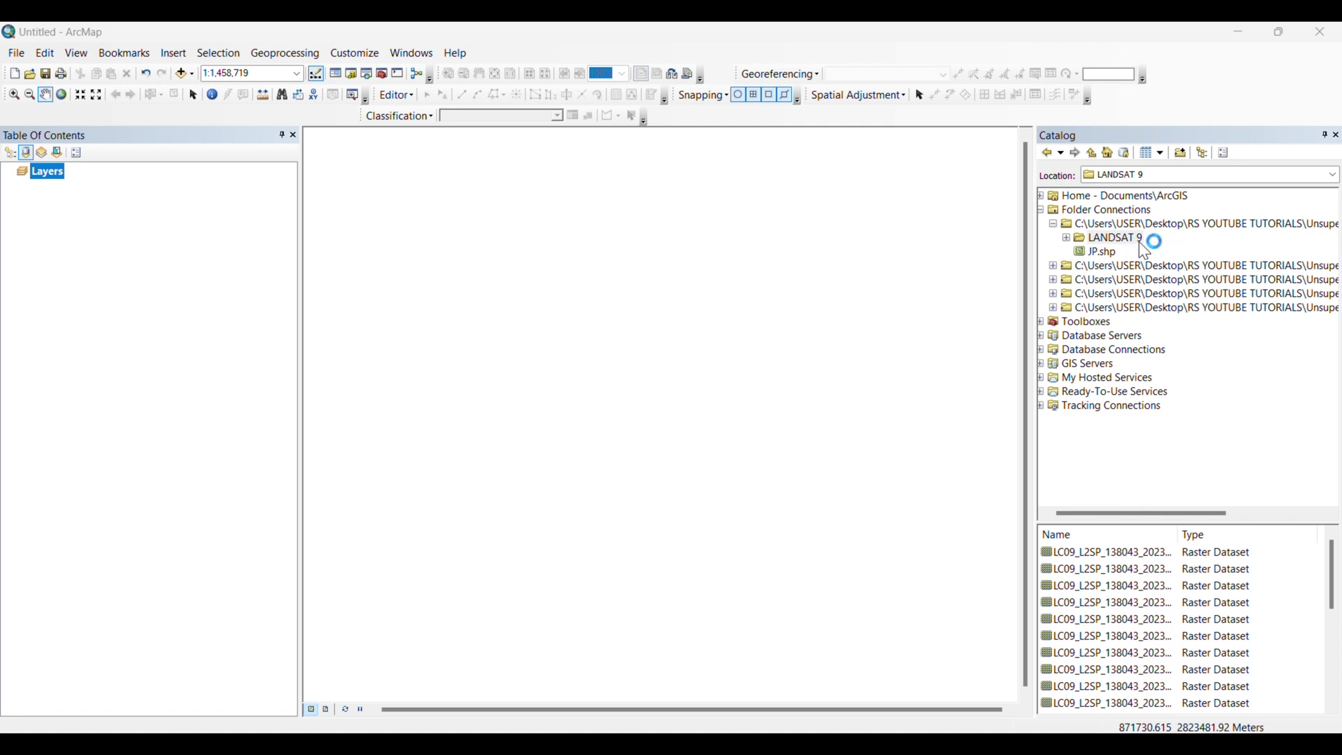
- Expand the LANDSAT 9 folder in the catalog and add the SR_B1, SR_B2, SR_B3 and SR_B4 rasters to the map
{"action": "left_click", "coordinate": [1068, 239]}
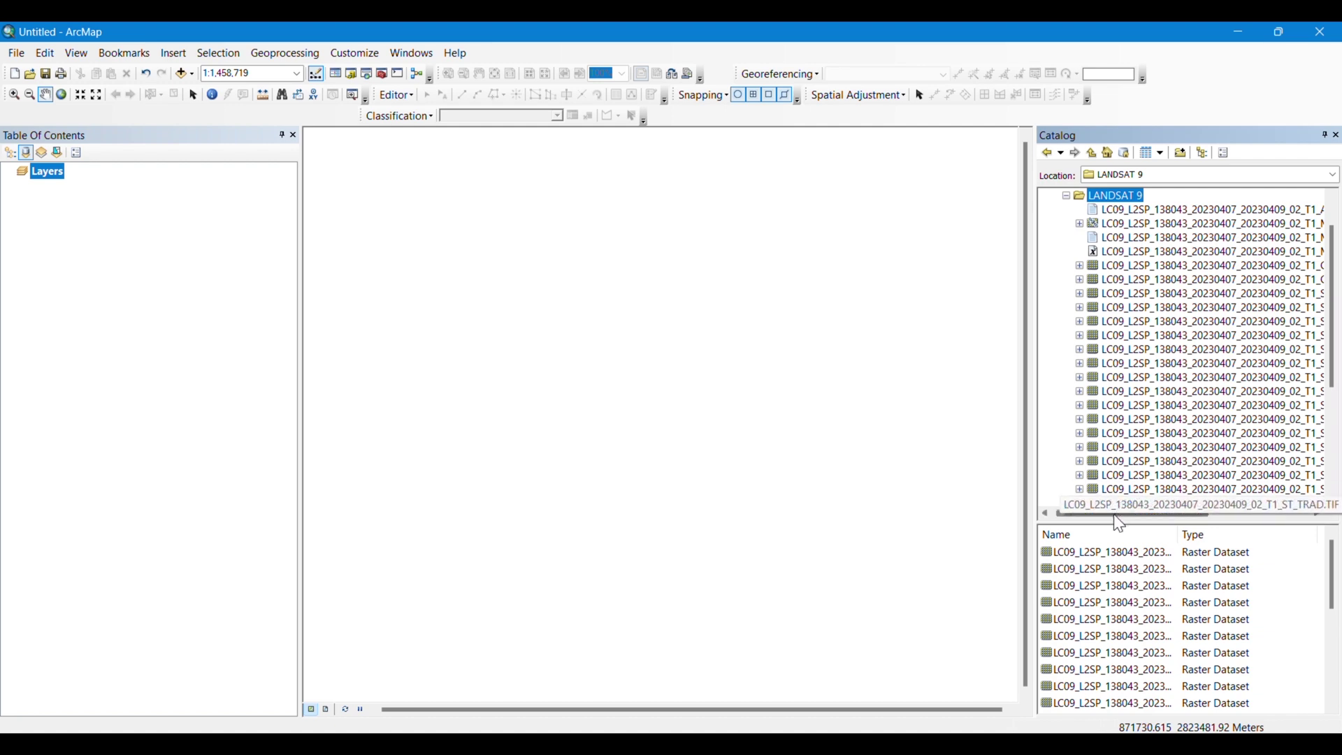
{"action": "left_click_drag", "start_coordinate": [1120, 518], "coordinate": [1160, 527]}
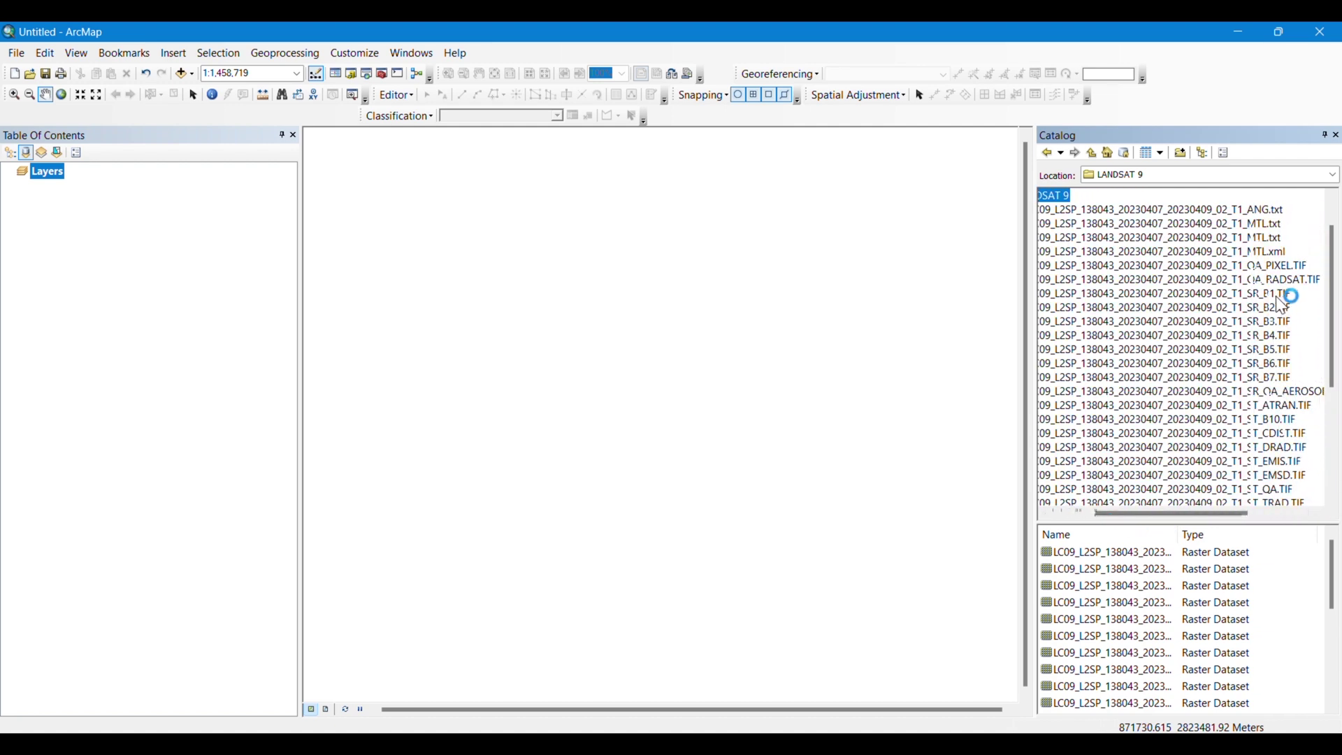
{"action": "left_click_drag", "start_coordinate": [1289, 294], "coordinate": [803, 328]}
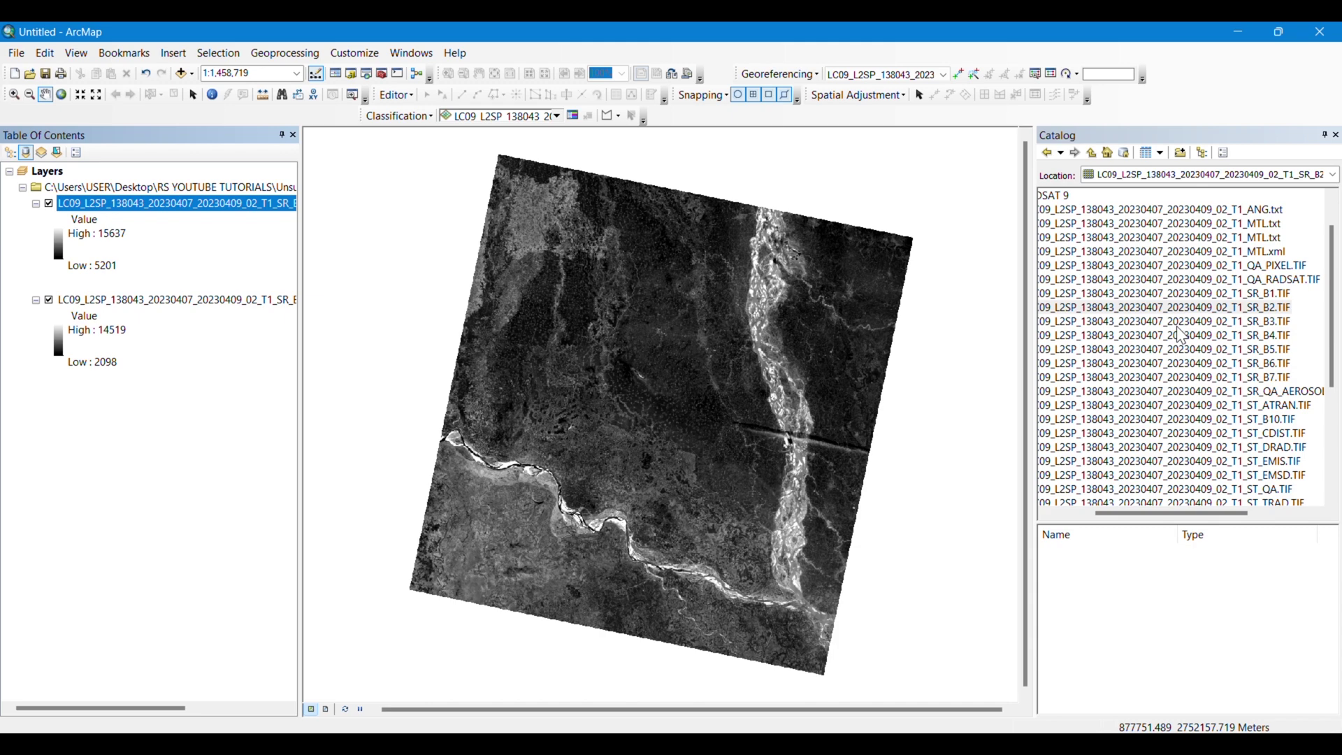
{"action": "left_click_drag", "start_coordinate": [1180, 321], "coordinate": [843, 360]}
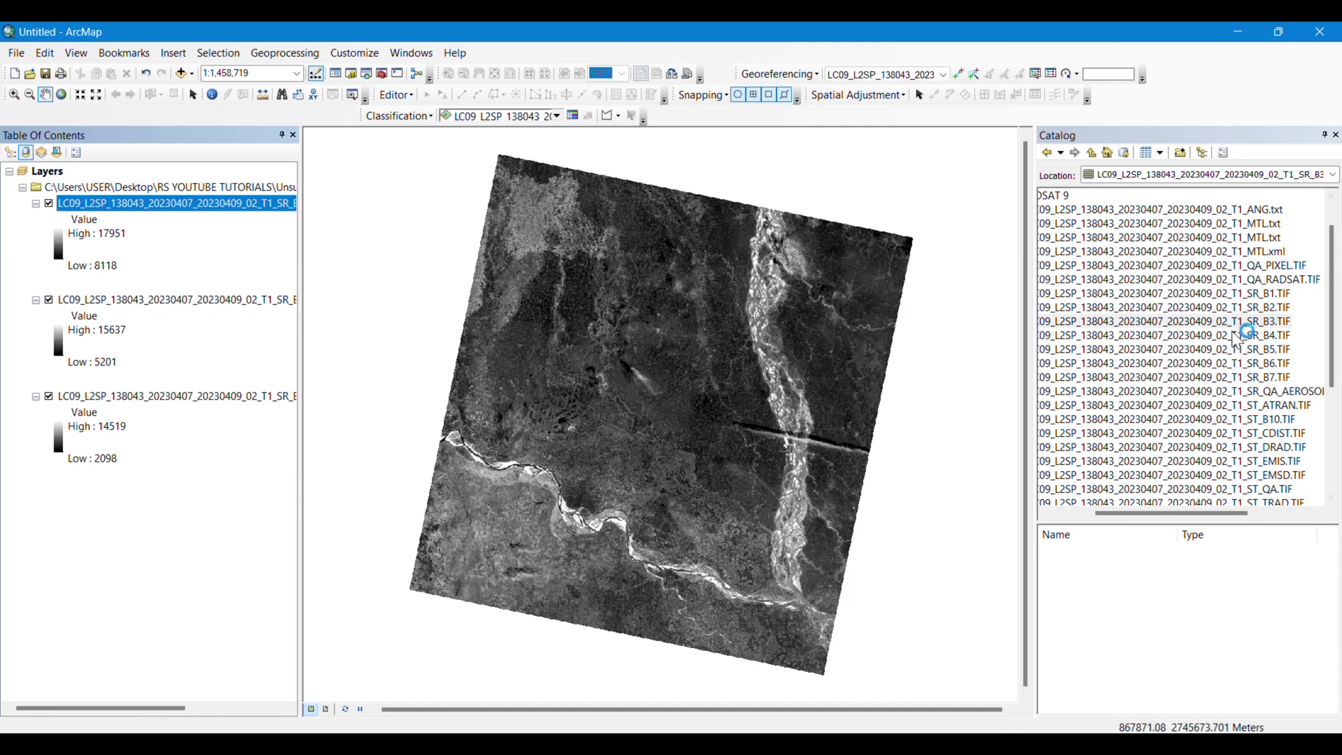
{"action": "left_click_drag", "start_coordinate": [1237, 341], "coordinate": [873, 342]}
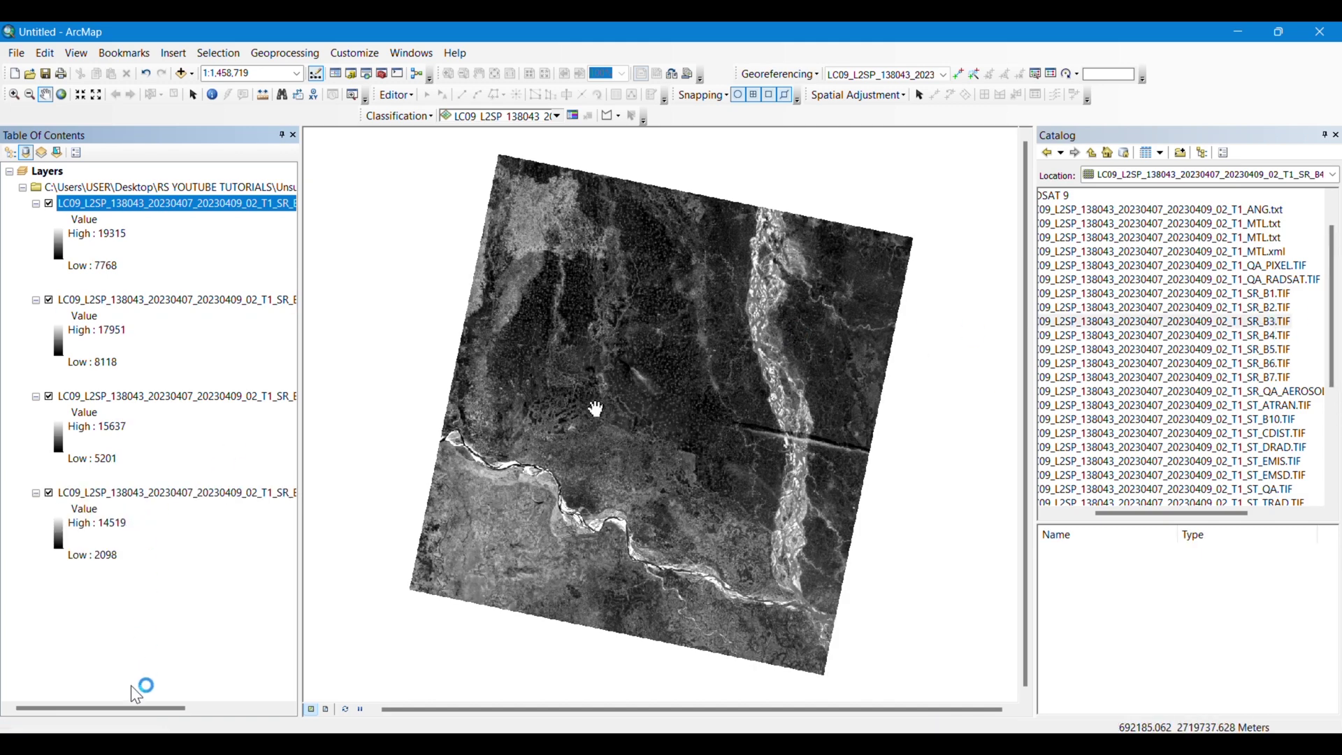
{"action": "mouse_move", "coordinate": [129, 712]}
{"action": "left_mouse_down"}
{"action": "mouse_move", "coordinate": [157, 713]}
{"action": "mouse_move", "coordinate": [131, 712]}
{"action": "left_mouse_up"}
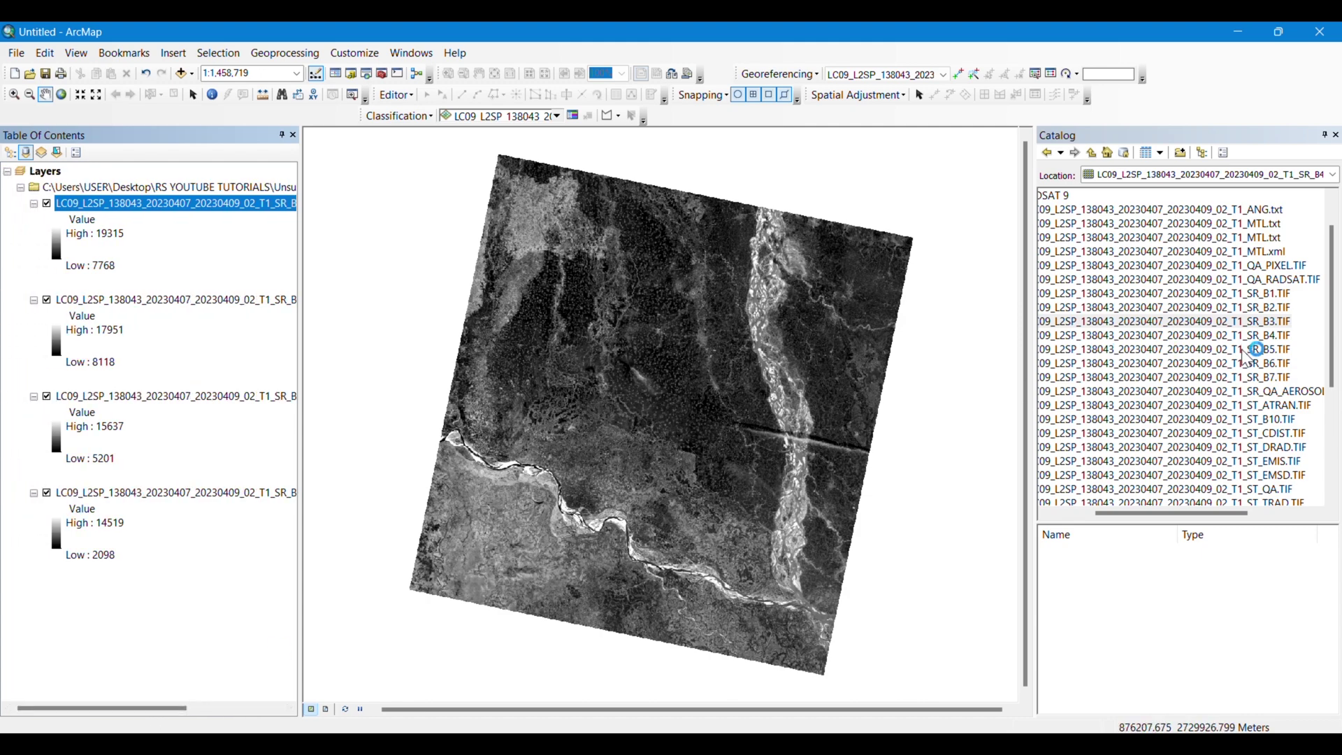
- Add the SR_B5, SR_B6 and SR_B7 rasters from the LANDSAT 9 folder to the map and close the catalog
{"action": "left_click_drag", "start_coordinate": [1248, 350], "coordinate": [839, 375]}
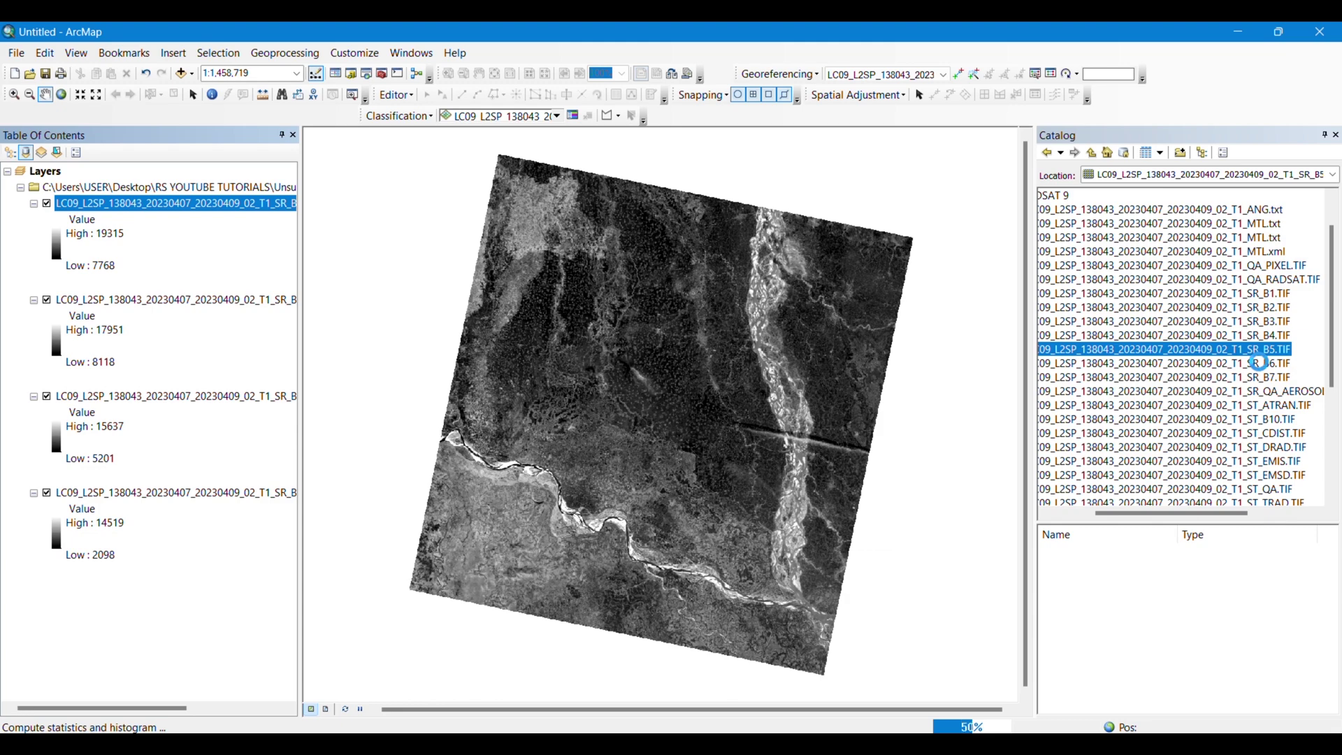
{"action": "left_click_drag", "start_coordinate": [1259, 363], "coordinate": [818, 372]}
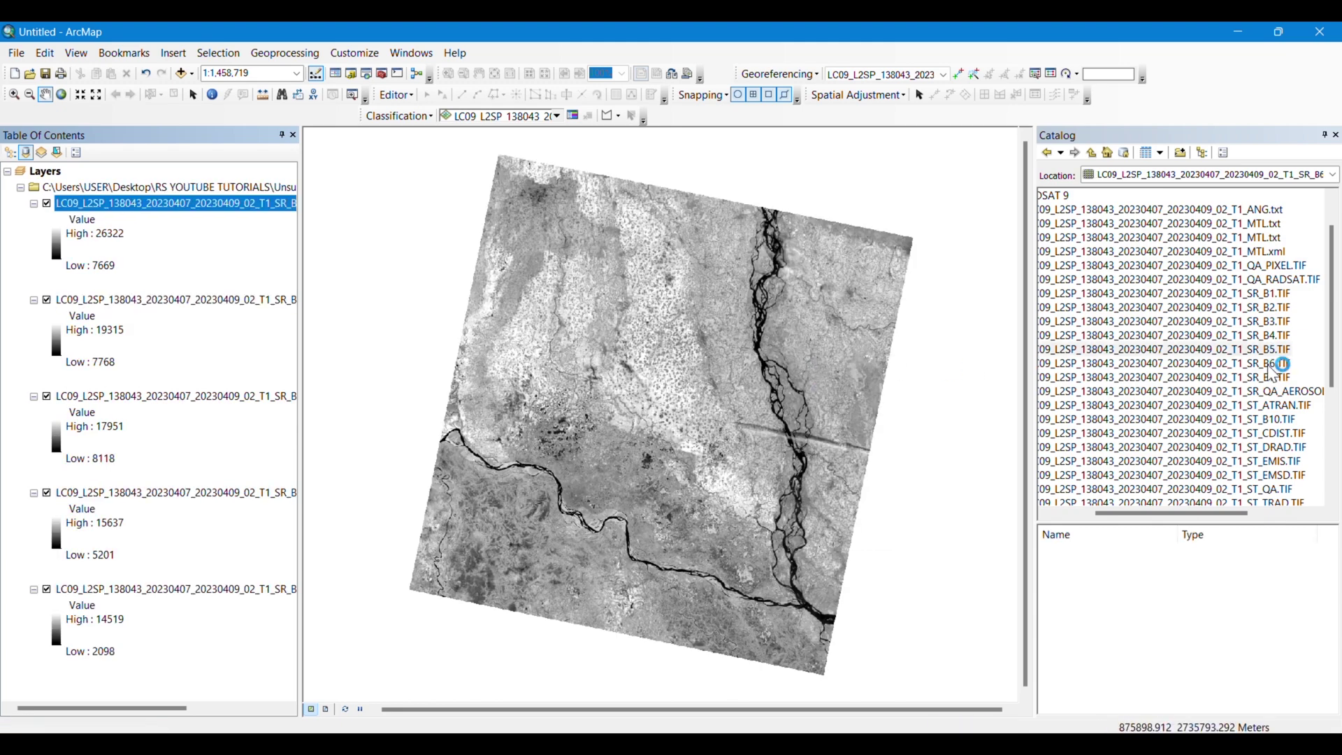
{"action": "left_click_drag", "start_coordinate": [172, 708], "coordinate": [213, 707]}
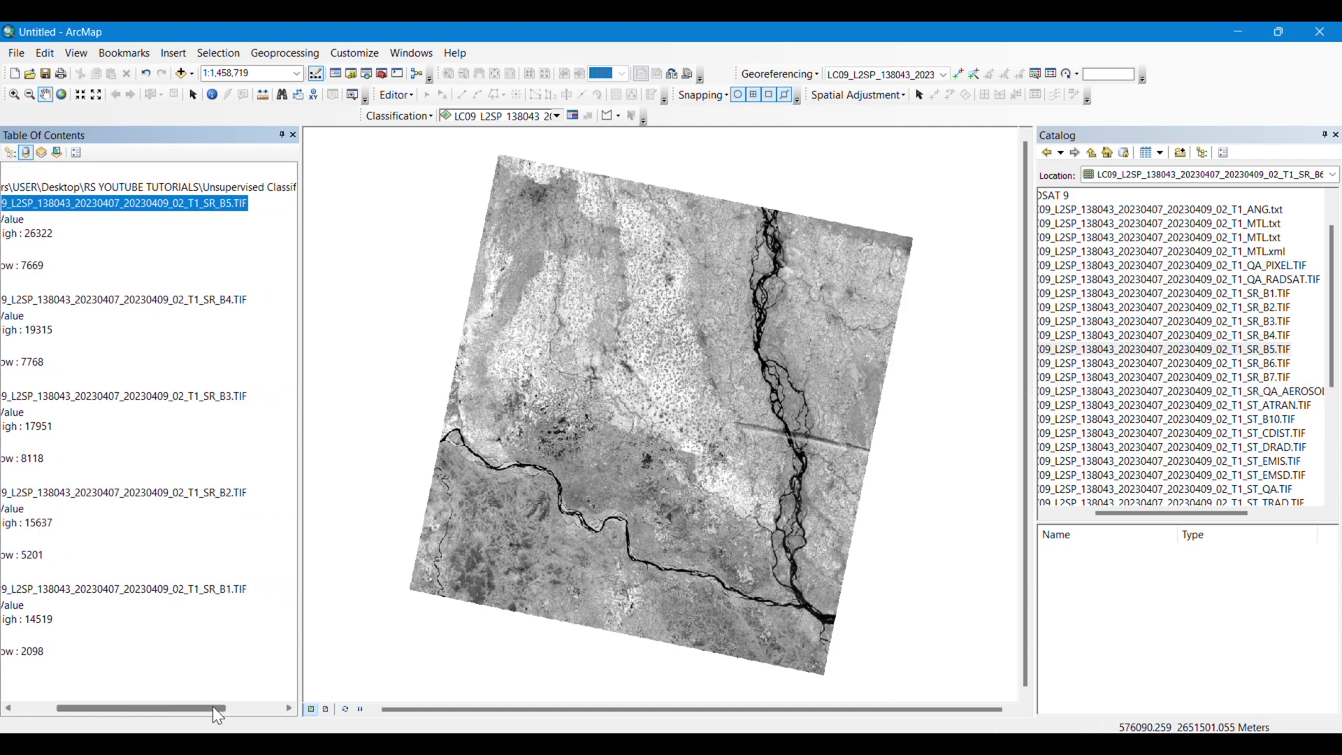
{"action": "left_click_drag", "start_coordinate": [1255, 364], "coordinate": [895, 359]}
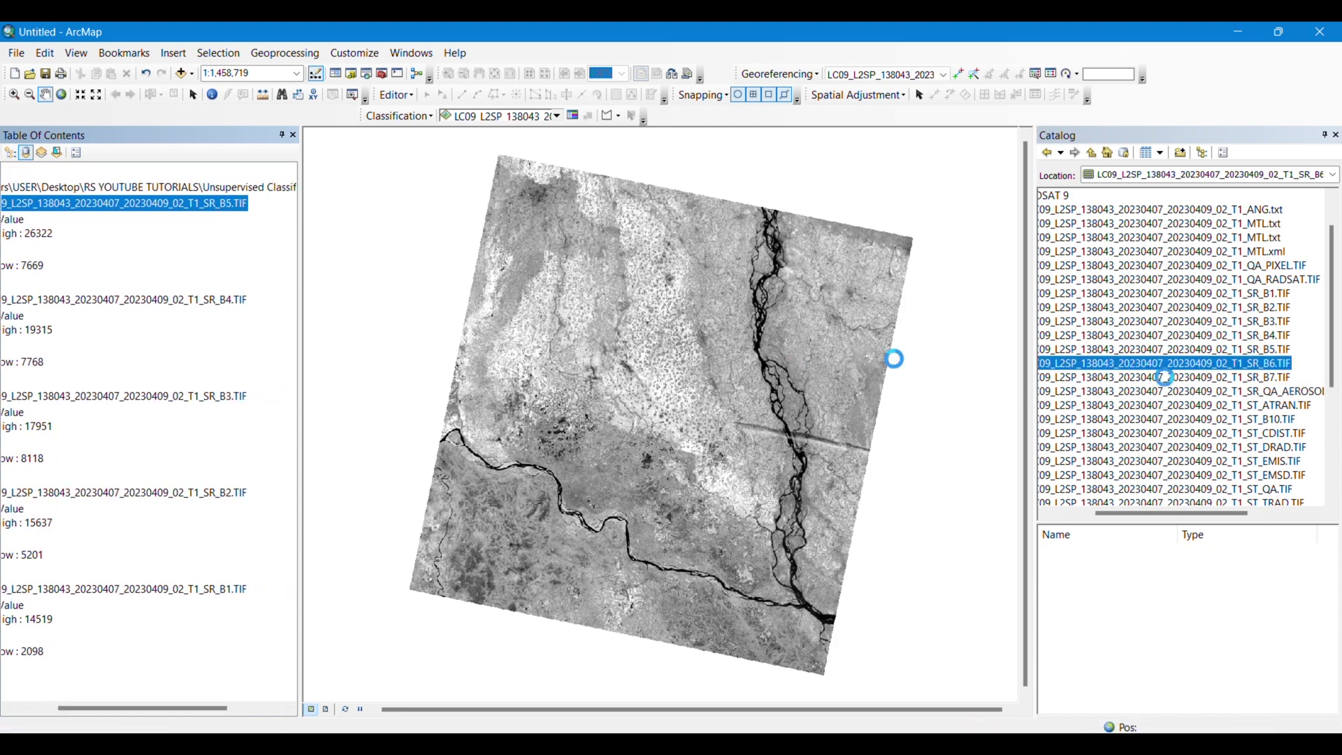
{"action": "left_click_drag", "start_coordinate": [1196, 378], "coordinate": [829, 378]}
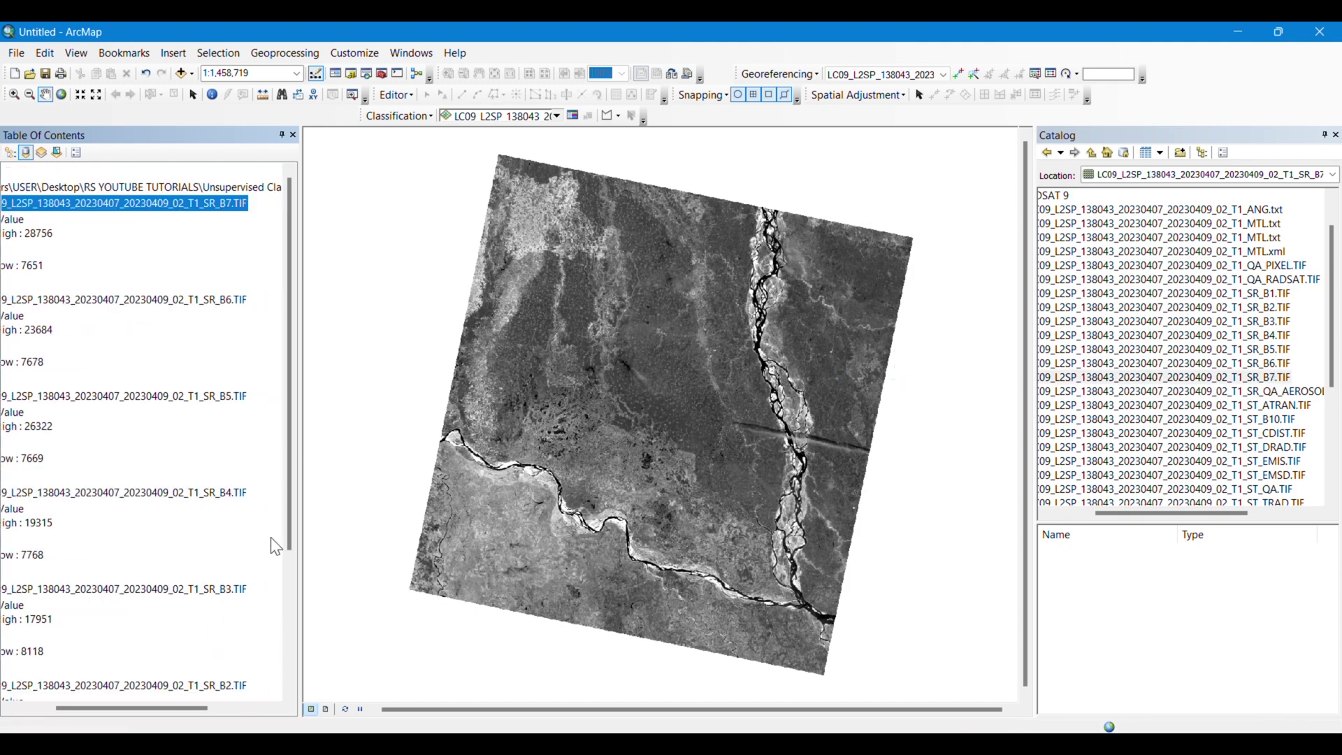
{"action": "mouse_move", "coordinate": [162, 707]}
{"action": "left_mouse_down"}
{"action": "mouse_move", "coordinate": [125, 714]}
{"action": "mouse_move", "coordinate": [146, 713]}
{"action": "left_mouse_up"}
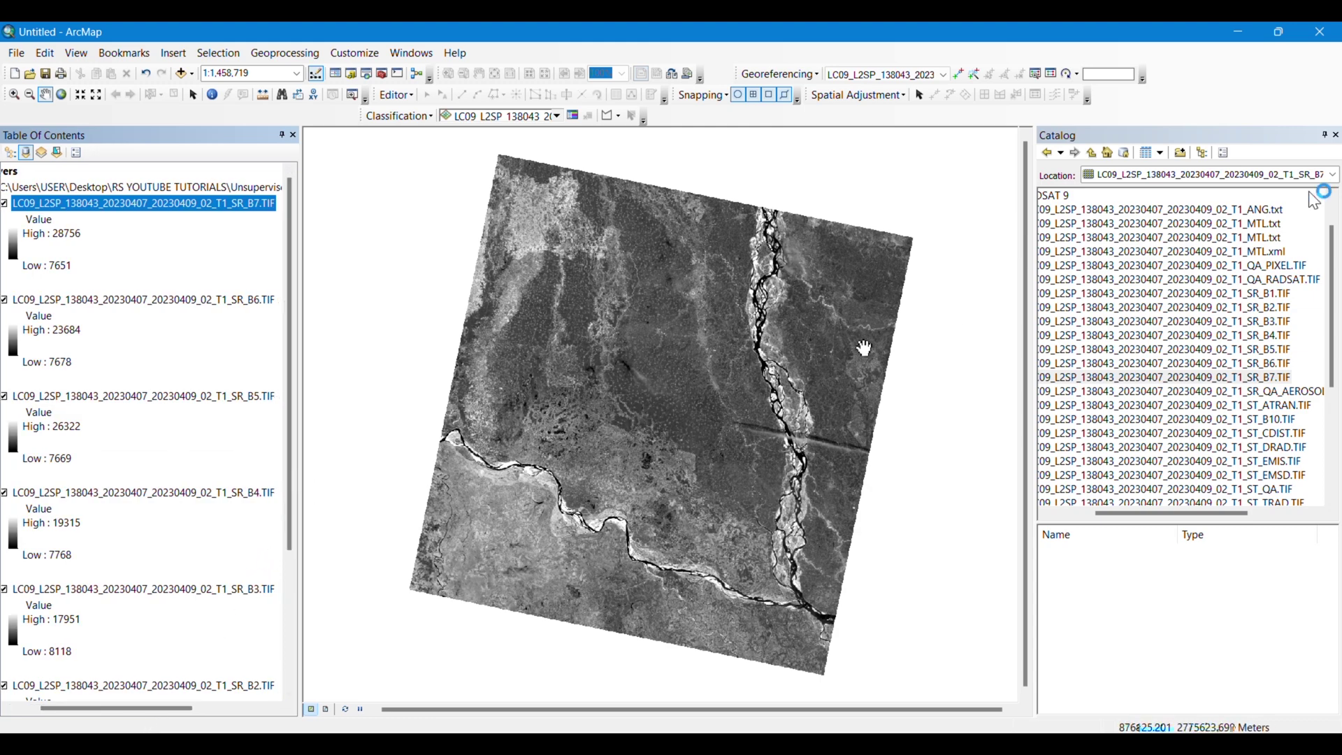
{"action": "left_click", "coordinate": [1336, 135]}
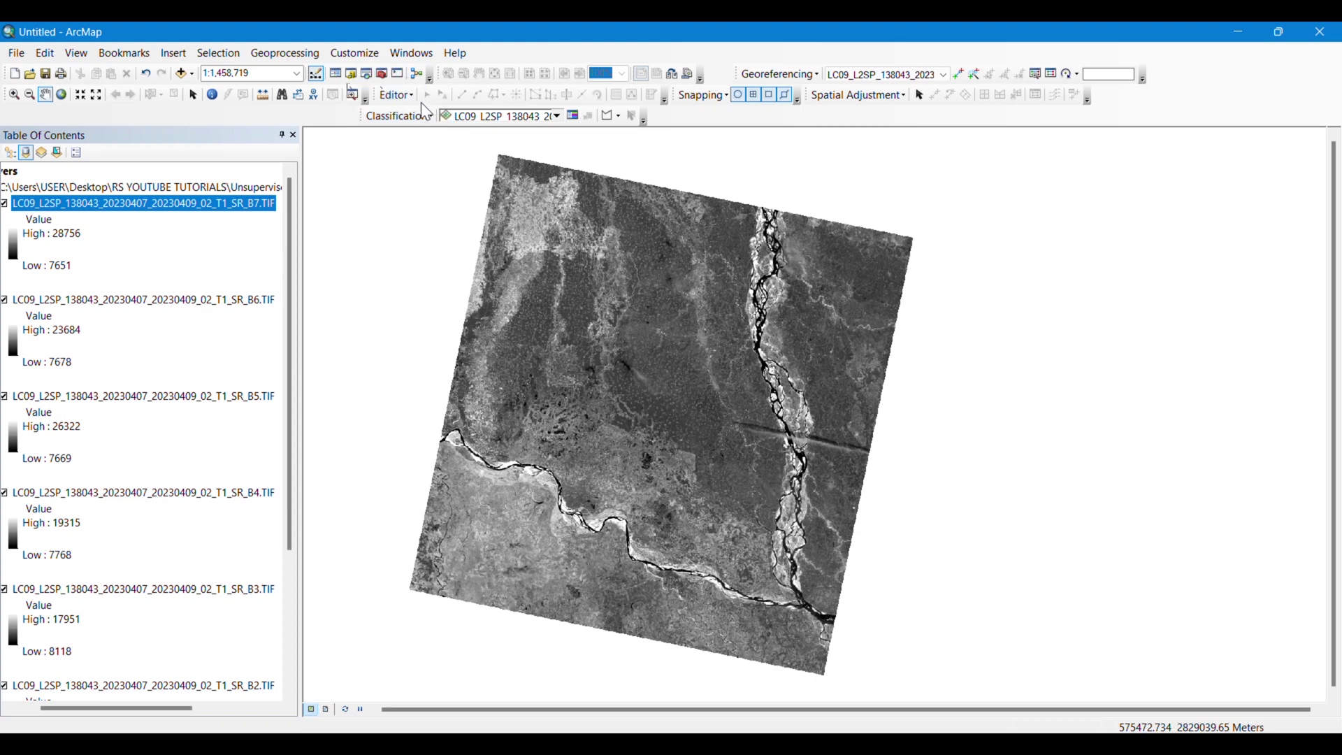
- Search for "composite bands" and open the Composite Bands (Data Management) tool
{"action": "left_click", "coordinate": [366, 75]}
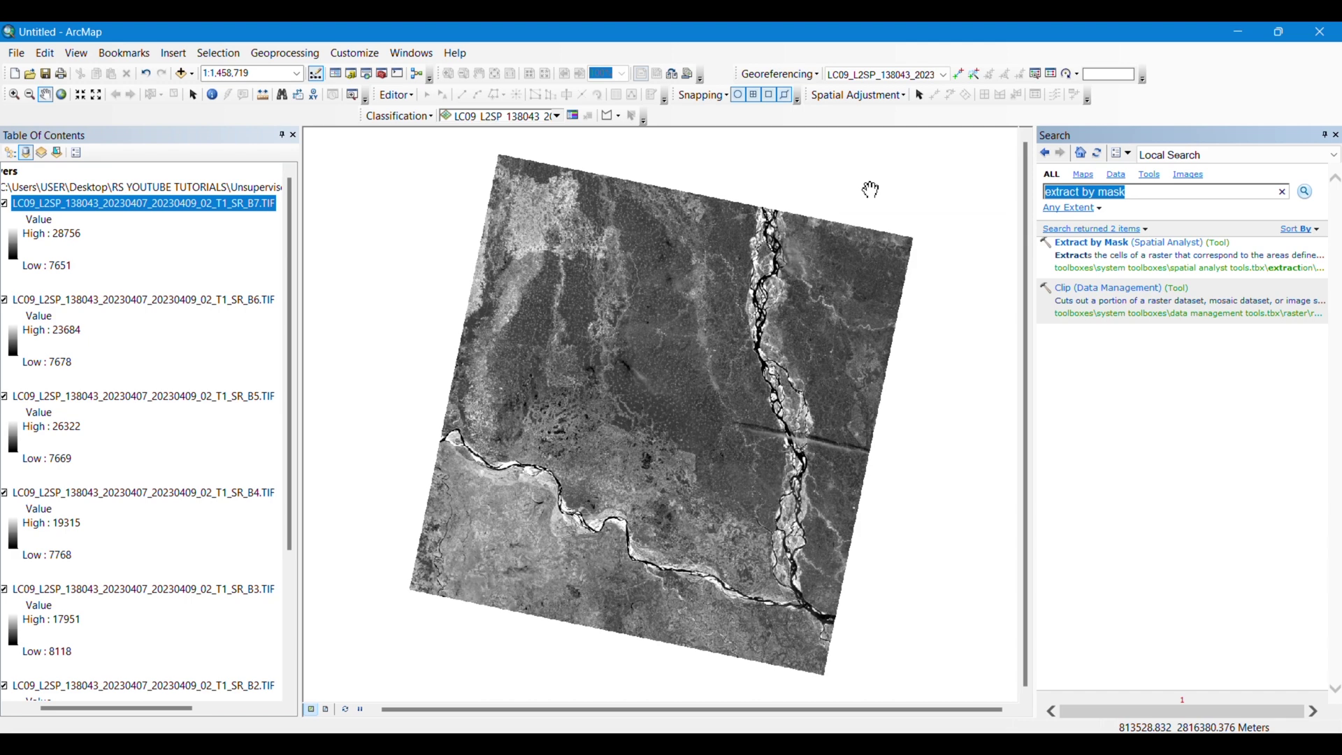
{"action": "type", "text": "composite bands"}
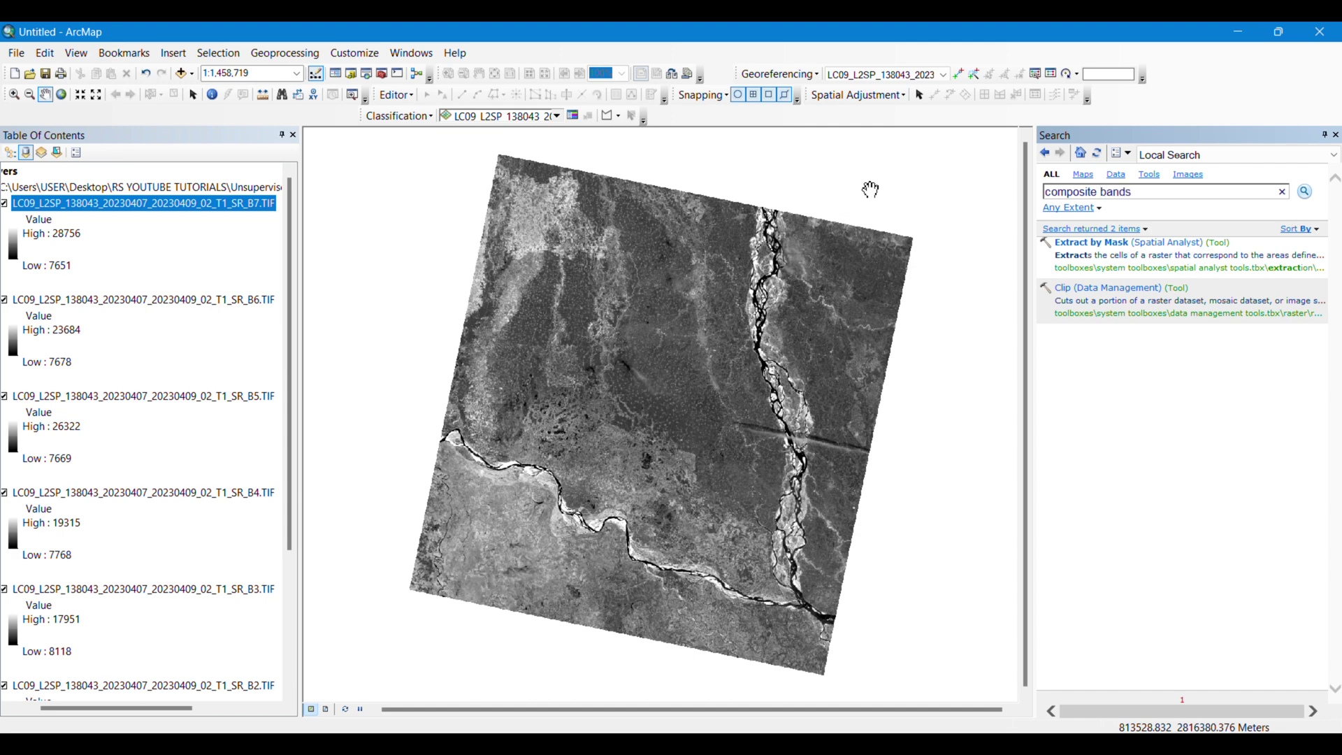
{"action": "key", "text": "Return"}
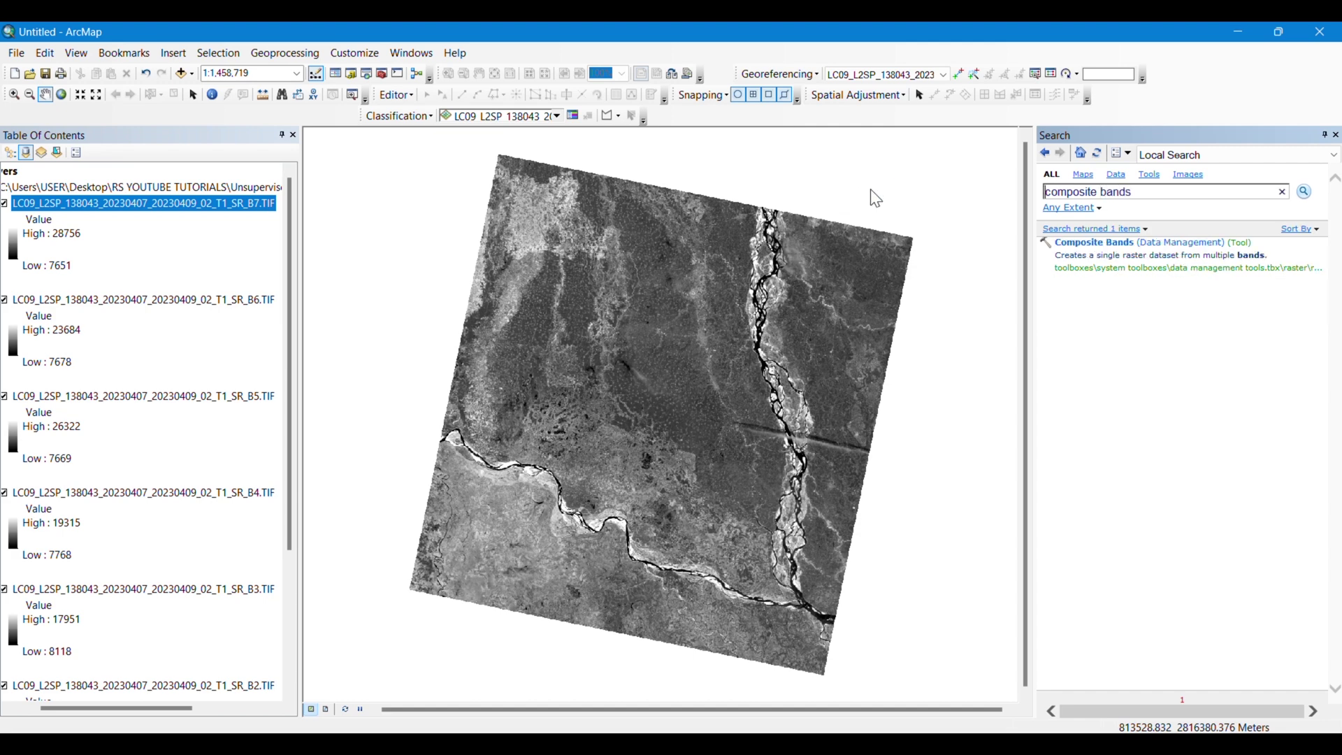
{"action": "left_click", "coordinate": [1182, 241]}
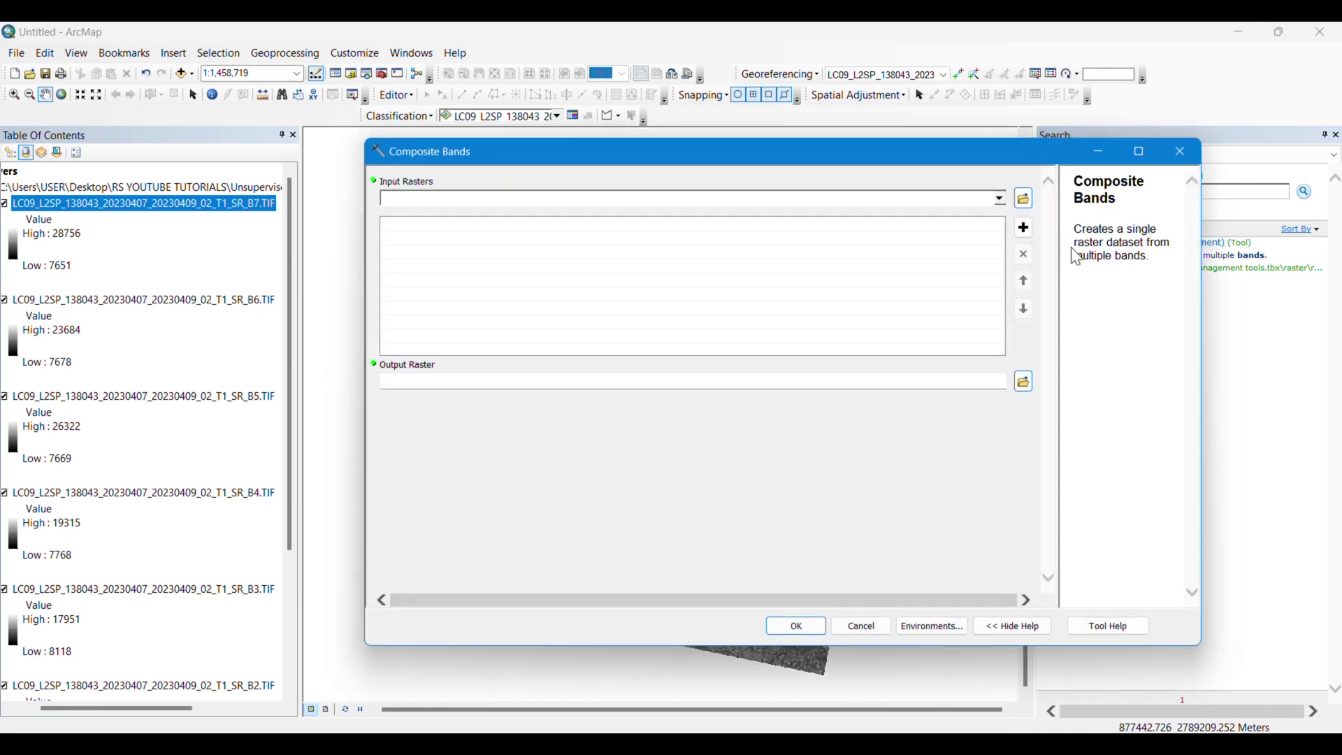
- Add the Landsat rasters SR_B1 through SR_B7 in ascending band order as the input rasters of Composite Bands
{"action": "left_click", "coordinate": [1003, 200]}
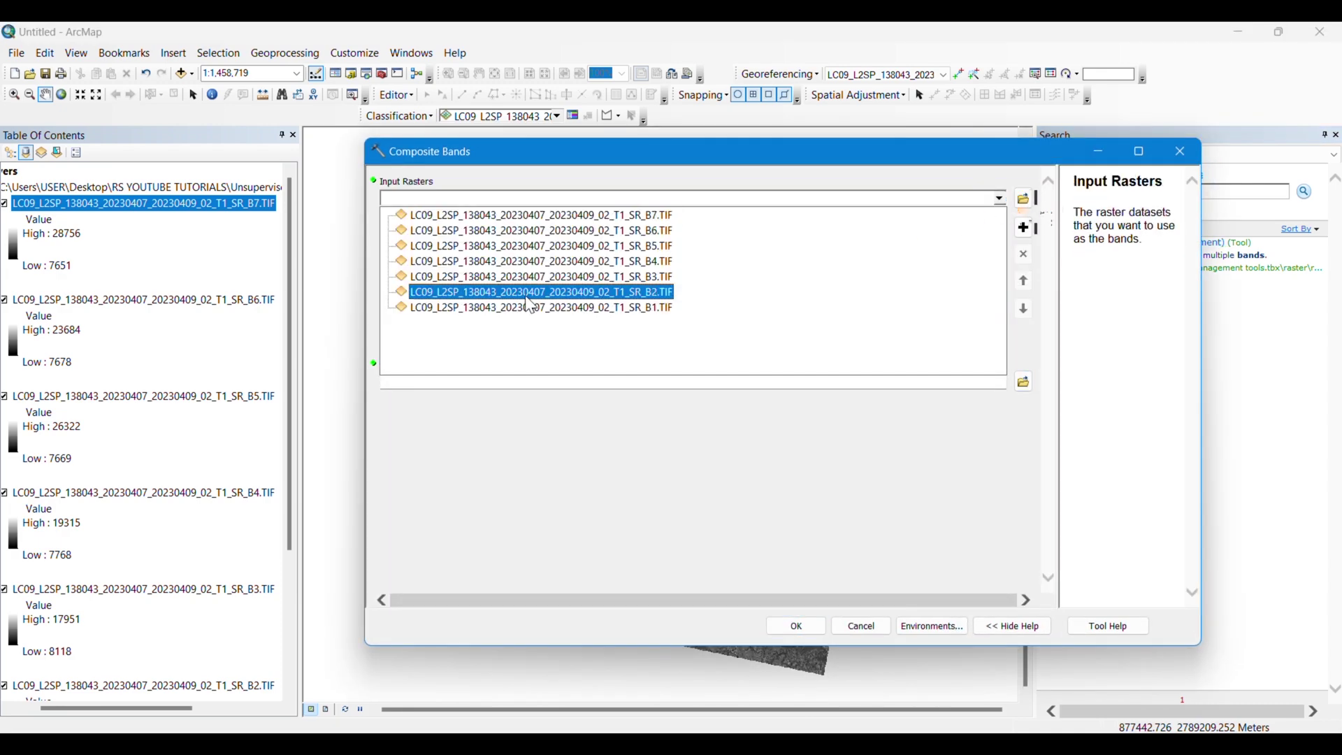
{"action": "left_click", "coordinate": [624, 308]}
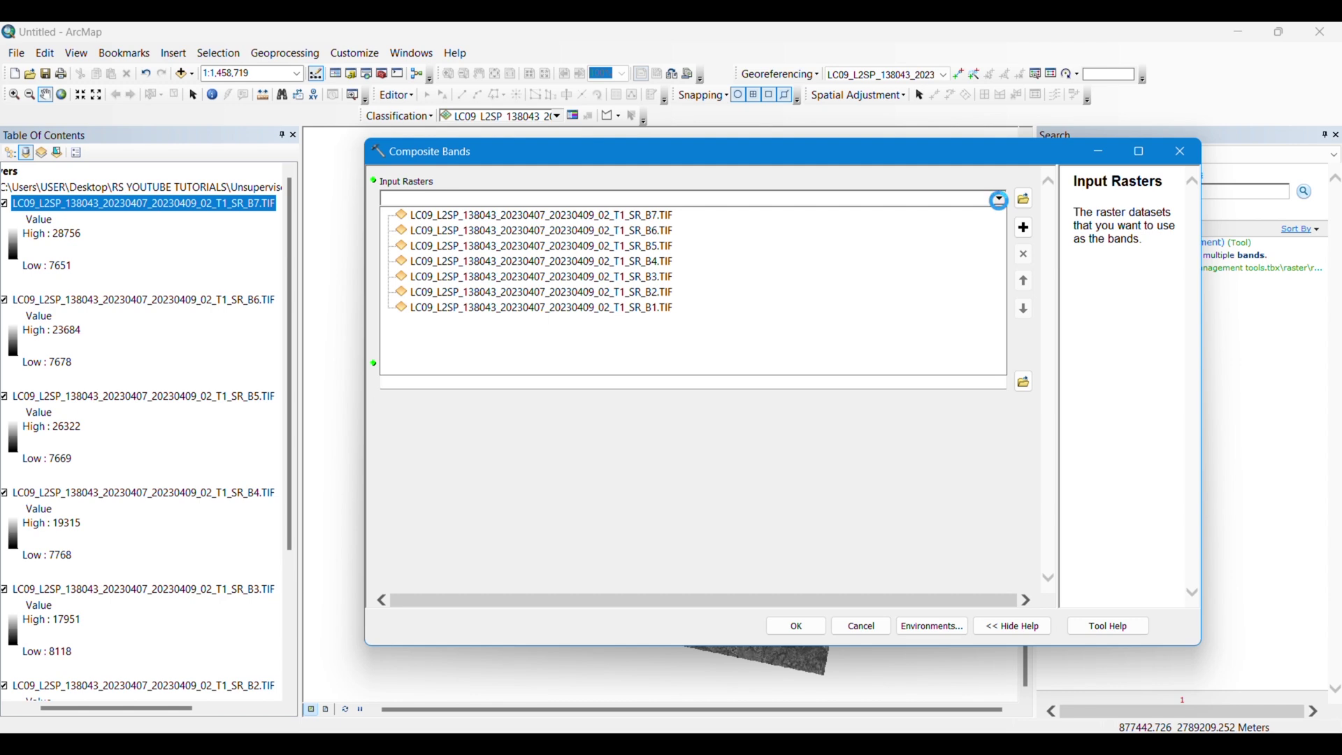
{"action": "left_click", "coordinate": [1000, 200]}
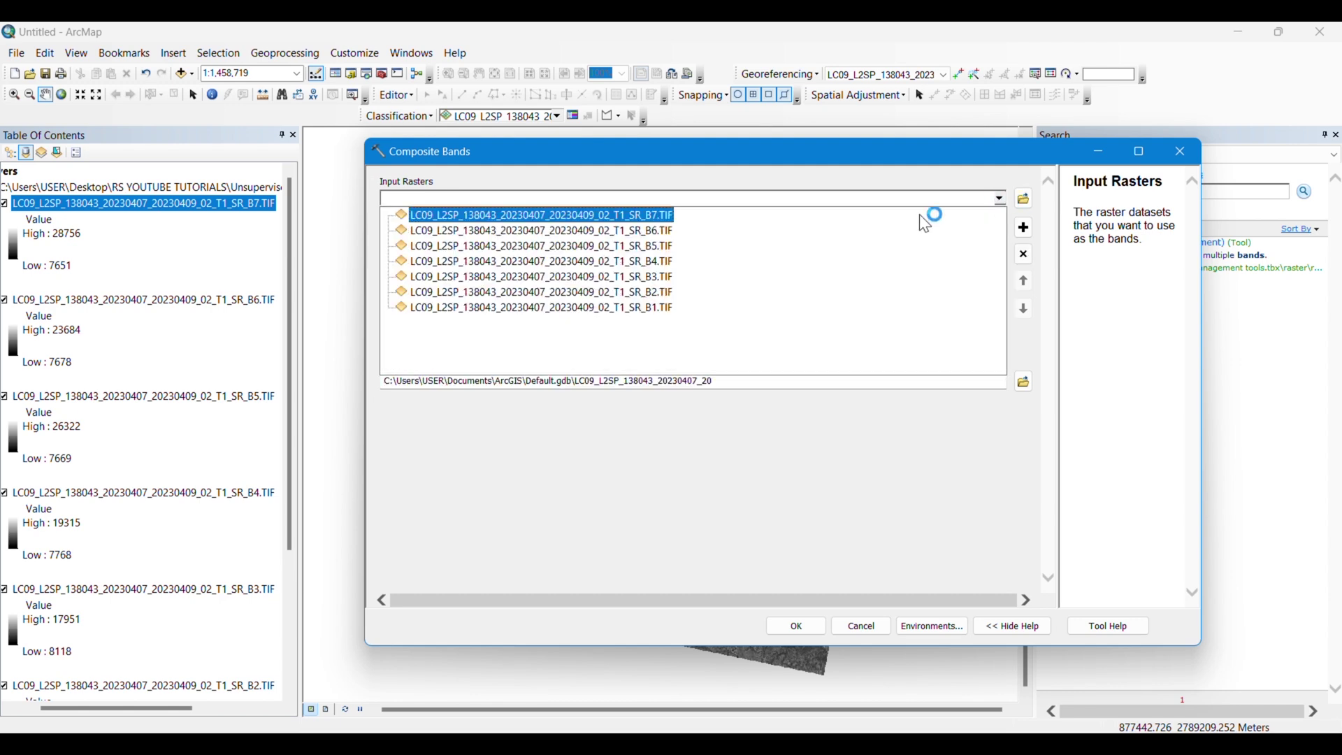
{"action": "left_click", "coordinate": [668, 291]}
{"action": "left_click", "coordinate": [1000, 200]}
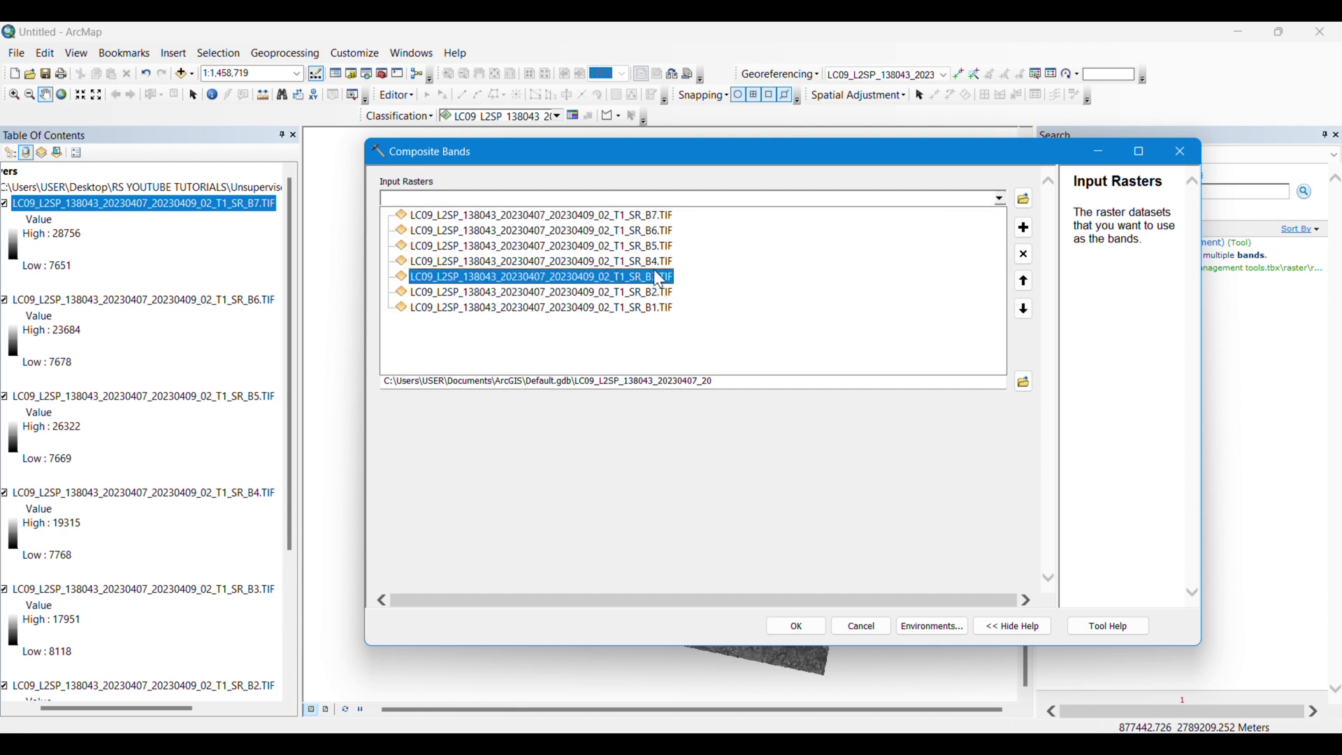
{"action": "left_click", "coordinate": [665, 279]}
{"action": "left_click", "coordinate": [1000, 200]}
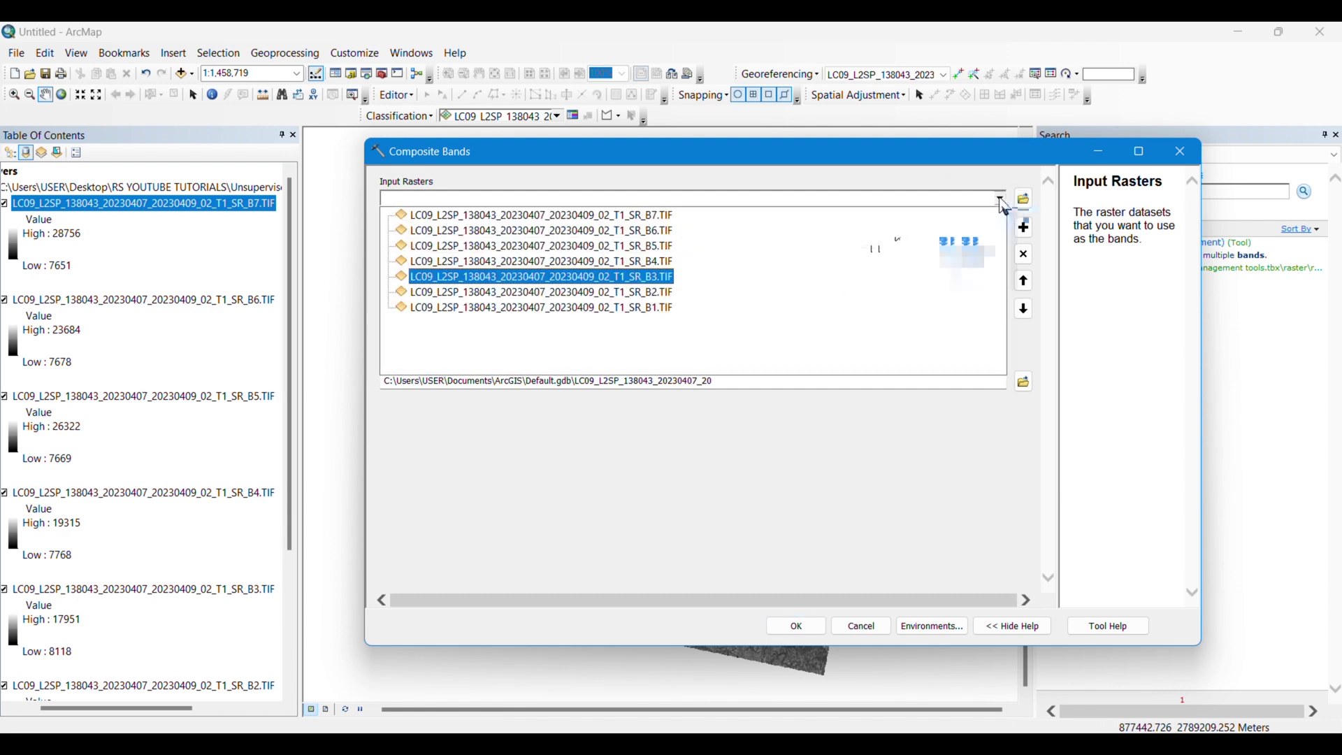
{"action": "left_click", "coordinate": [666, 265]}
{"action": "left_click", "coordinate": [1000, 199]}
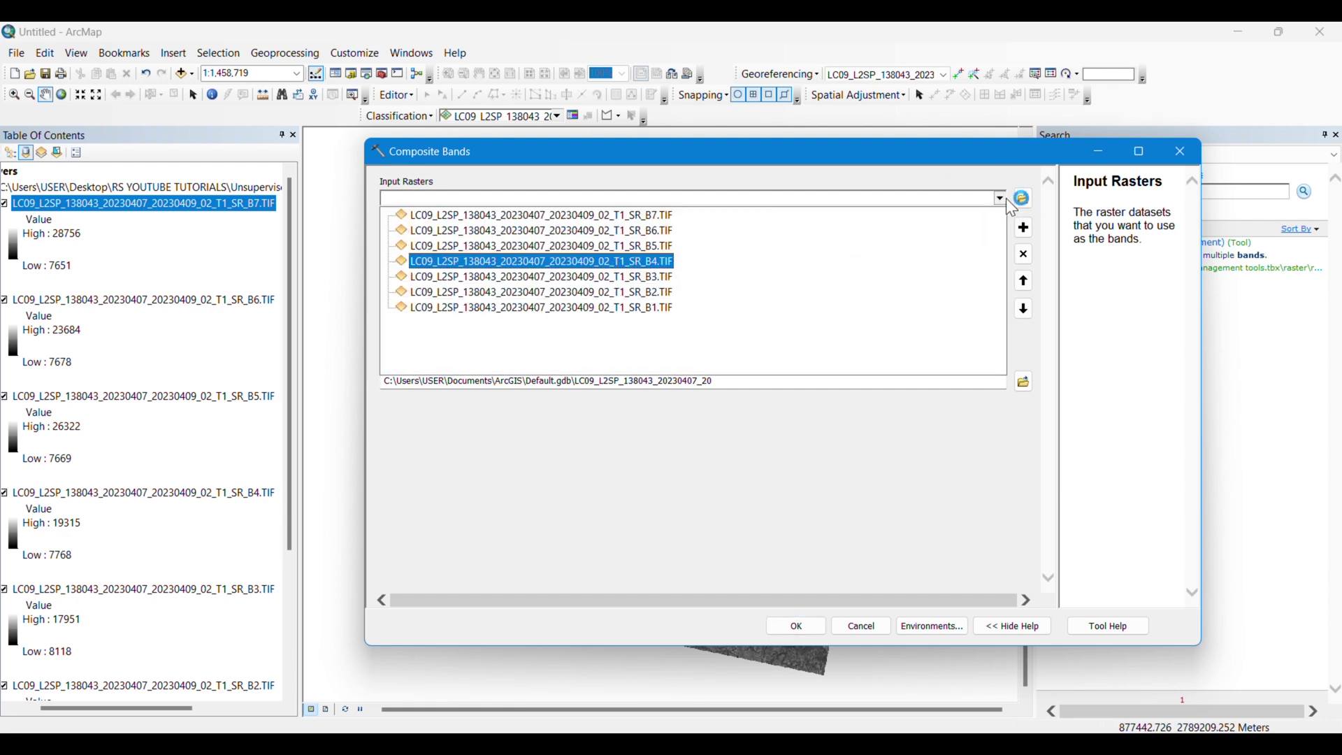
{"action": "left_click", "coordinate": [907, 238]}
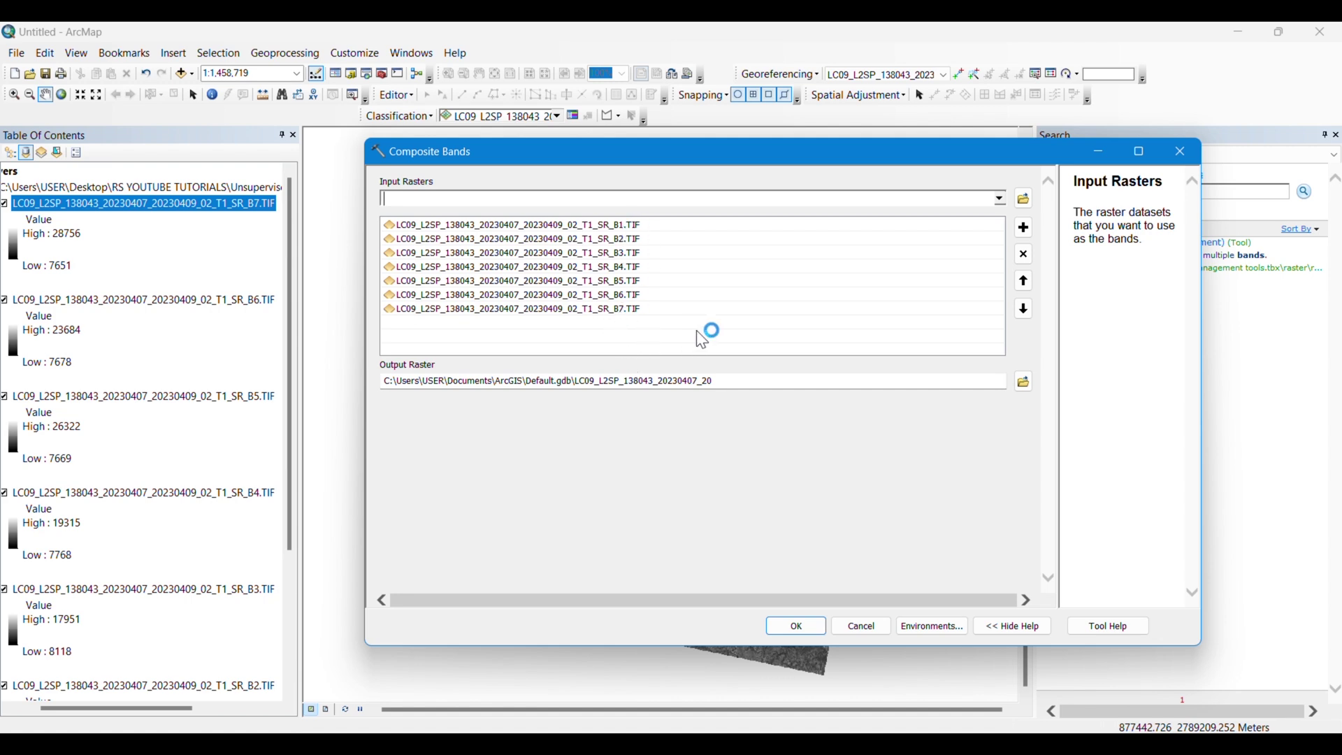
- Browse for the output raster location and connect to the Unsupervised Classification folder inside RS YOUTUBE TUTORIALS on the Desktop
{"action": "left_click", "coordinate": [1024, 382]}
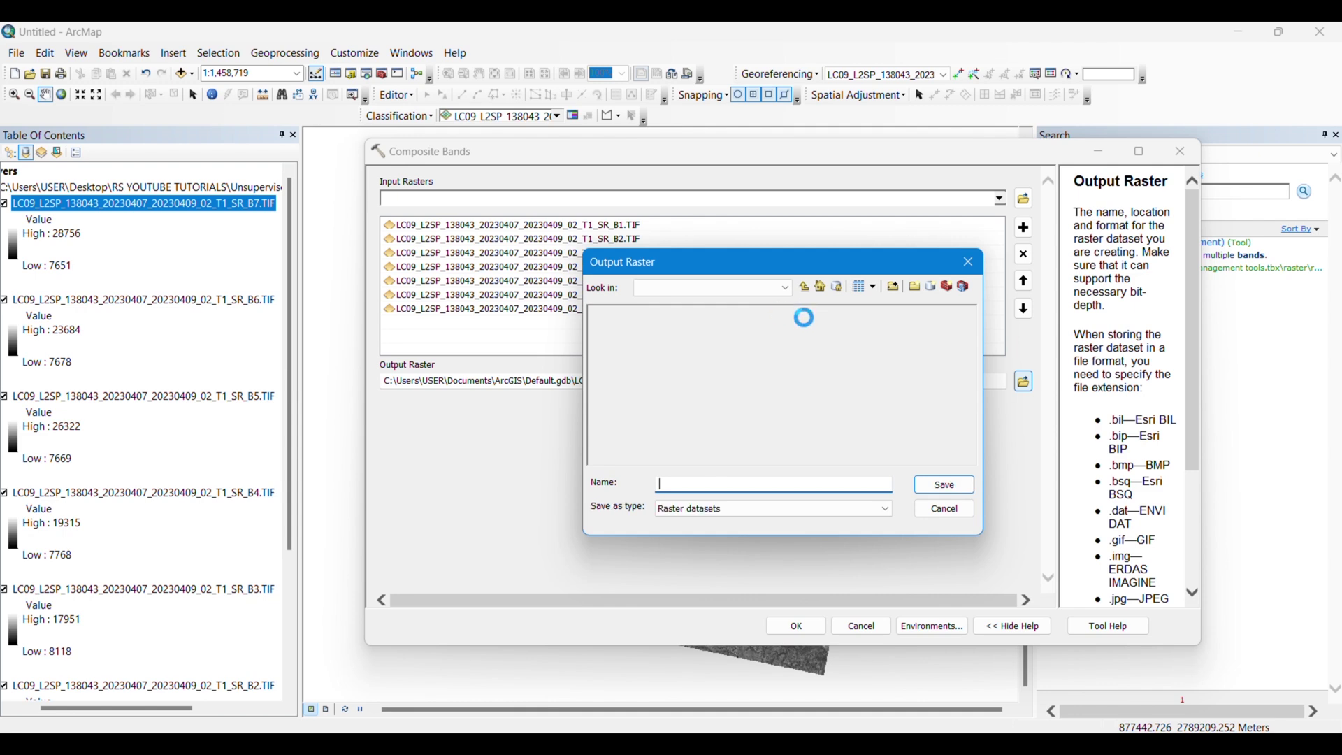
{"action": "left_click", "coordinate": [804, 287]}
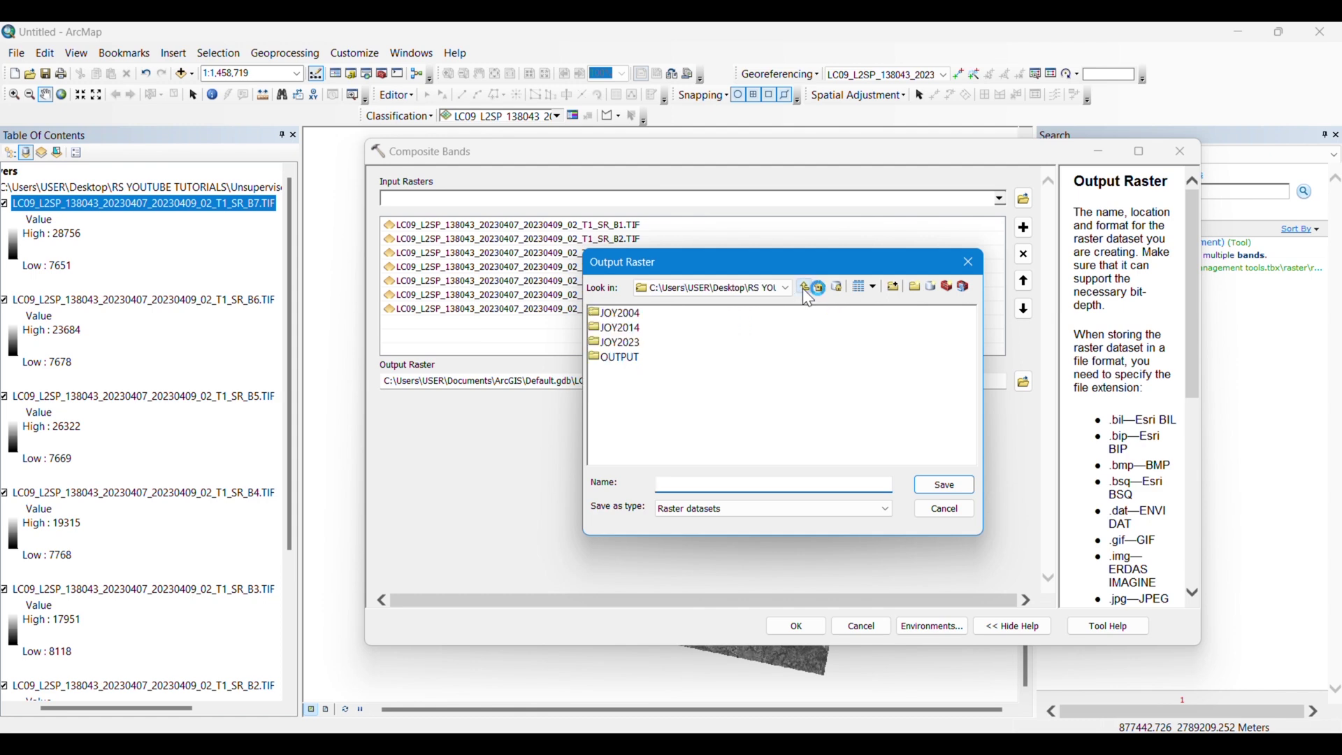
{"action": "left_click", "coordinate": [803, 288]}
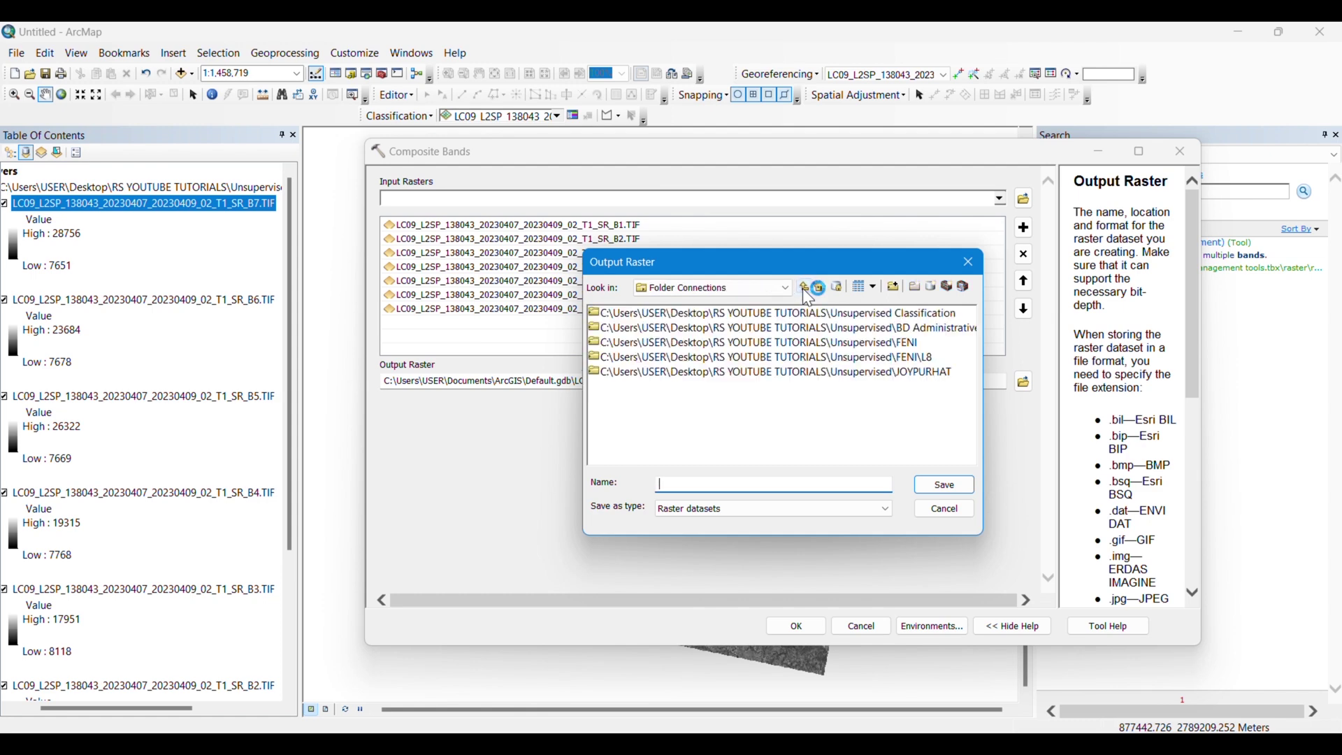
{"action": "left_click", "coordinate": [805, 289]}
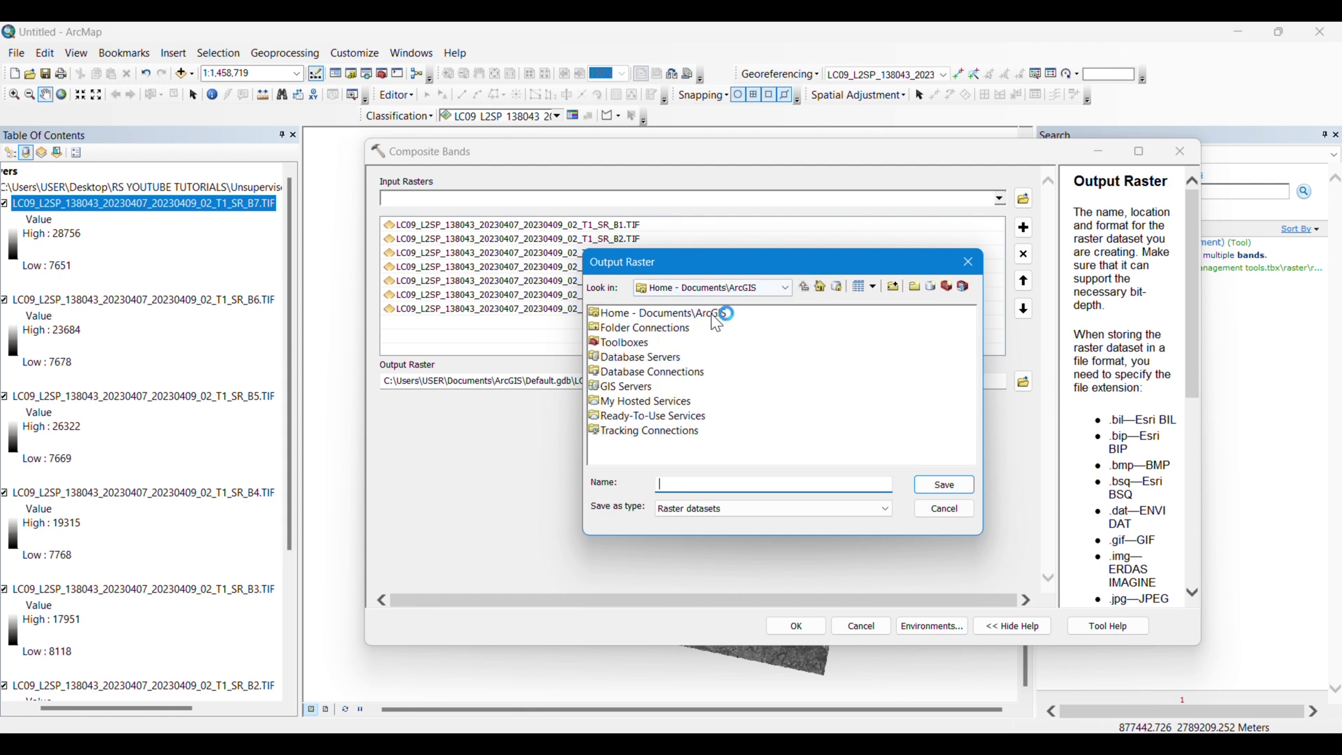
{"action": "left_click", "coordinate": [895, 288]}
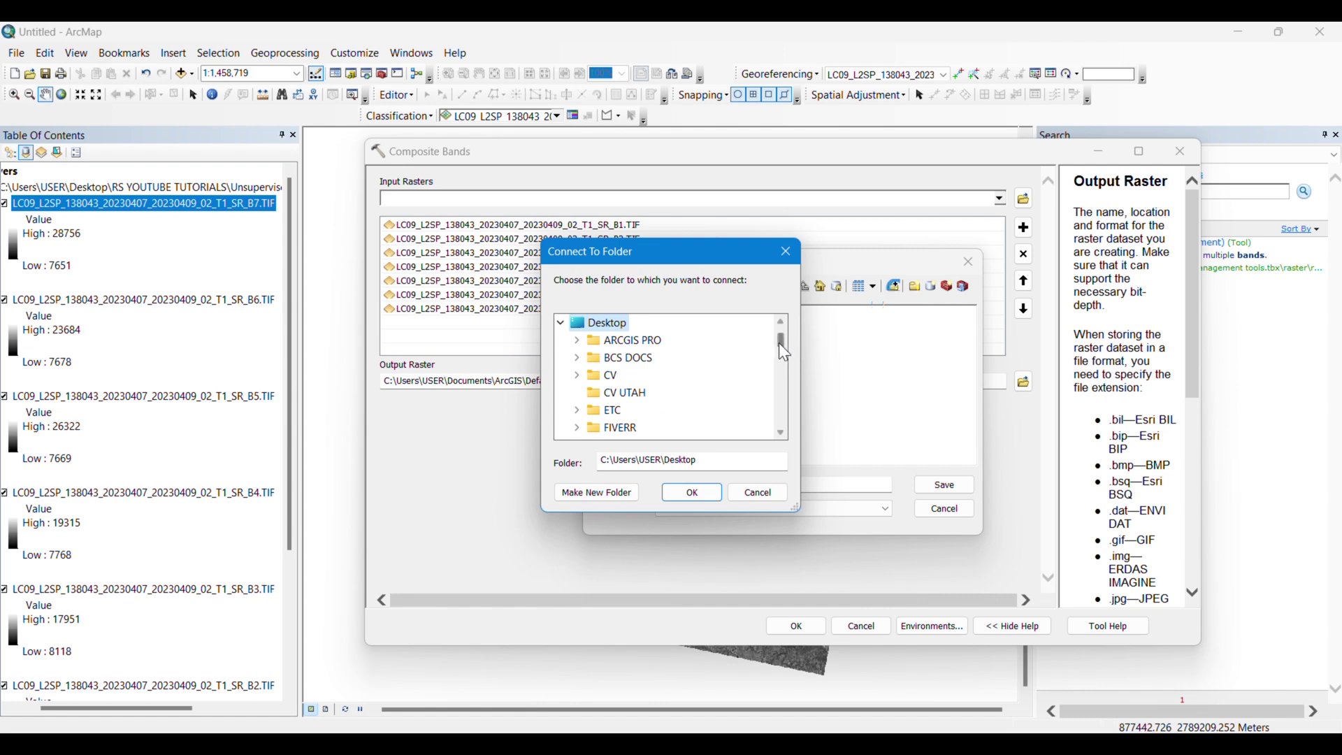
{"action": "left_click_drag", "start_coordinate": [779, 344], "coordinate": [780, 369]}
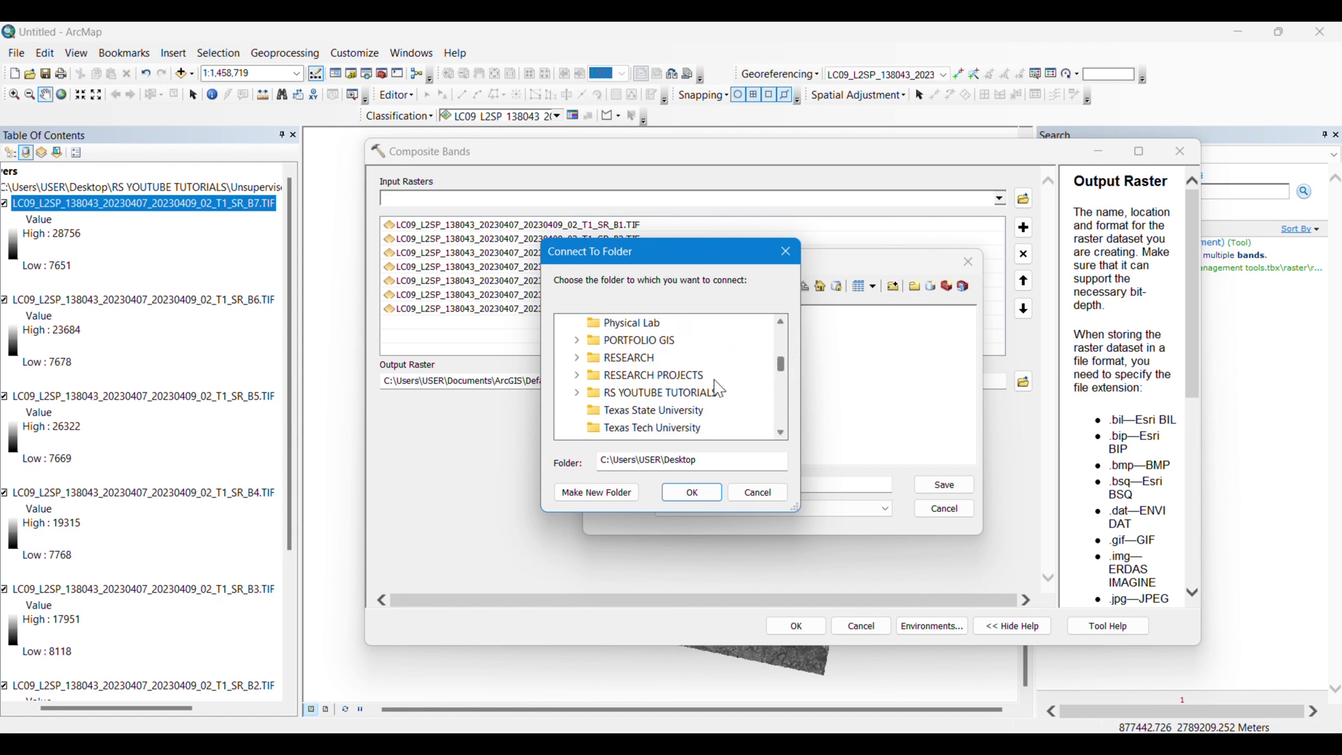
{"action": "left_click", "coordinate": [592, 392]}
{"action": "scroll", "coordinate": [724, 388], "scroll_direction": "down", "scroll_amount": 1}
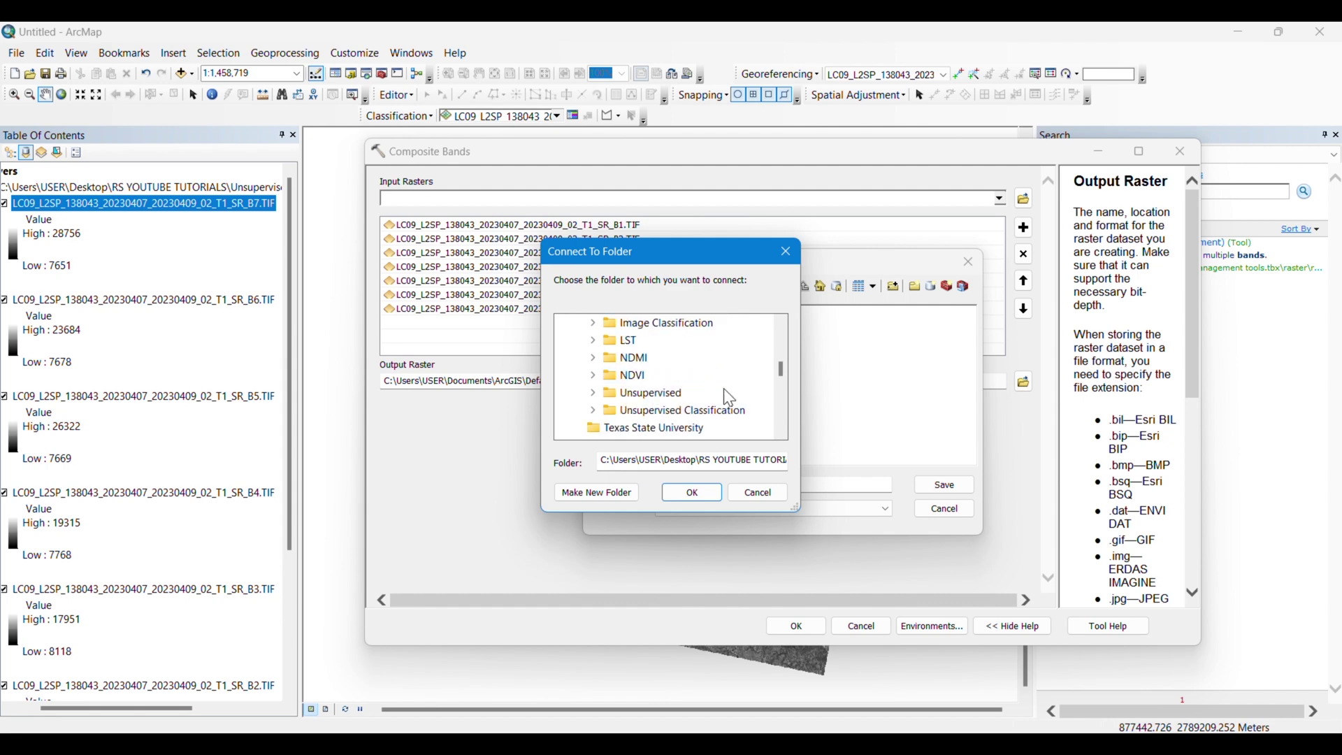
{"action": "left_click", "coordinate": [757, 407]}
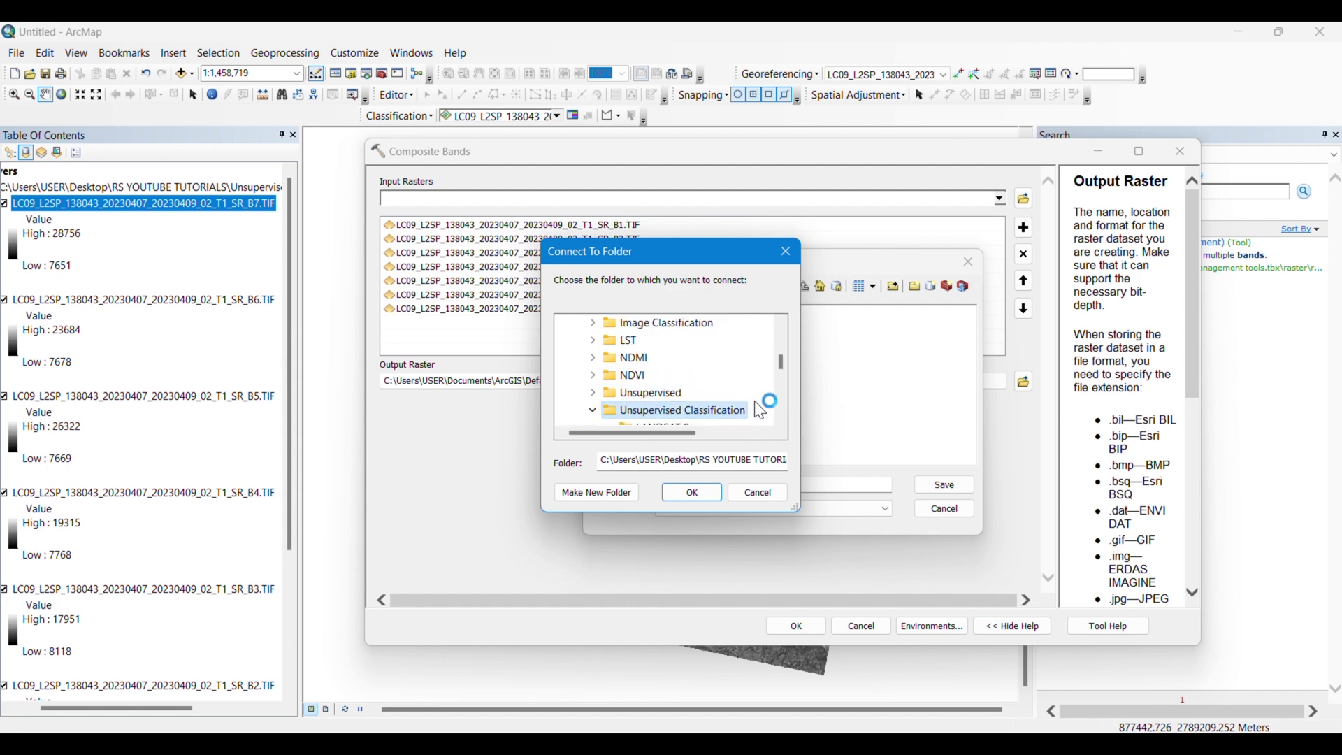
{"action": "left_click", "coordinate": [701, 502]}
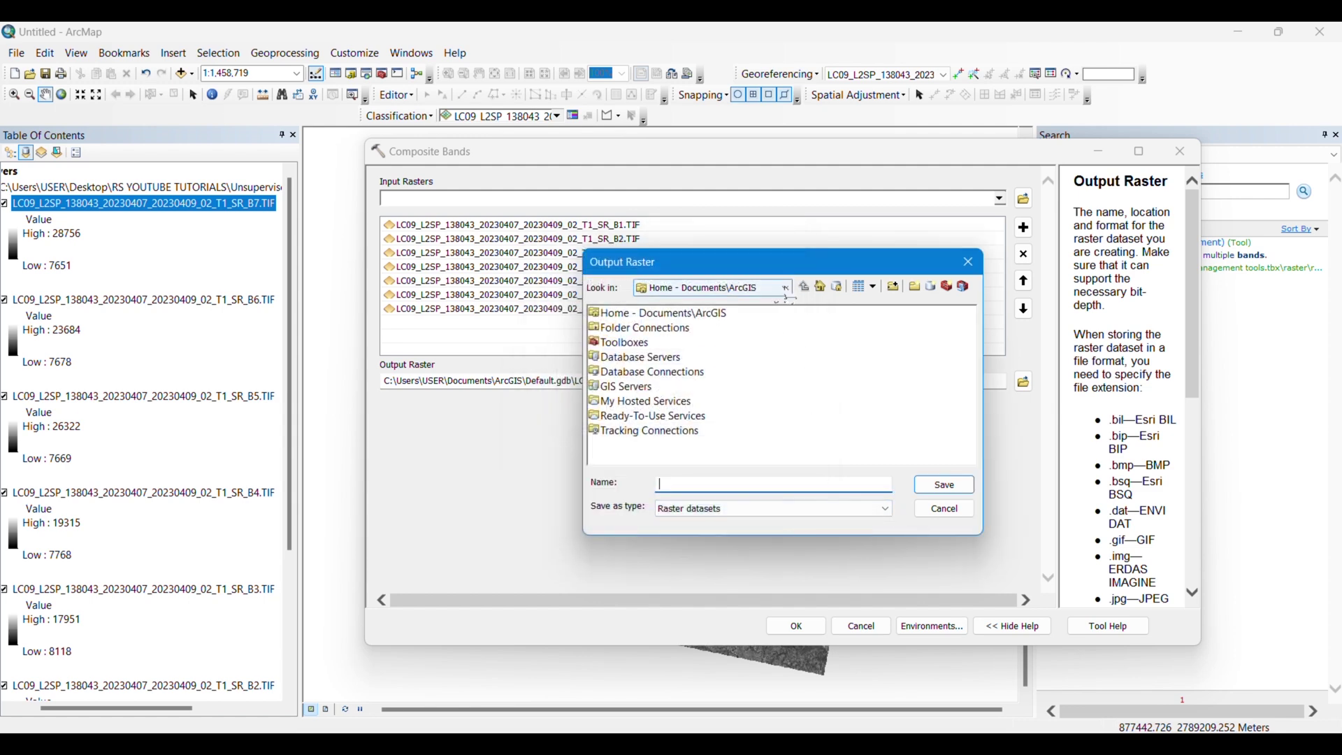
- Create a new folder named output inside the connected Unsupervised Classification folder and open it as the output raster location
{"action": "double_click", "coordinate": [667, 329]}
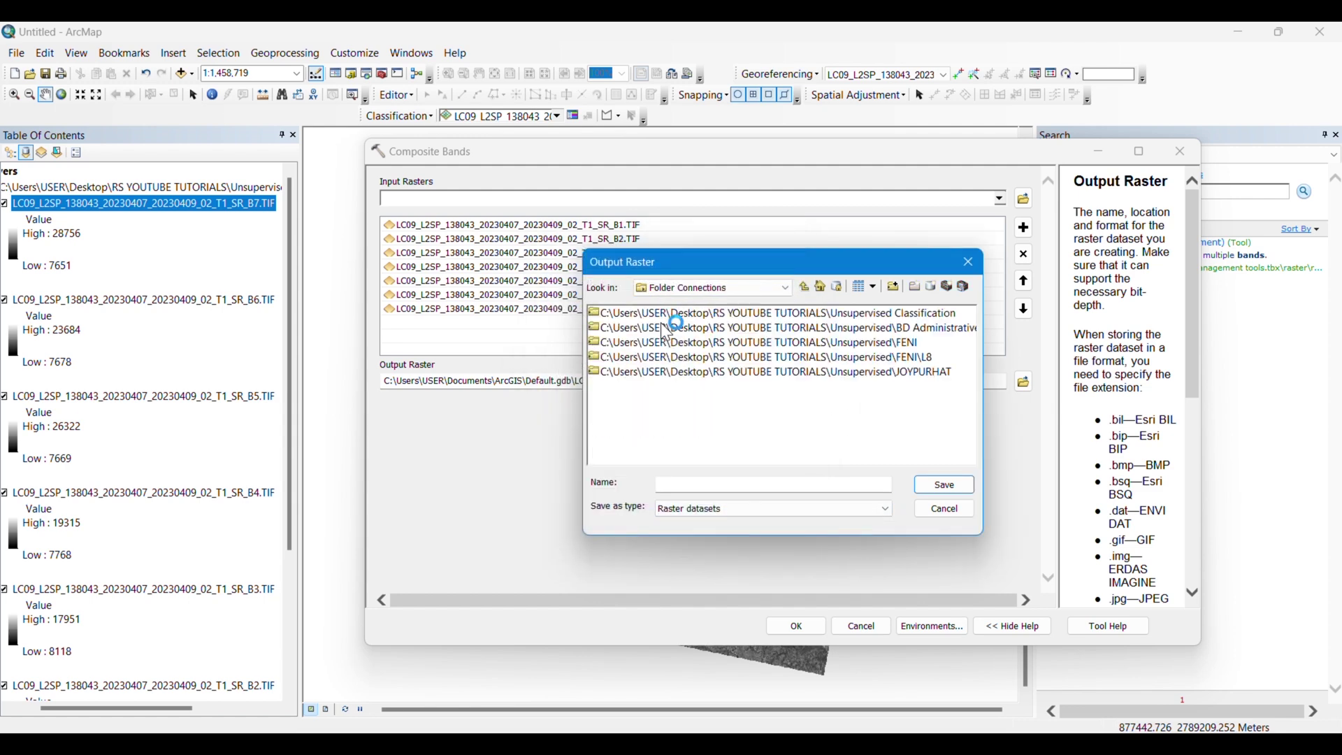
{"action": "double_click", "coordinate": [885, 315]}
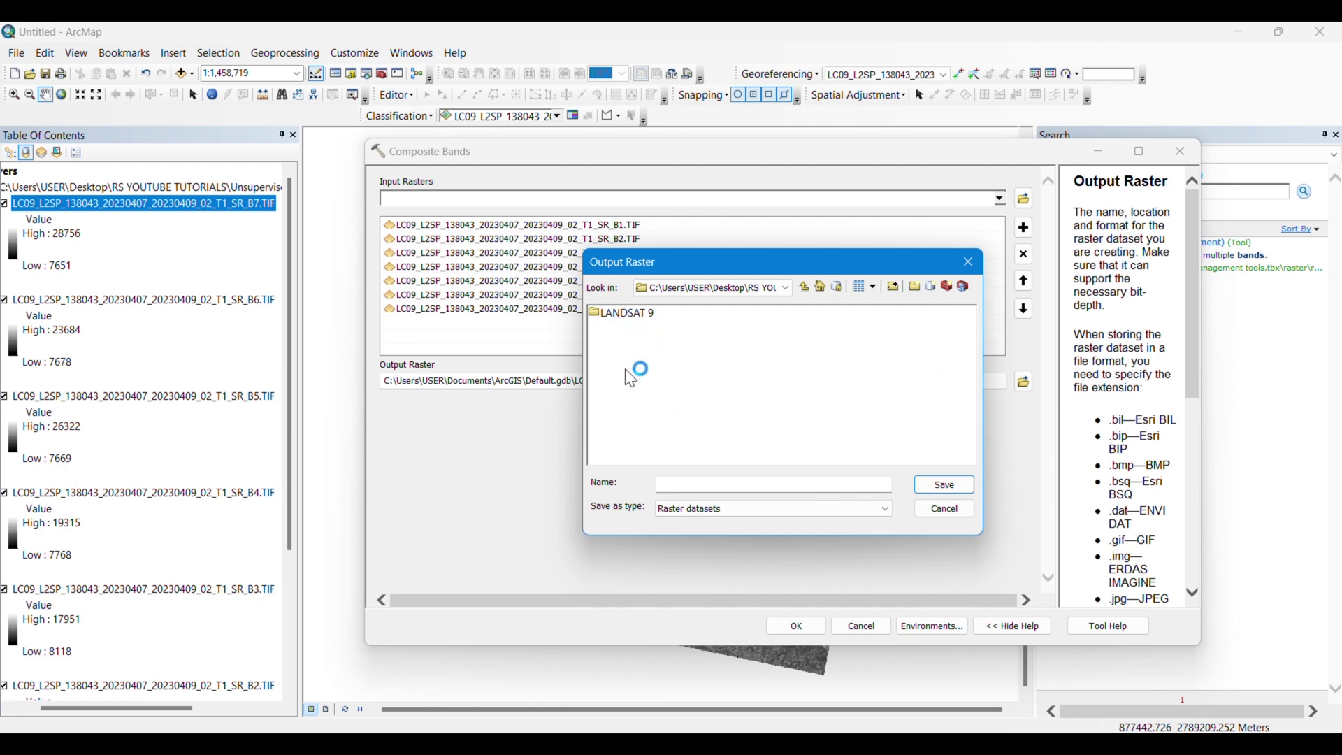
{"action": "left_click", "coordinate": [707, 493]}
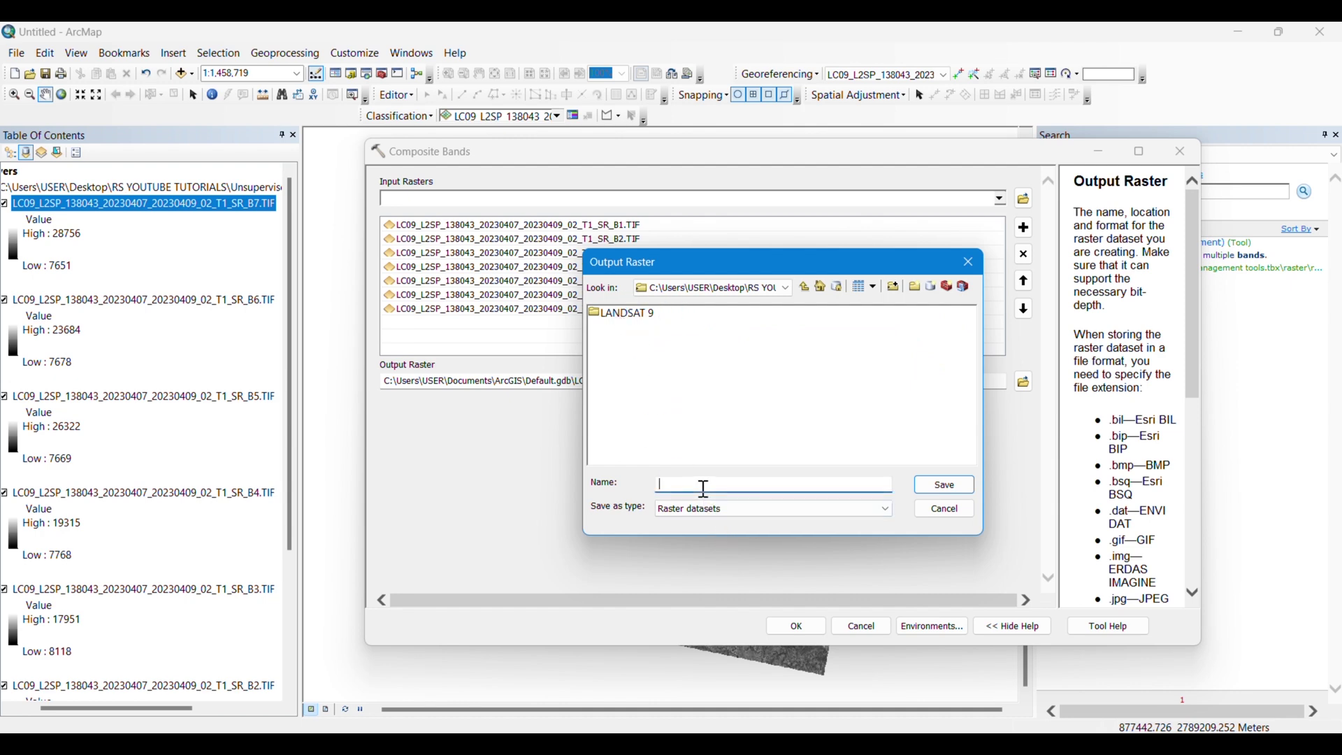
{"action": "left_click", "coordinate": [915, 287]}
{"action": "type", "text": "o"}
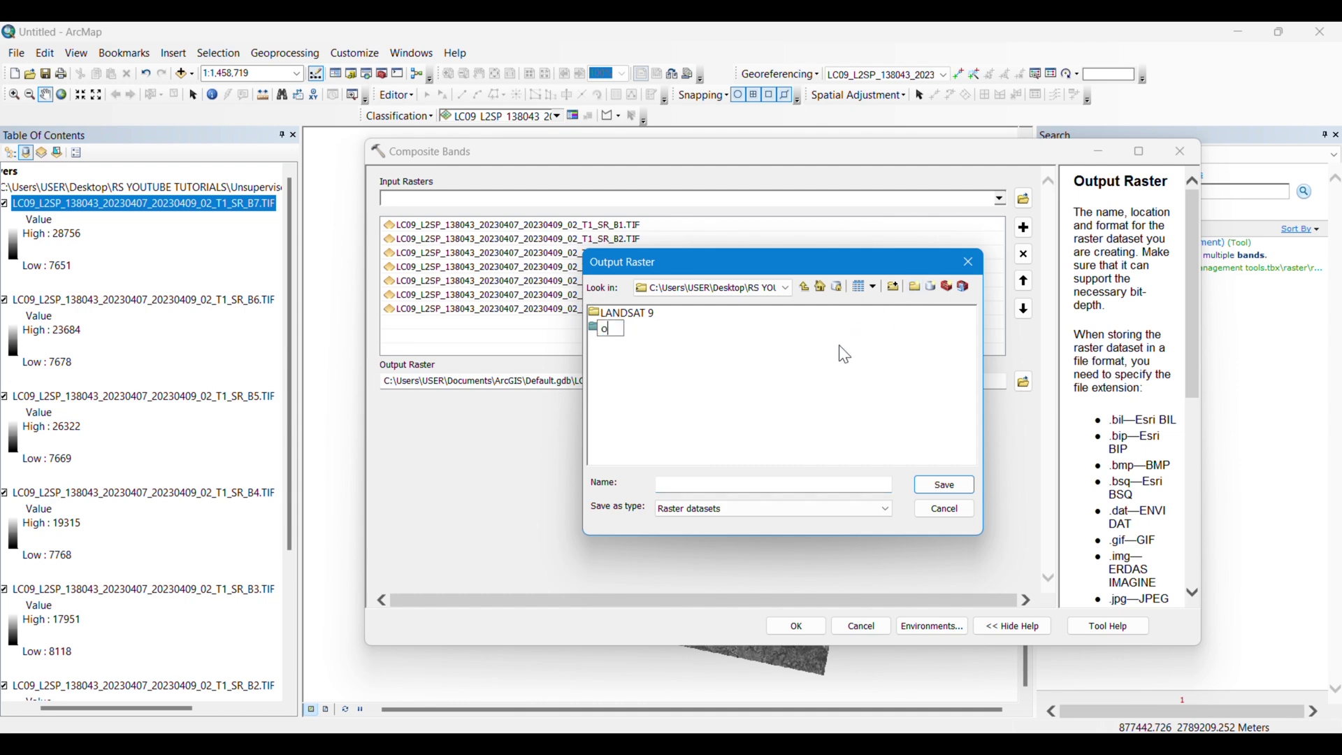
{"action": "type", "text": "utput"}
{"action": "key", "text": "Return"}
{"action": "left_click", "coordinate": [629, 339]}
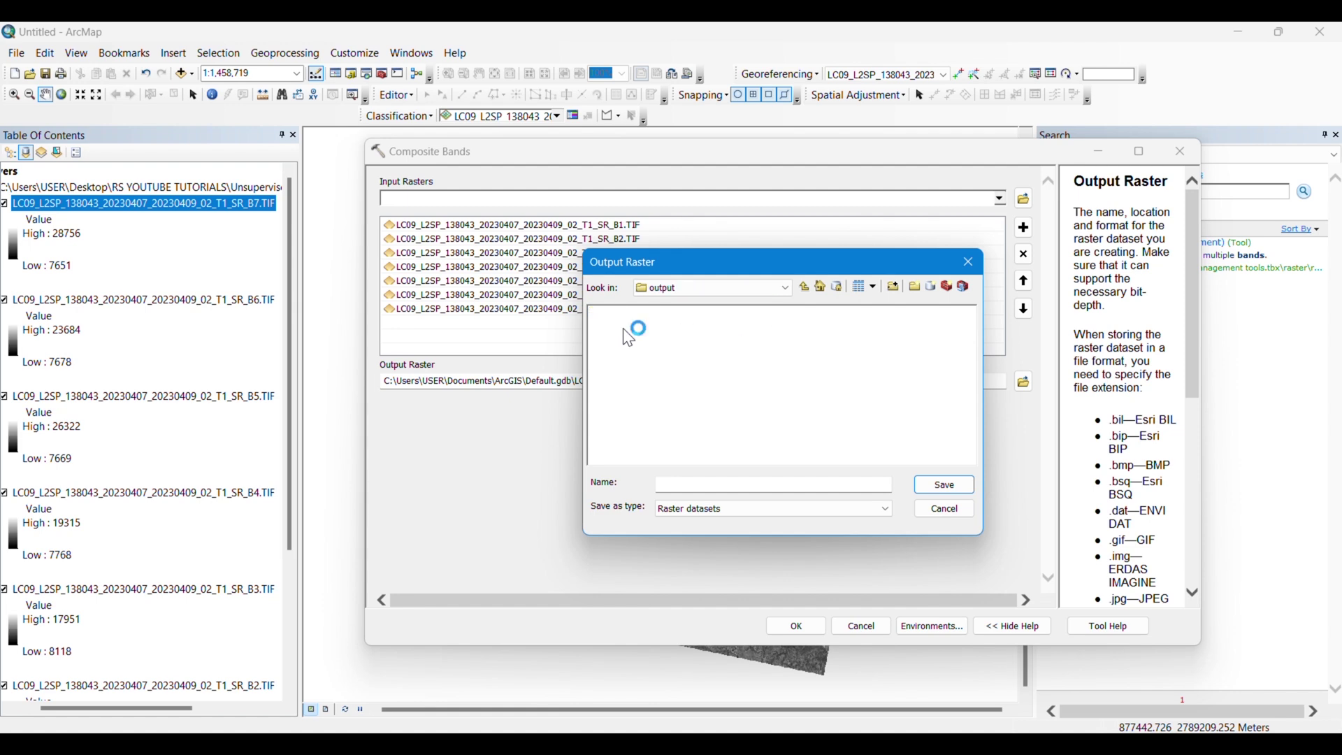
- Name the output raster comp, save the location and run Composite Bands
{"action": "left_click", "coordinate": [701, 484]}
{"action": "type", "text": "comp"}
{"action": "left_click", "coordinate": [944, 484]}
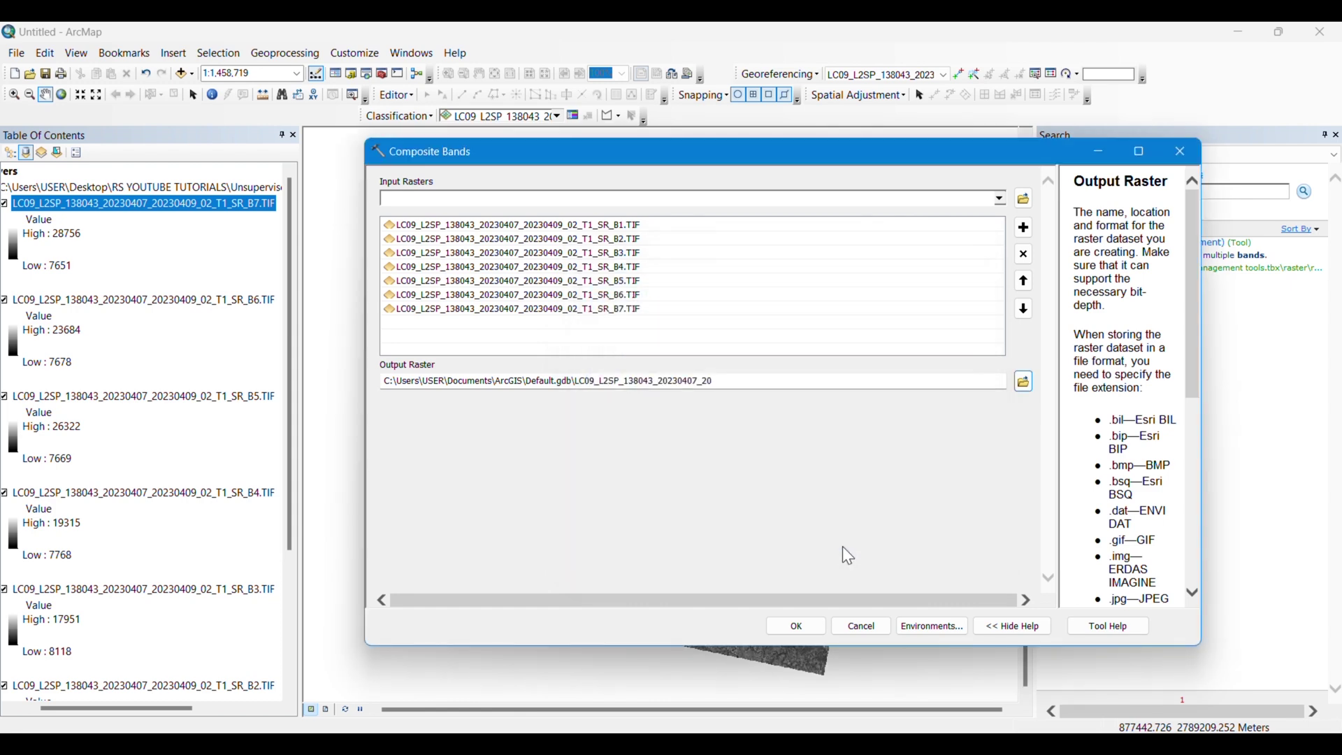
{"action": "left_click", "coordinate": [797, 626]}
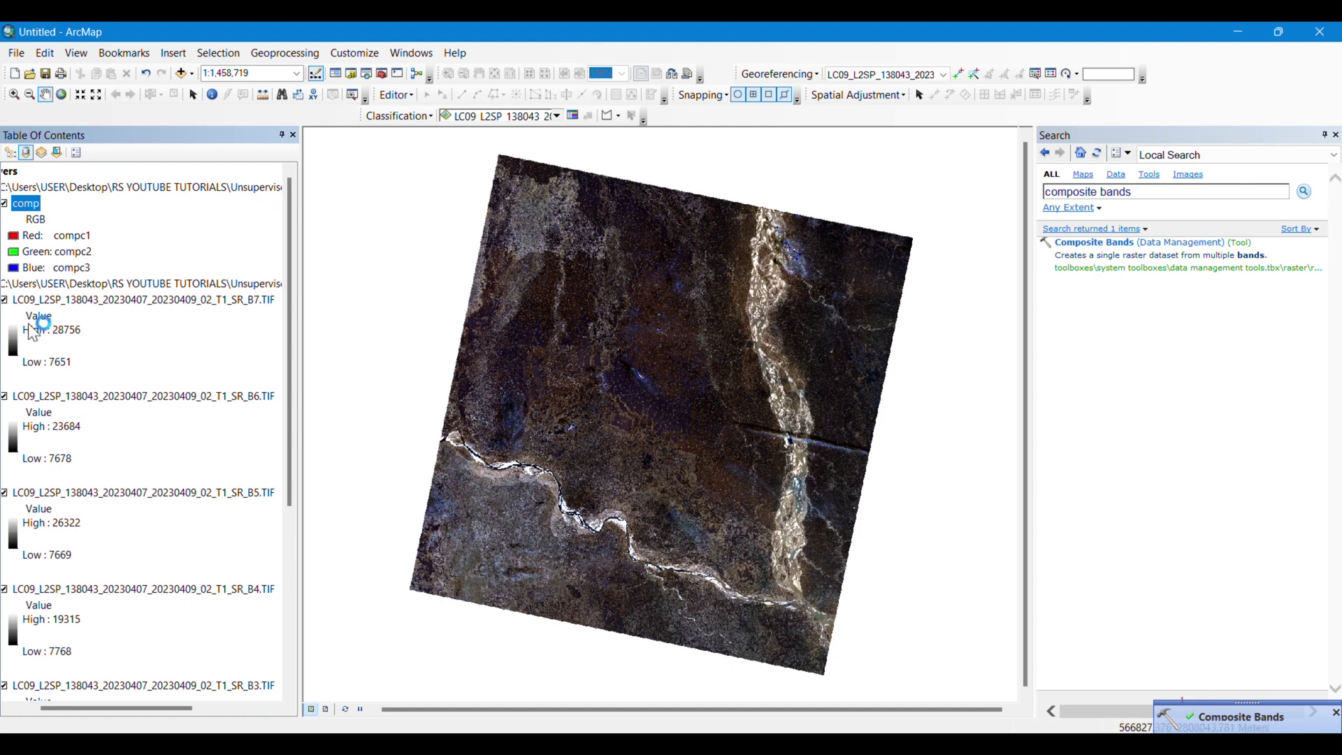
- Remove the whole LANDSAT 9 source group of single-band rasters from the table of contents, keeping the comp layer
{"action": "right_click", "coordinate": [78, 284]}
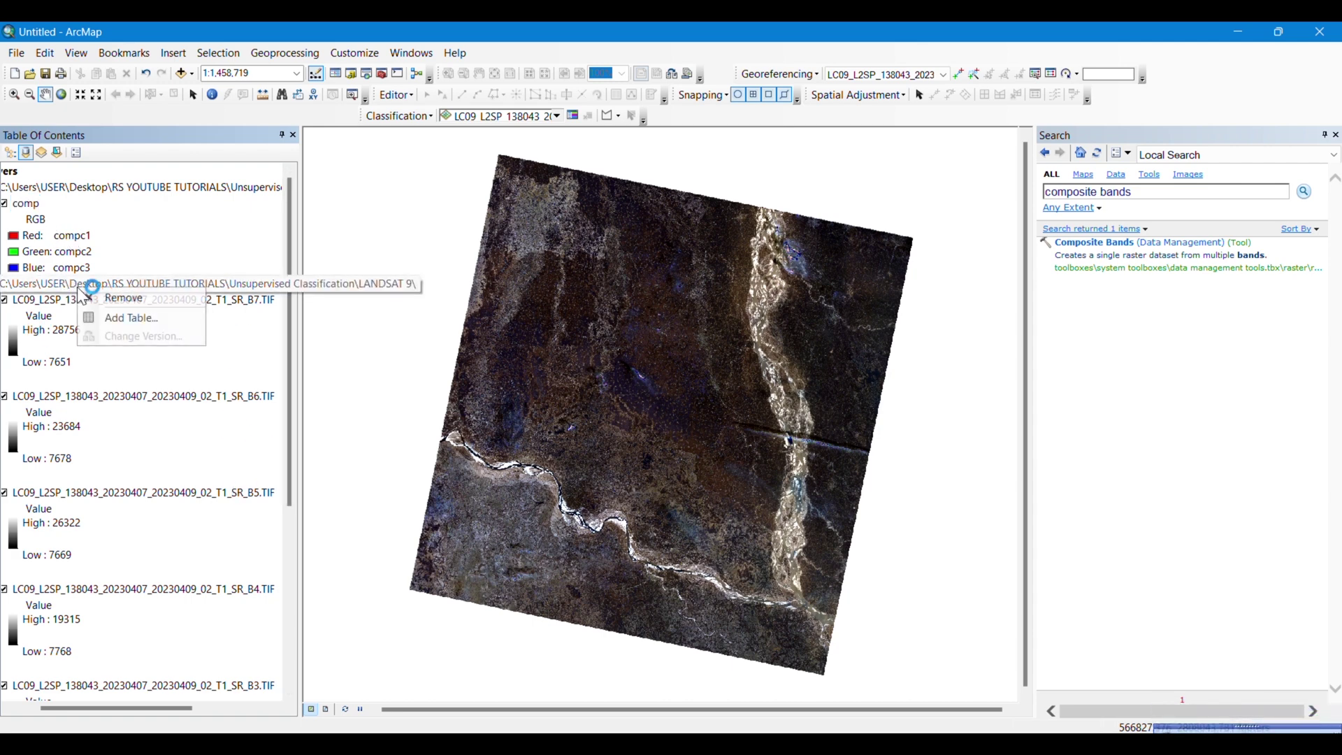
{"action": "left_click", "coordinate": [124, 299]}
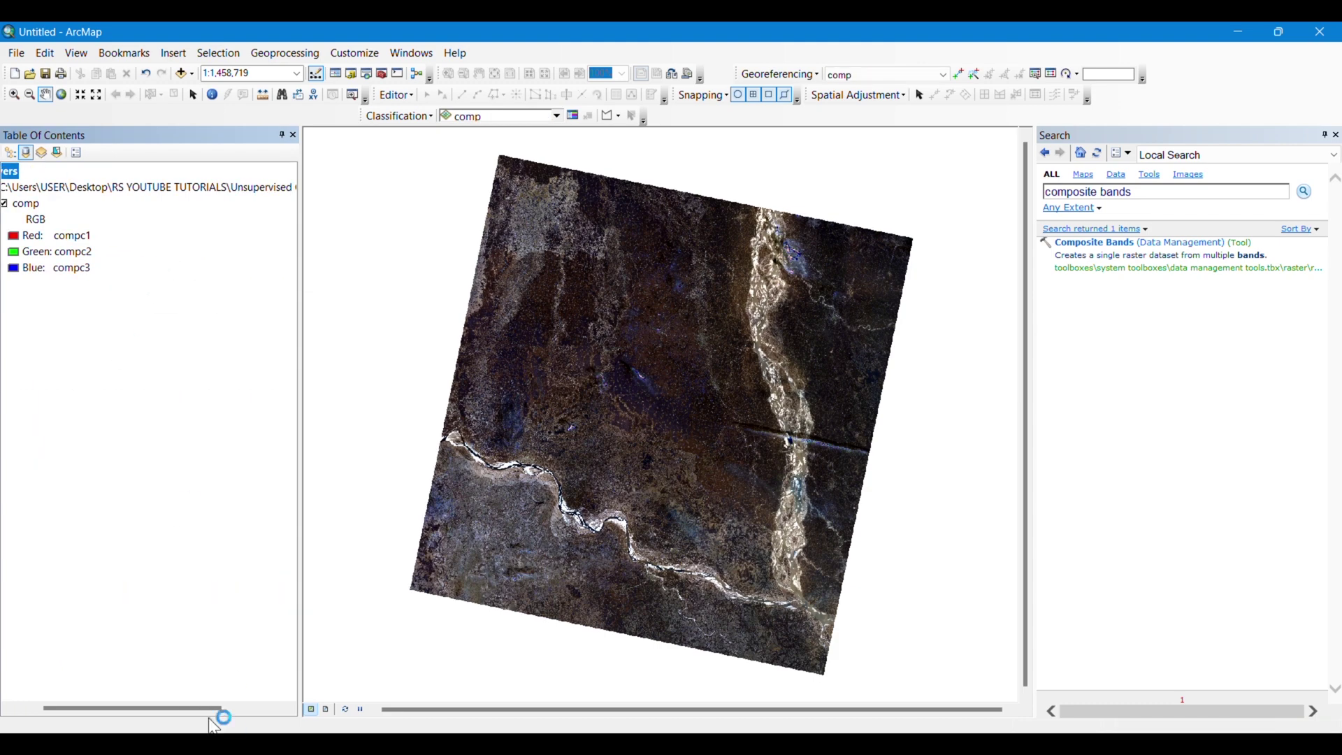
{"action": "left_click_drag", "start_coordinate": [216, 709], "coordinate": [144, 710]}
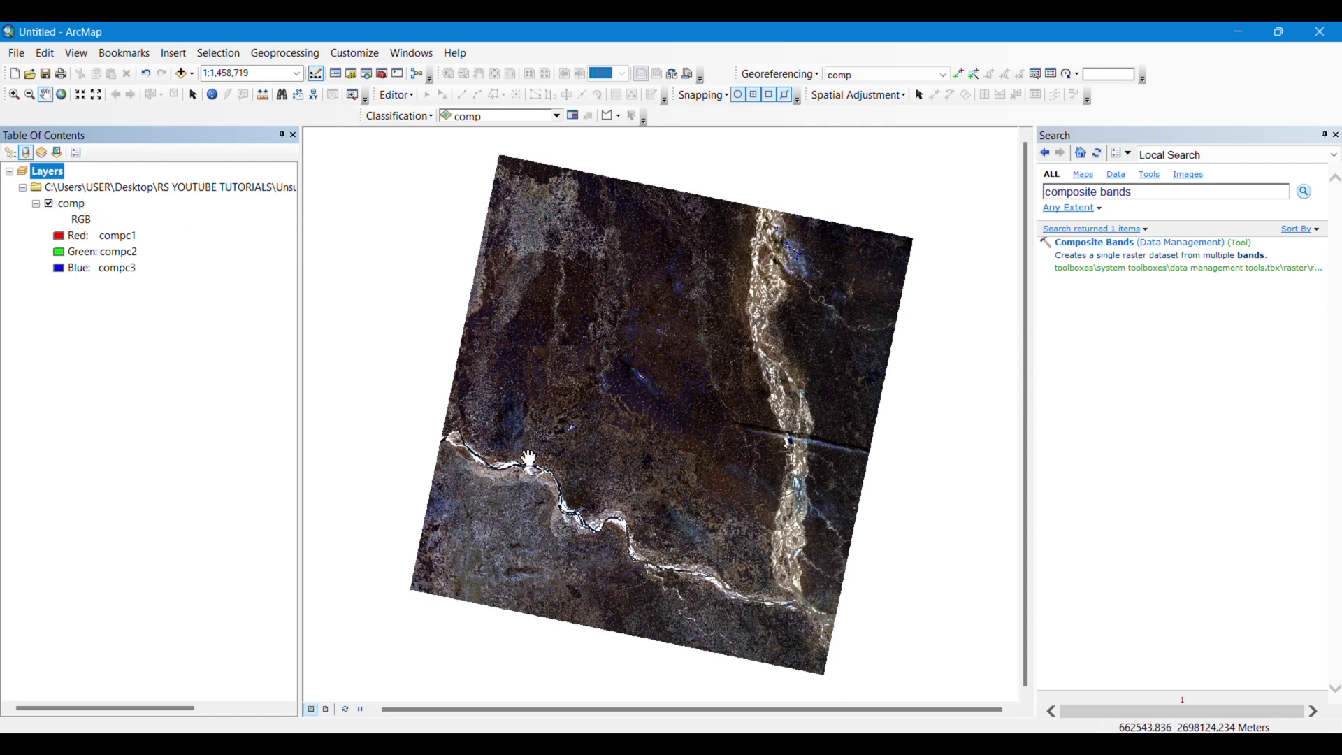
- Set the comp layer's RGB composite symbology to compc4 for red, compc3 for green and compc2 for blue, and apply it
{"action": "right_click", "coordinate": [70, 203]}
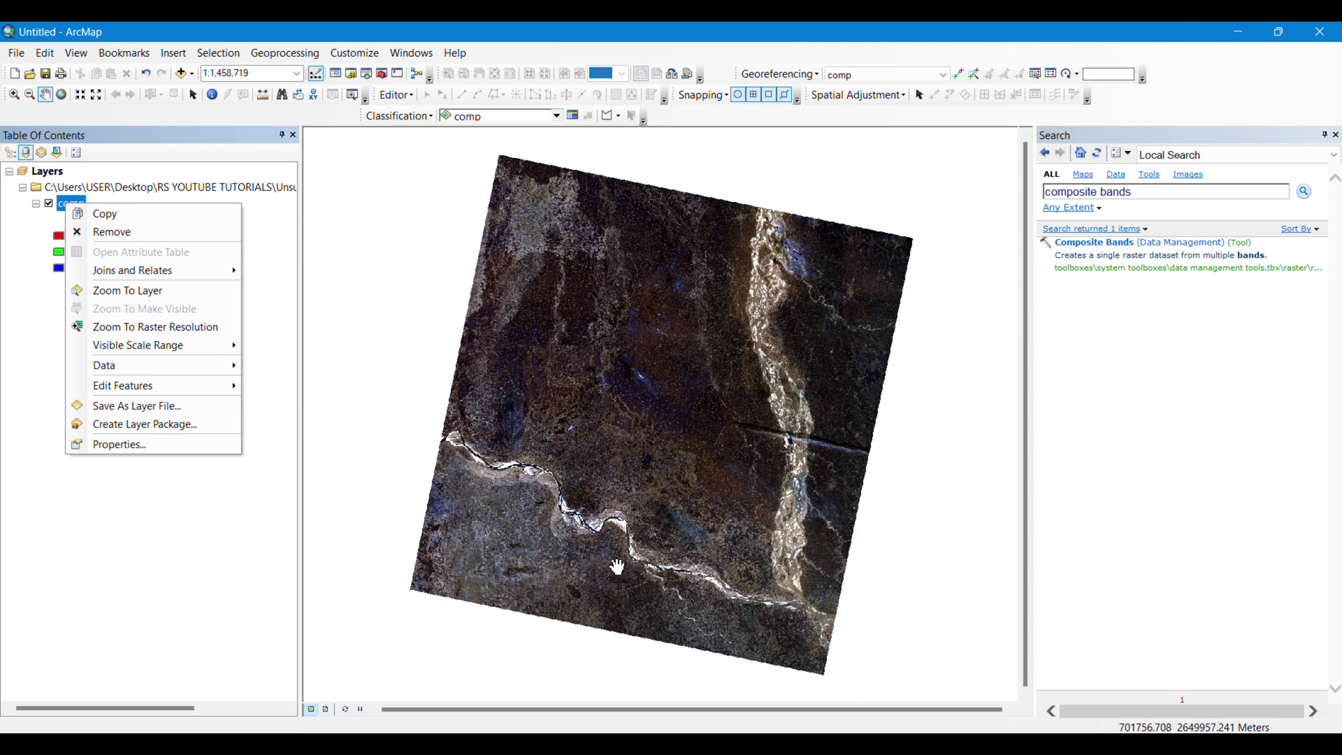
{"action": "left_click", "coordinate": [123, 445]}
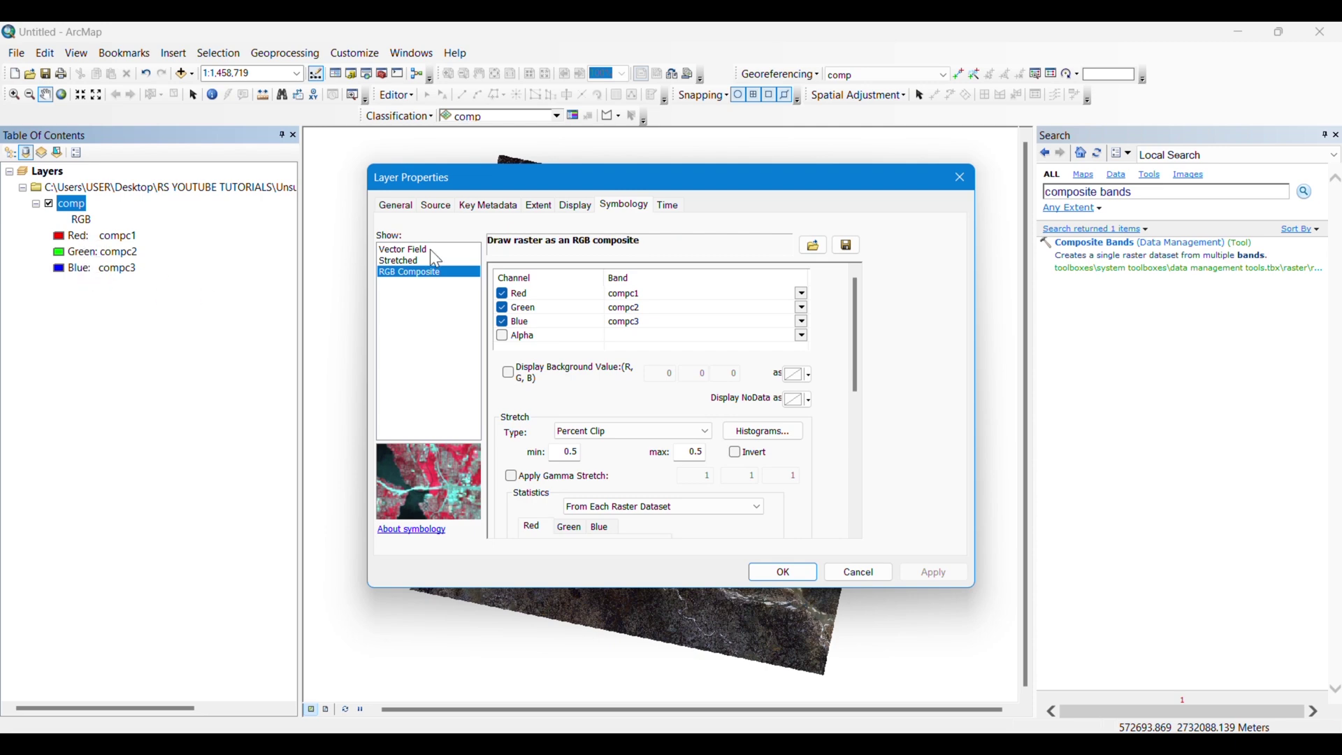
{"action": "left_click_drag", "start_coordinate": [753, 183], "coordinate": [767, 157]}
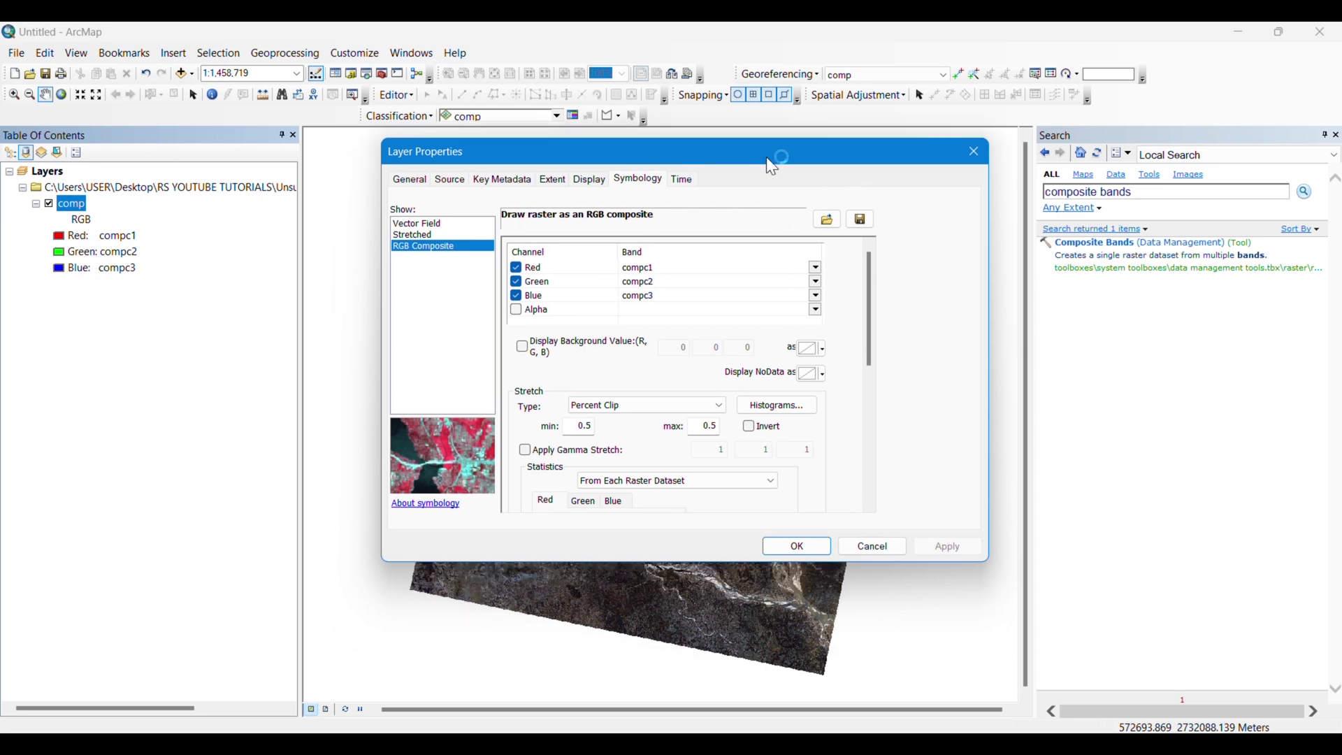
{"action": "left_click", "coordinate": [818, 270]}
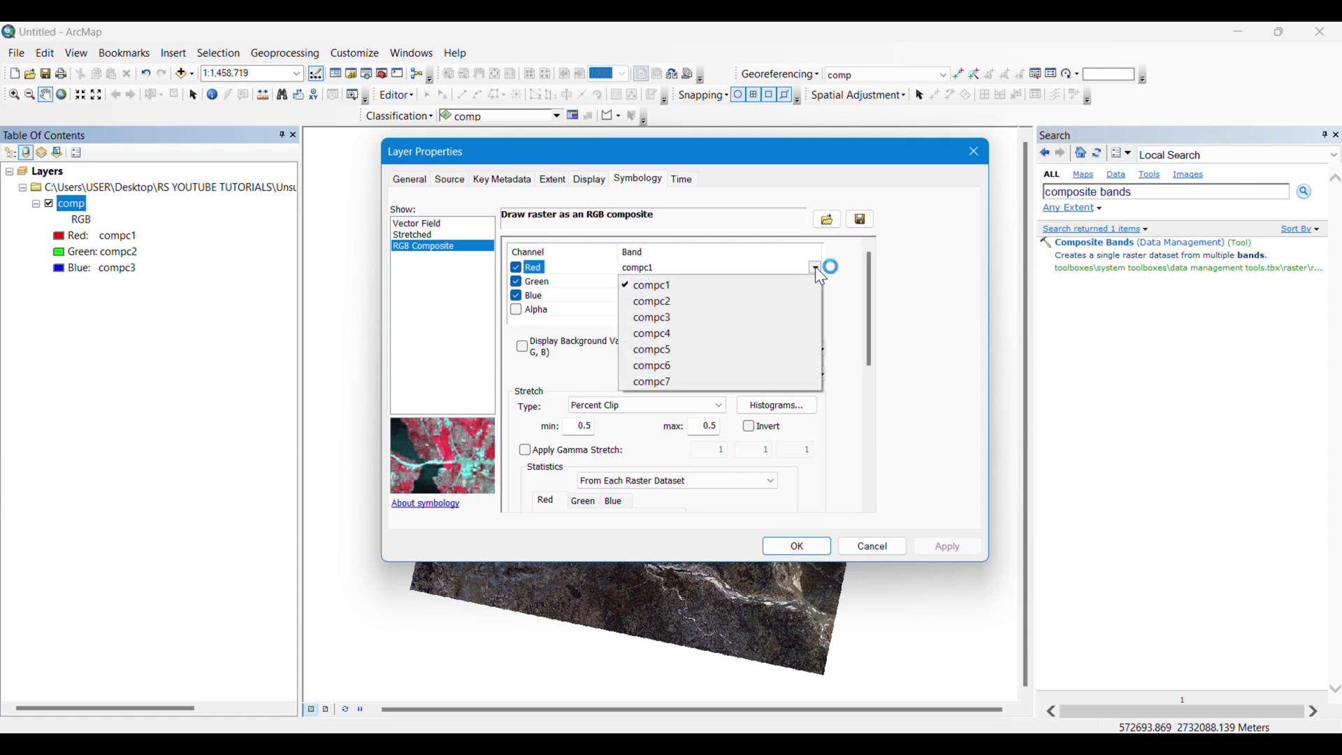
{"action": "left_click", "coordinate": [657, 334]}
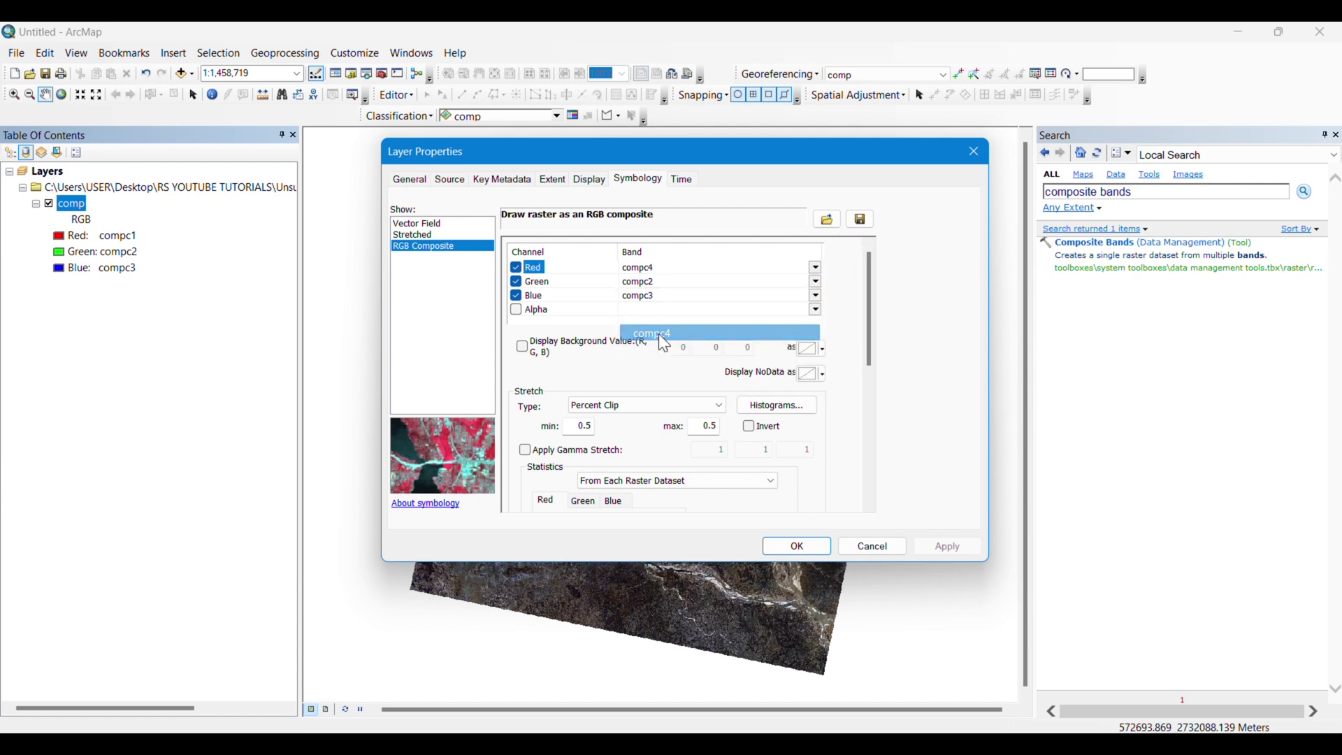
{"action": "left_click", "coordinate": [817, 284]}
{"action": "left_click", "coordinate": [675, 331]}
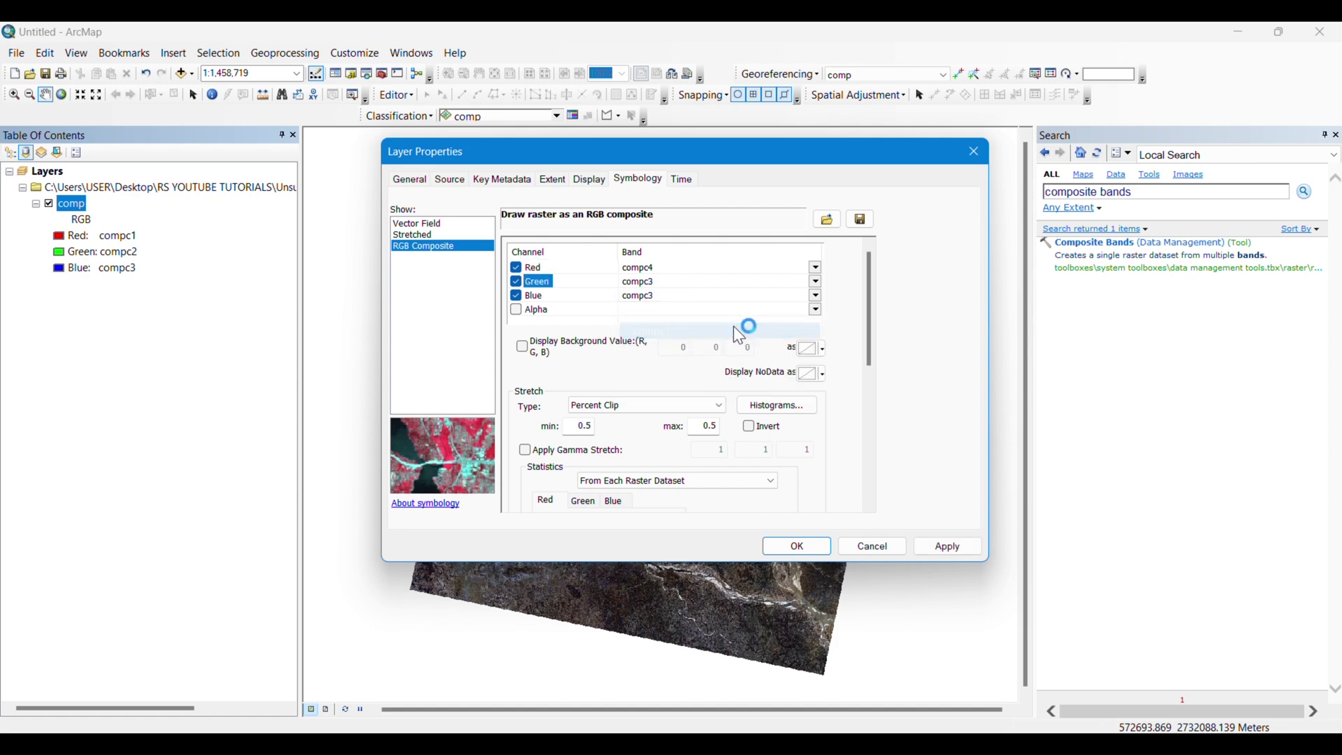
{"action": "left_click", "coordinate": [815, 297]}
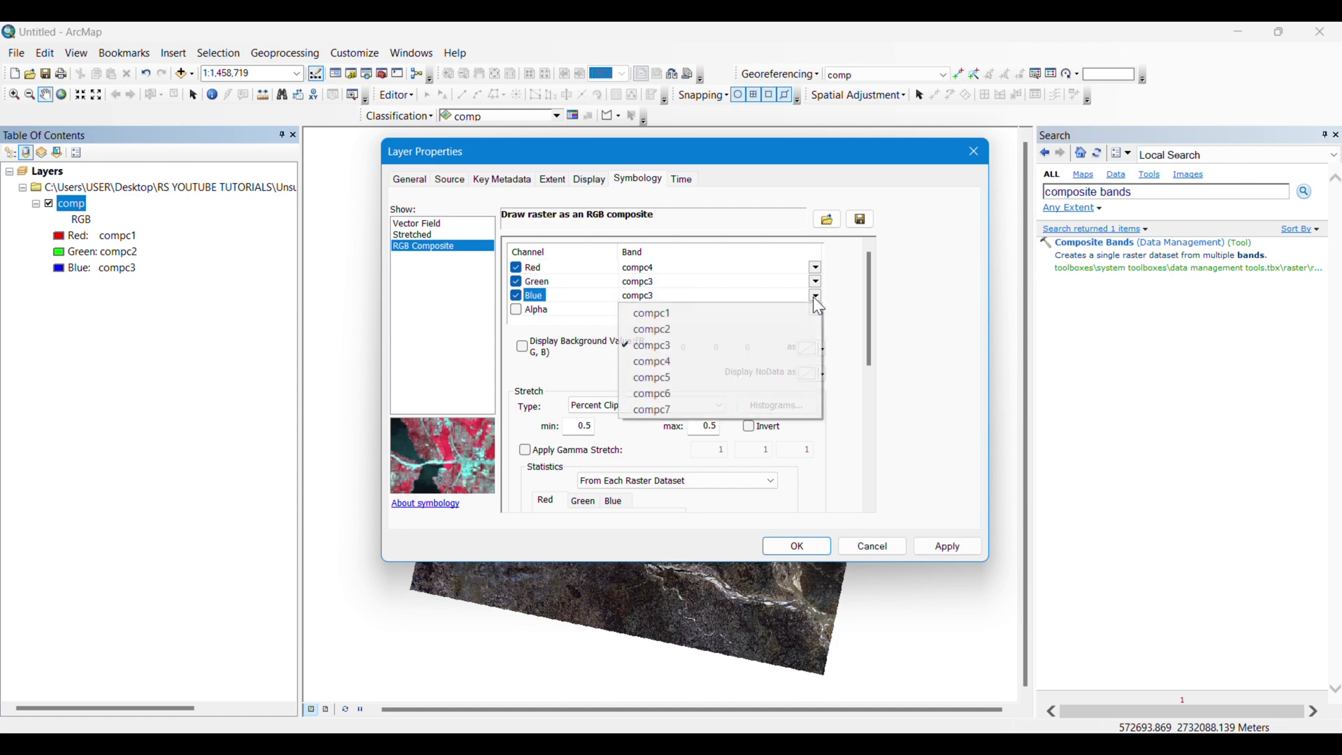
{"action": "left_click", "coordinate": [666, 322]}
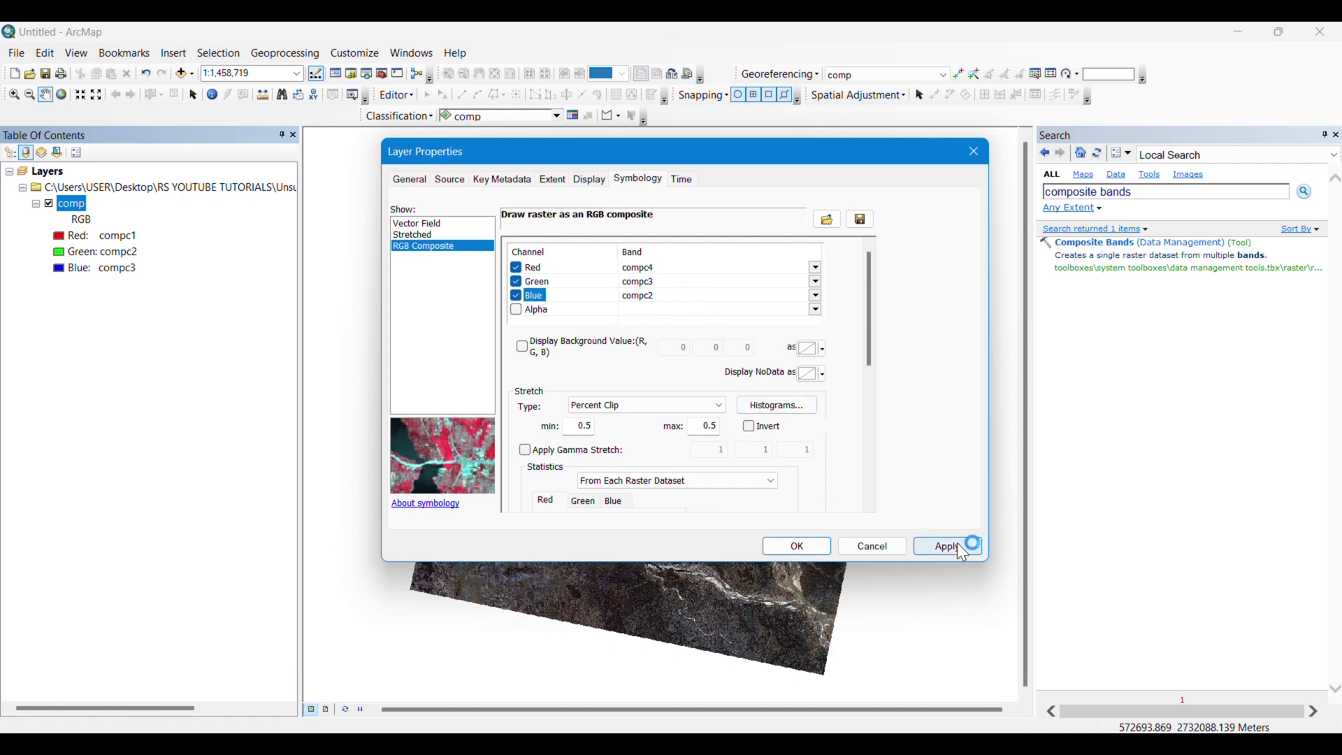
{"action": "left_click", "coordinate": [786, 546]}
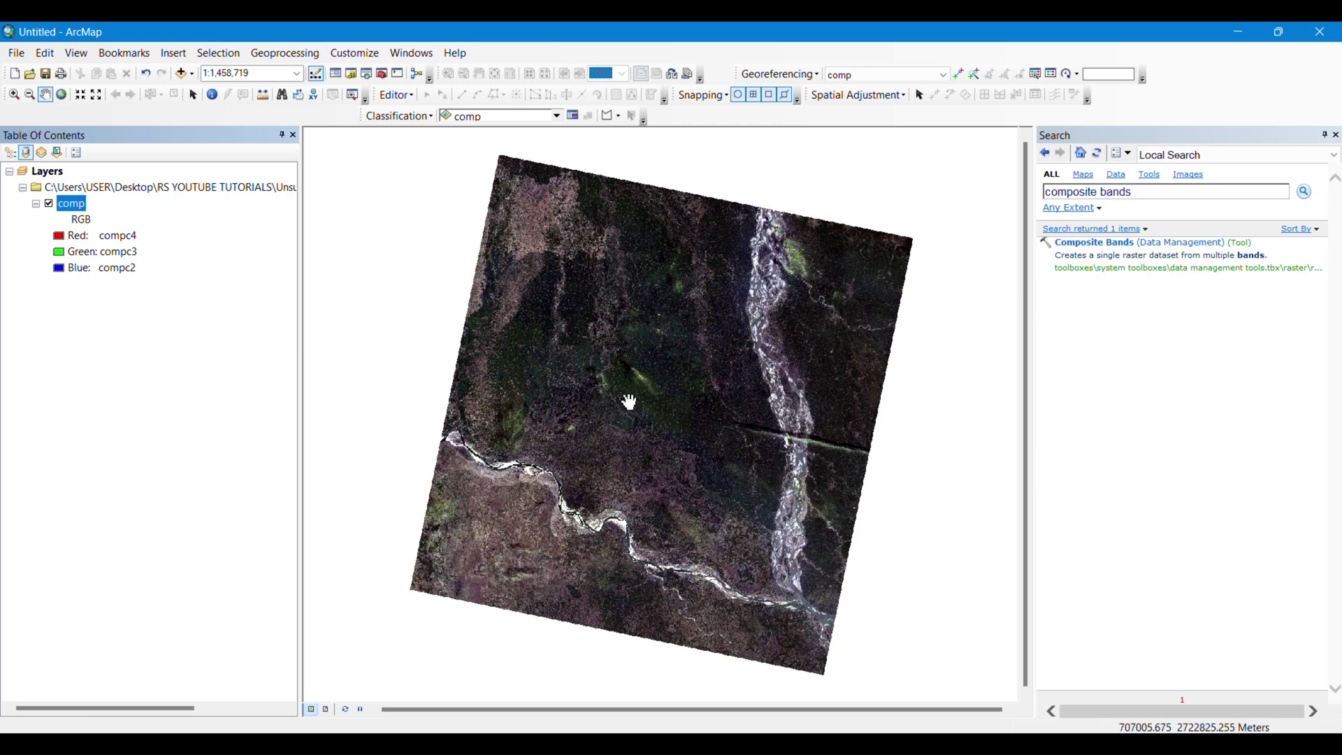
{"action": "scroll", "coordinate": [630, 402], "scroll_direction": "up", "scroll_amount": 2}
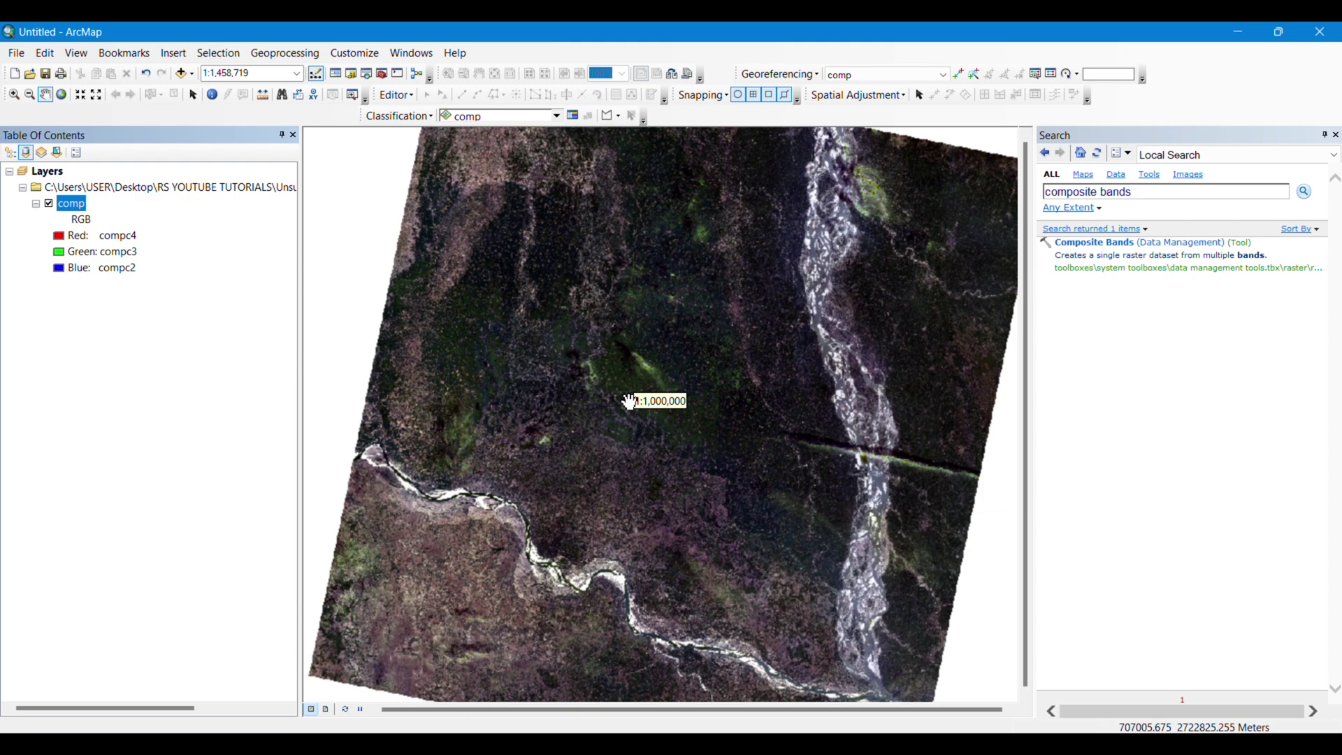
{"action": "scroll", "coordinate": [630, 402], "scroll_direction": "down", "scroll_amount": 3}
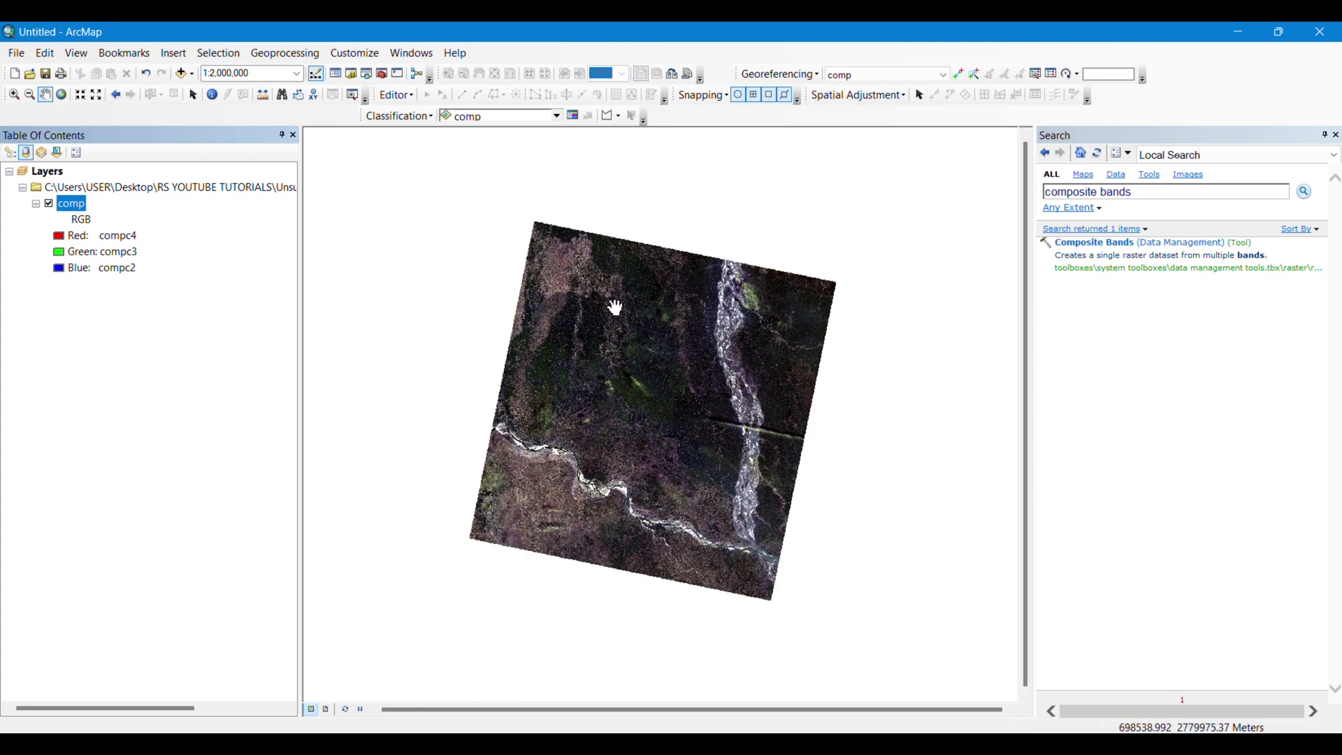
{"action": "scroll", "coordinate": [634, 402], "scroll_direction": "up", "scroll_amount": 1}
{"action": "scroll", "coordinate": [634, 402], "scroll_direction": "up", "scroll_amount": 2}
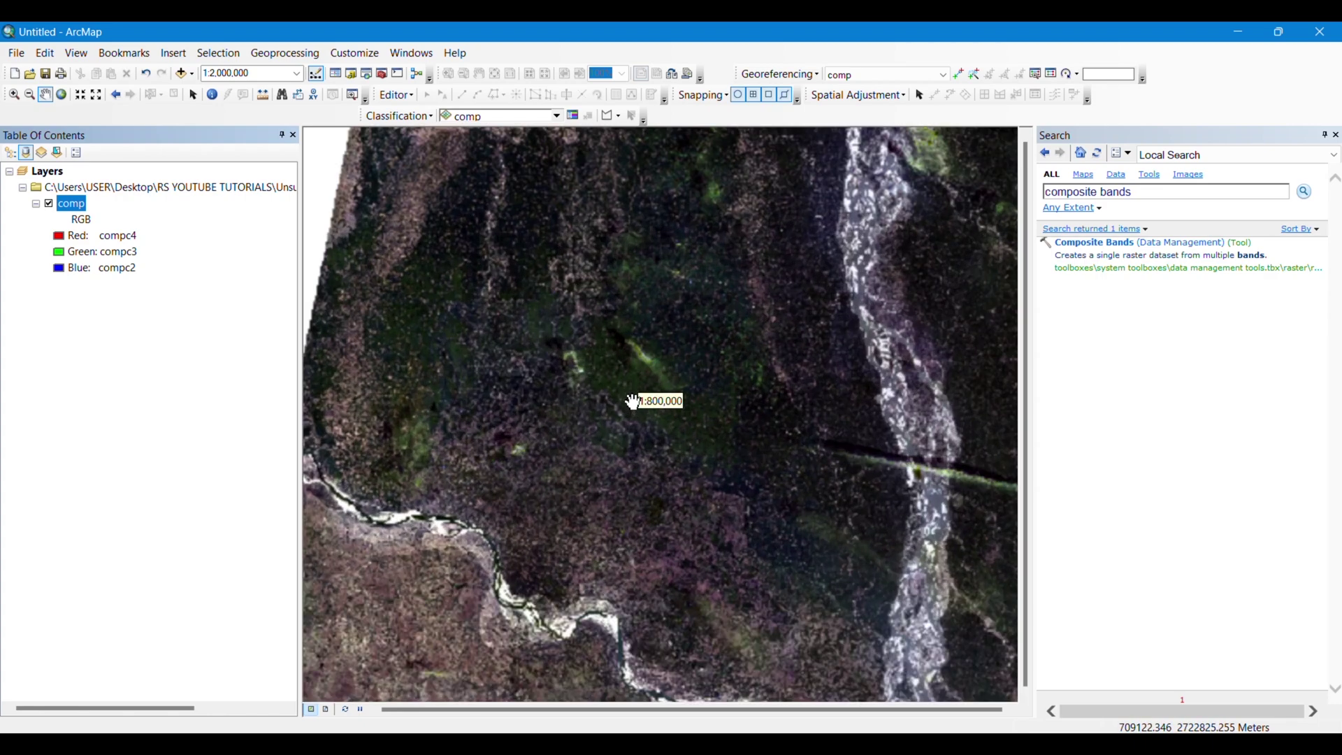
{"action": "scroll", "coordinate": [642, 399], "scroll_direction": "down", "scroll_amount": 2}
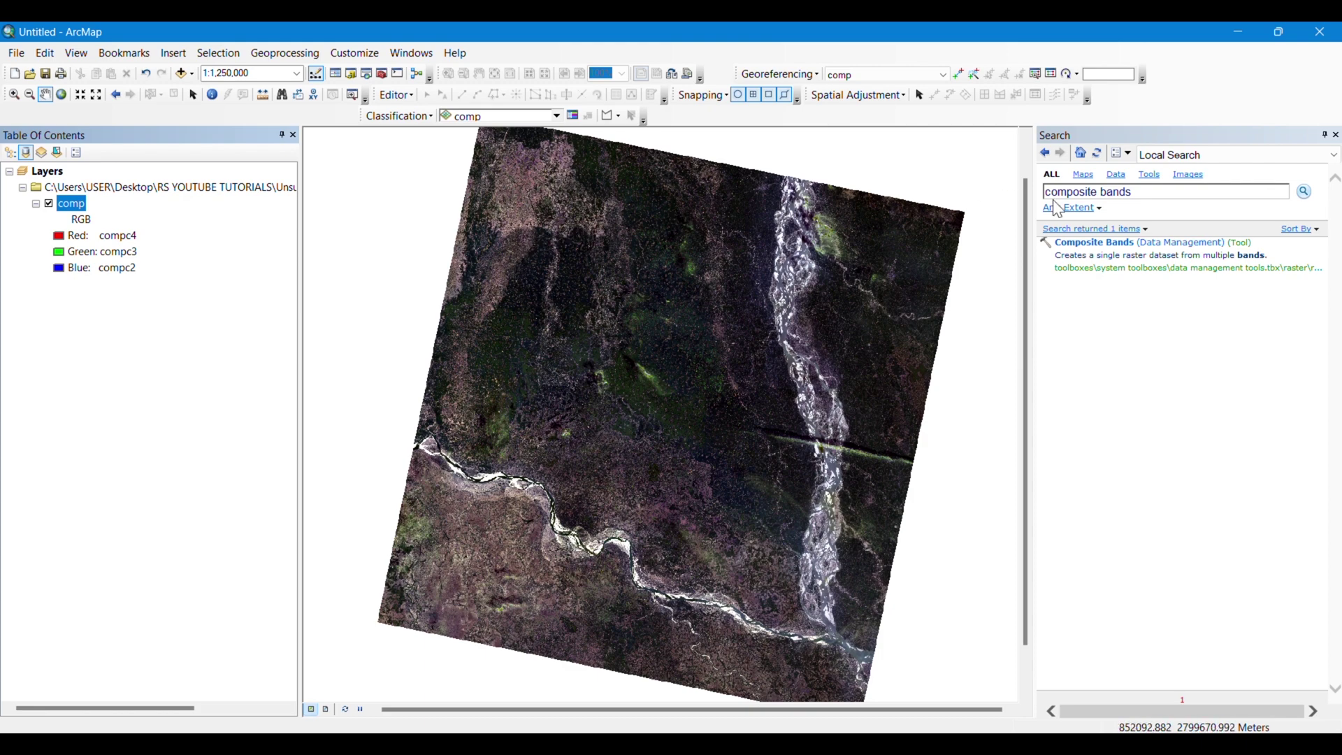
- Close the search and add the JP.shp shapefile from the Unsupervised Classification folder in the catalog to the map, closing the catalog when done
{"action": "left_click", "coordinate": [1337, 136]}
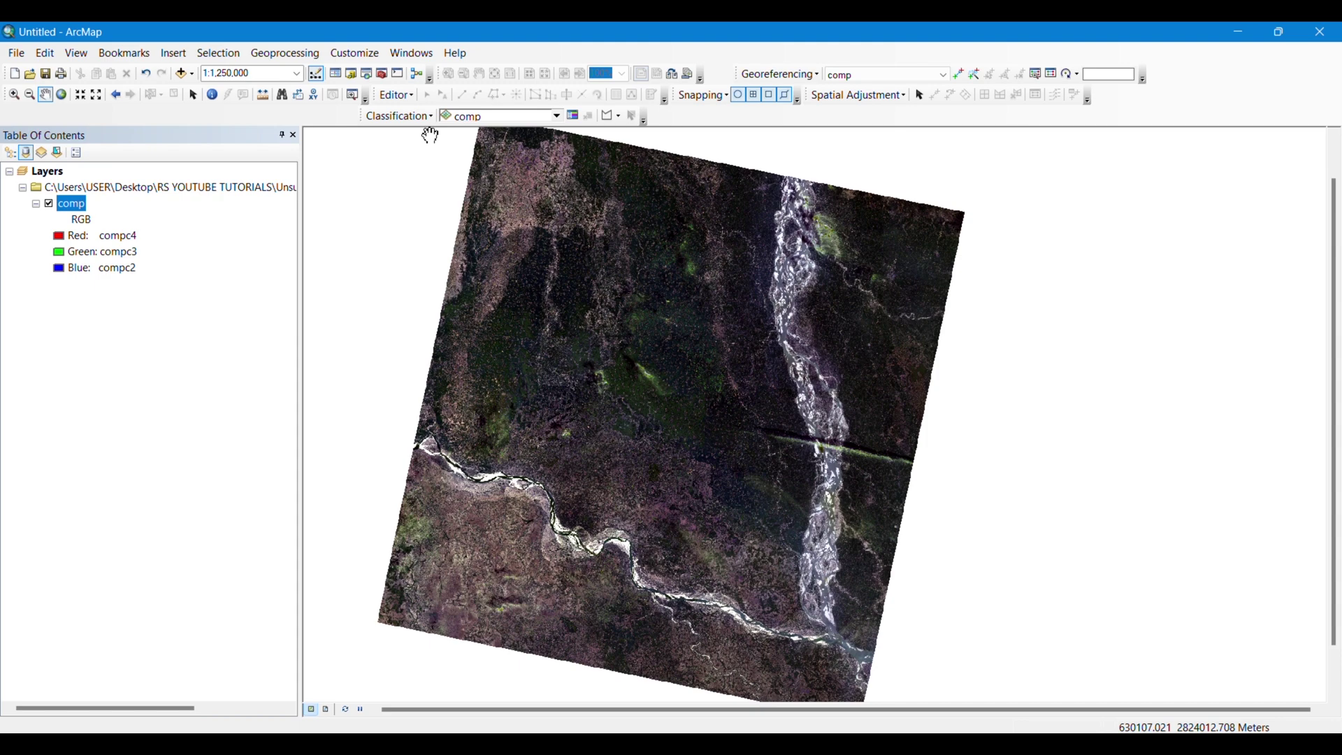
{"action": "left_click", "coordinate": [351, 75]}
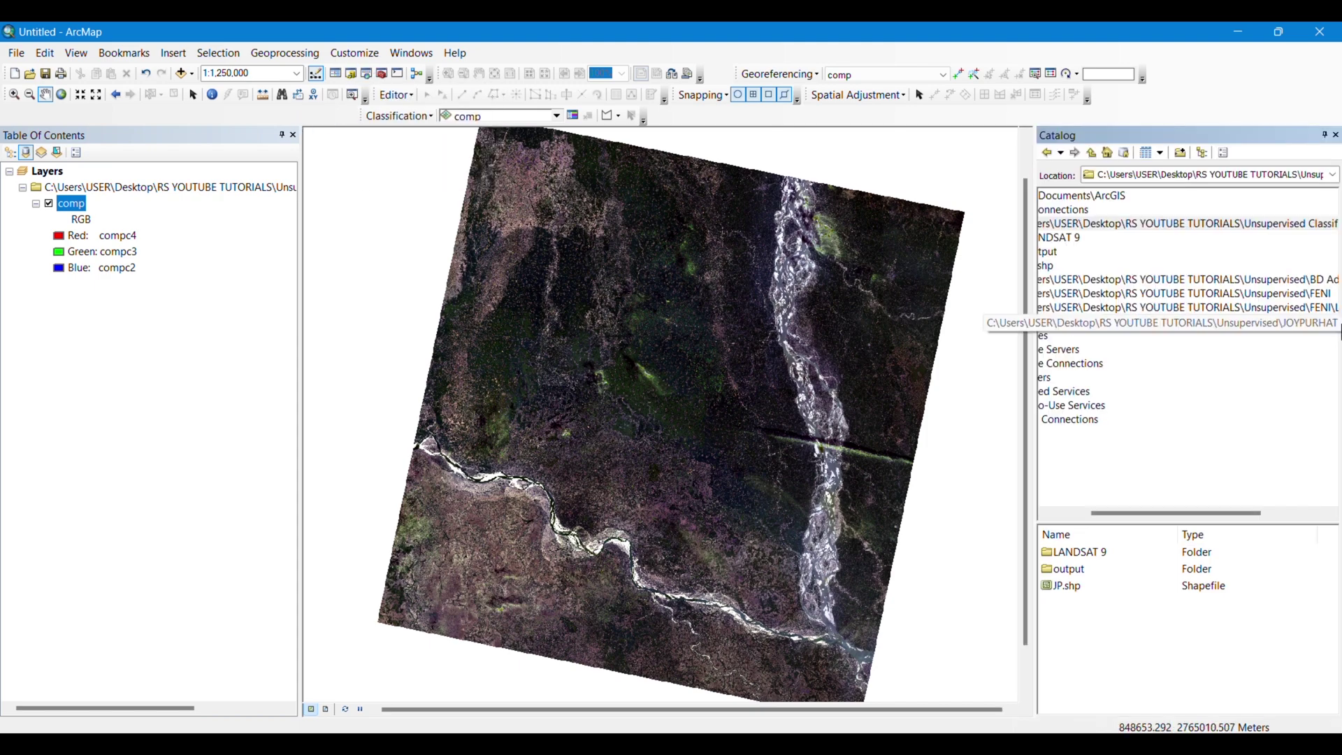
{"action": "left_click_drag", "start_coordinate": [1170, 514], "coordinate": [1131, 517]}
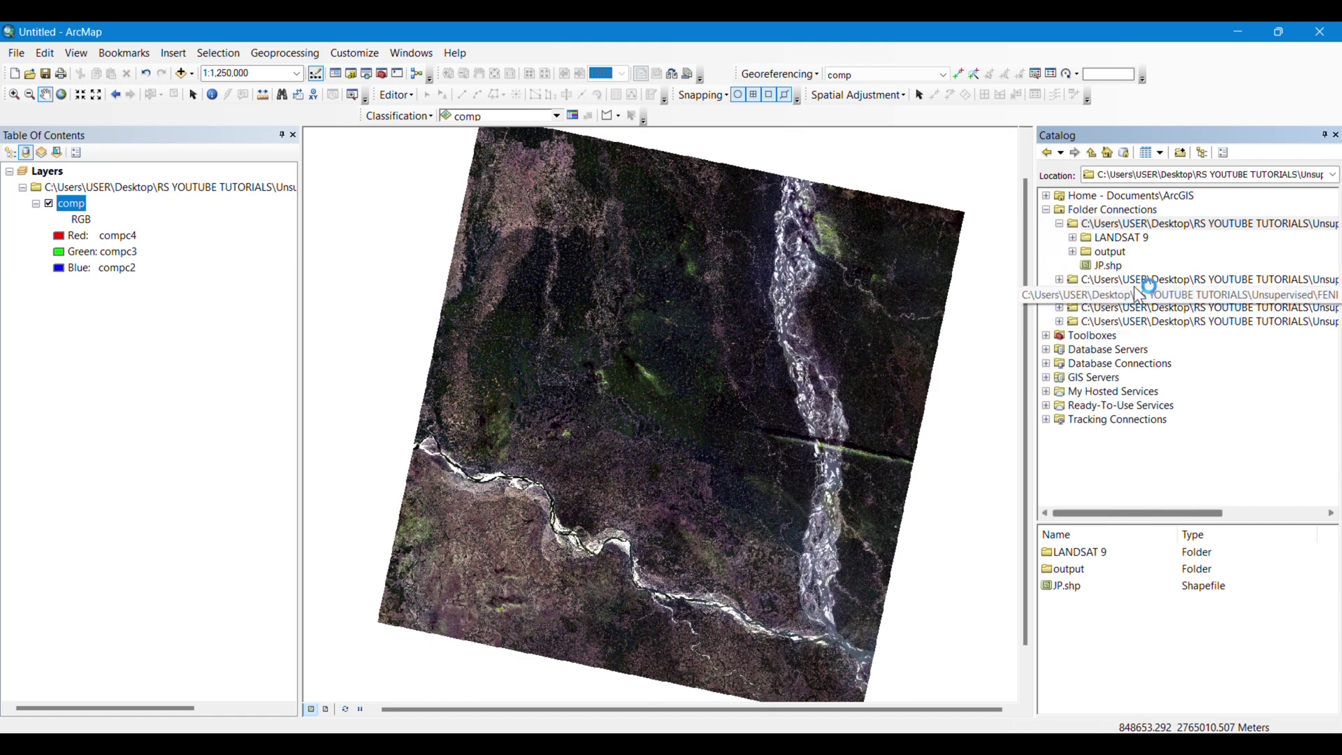
{"action": "left_click_drag", "start_coordinate": [1109, 265], "coordinate": [723, 358]}
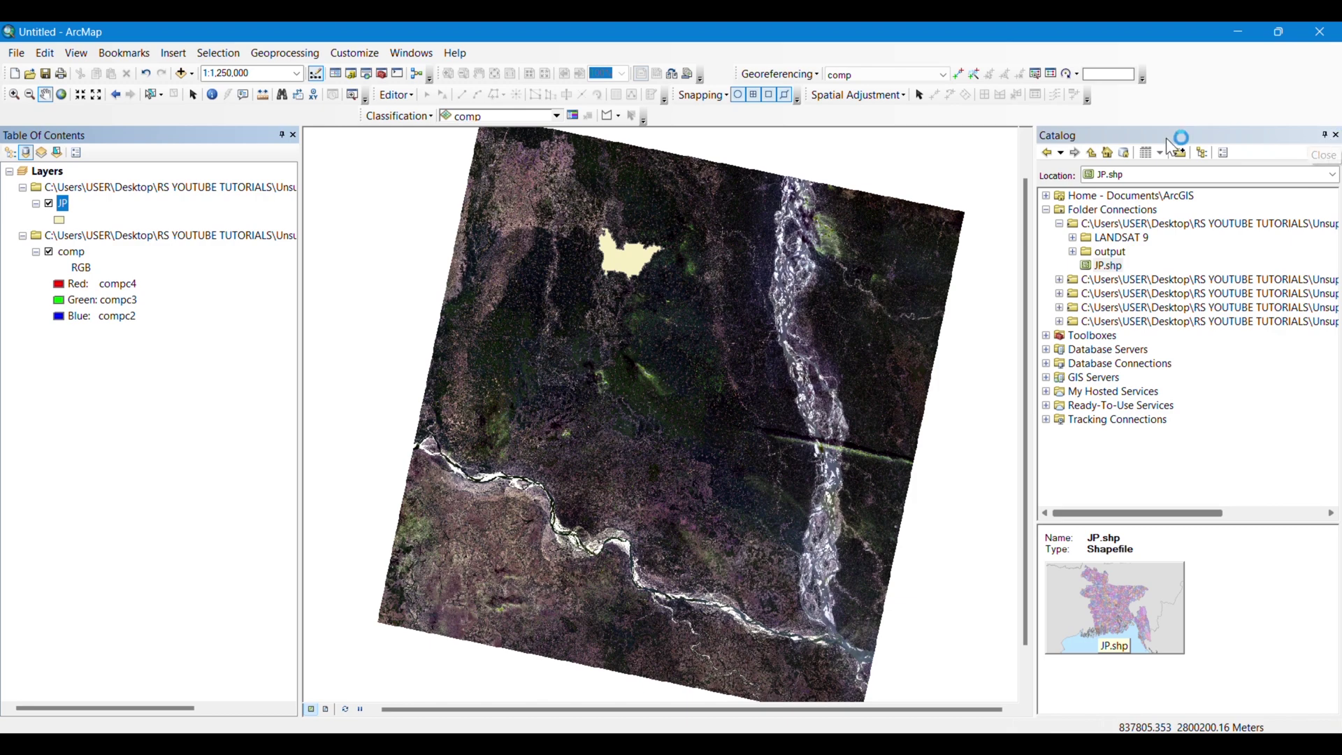
{"action": "left_click", "coordinate": [1336, 135]}
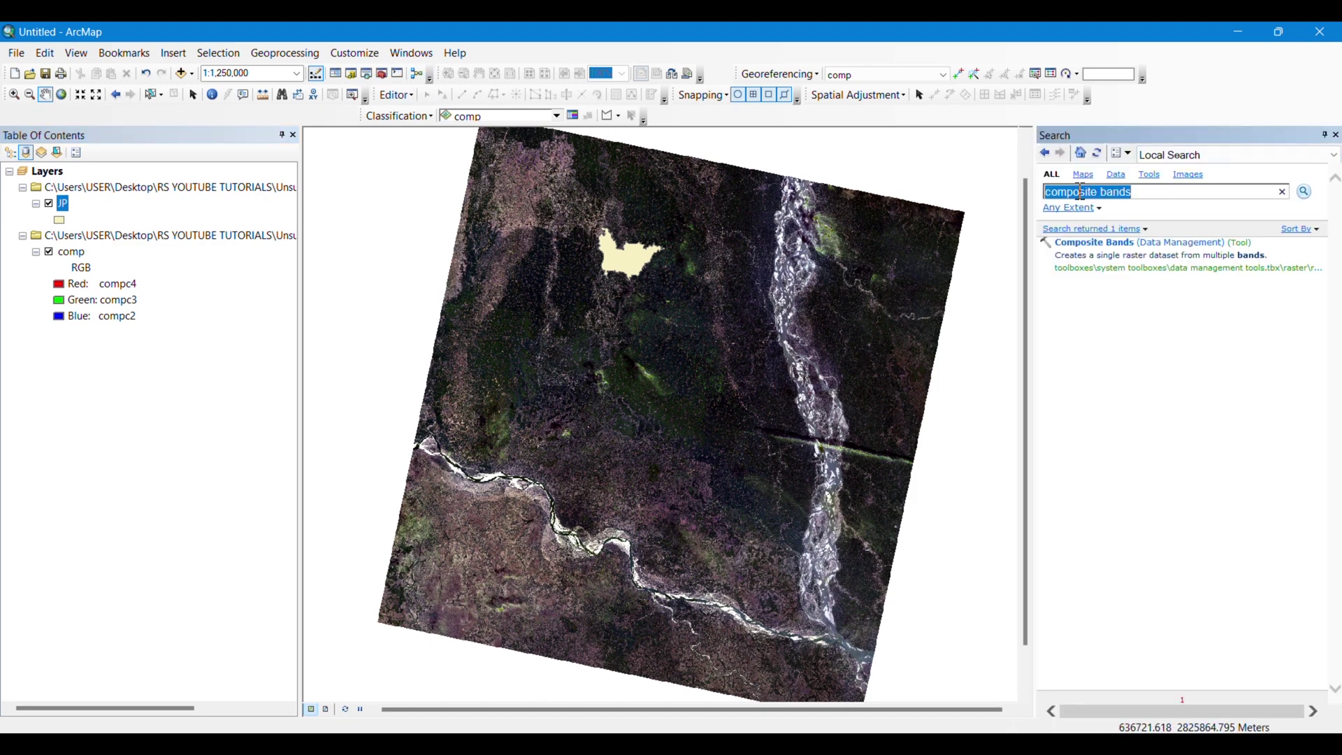
- Search for "extract by mask" and open the Extract by Mask (Spatial Analyst) tool
{"action": "type", "text": "ext"}
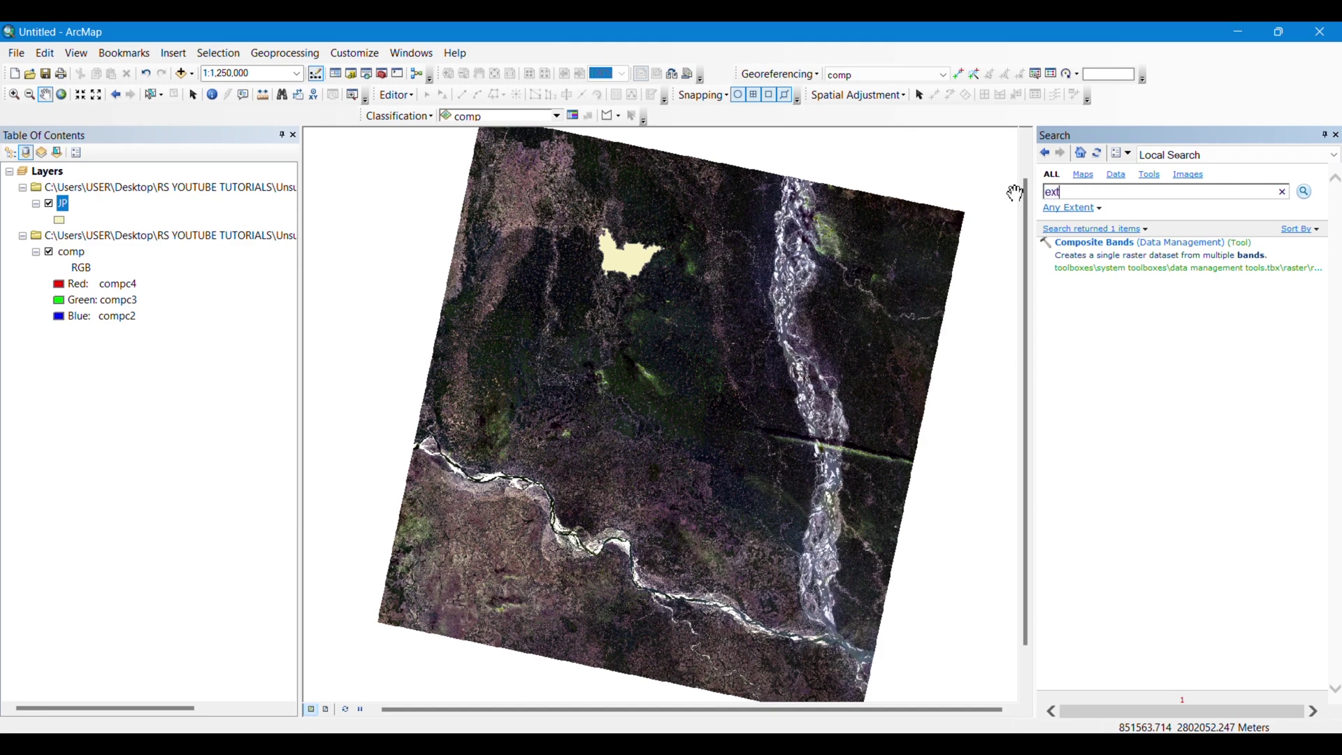
{"action": "type", "text": "ract by mask"}
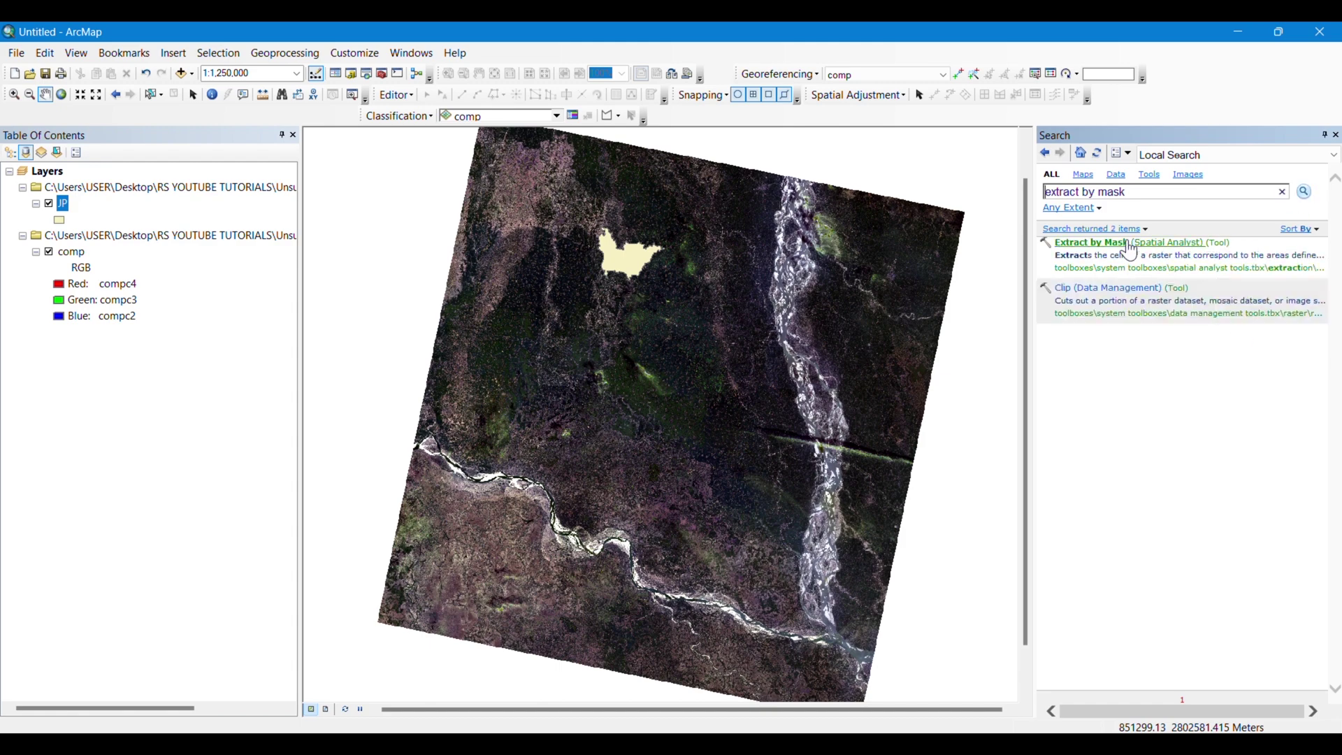
{"action": "left_click", "coordinate": [1133, 242]}
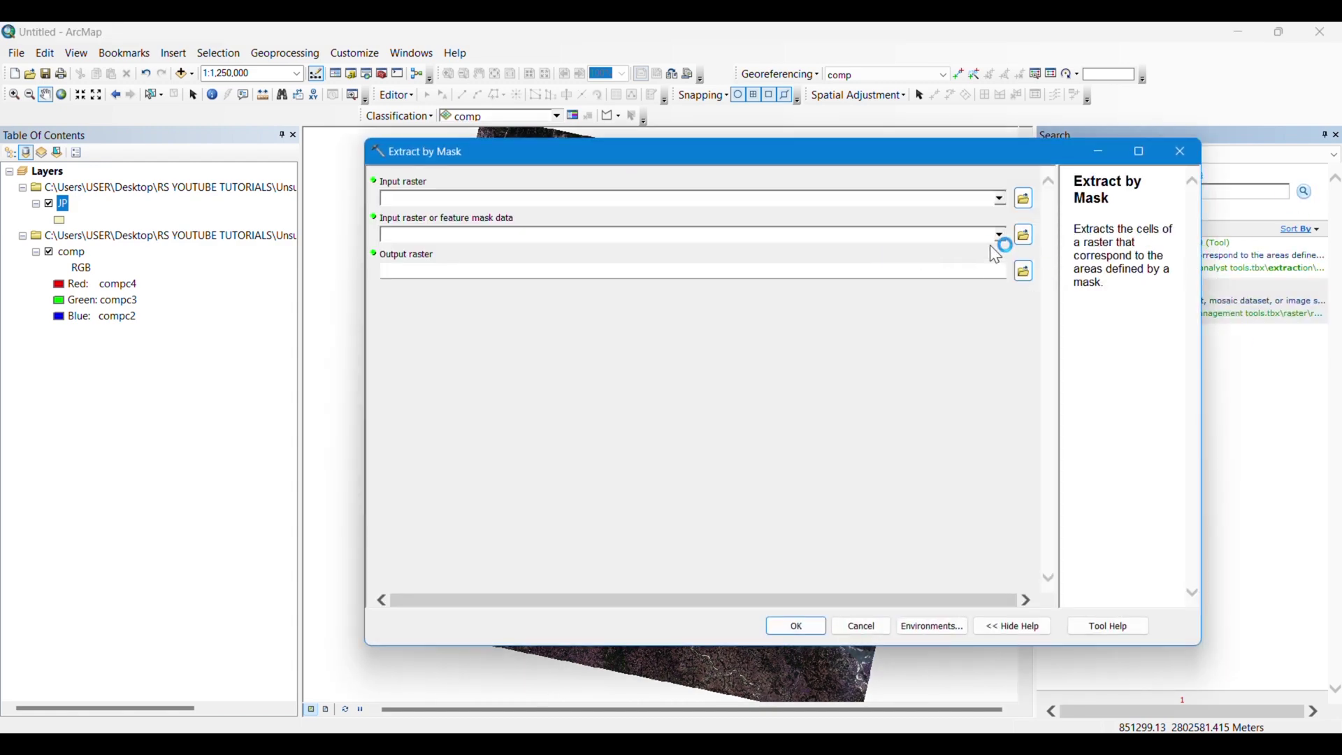
- Choose comp as the input raster and JP as the feature mask data for Extract by Mask
{"action": "left_click", "coordinate": [1001, 200]}
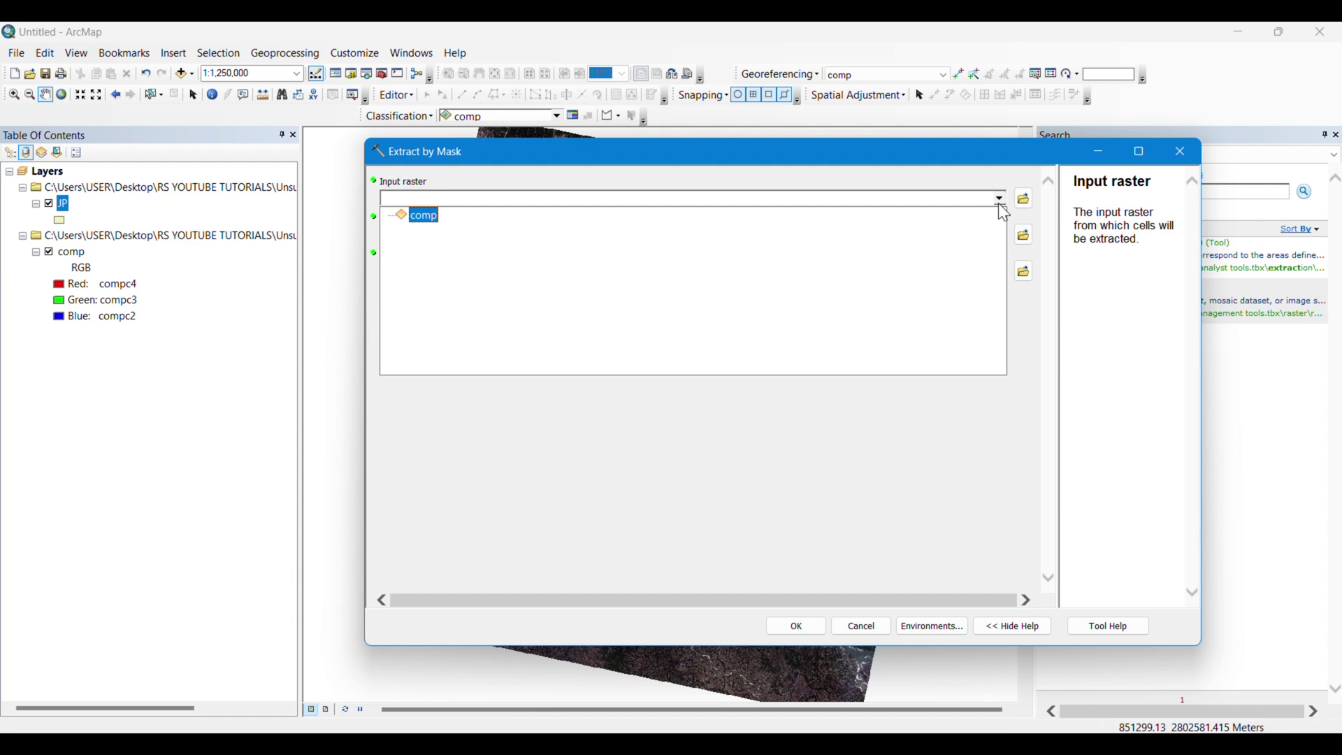
{"action": "left_click", "coordinate": [440, 223]}
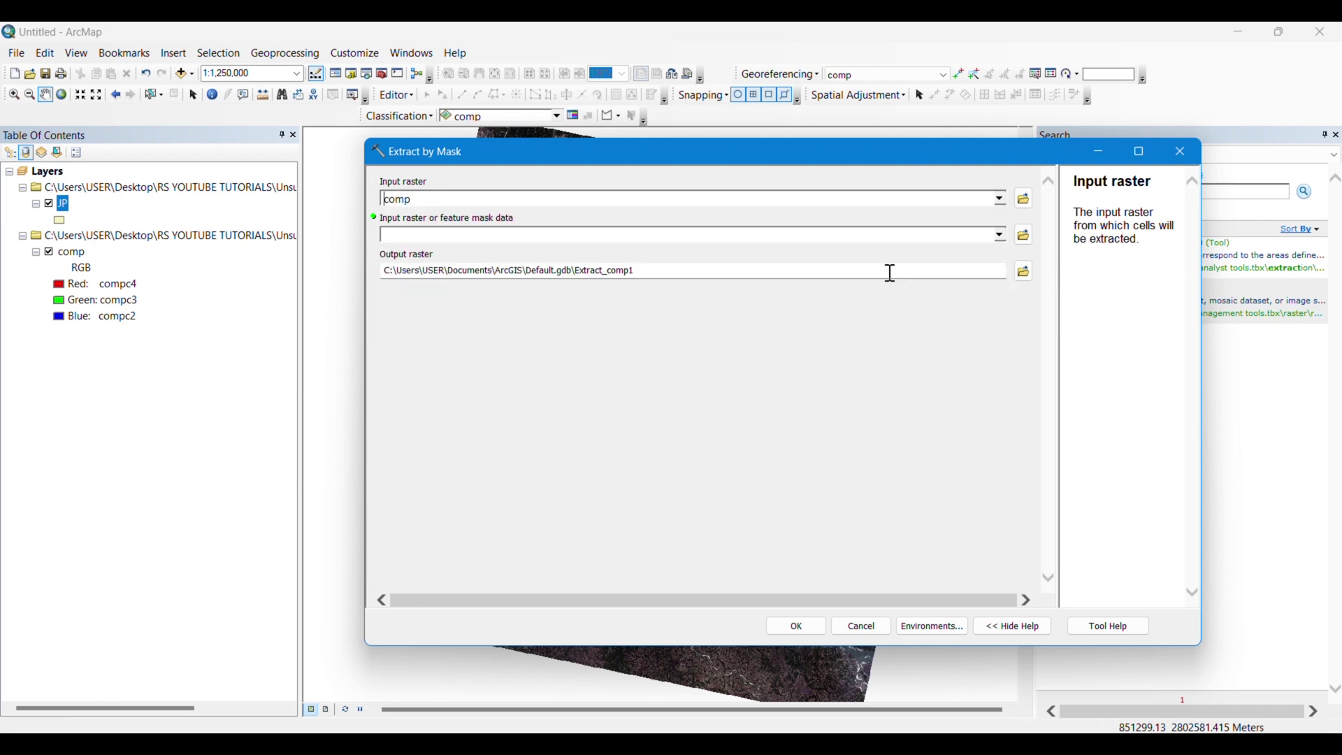
{"action": "left_click", "coordinate": [1002, 236]}
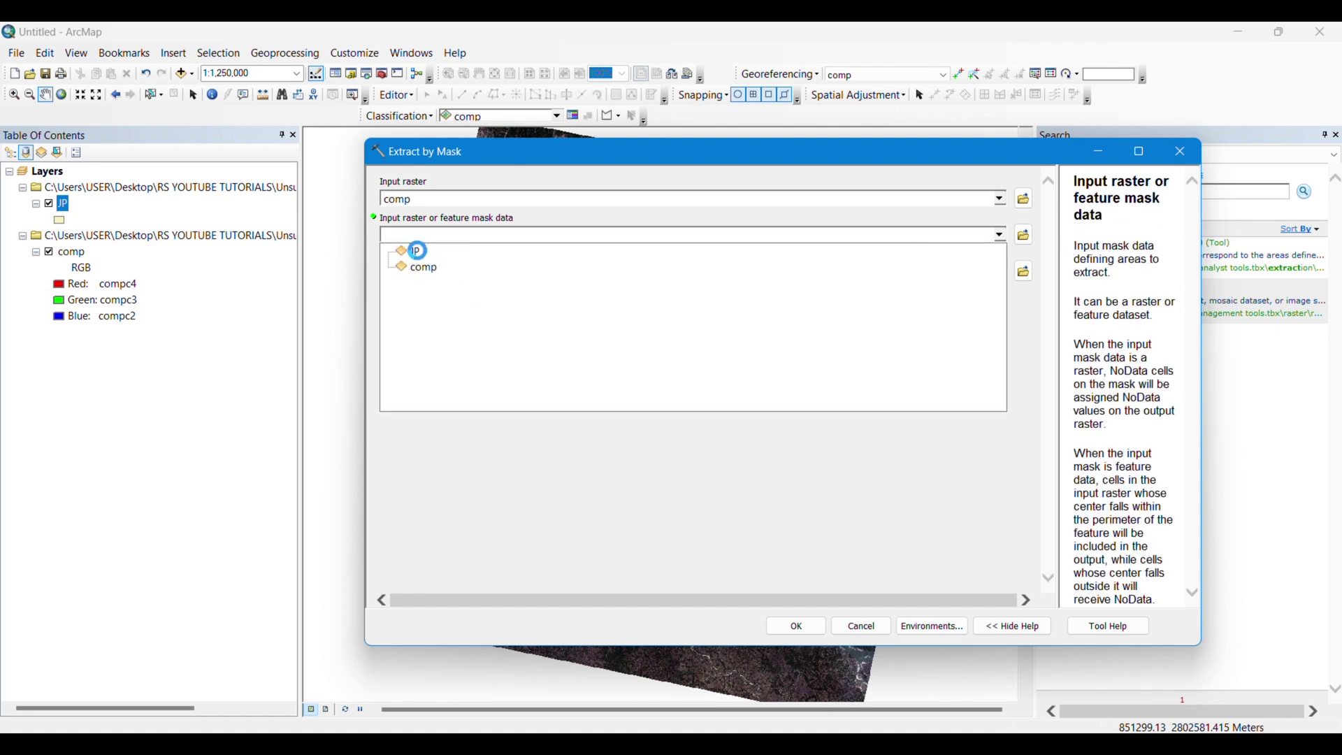
{"action": "left_click", "coordinate": [420, 253]}
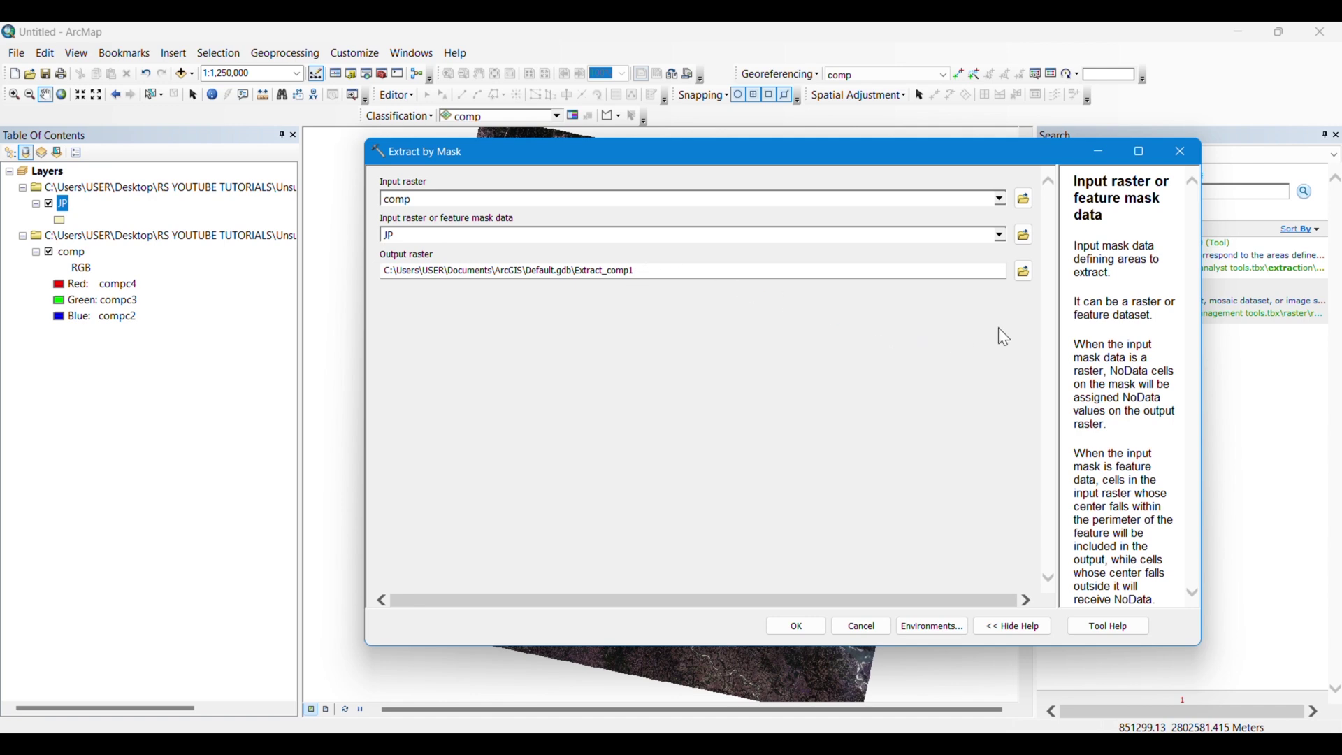
- Save the output raster as studyarea in the output folder and run Extract by Mask
{"action": "left_click", "coordinate": [1030, 271]}
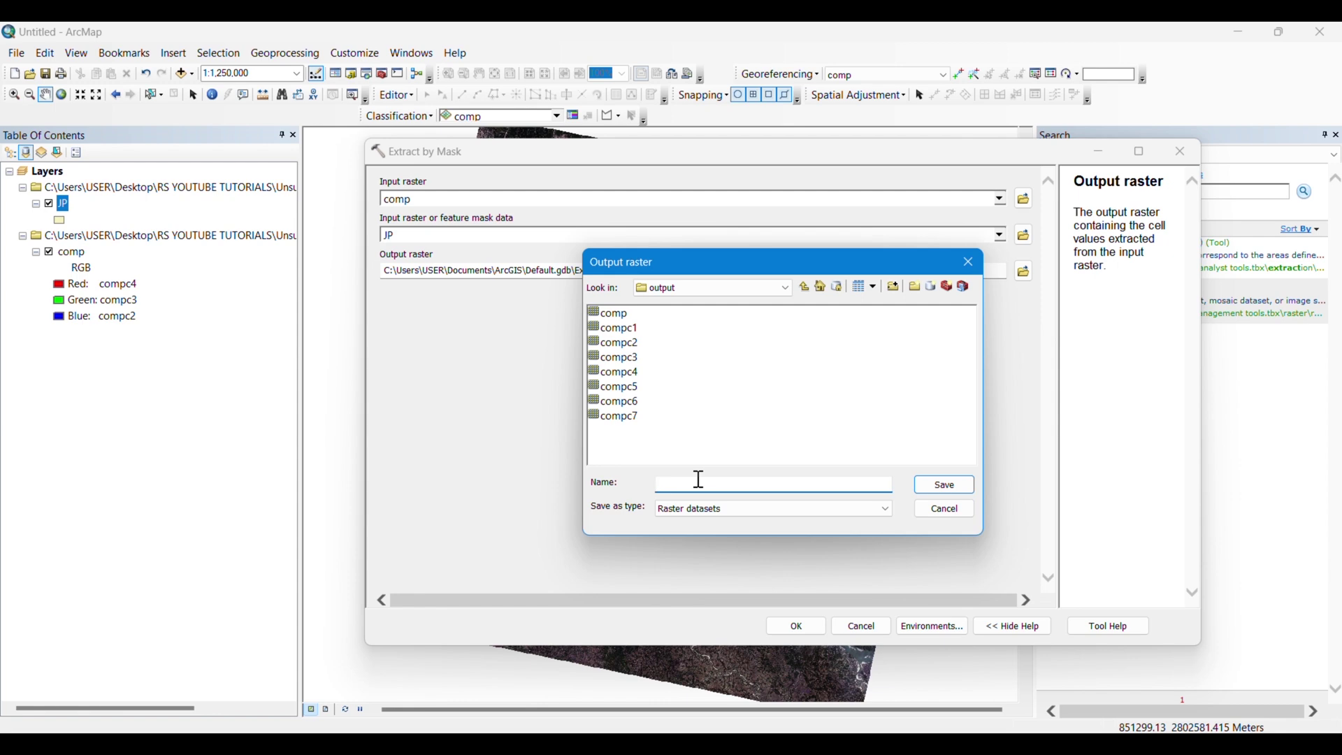
{"action": "type", "text": "studyarea"}
{"action": "left_click", "coordinate": [808, 626]}
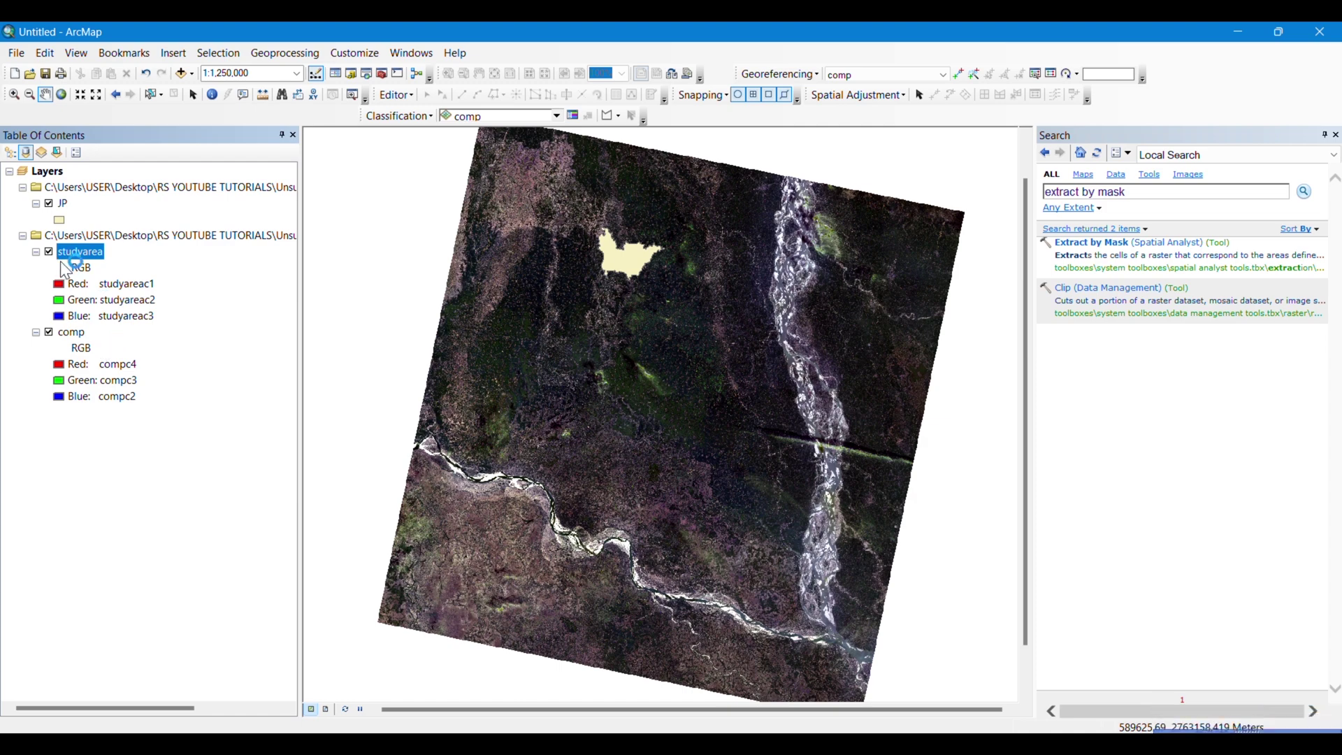
- Hide the comp and JP layers and zoom the map to the studyarea layer
{"action": "left_click", "coordinate": [69, 333], "text": "ctrl"}
{"action": "left_click", "coordinate": [49, 333]}
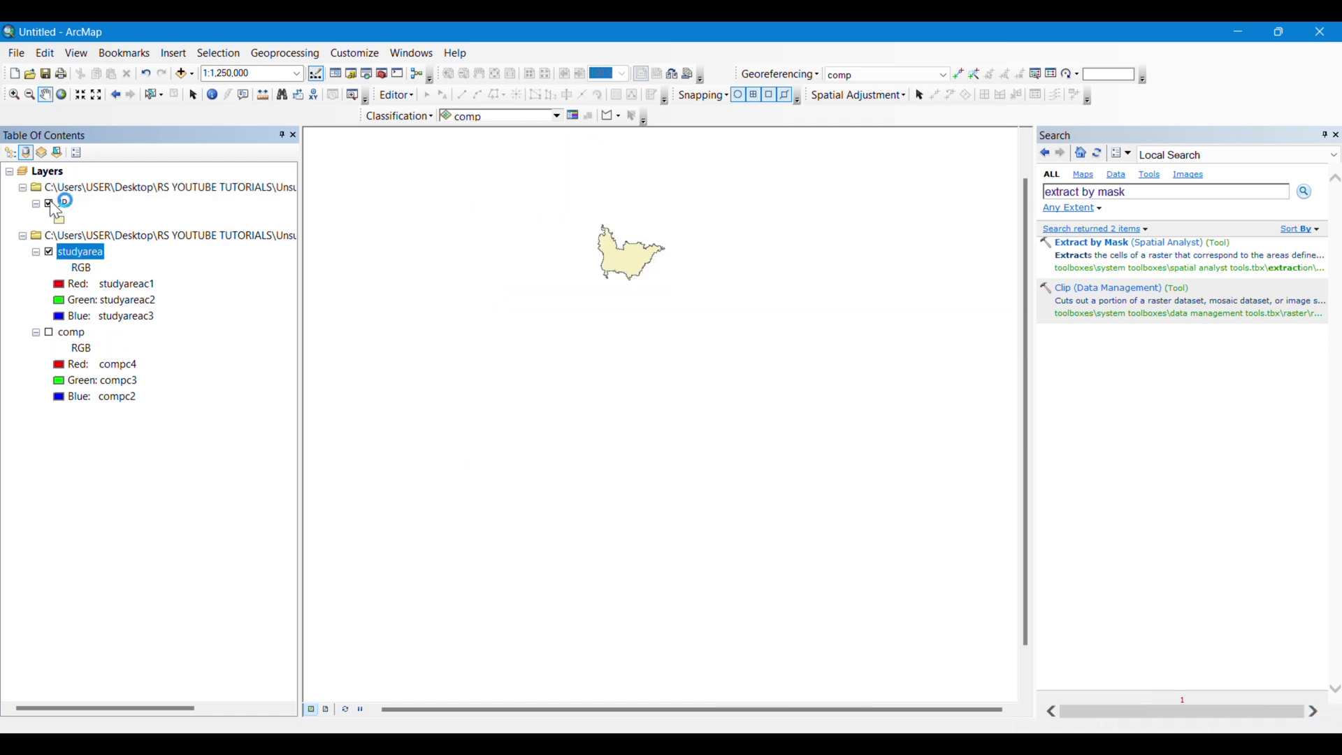
{"action": "left_click", "coordinate": [49, 204]}
{"action": "right_click", "coordinate": [85, 264]}
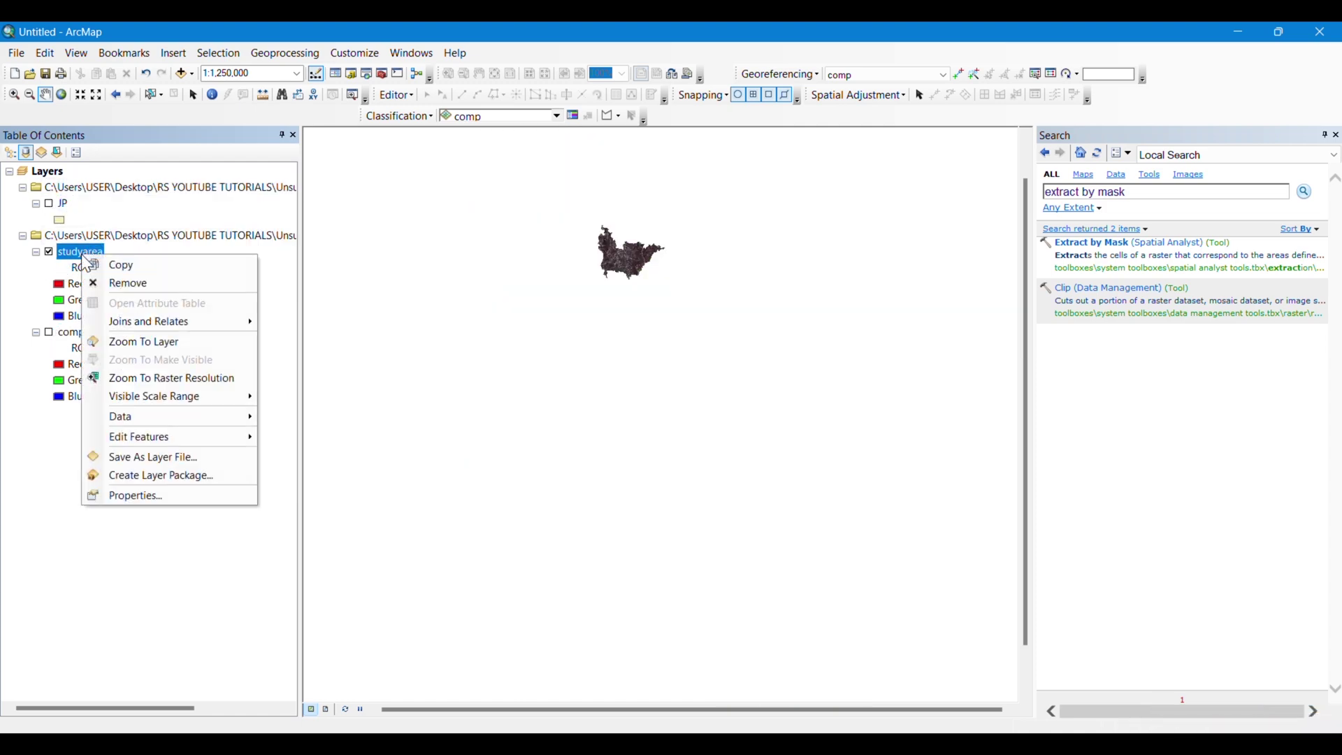
{"action": "left_click", "coordinate": [149, 340]}
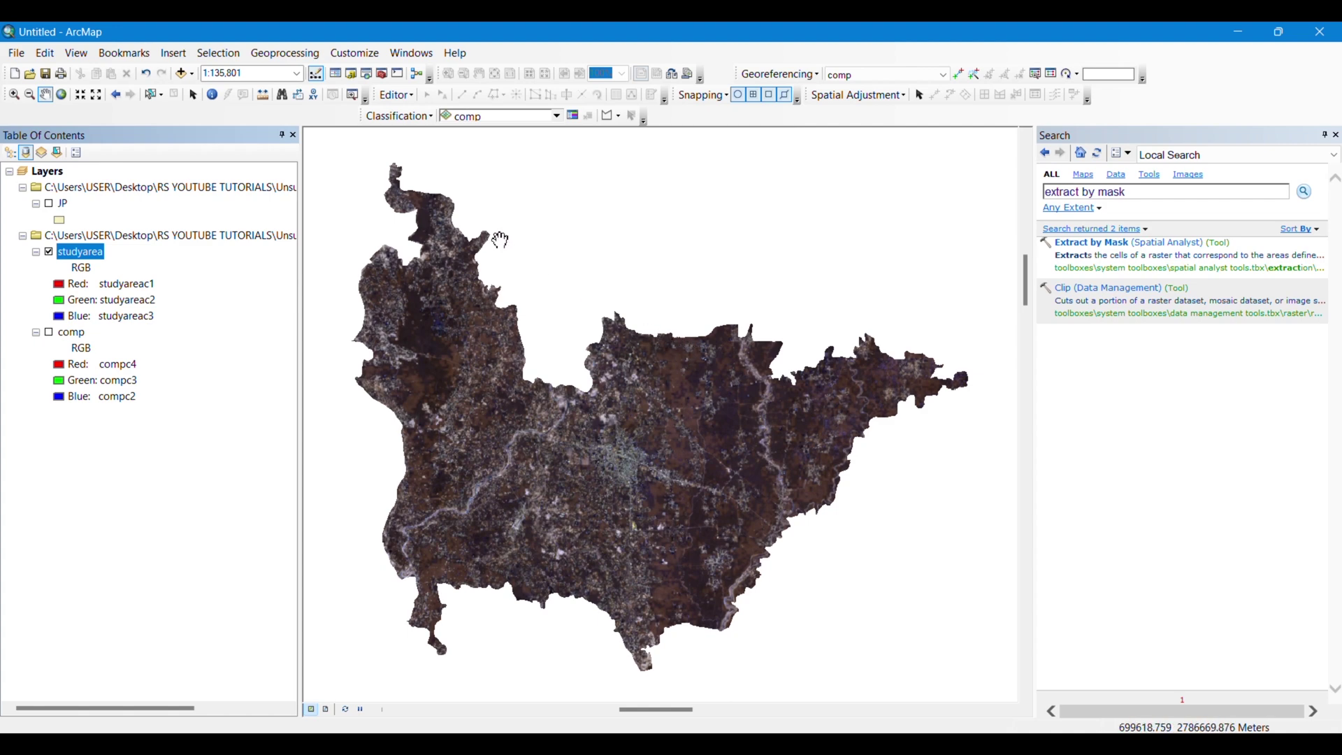
- Check the classification commands and whether the Image Classification toolbar is enabled in the list of toolbars
{"action": "left_click", "coordinate": [405, 119]}
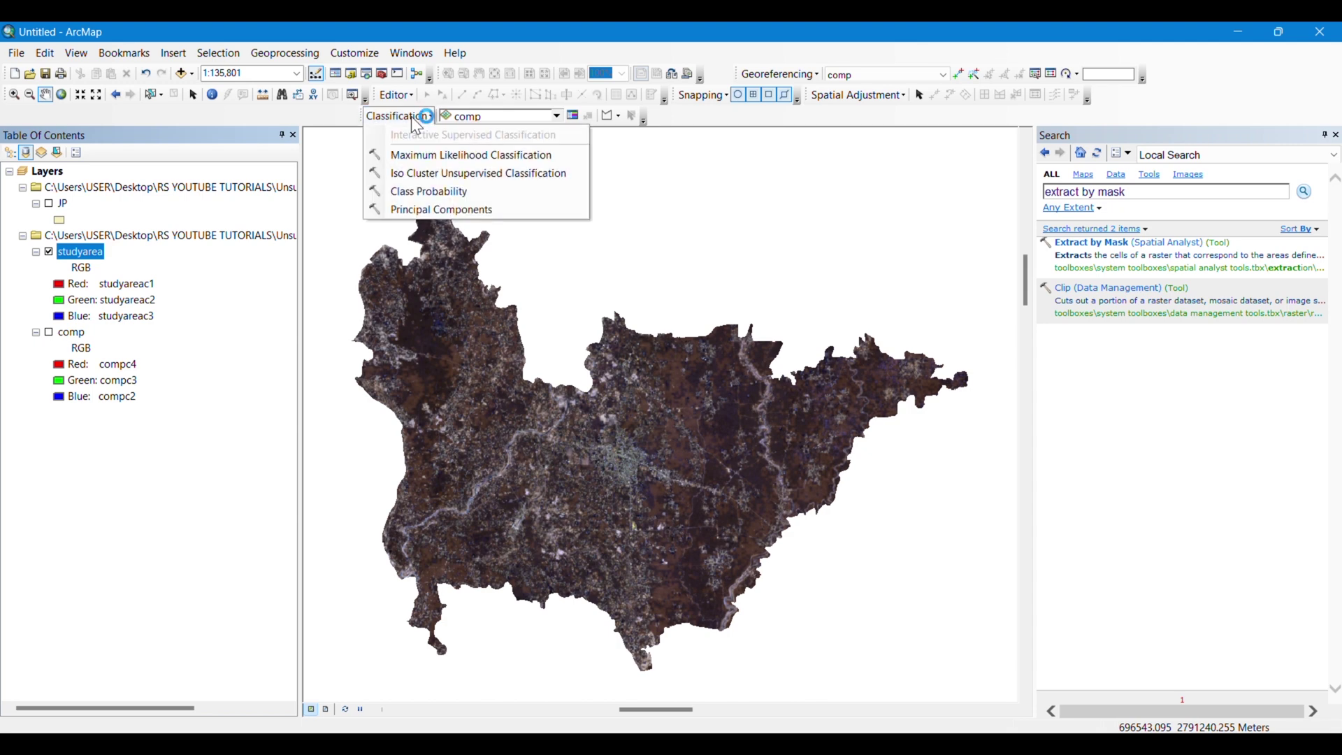
{"action": "left_click", "coordinate": [411, 116]}
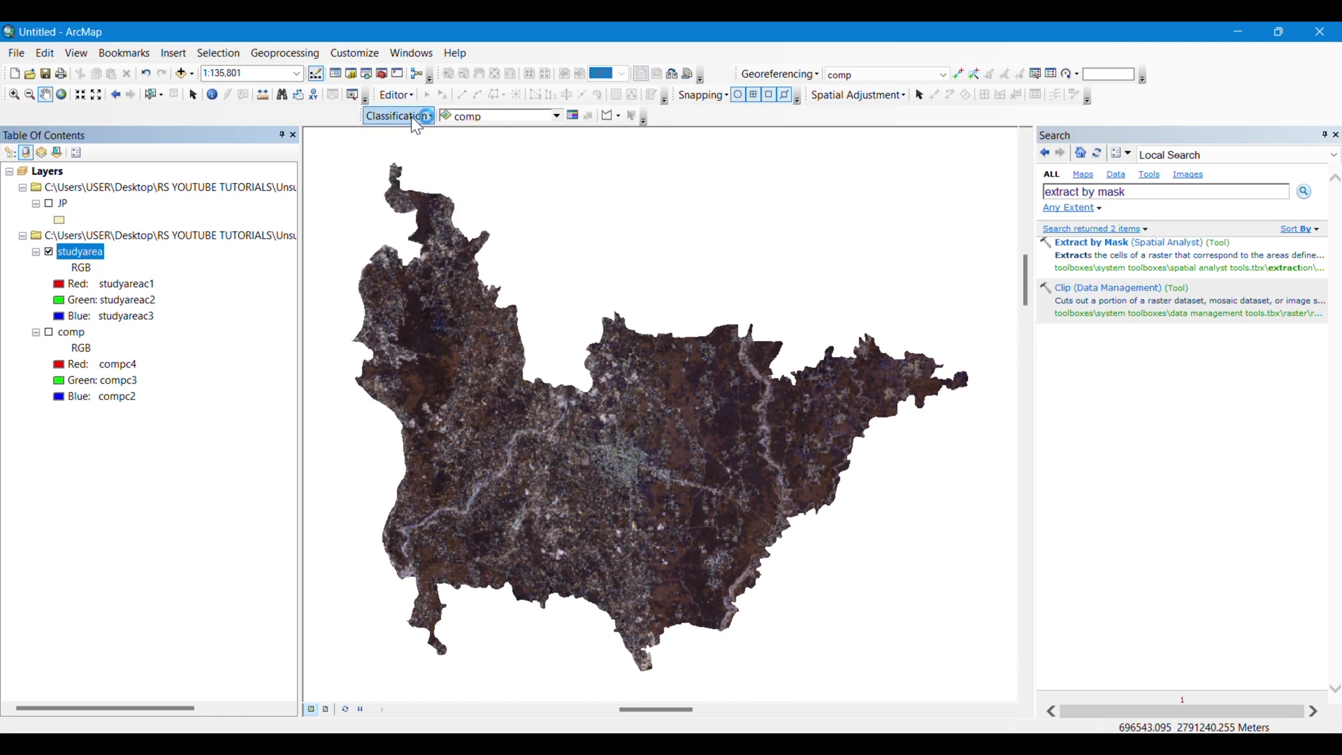
{"action": "left_click", "coordinate": [413, 54]}
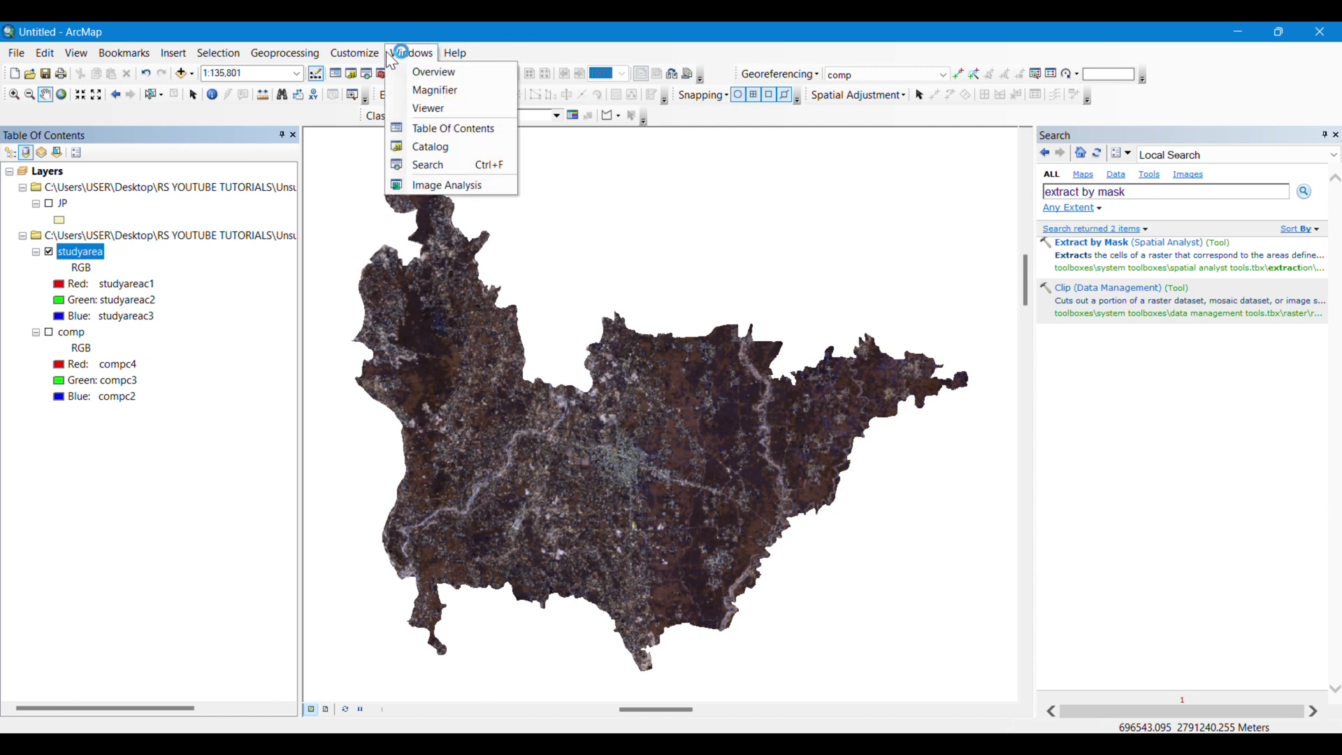
{"action": "left_click", "coordinate": [386, 52]}
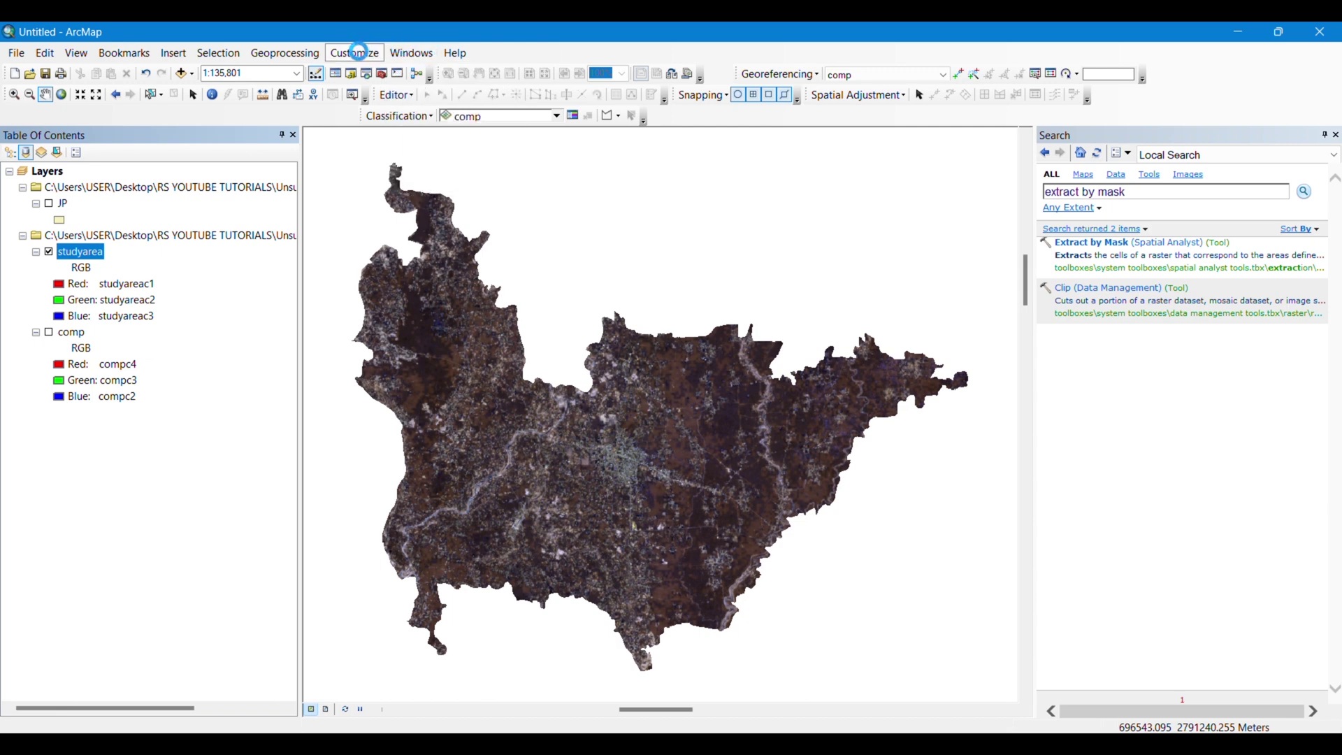
{"action": "left_click", "coordinate": [353, 58]}
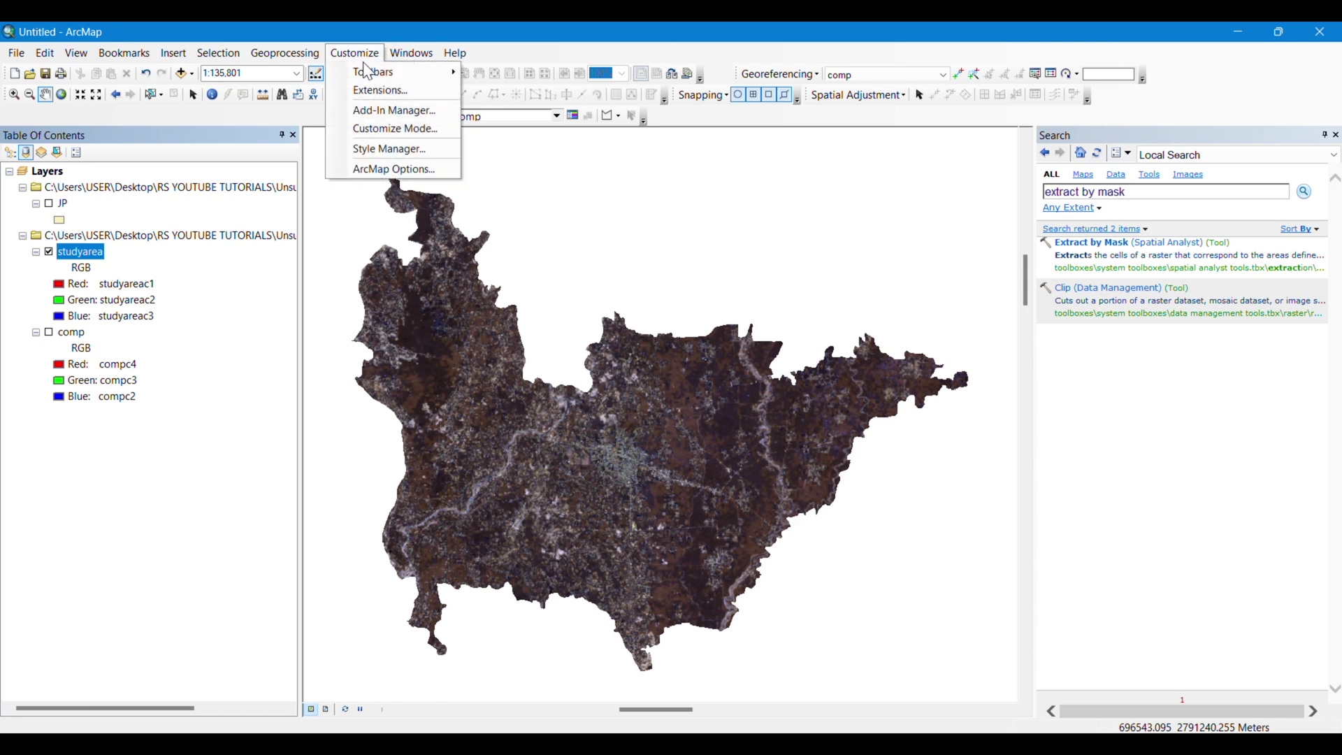
{"action": "mouse_move", "coordinate": [369, 72]}
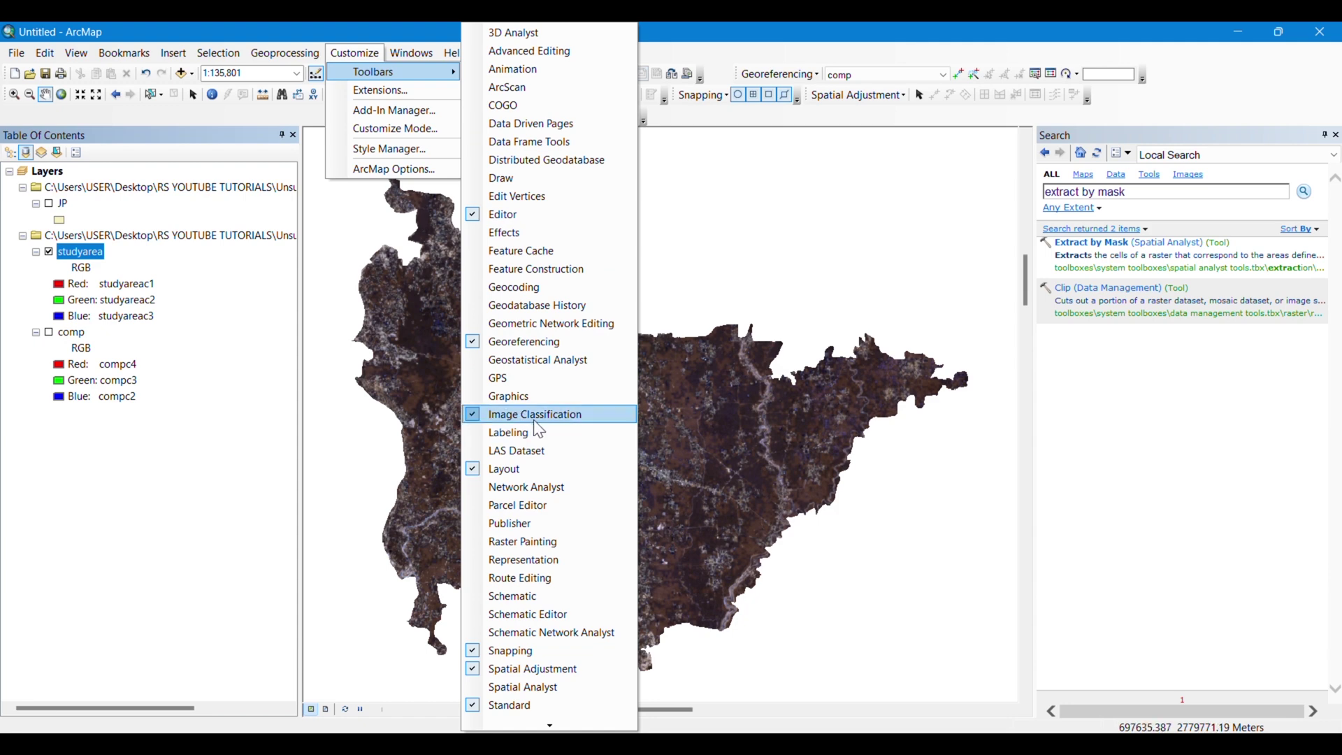
{"action": "left_click", "coordinate": [743, 231]}
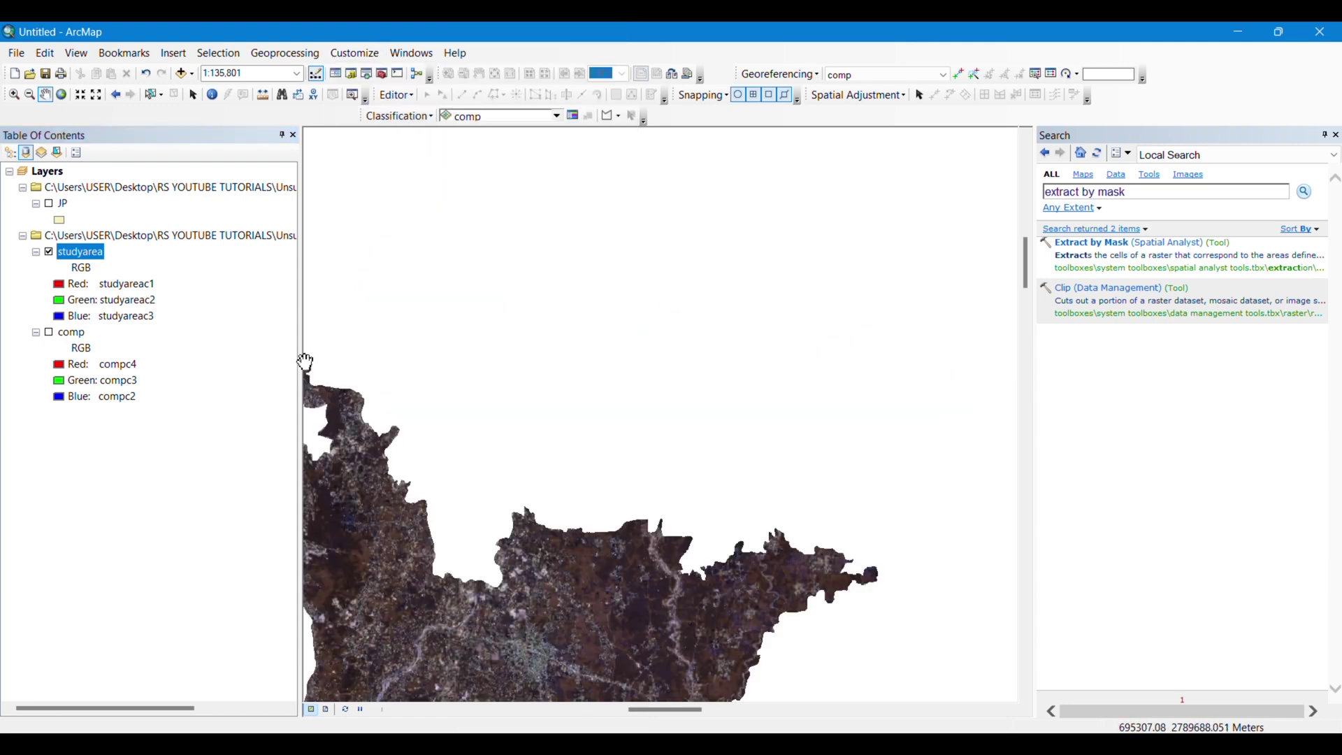
- Remove the comp and JP layers from the map and zoom to the extent of the studyarea layer
{"action": "right_click", "coordinate": [75, 338]}
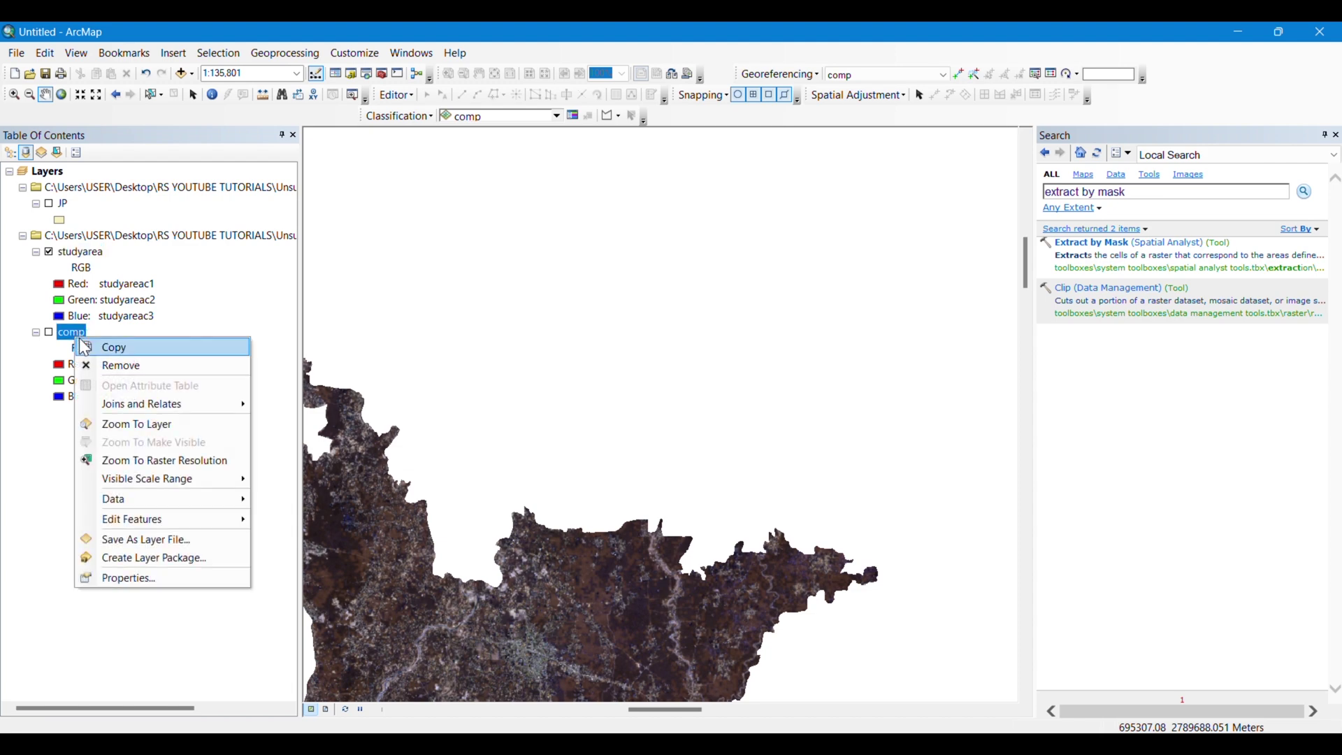
{"action": "left_click", "coordinate": [153, 364]}
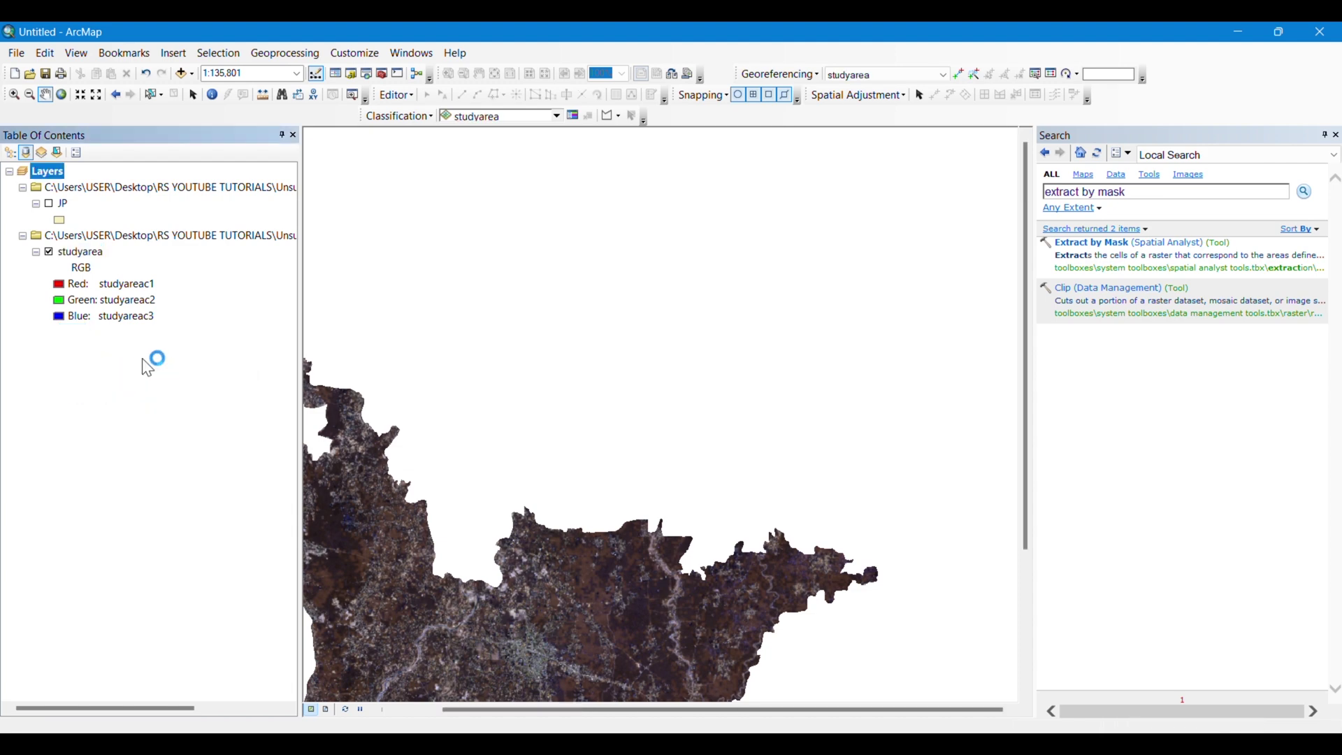
{"action": "left_click", "coordinate": [63, 204]}
{"action": "double_click", "coordinate": [64, 205]}
{"action": "right_click", "coordinate": [67, 203]}
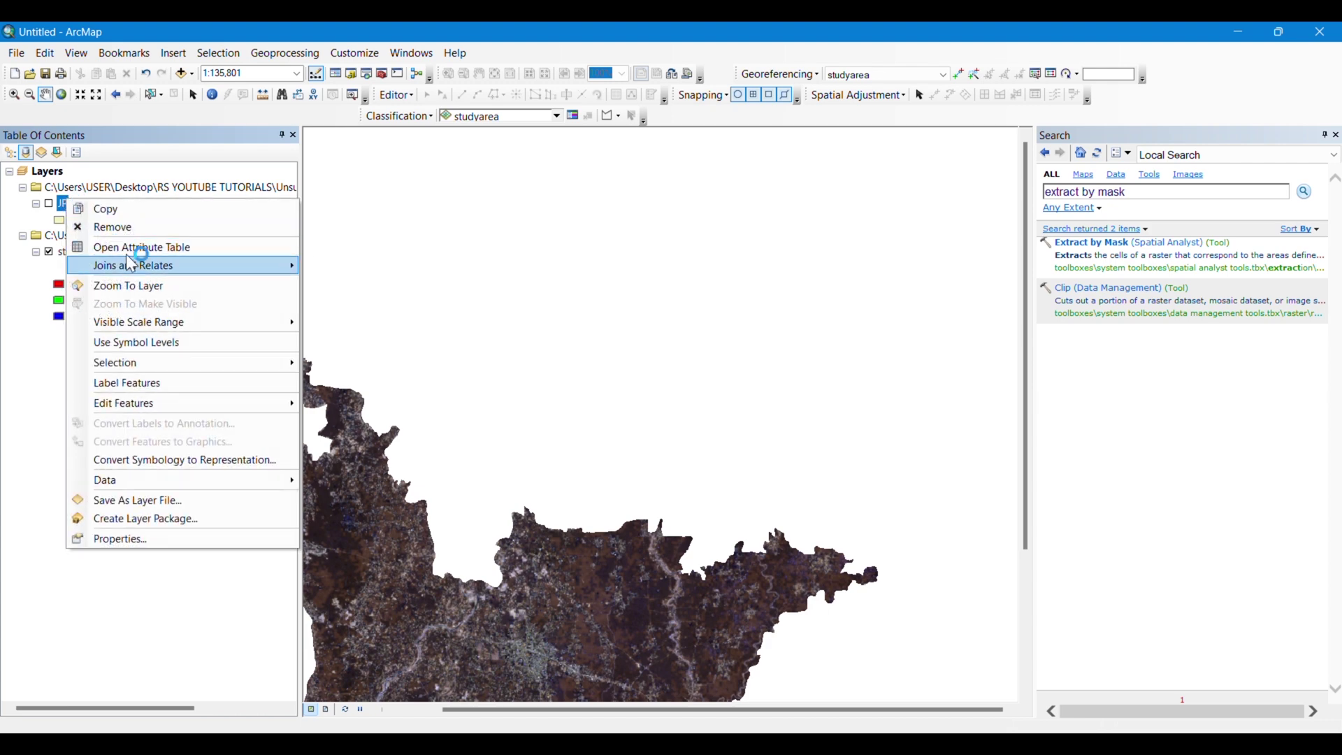
{"action": "left_click", "coordinate": [129, 228]}
{"action": "right_click", "coordinate": [84, 204]}
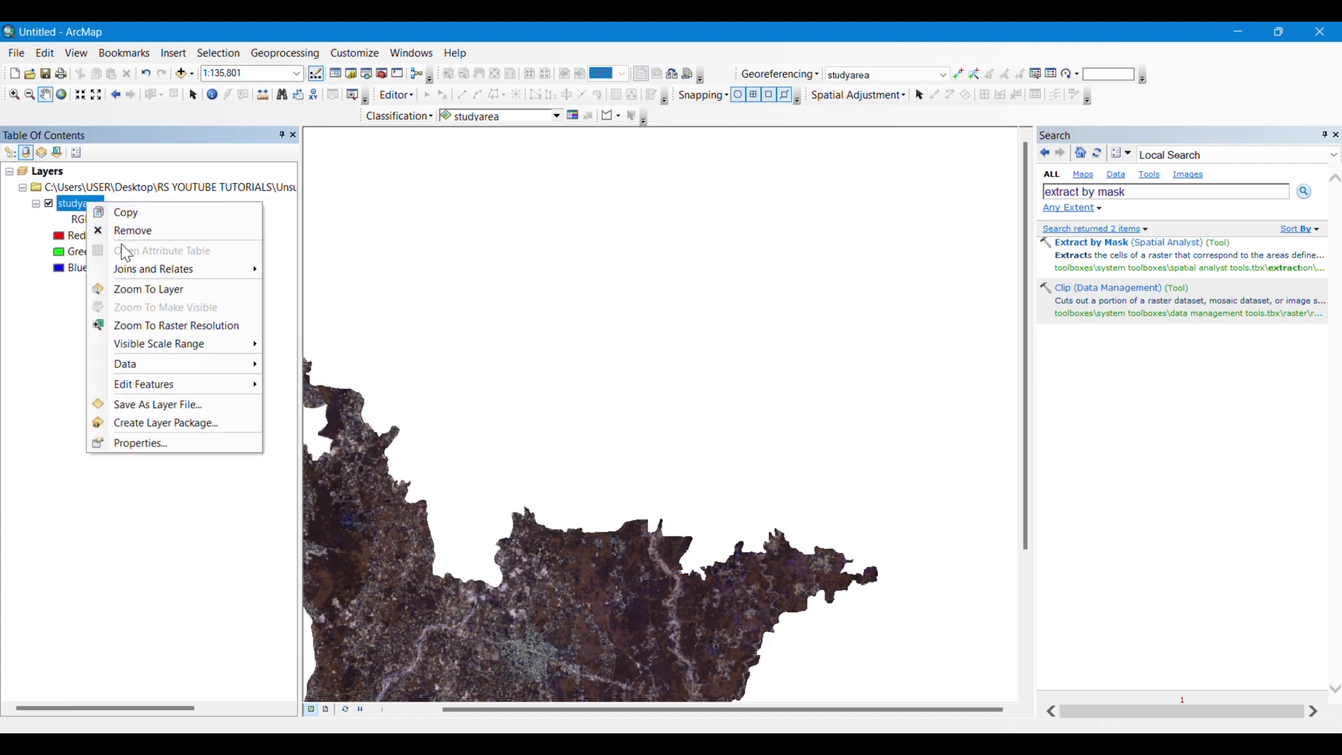
{"action": "left_click", "coordinate": [140, 289]}
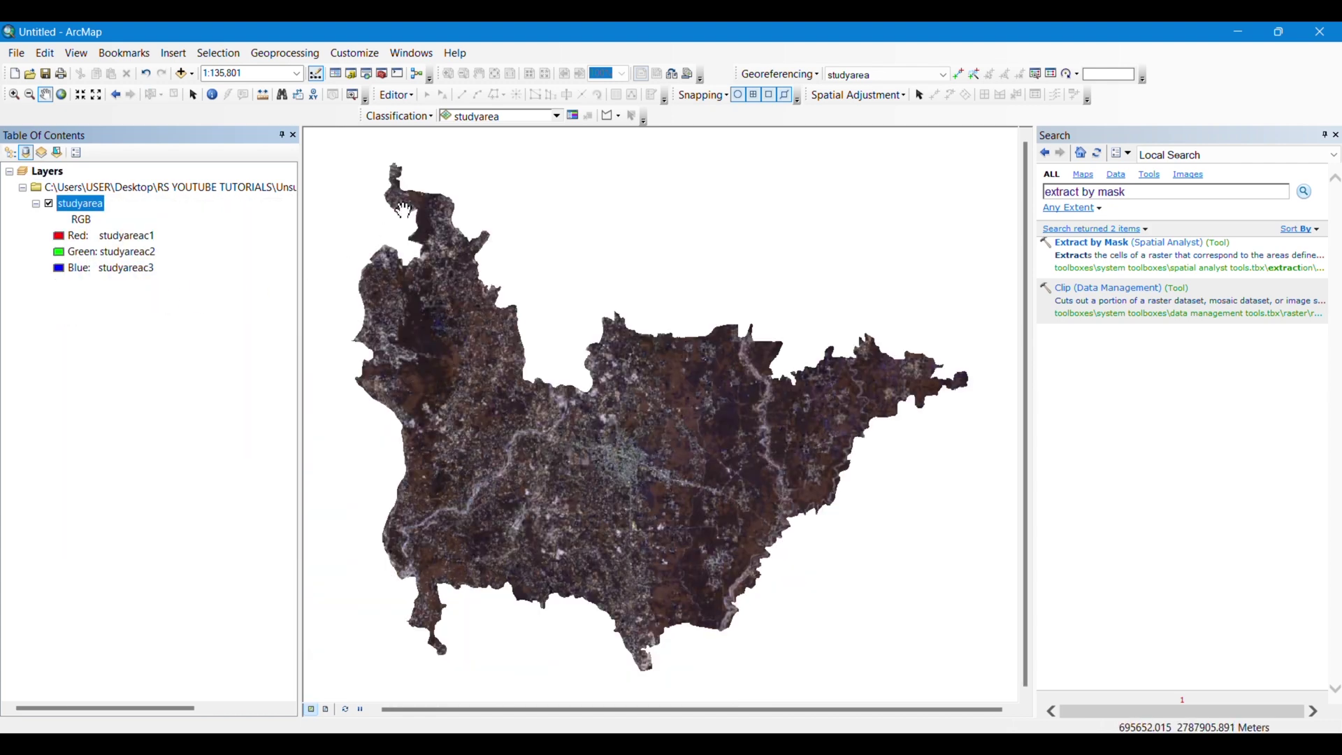
- Run Iso Cluster Unsupervised Classification on studyarea with 6 classes, saving the classified raster as unsup in the output folder
{"action": "left_click", "coordinate": [413, 118]}
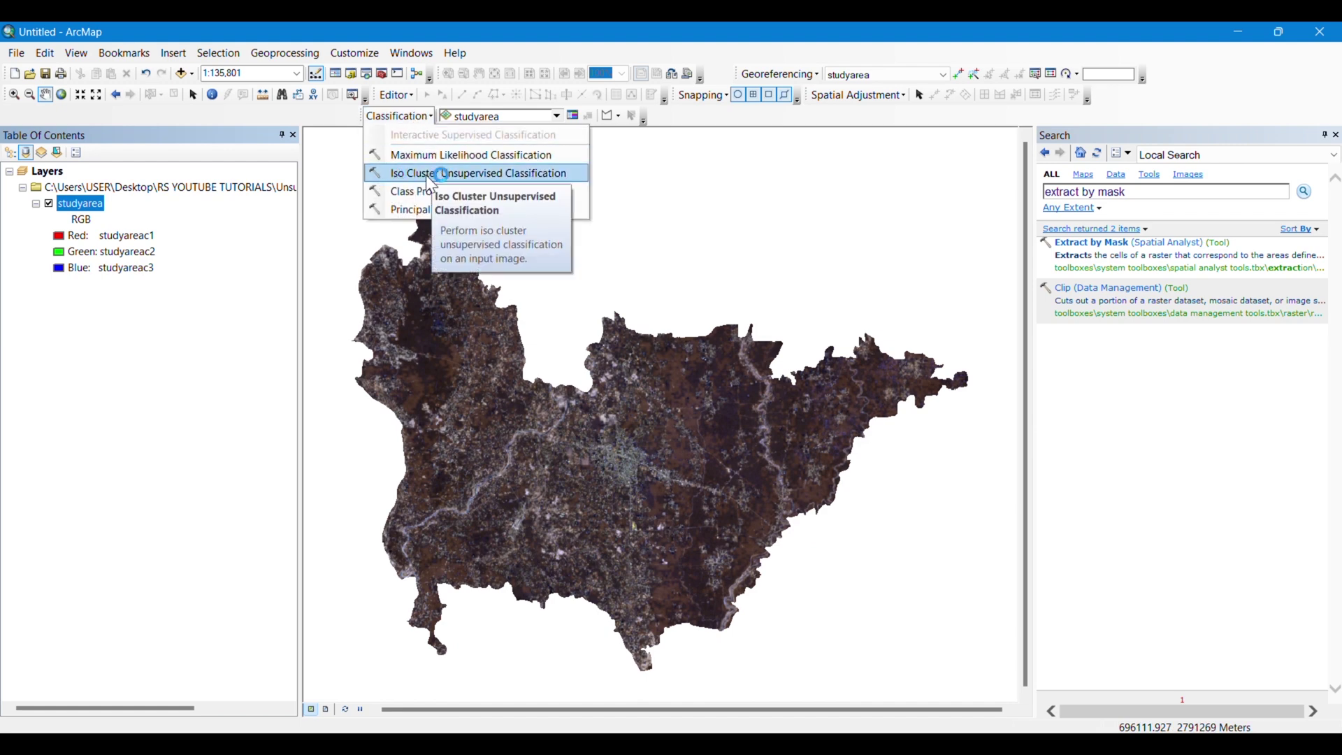
{"action": "left_click", "coordinate": [519, 178]}
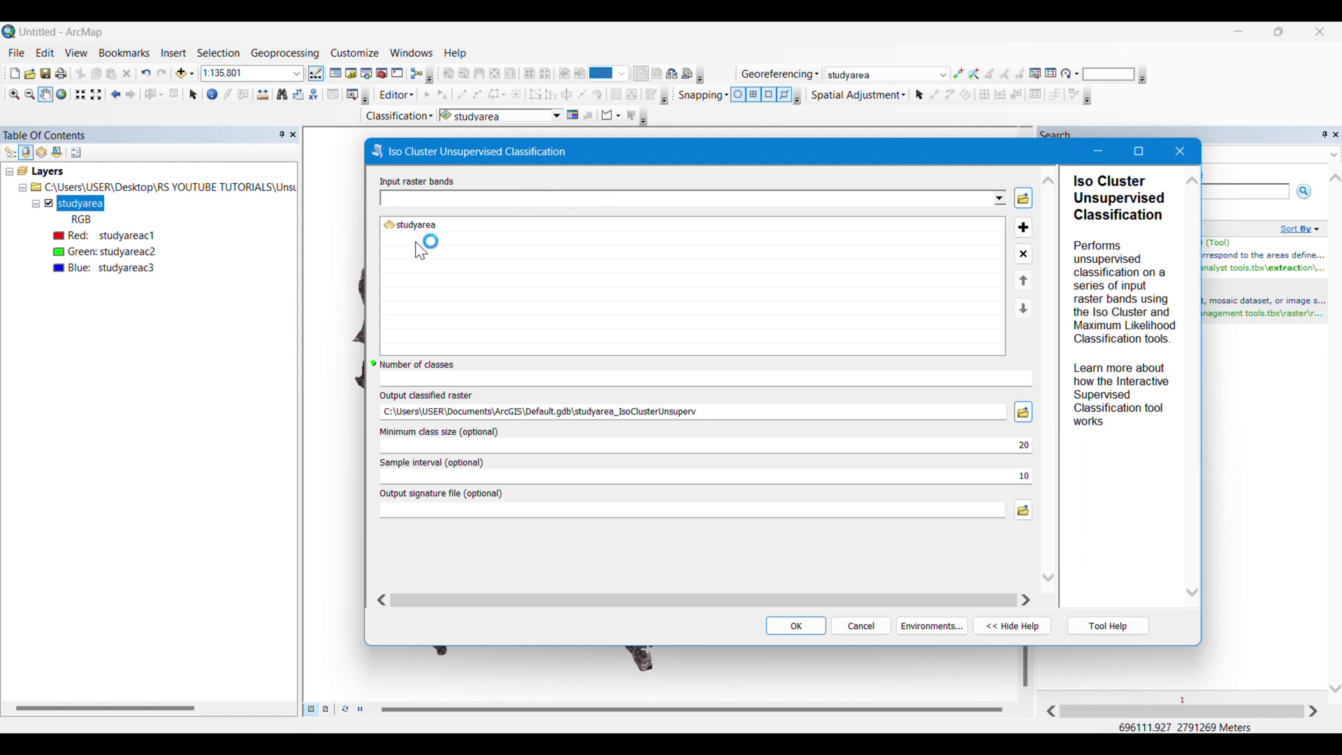
{"action": "left_click", "coordinate": [1016, 378]}
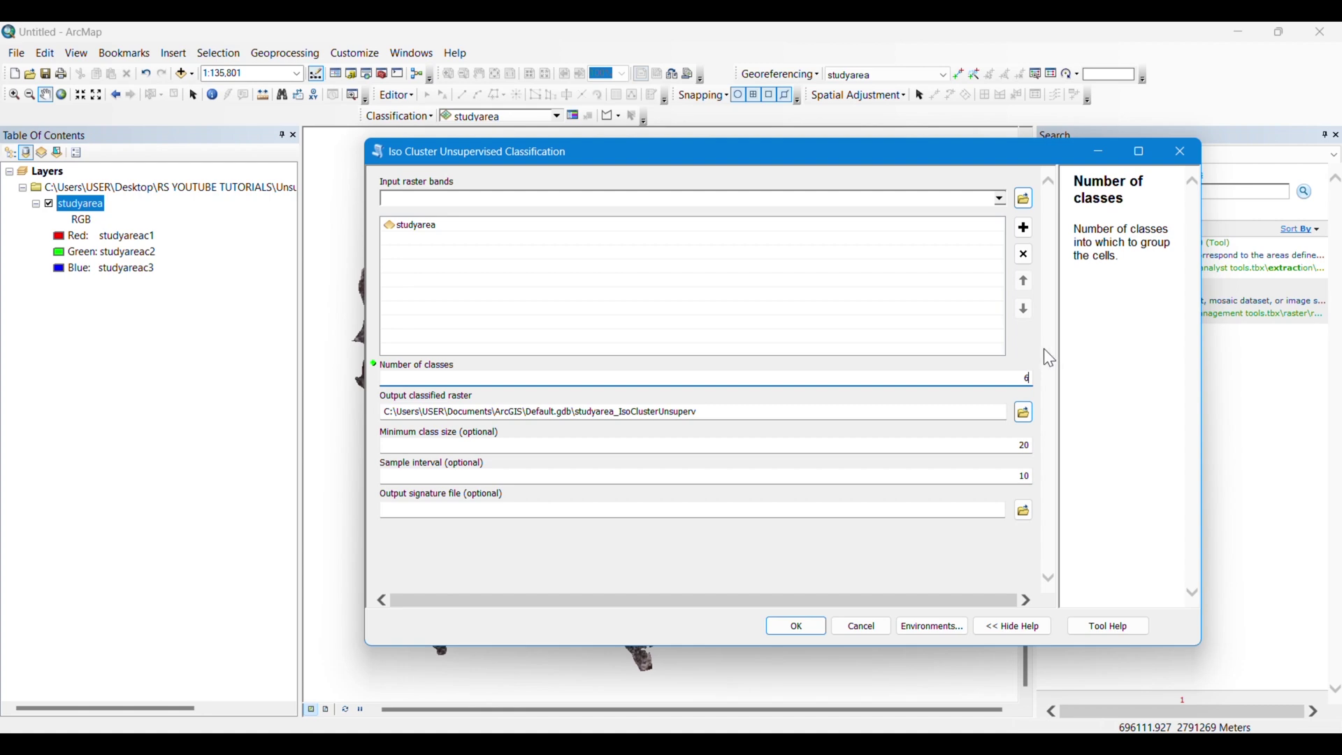
{"action": "left_click", "coordinate": [1028, 414]}
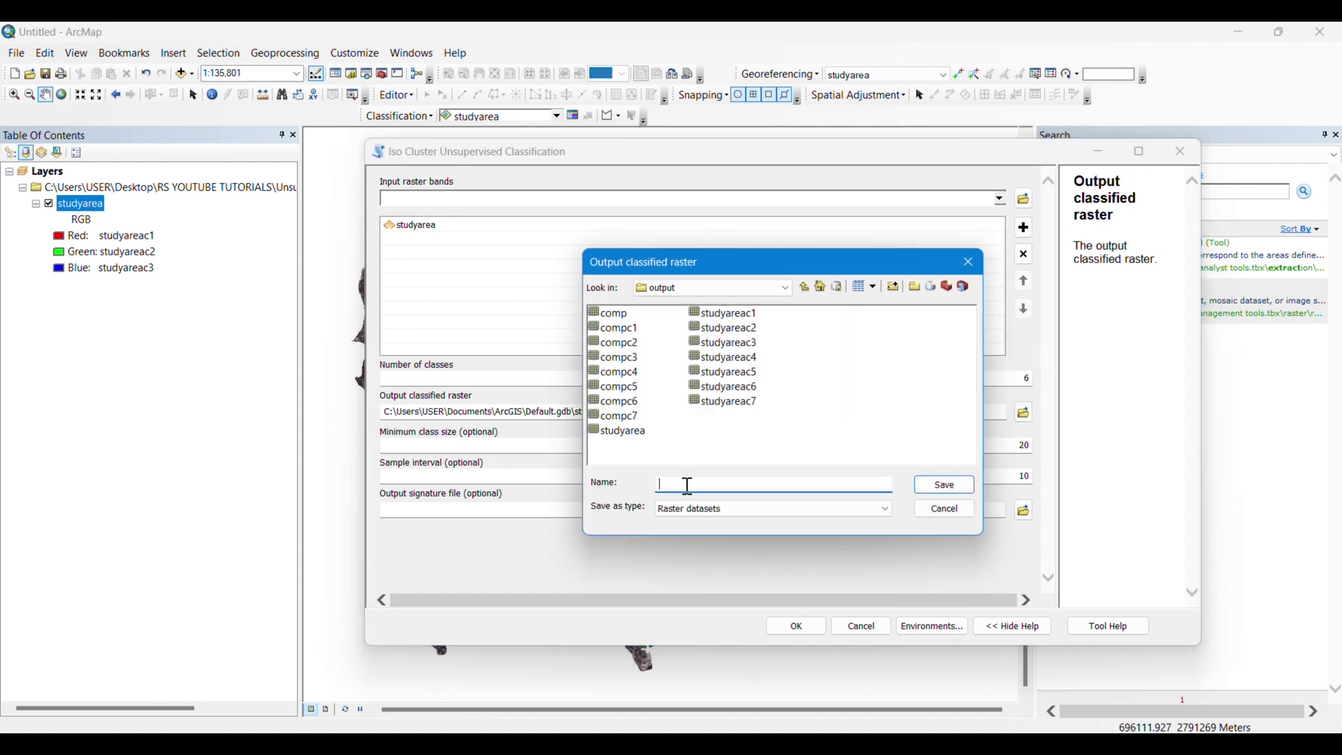
{"action": "type", "text": "unsup"}
{"action": "left_click", "coordinate": [944, 487]}
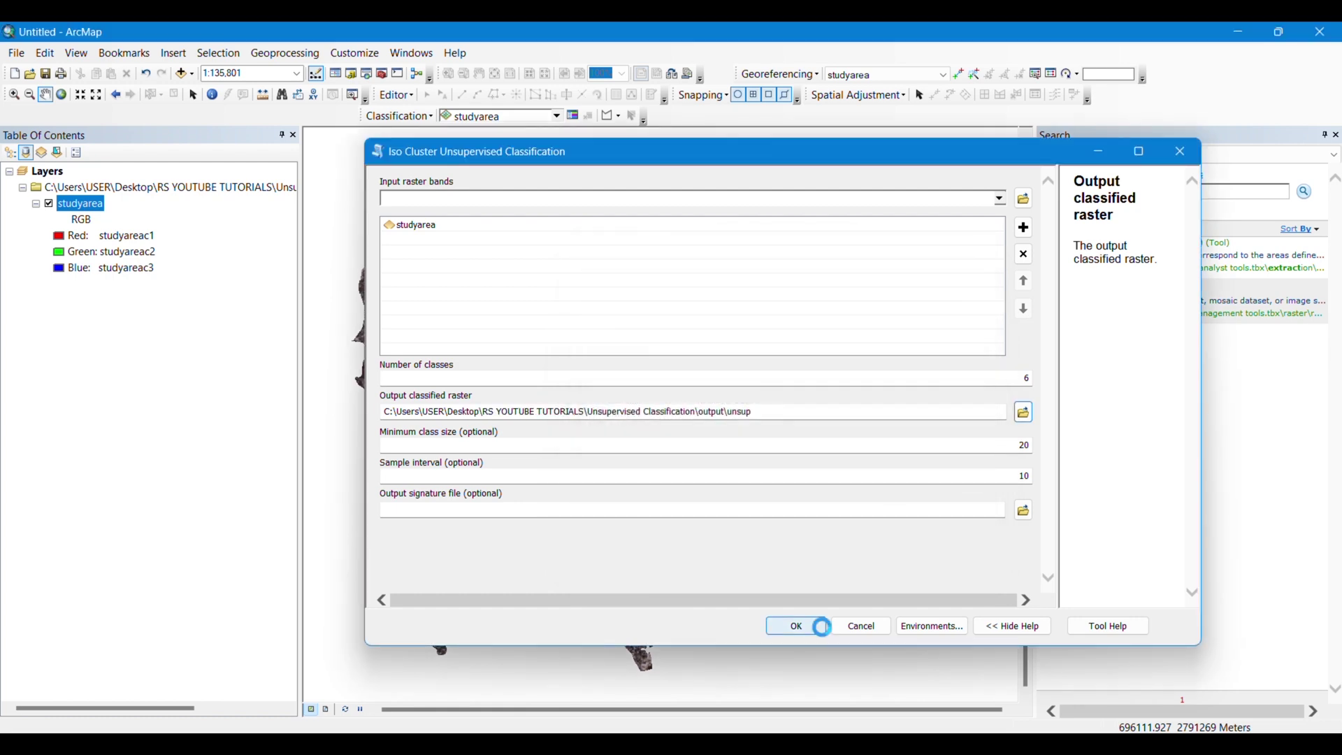
{"action": "left_click", "coordinate": [820, 627]}
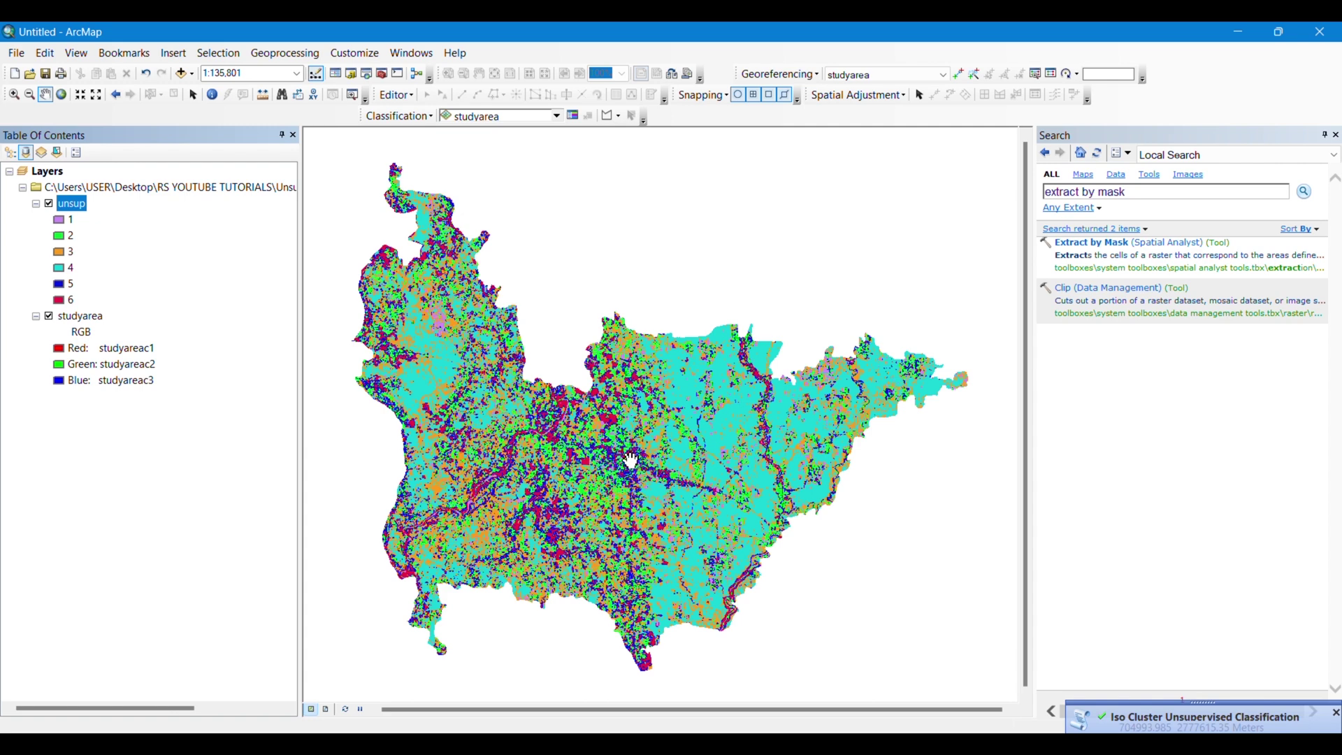
- Hide the unsup layer and examine the river, settlement and surrounding land cover in the studyarea imagery
{"action": "left_click", "coordinate": [49, 203]}
{"action": "scroll", "coordinate": [654, 493], "scroll_direction": "down", "scroll_amount": 2}
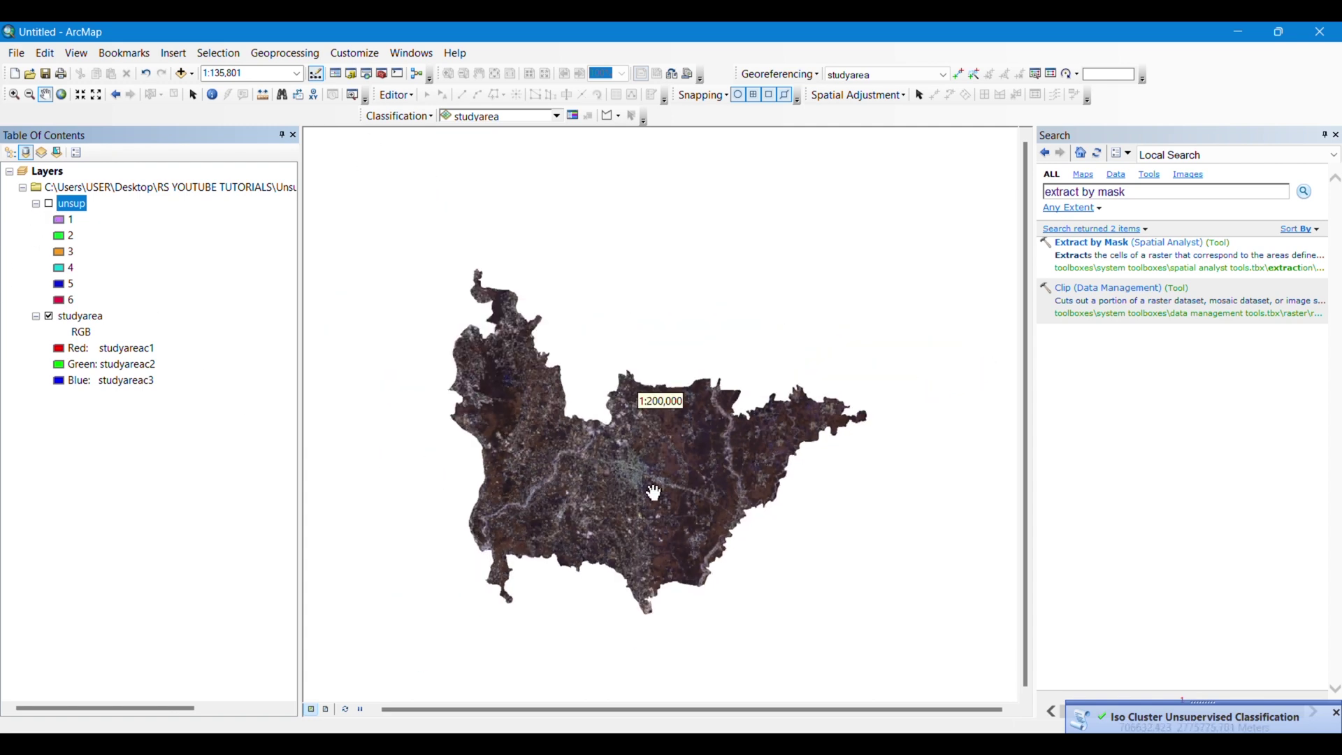
{"action": "scroll", "coordinate": [654, 493], "scroll_direction": "down", "scroll_amount": 4}
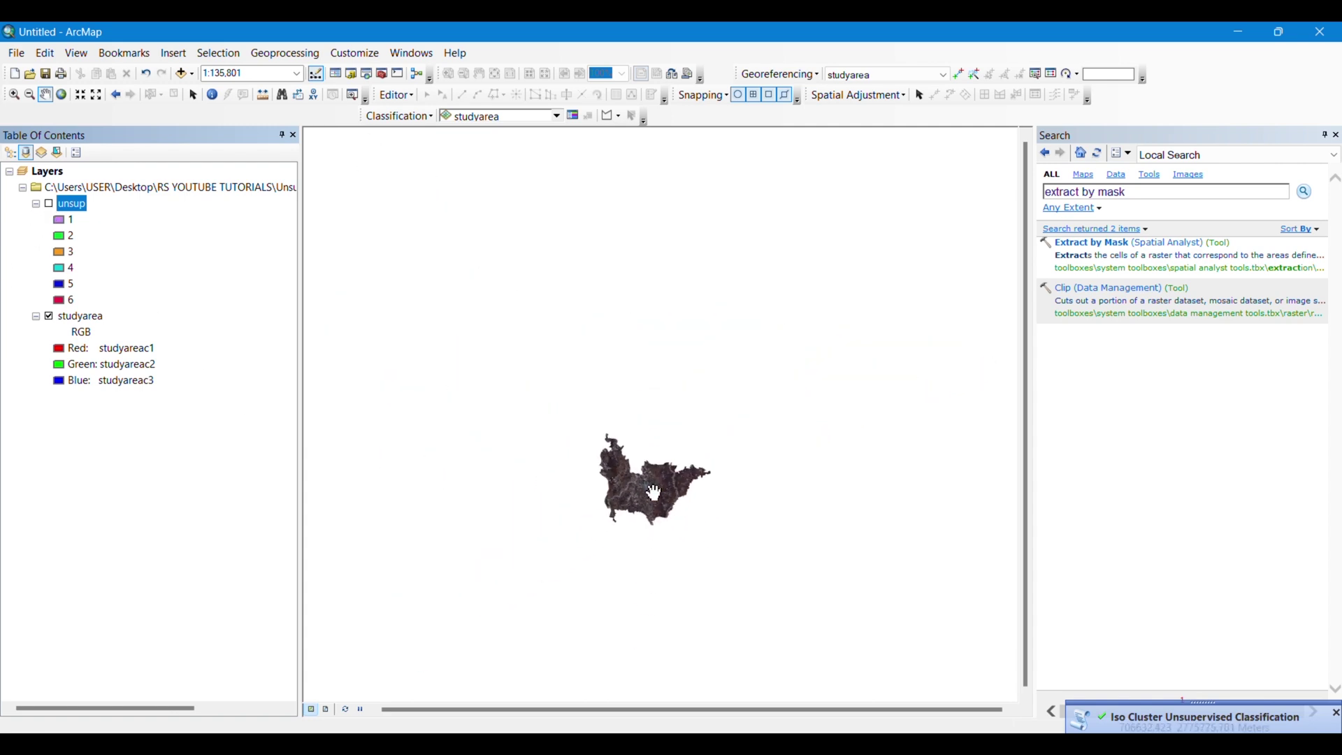
{"action": "scroll", "coordinate": [654, 493], "scroll_direction": "up", "scroll_amount": 3}
{"action": "scroll", "coordinate": [654, 492], "scroll_direction": "up", "scroll_amount": 2}
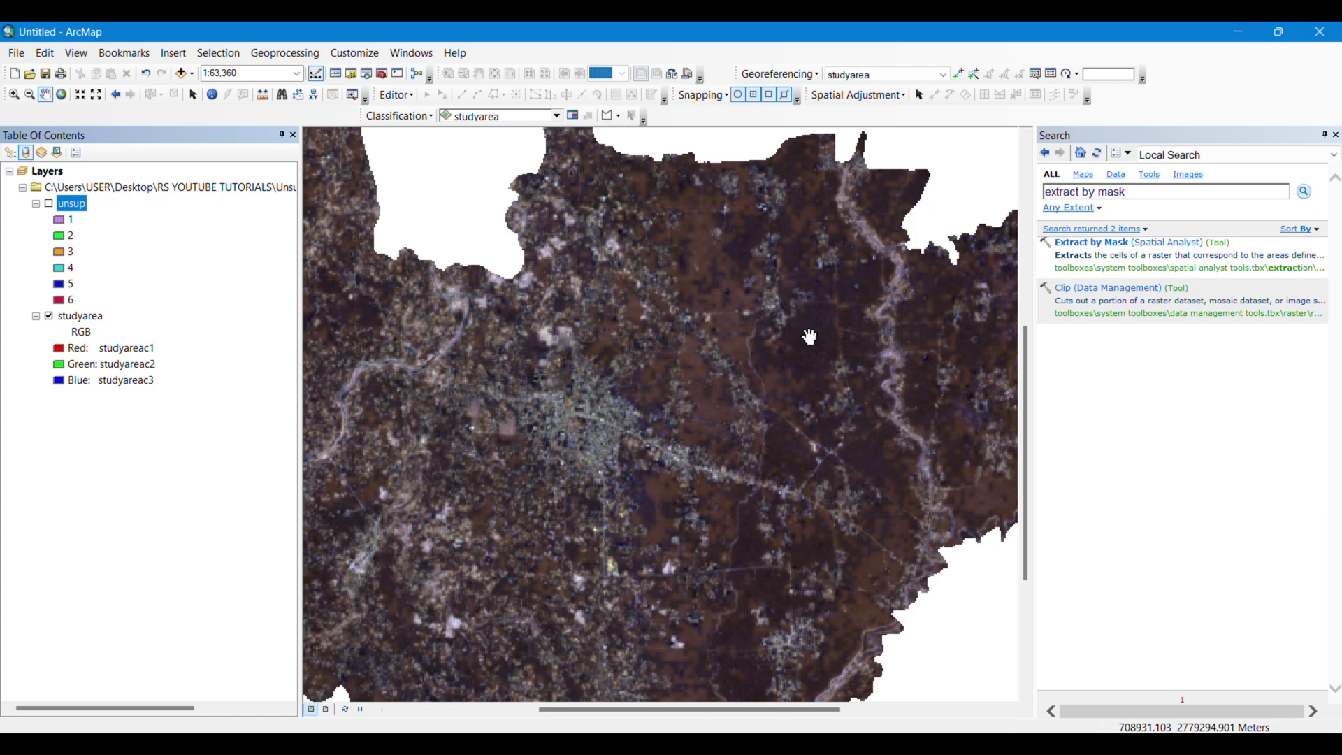
{"action": "left_click_drag", "start_coordinate": [433, 371], "coordinate": [615, 371]}
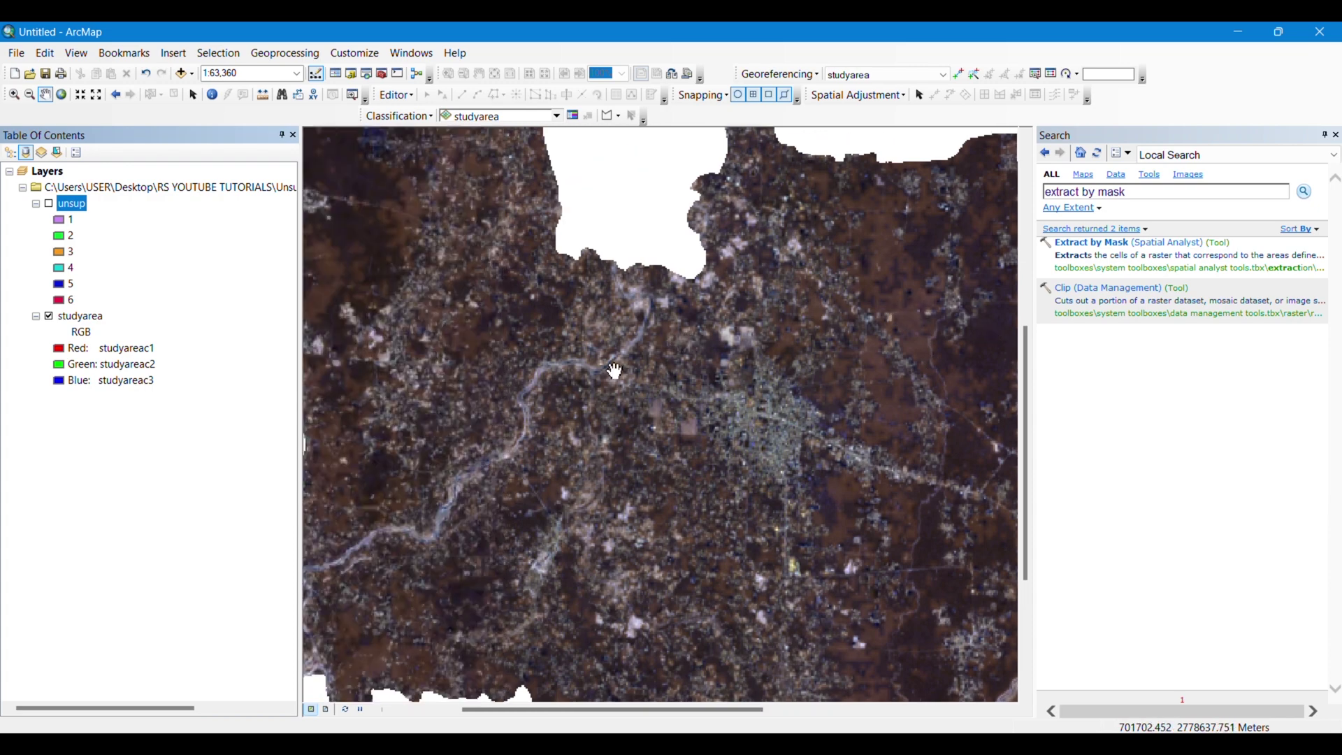
{"action": "scroll", "coordinate": [615, 372], "scroll_direction": "up", "scroll_amount": 3}
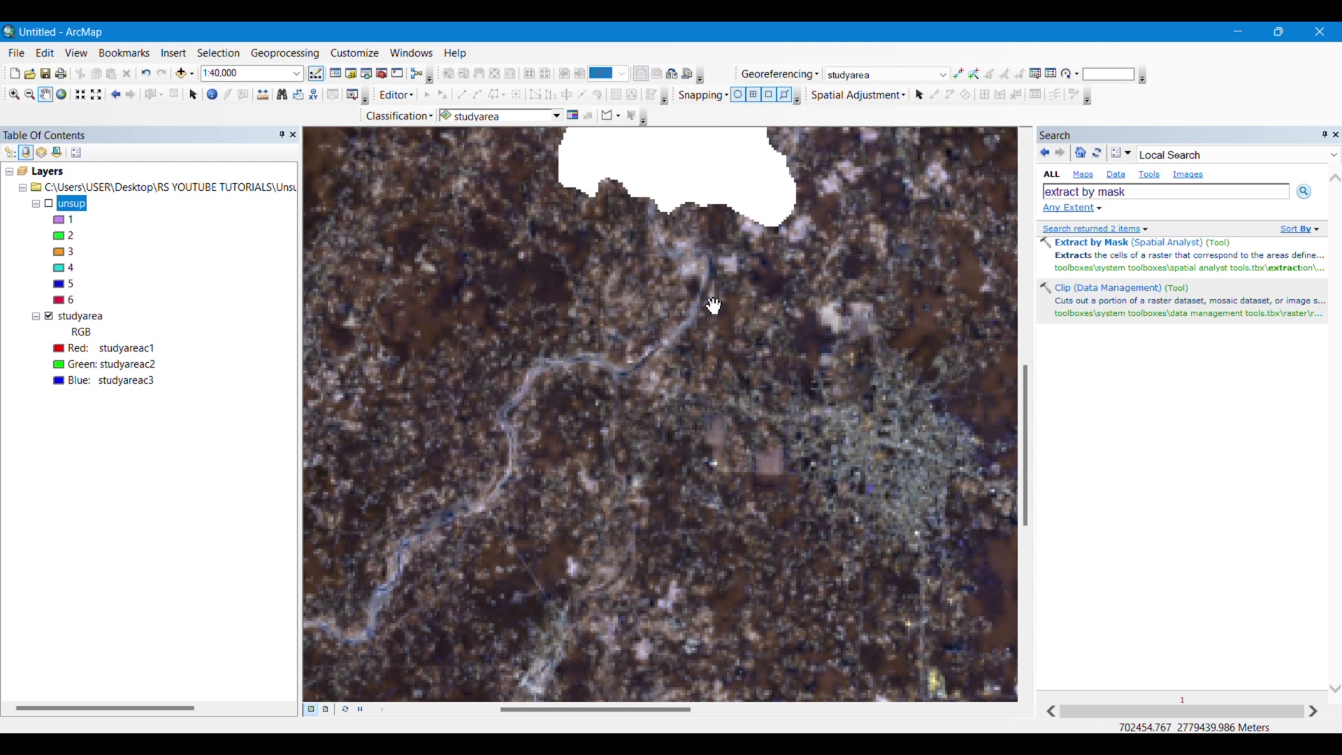
{"action": "scroll", "coordinate": [714, 306], "scroll_direction": "up", "scroll_amount": 2}
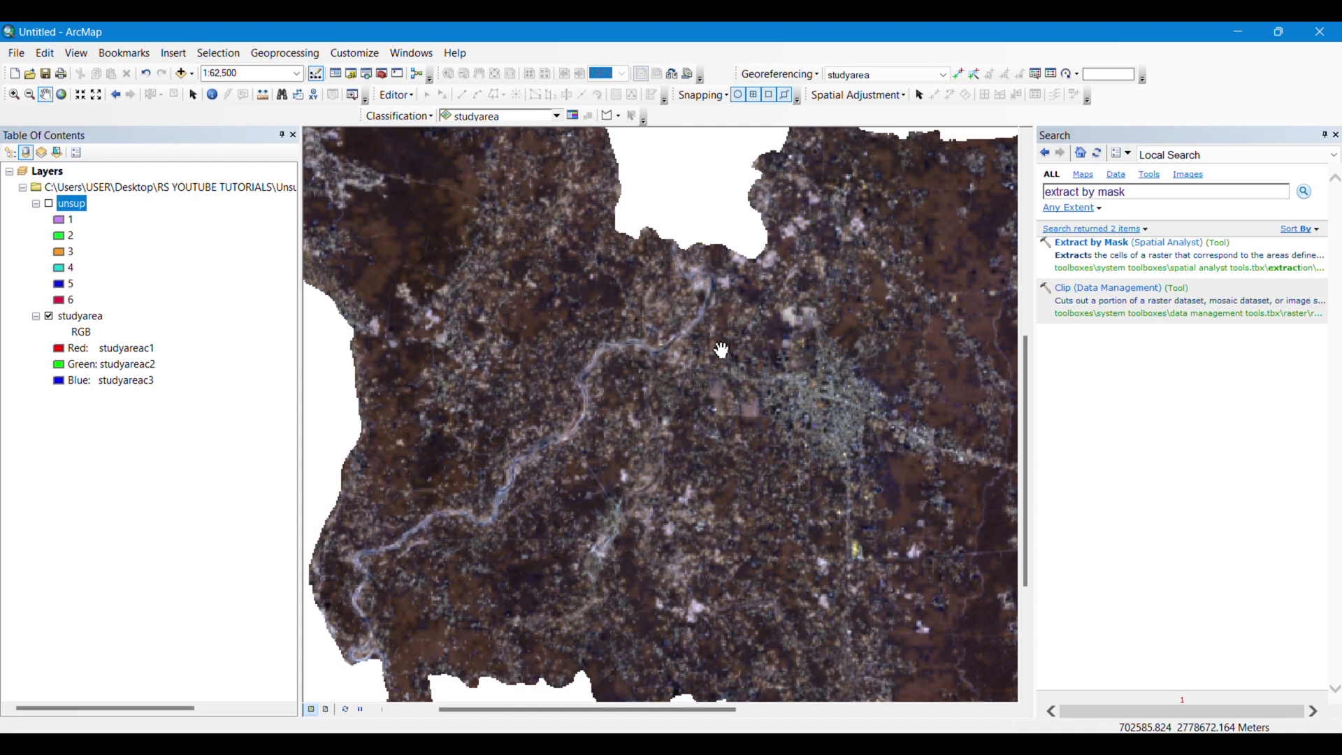
{"action": "scroll", "coordinate": [723, 353], "scroll_direction": "down", "scroll_amount": 3}
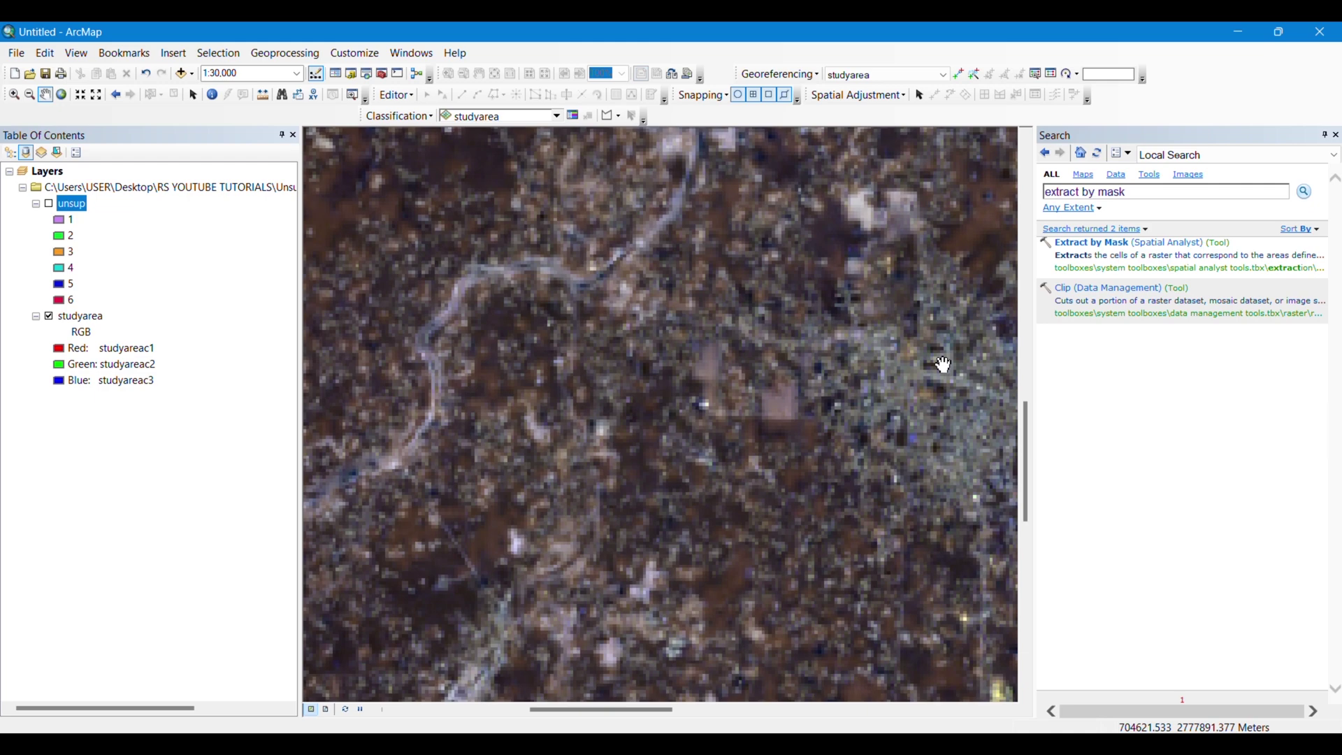
{"action": "scroll", "coordinate": [648, 371], "scroll_direction": "up", "scroll_amount": 3}
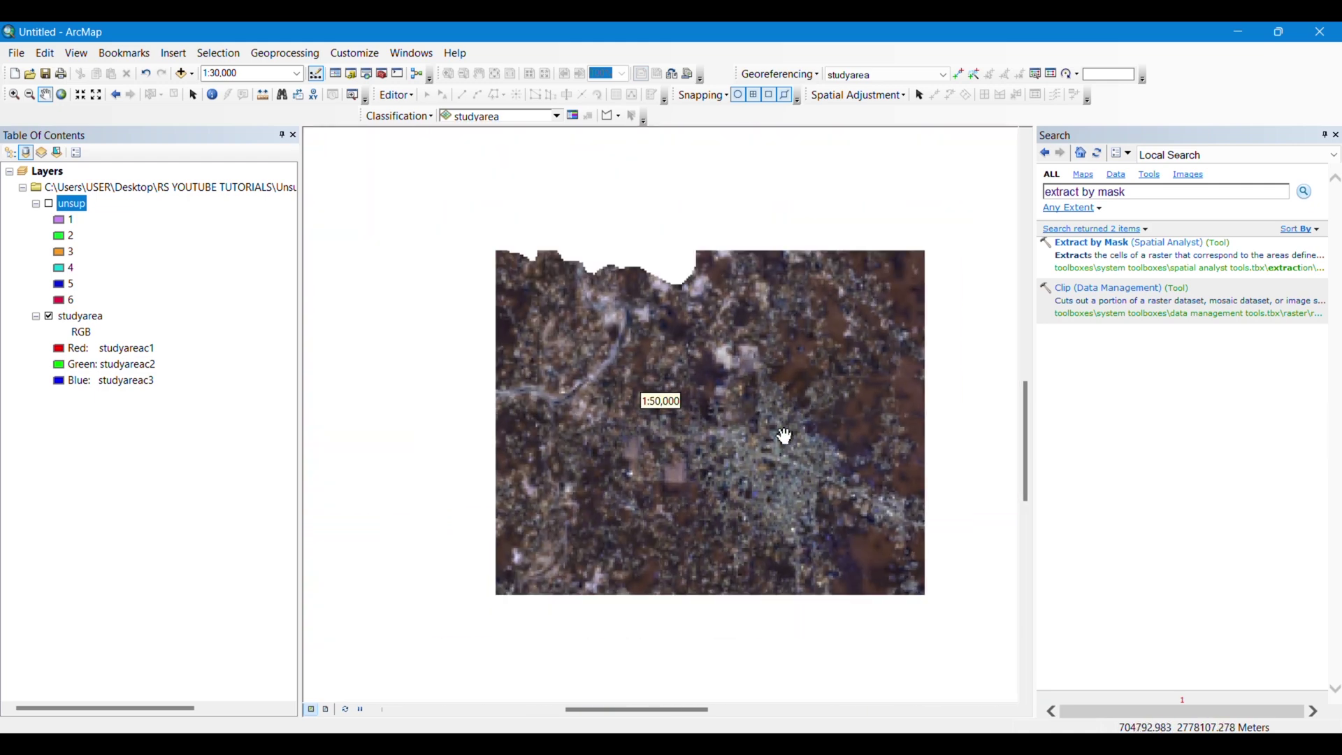
{"action": "left_click_drag", "start_coordinate": [879, 429], "coordinate": [731, 397]}
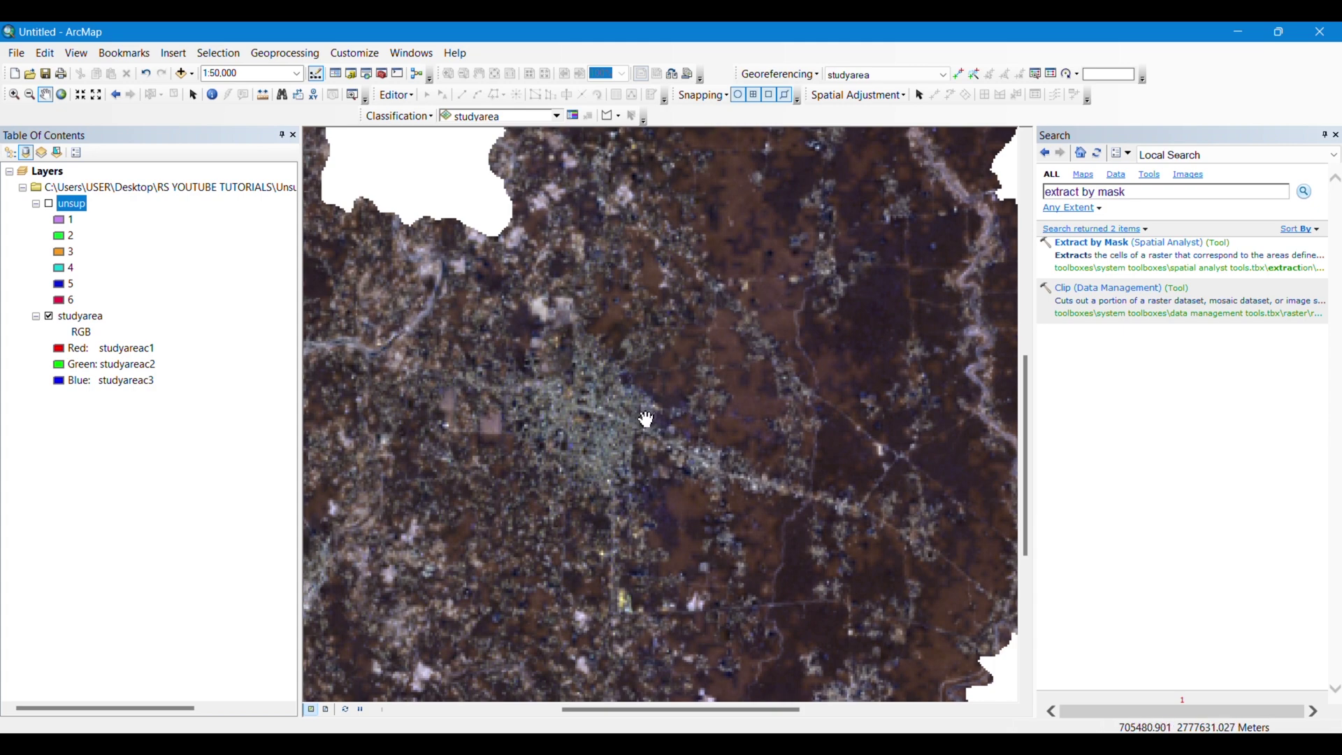
{"action": "scroll", "coordinate": [646, 419], "scroll_direction": "down", "scroll_amount": 3}
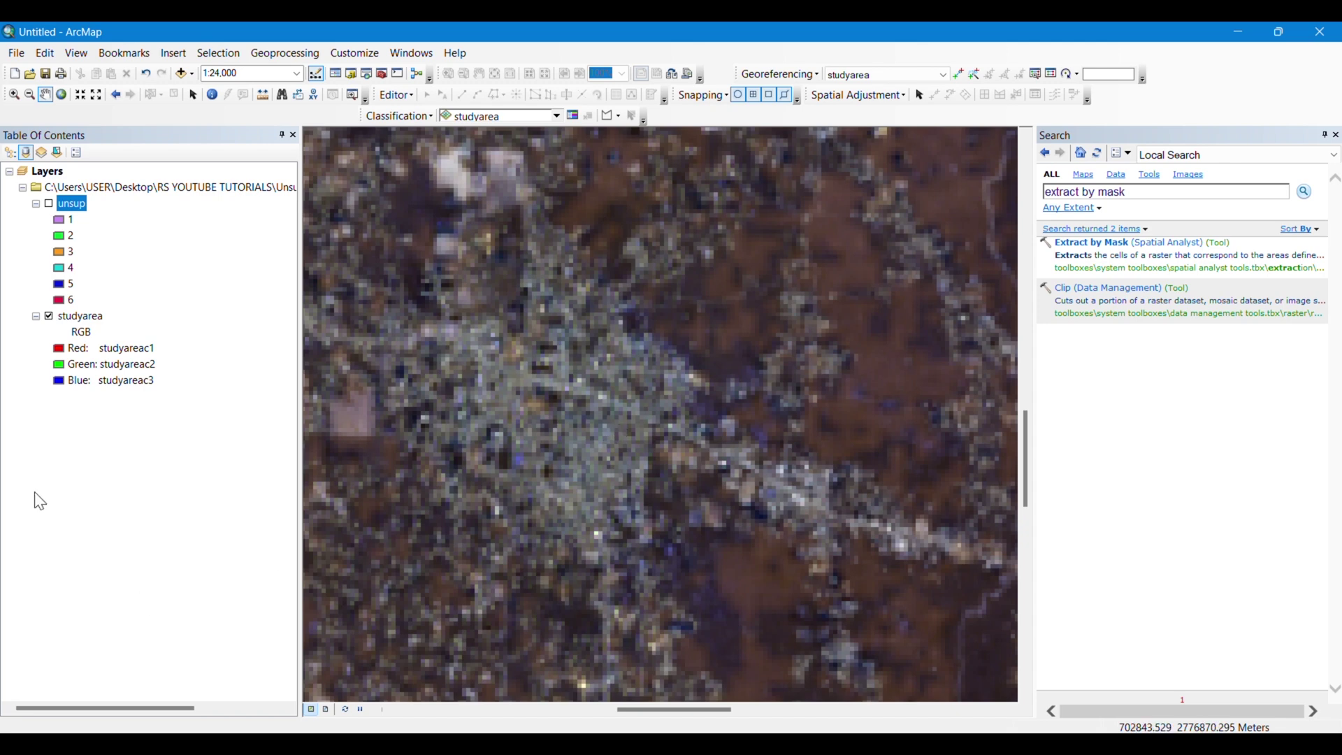
- Show the unsup layer to compare its classes with the settlement in the imagery, and hide it again
{"action": "left_click", "coordinate": [49, 203]}
{"action": "left_click_drag", "start_coordinate": [797, 340], "coordinate": [640, 404]}
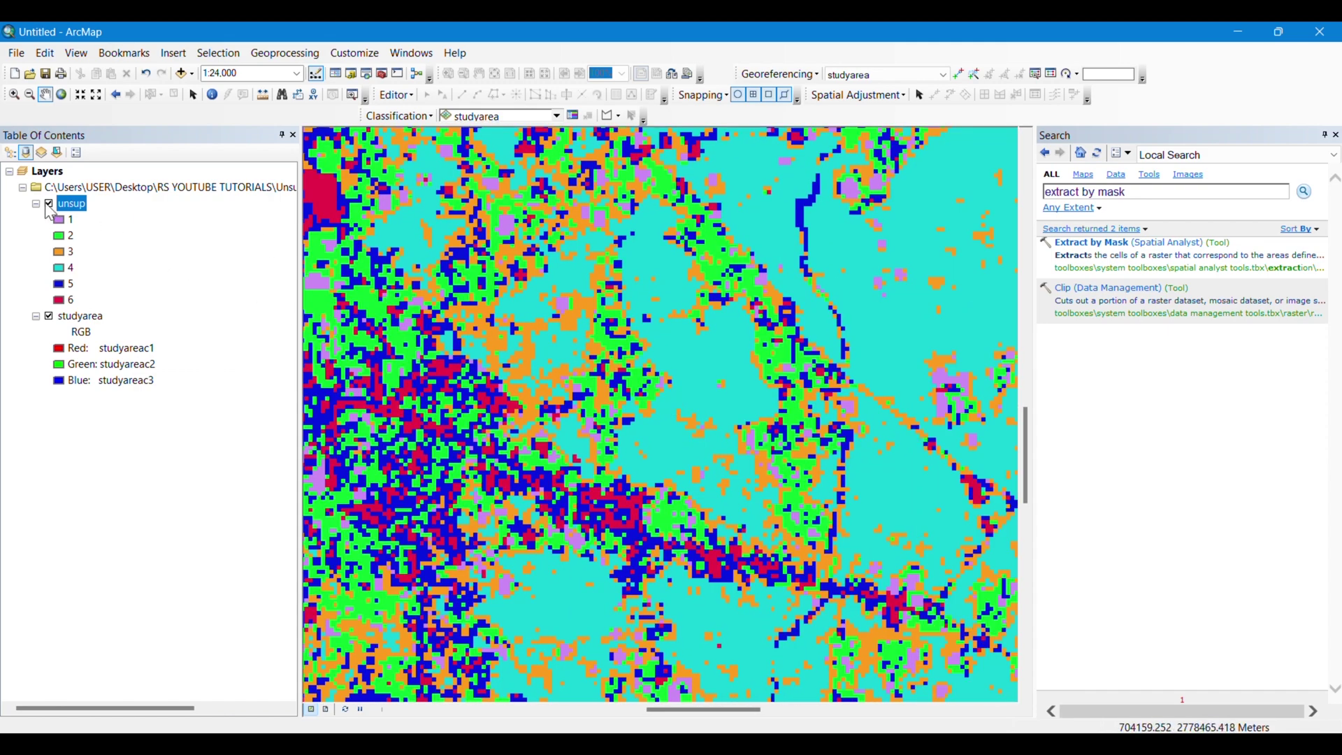
{"action": "left_click", "coordinate": [49, 204]}
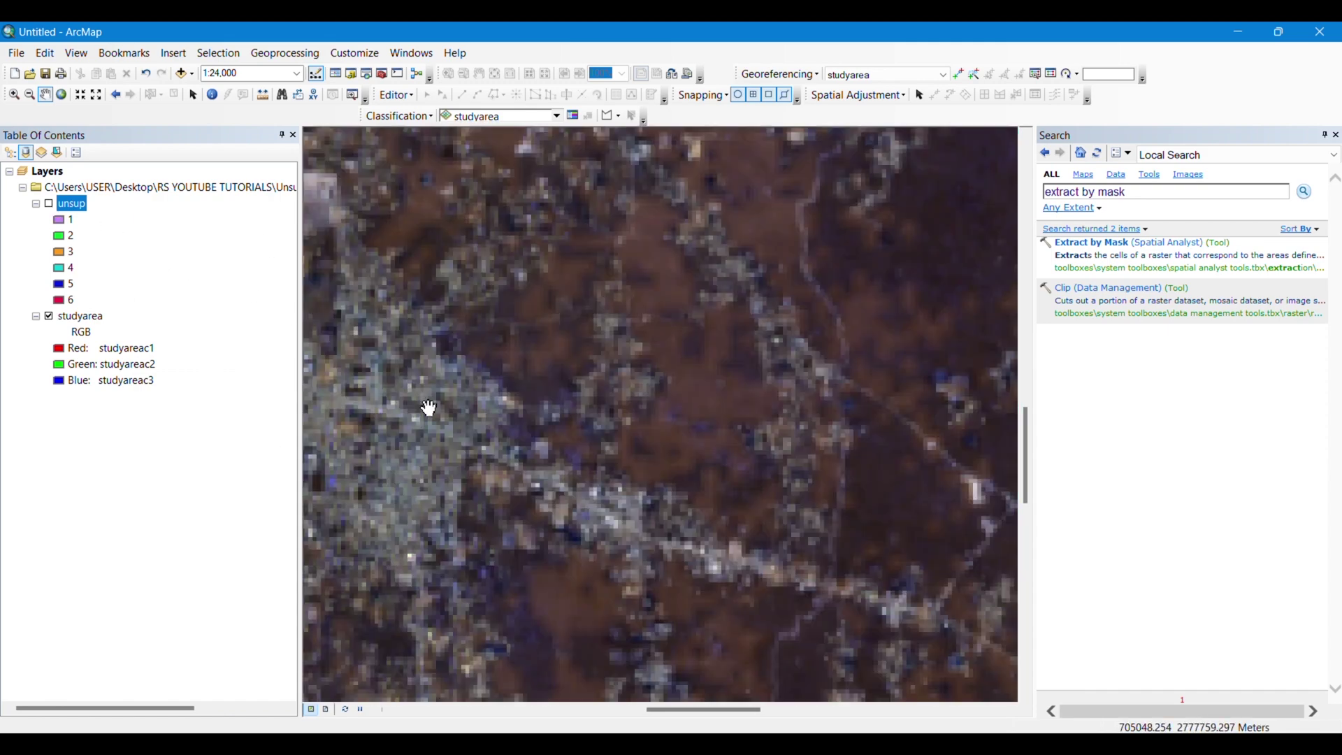
- Toggle the unsup layer to compare its classes with the built-up strip east of the town, leaving it displayed
{"action": "scroll", "coordinate": [672, 563], "scroll_direction": "up", "scroll_amount": 2}
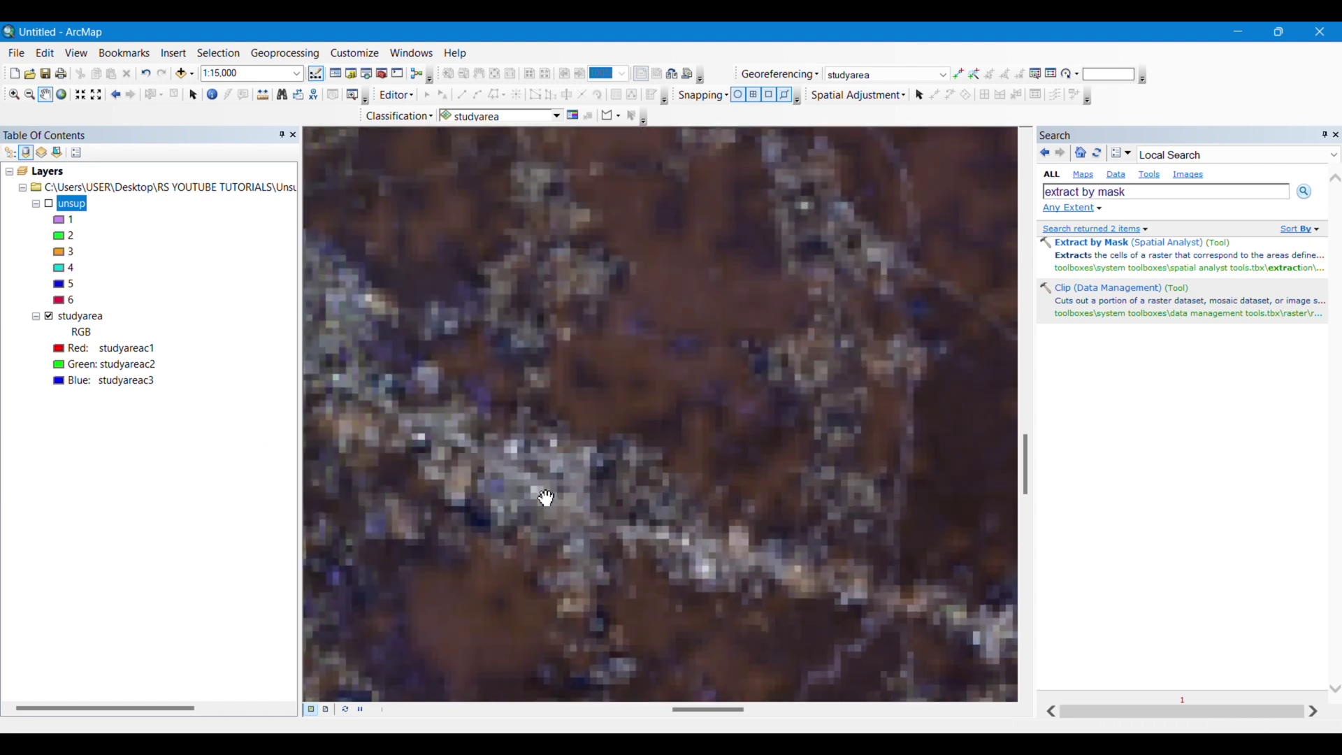
{"action": "left_click", "coordinate": [49, 203]}
{"action": "left_click", "coordinate": [49, 204]}
{"action": "left_click", "coordinate": [49, 204]}
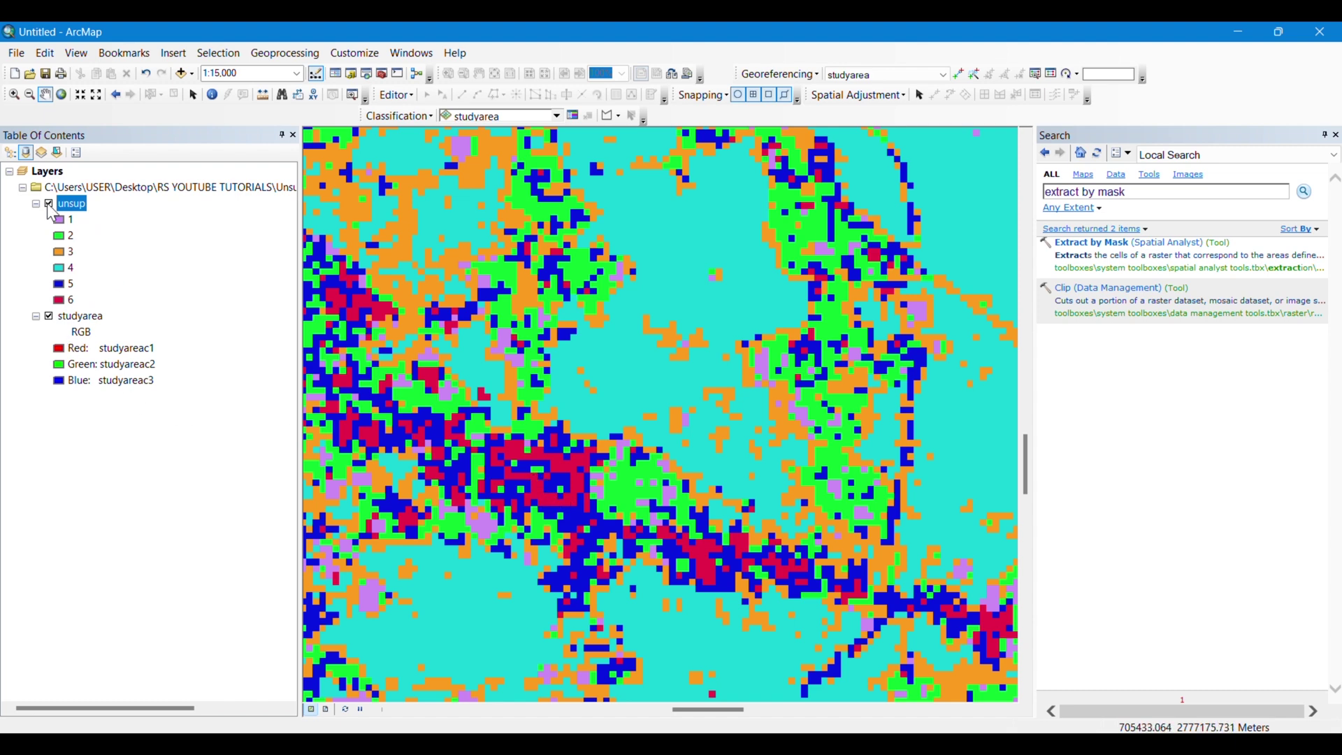
{"action": "left_click", "coordinate": [49, 204]}
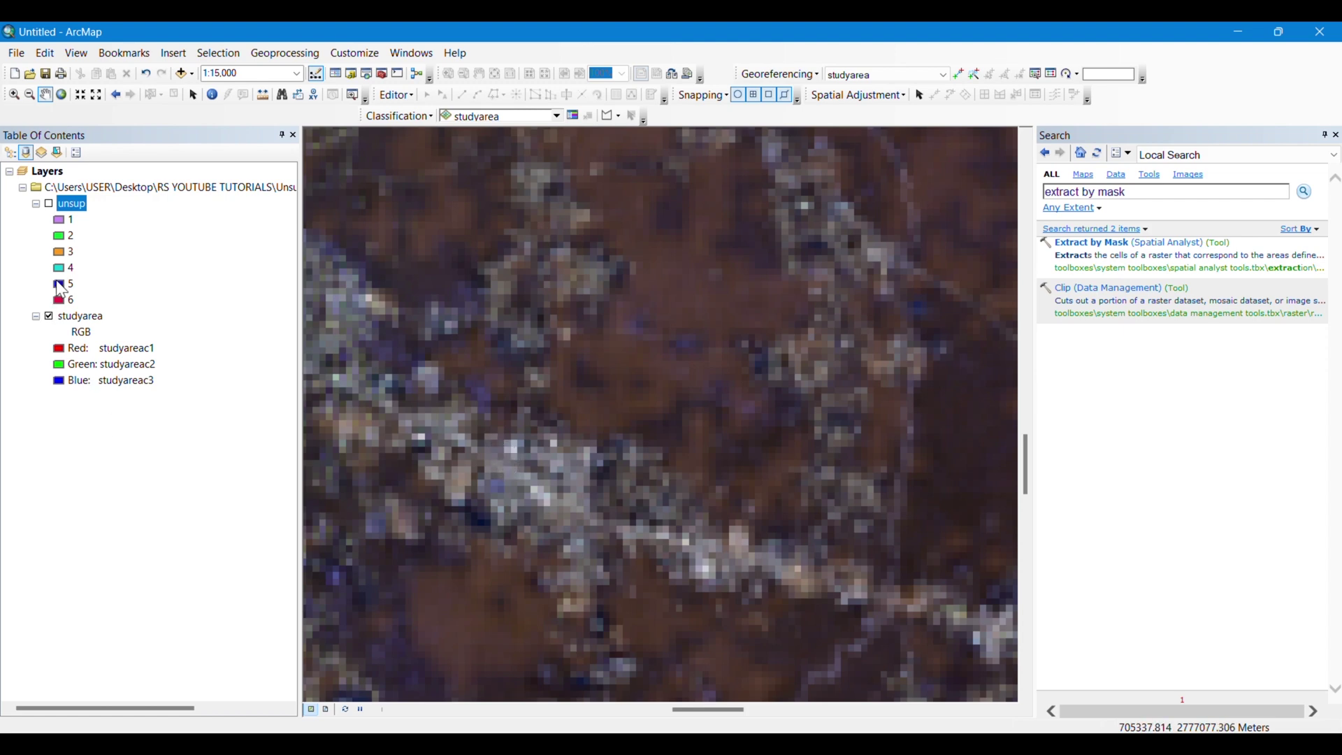
{"action": "left_click", "coordinate": [49, 204]}
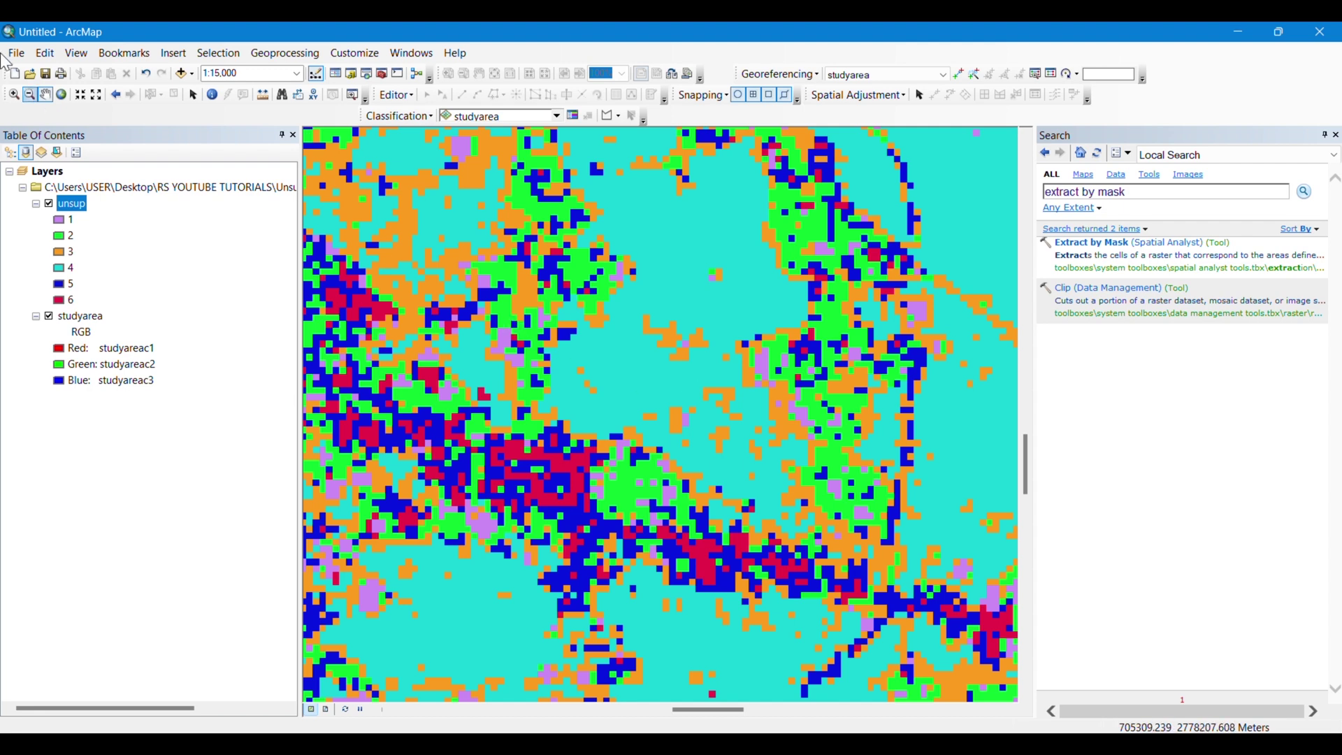
- Zoom to the full extent of the unsup layer and hide it to expose the studyarea imagery
{"action": "right_click", "coordinate": [85, 213]}
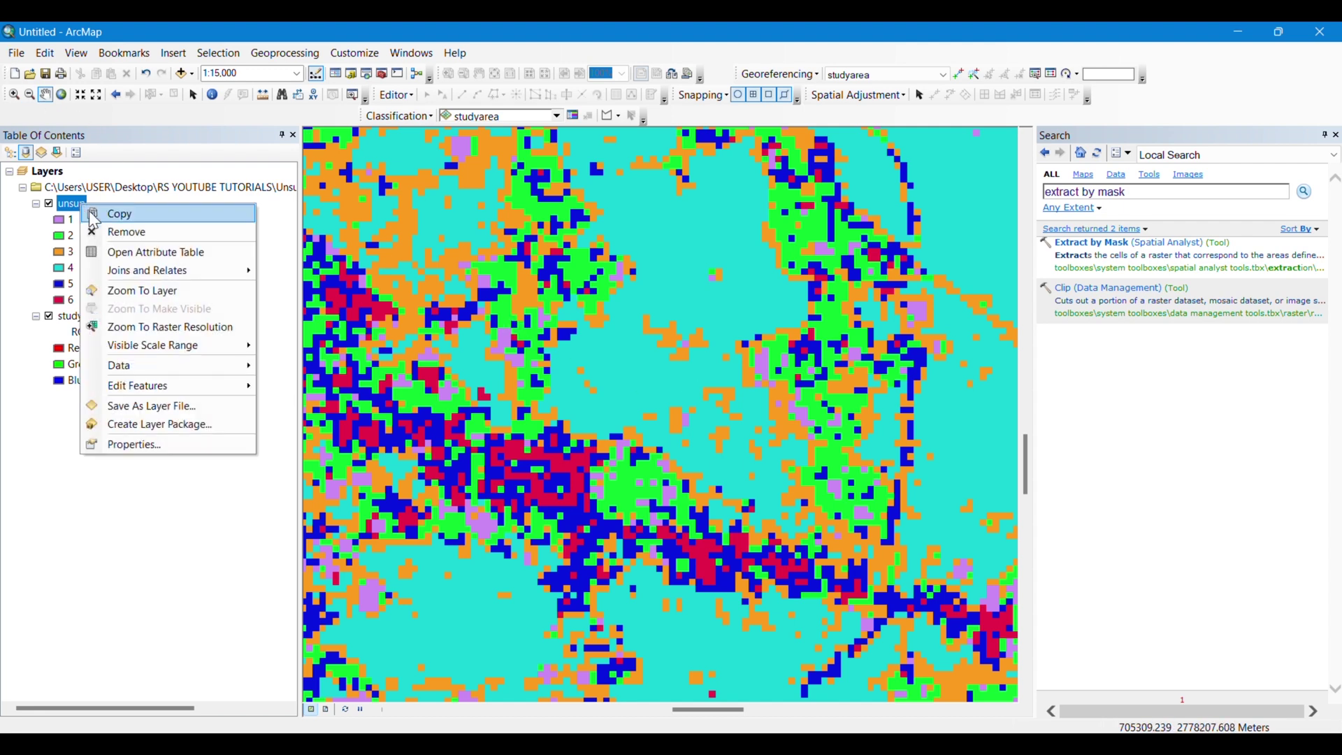
{"action": "left_click", "coordinate": [155, 290]}
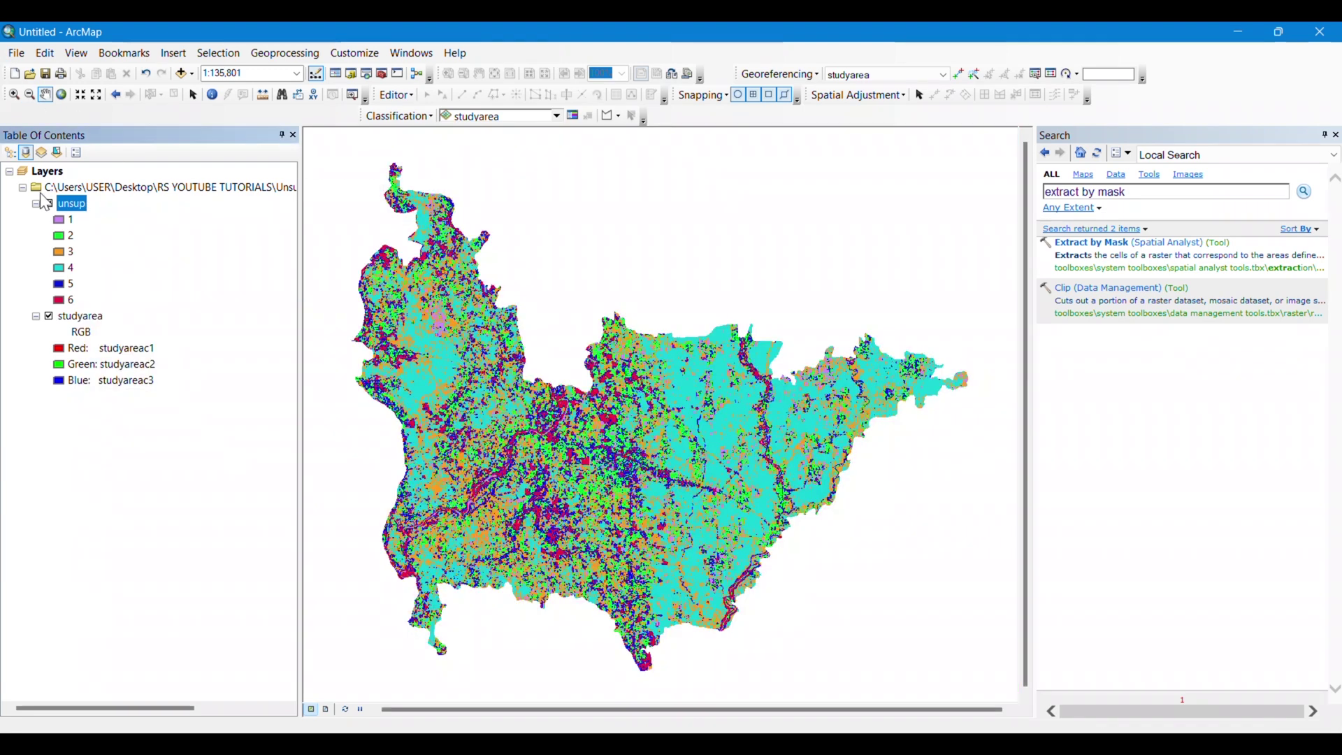
{"action": "left_click", "coordinate": [49, 204]}
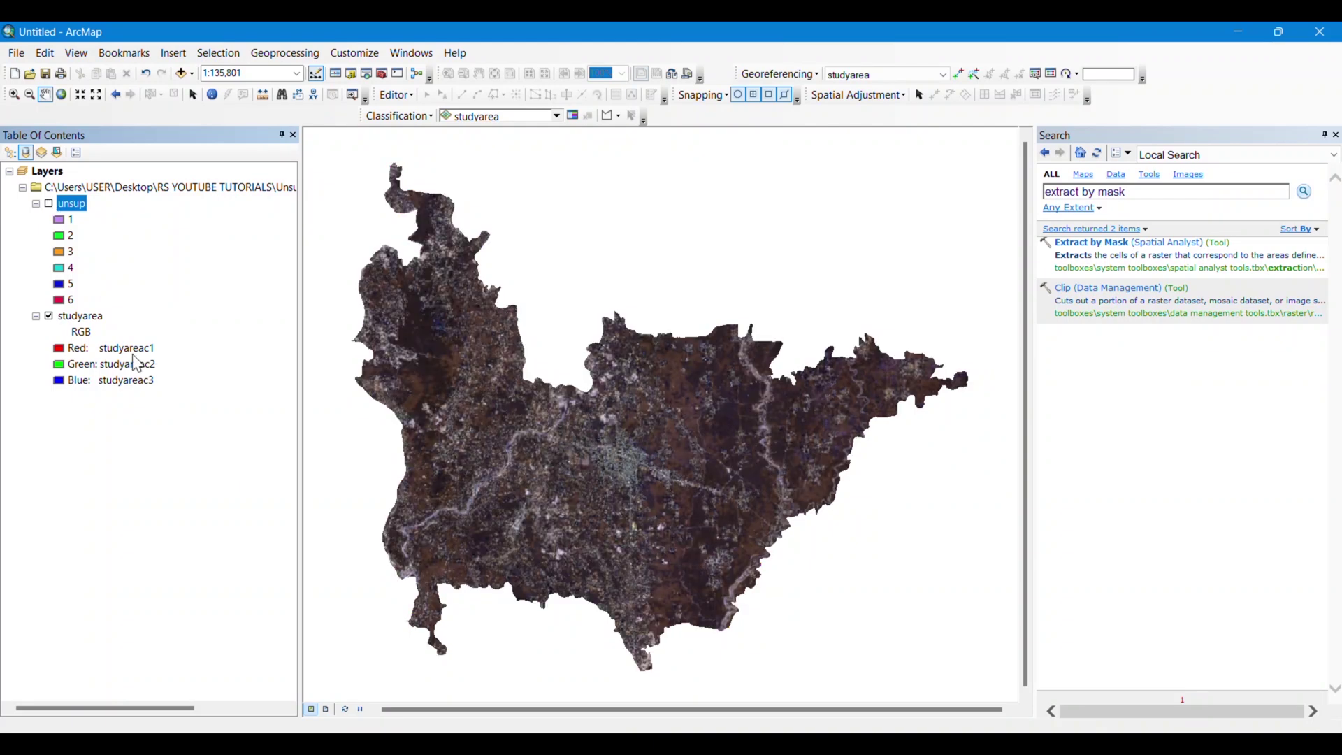
- Set the studyarea RGB composite to studyareac4 for red, studyareac3 for green and studyareac2 for blue
{"action": "right_click", "coordinate": [89, 317]}
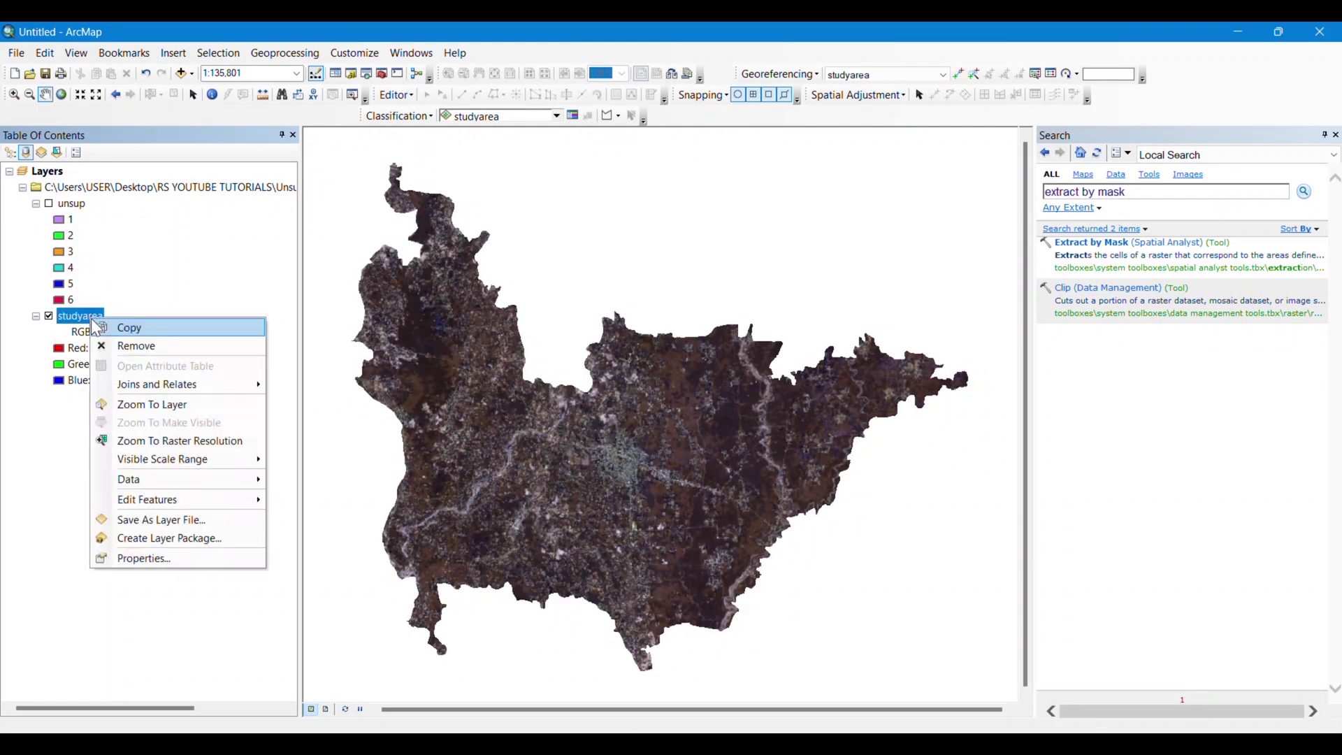
{"action": "left_click", "coordinate": [158, 556]}
{"action": "left_click", "coordinate": [803, 295]}
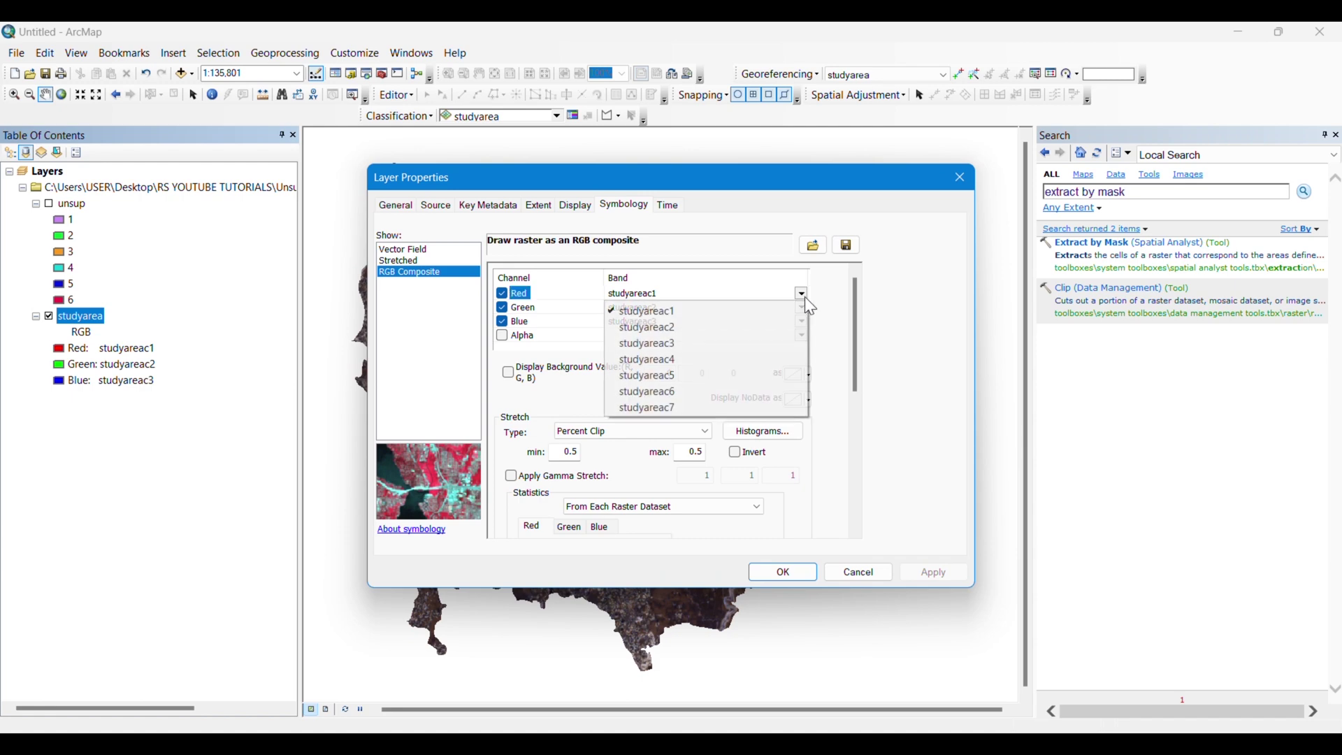
{"action": "left_click", "coordinate": [660, 358]}
{"action": "left_click", "coordinate": [803, 308]}
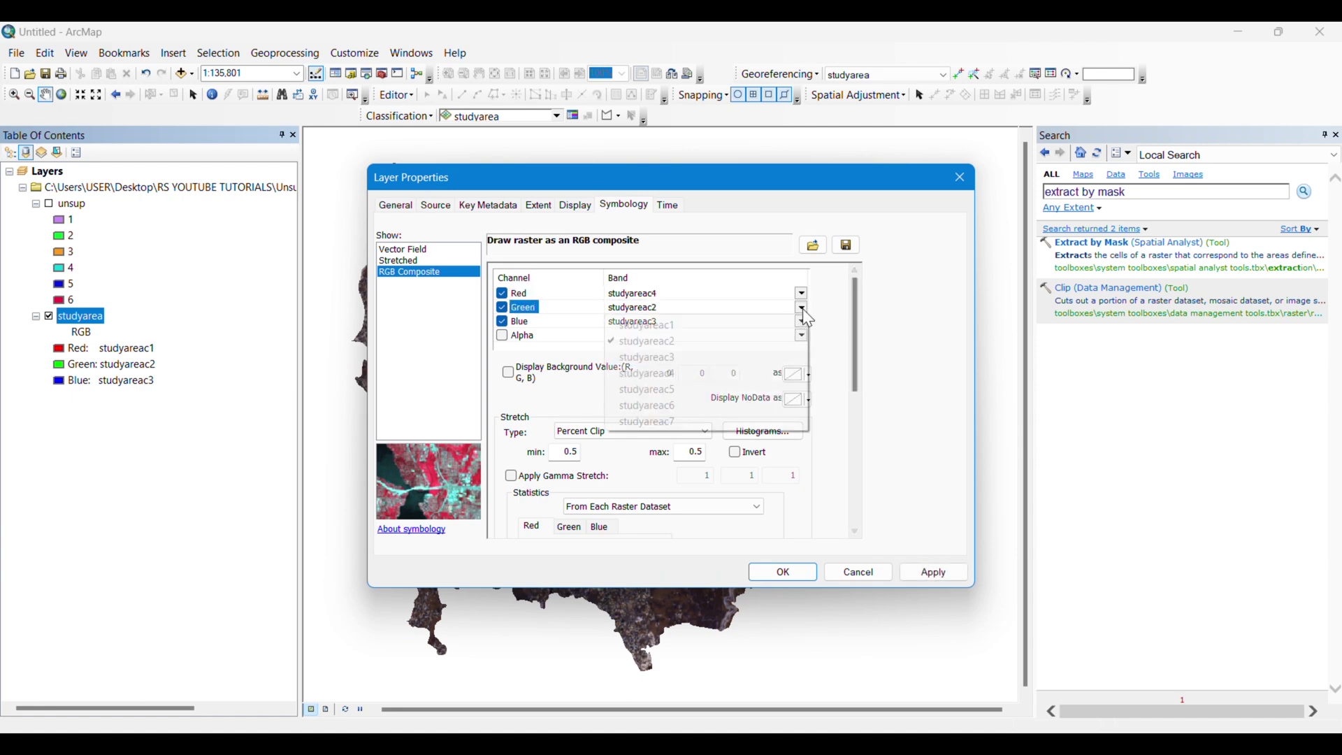
{"action": "left_click", "coordinate": [652, 355]}
{"action": "left_click", "coordinate": [802, 323]}
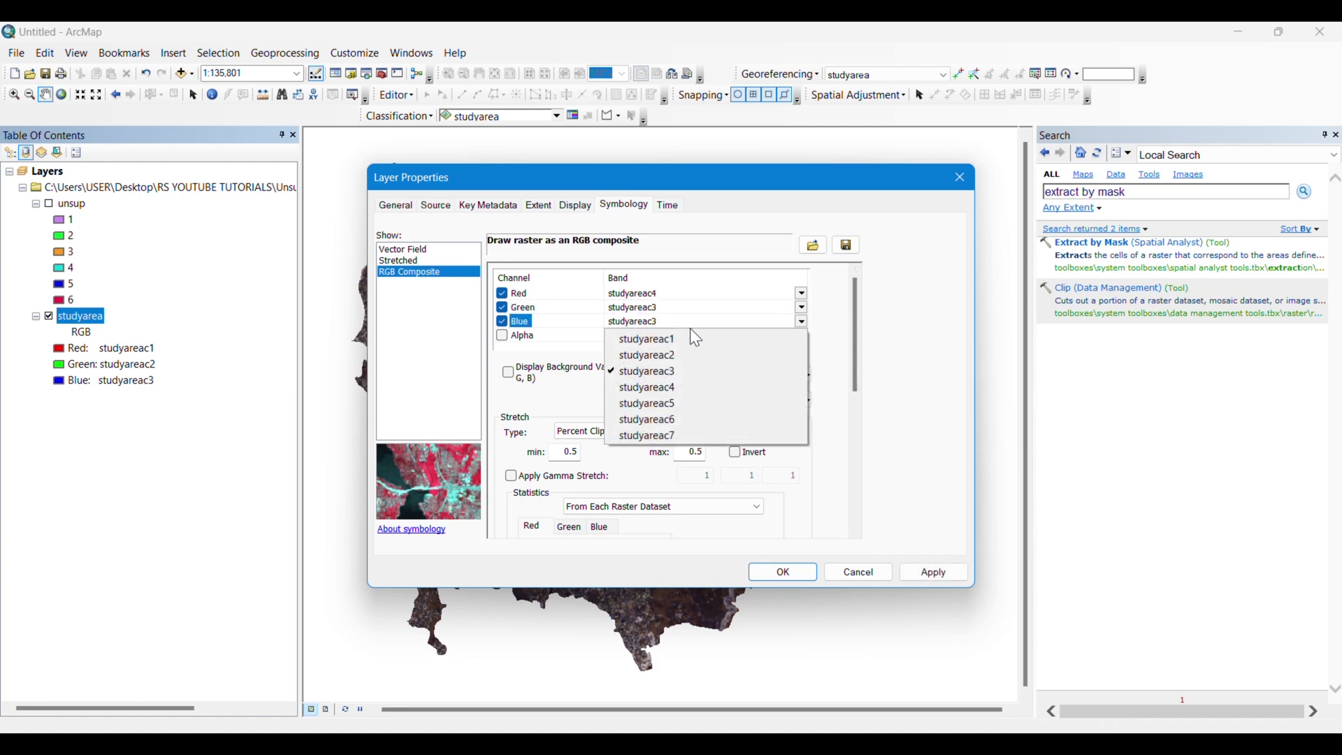
{"action": "left_click", "coordinate": [661, 353]}
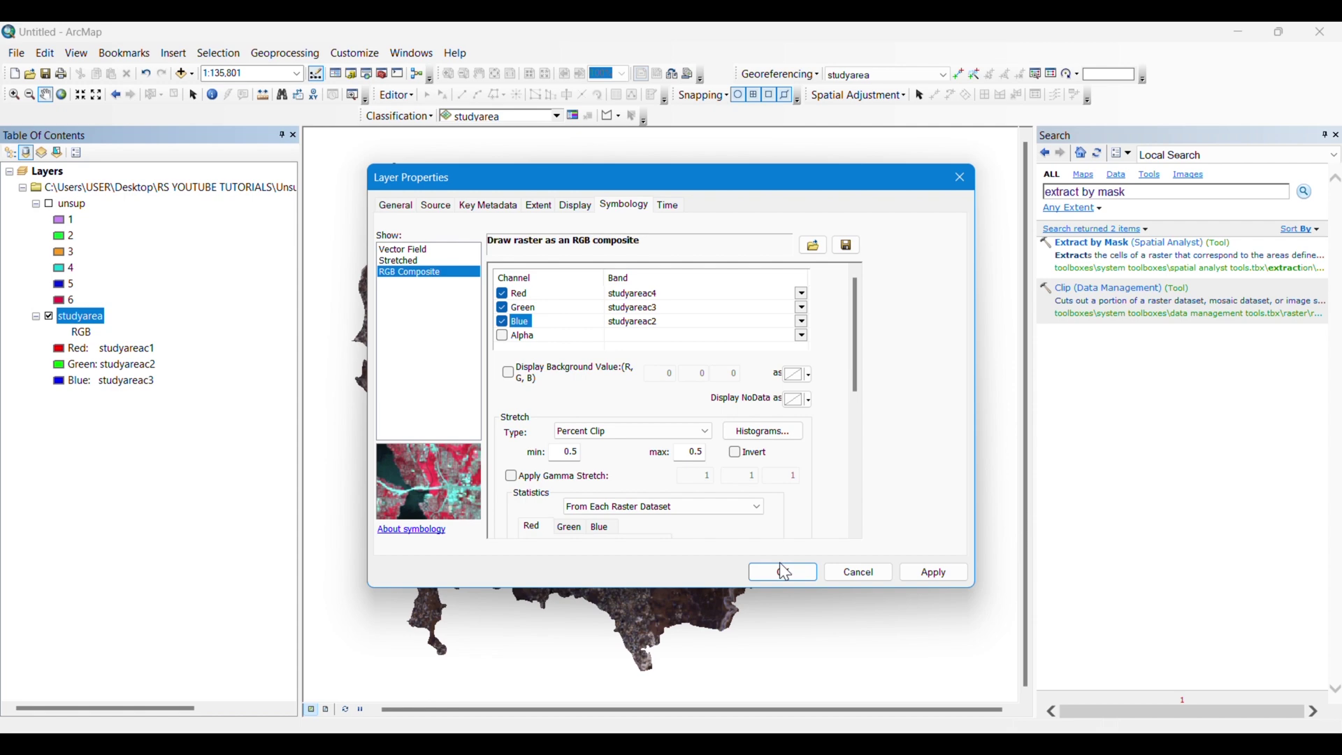
{"action": "left_click", "coordinate": [784, 574]}
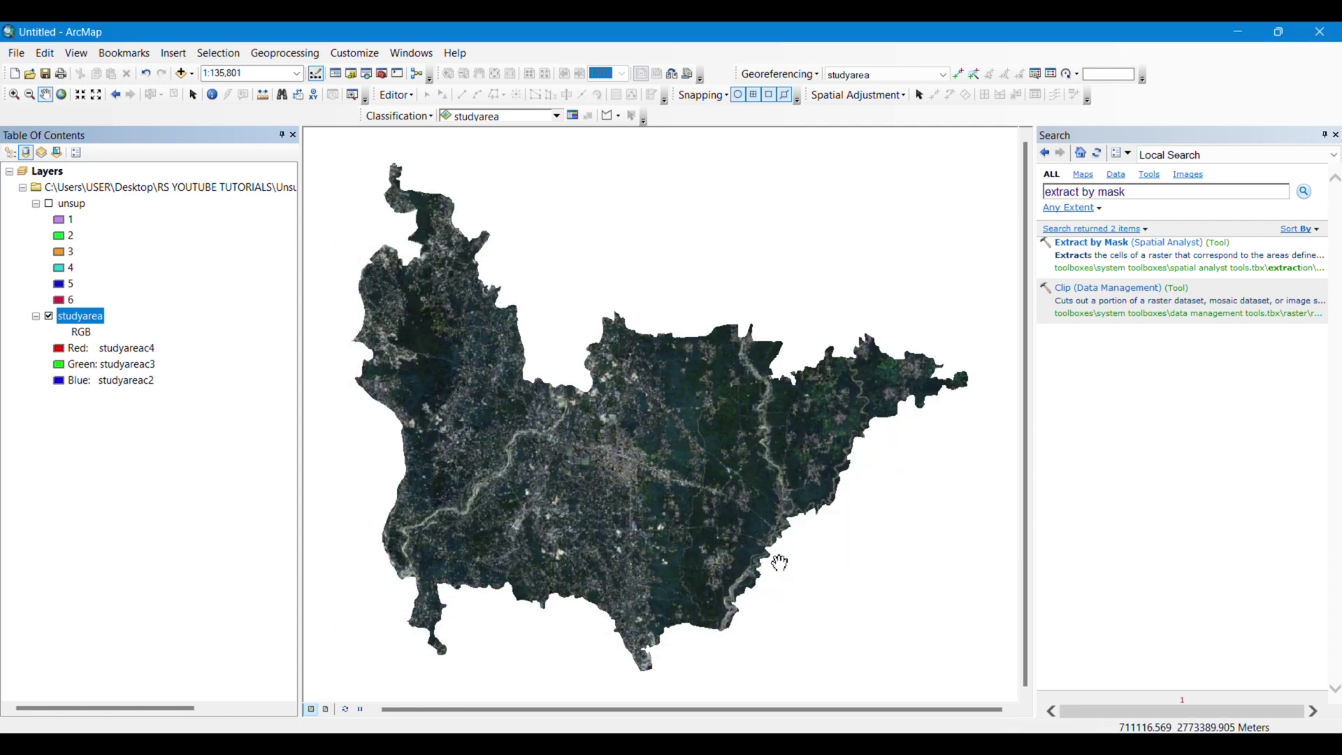
- Examine the town, the river and the surrounding vegetation in the recoloured studyarea imagery
{"action": "scroll", "coordinate": [608, 462], "scroll_direction": "up", "scroll_amount": 2}
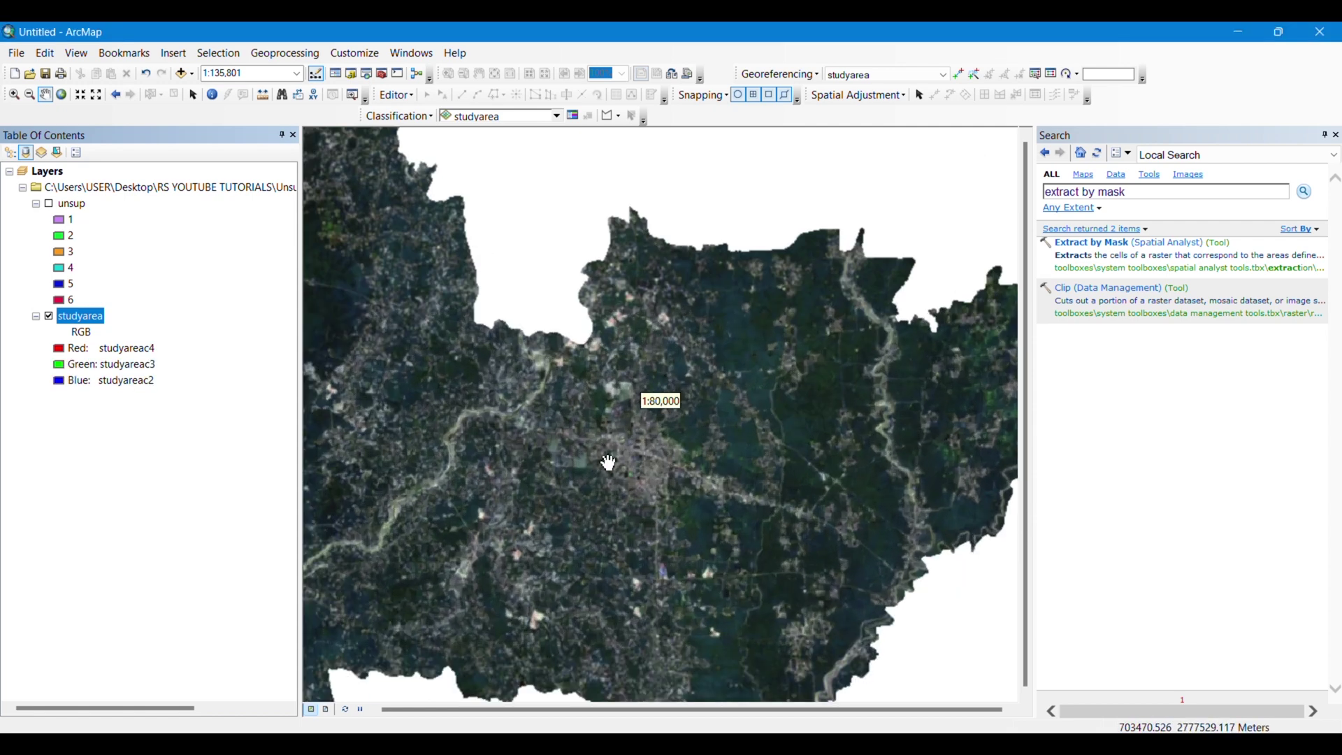
{"action": "scroll", "coordinate": [644, 480], "scroll_direction": "up", "scroll_amount": 2}
{"action": "scroll", "coordinate": [675, 442], "scroll_direction": "up", "scroll_amount": 2}
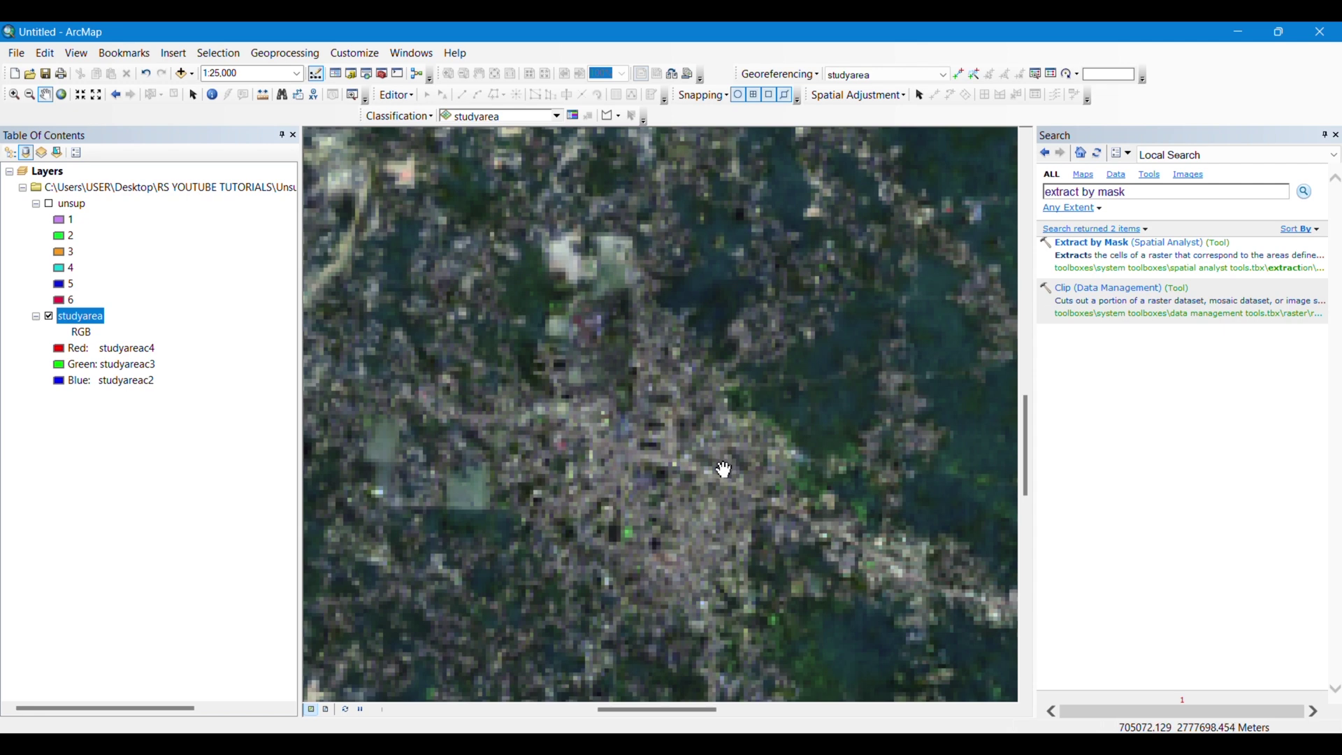
{"action": "left_click_drag", "start_coordinate": [644, 455], "coordinate": [837, 458]}
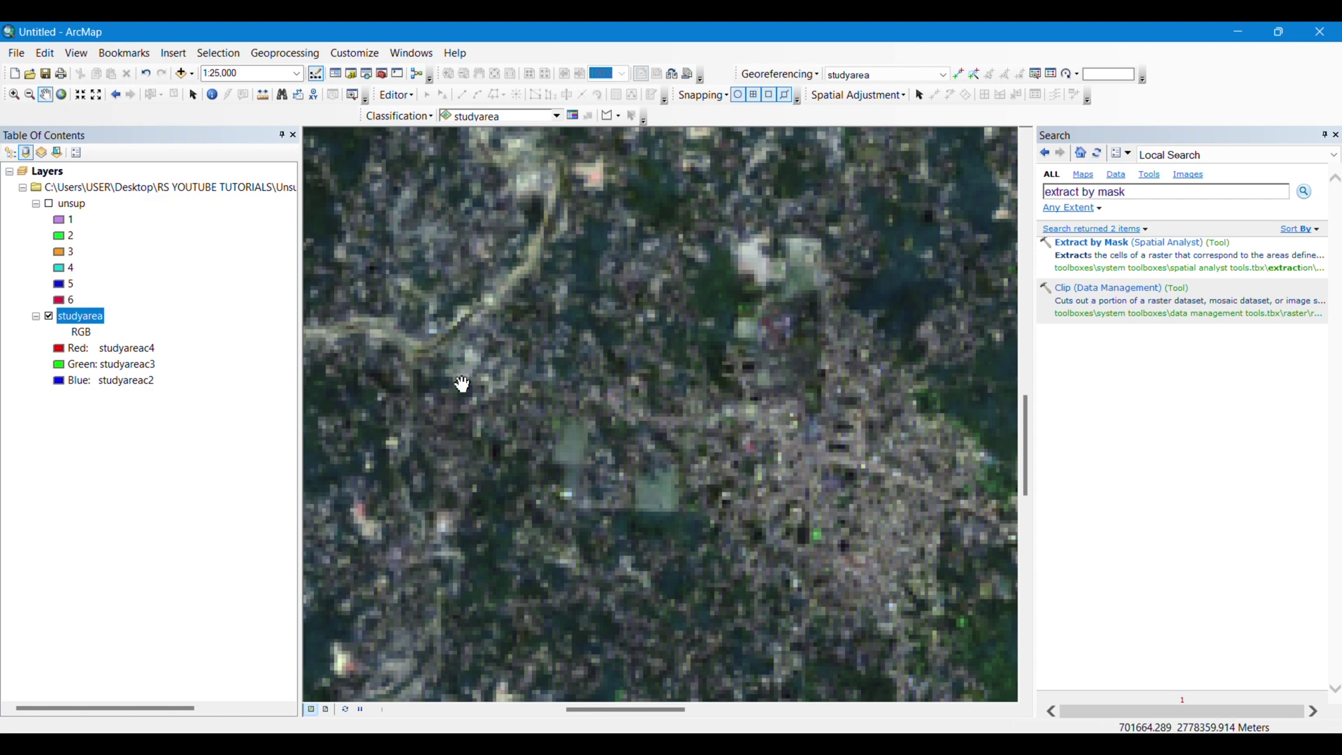
{"action": "left_click_drag", "start_coordinate": [565, 327], "coordinate": [749, 344]}
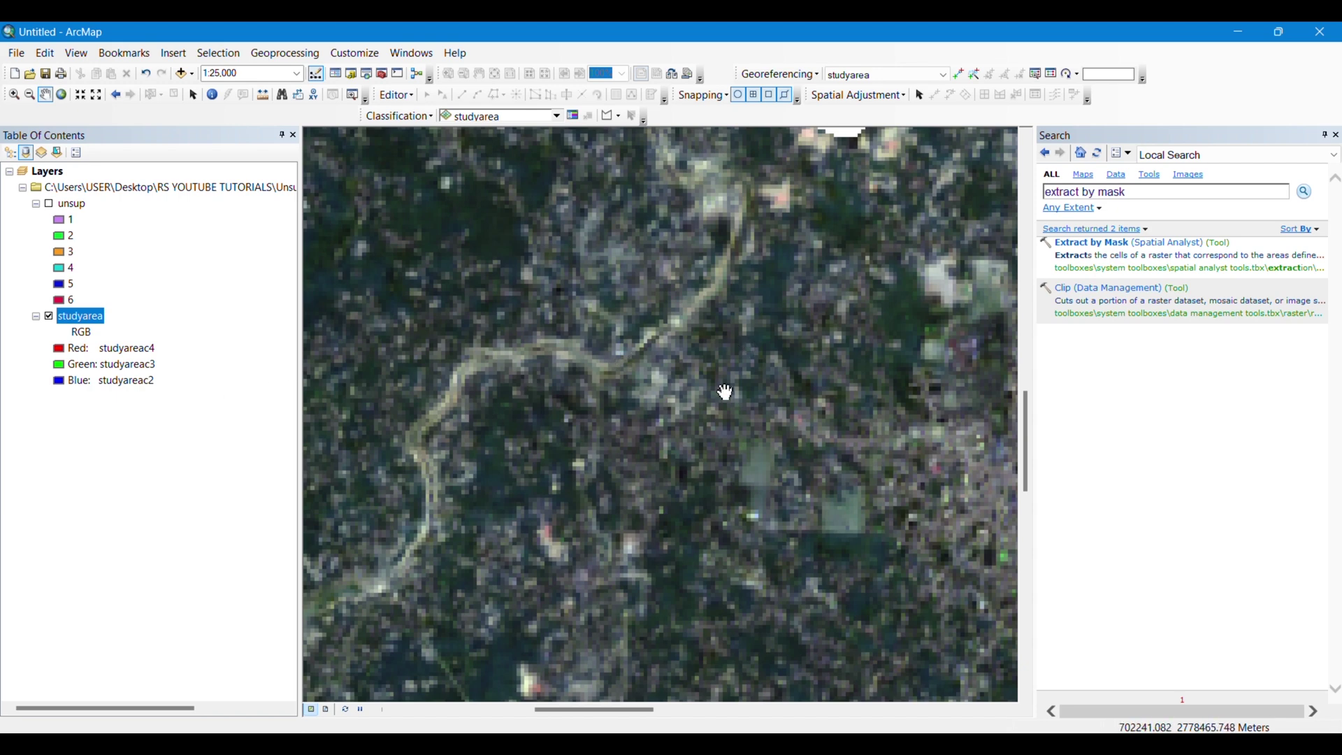
{"action": "left_click_drag", "start_coordinate": [726, 389], "coordinate": [672, 359]}
{"action": "left_click_drag", "start_coordinate": [878, 389], "coordinate": [713, 361]}
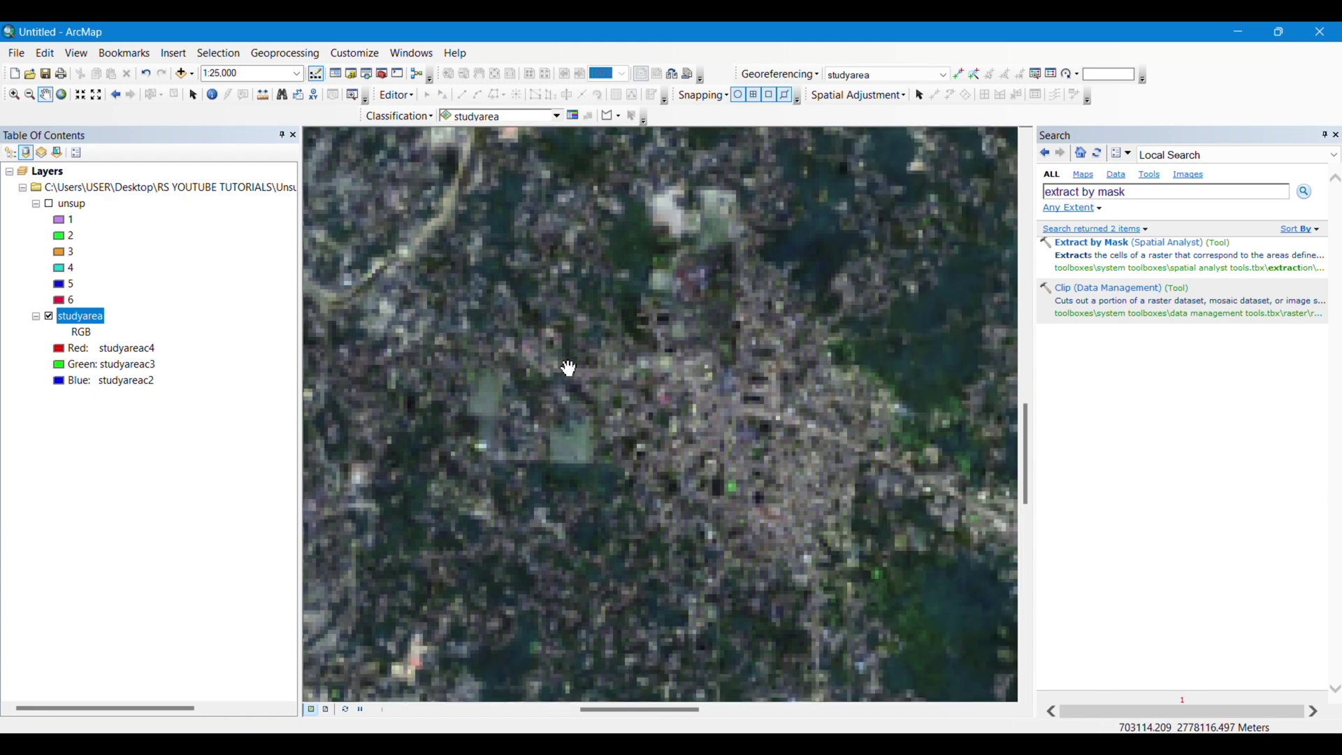
{"action": "left_click_drag", "start_coordinate": [909, 427], "coordinate": [721, 478]}
{"action": "scroll", "coordinate": [721, 478], "scroll_direction": "down", "scroll_amount": 5}
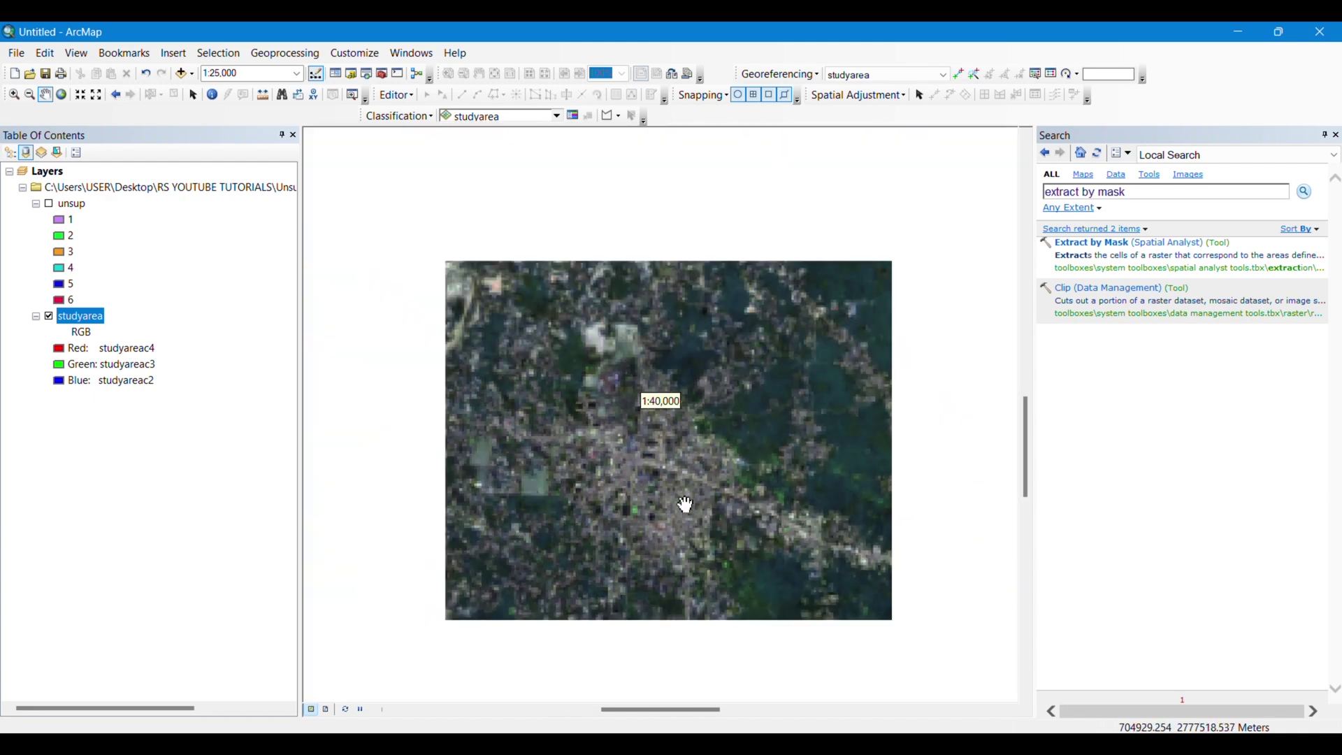
{"action": "scroll", "coordinate": [725, 445], "scroll_direction": "up", "scroll_amount": 3}
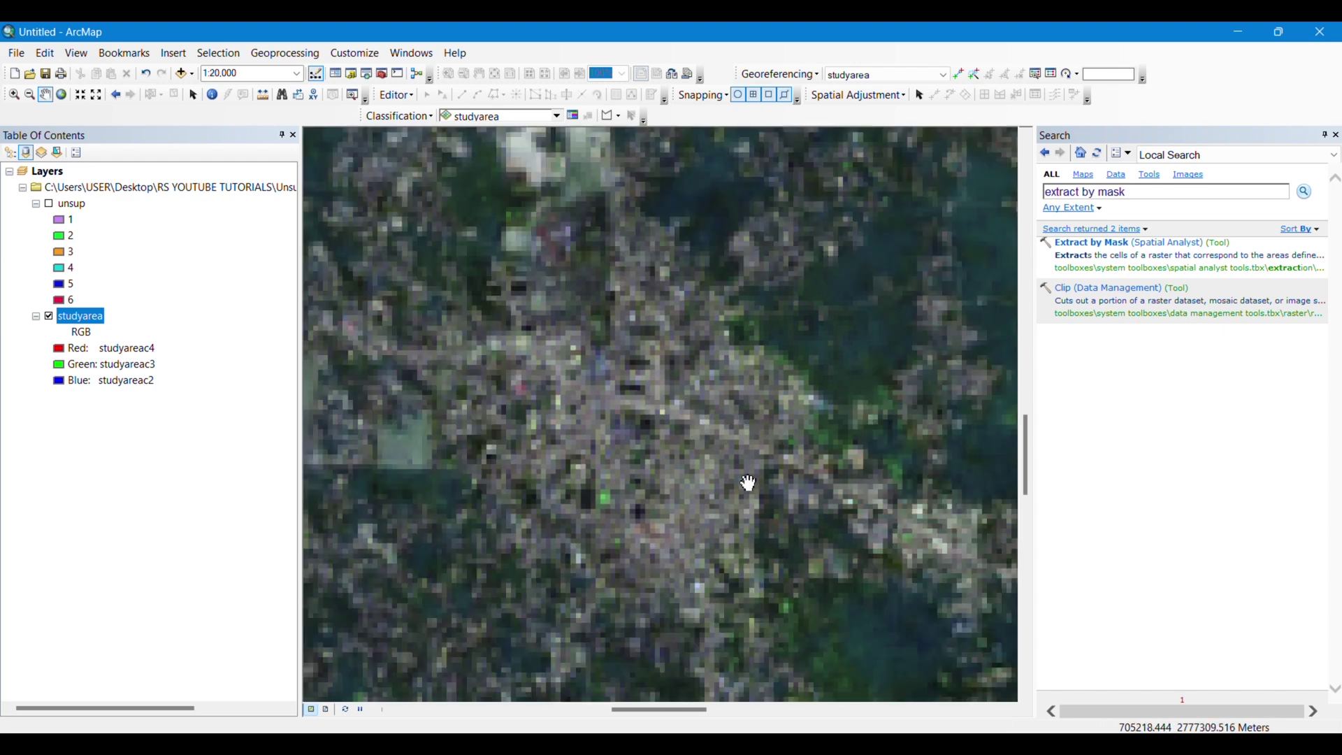
{"action": "left_click_drag", "start_coordinate": [746, 486], "coordinate": [707, 398]}
{"action": "left_click_drag", "start_coordinate": [836, 419], "coordinate": [783, 370]}
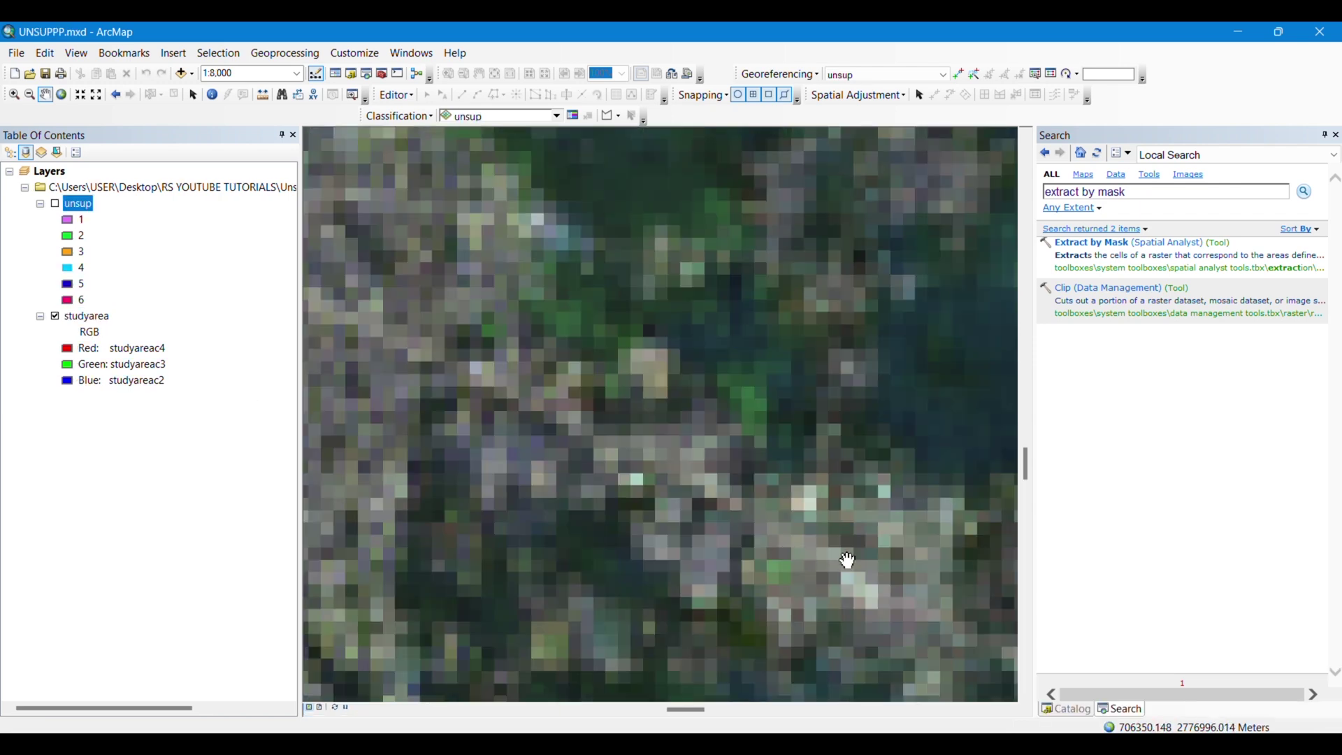
- Examine the built-up strip east of the town in the studyarea imagery down to its individual bright pixels
{"action": "scroll", "coordinate": [848, 560], "scroll_direction": "up", "scroll_amount": 3}
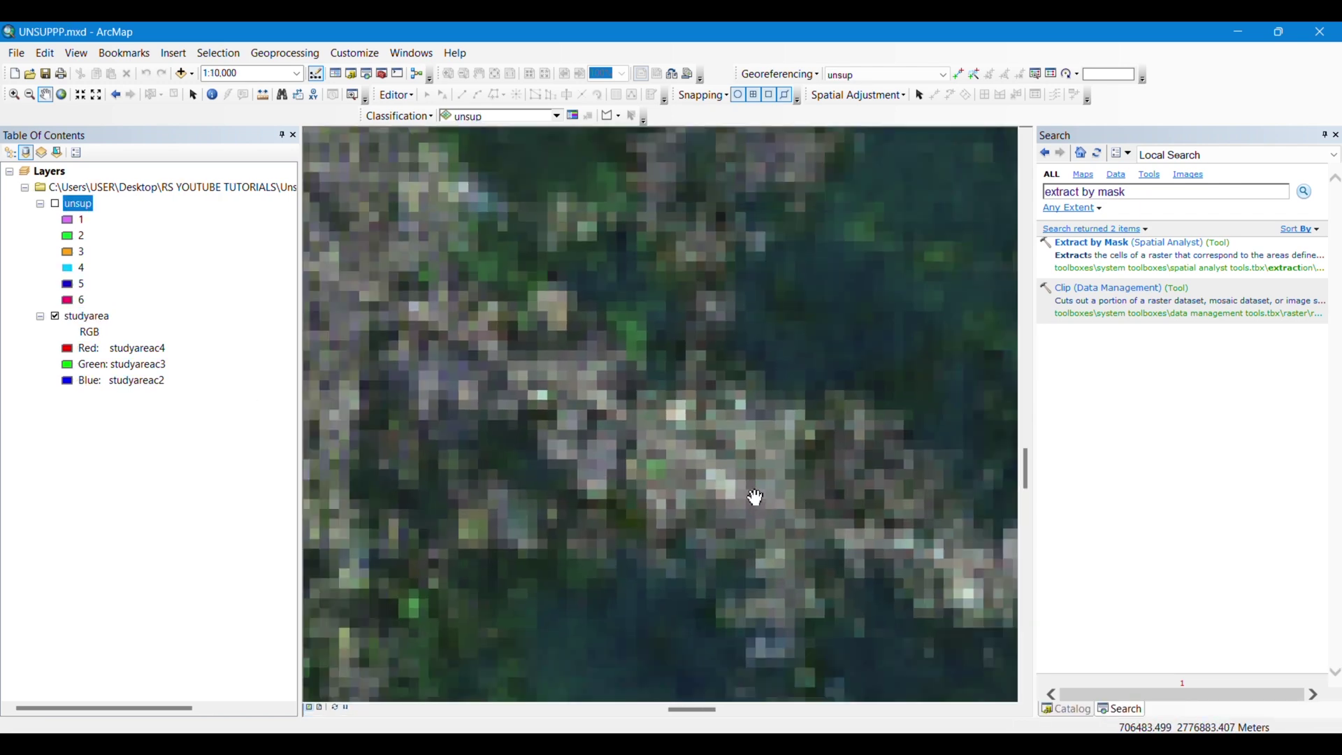
{"action": "scroll", "coordinate": [744, 489], "scroll_direction": "down", "scroll_amount": 3}
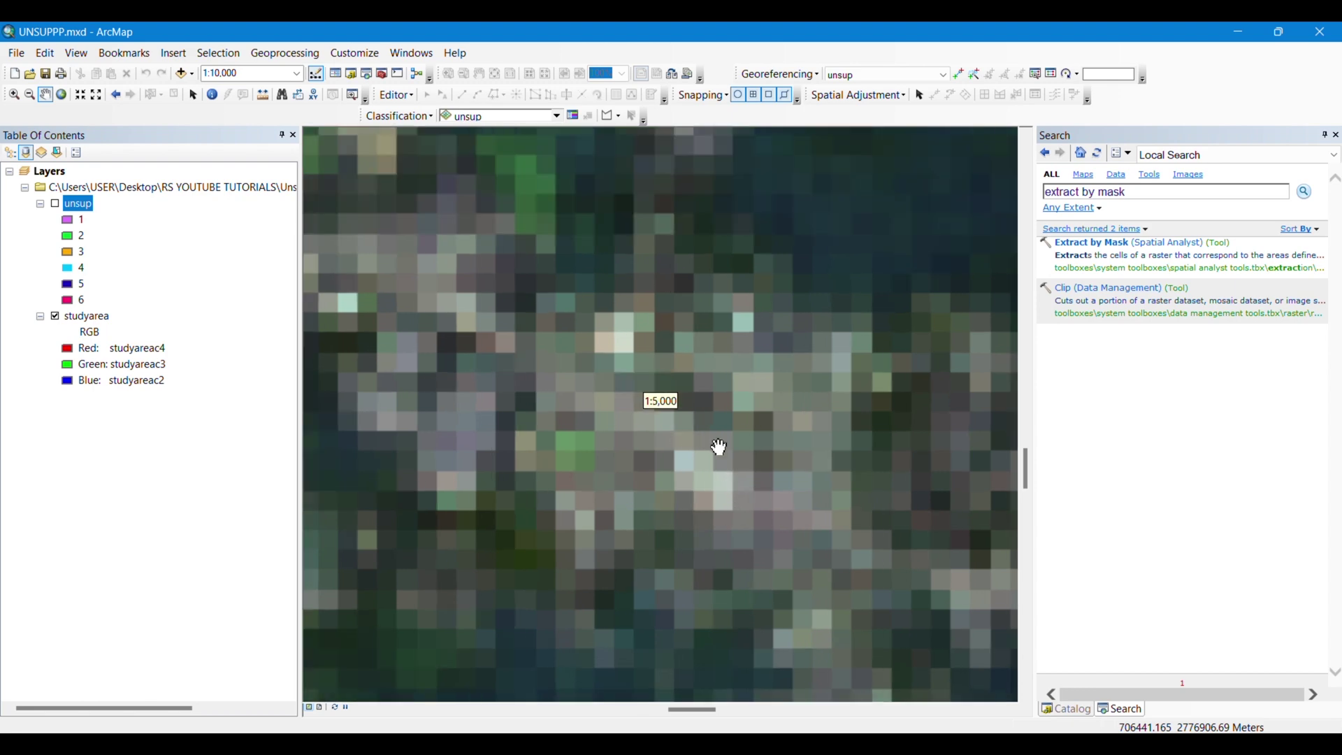
{"action": "scroll", "coordinate": [832, 480], "scroll_direction": "up", "scroll_amount": 3}
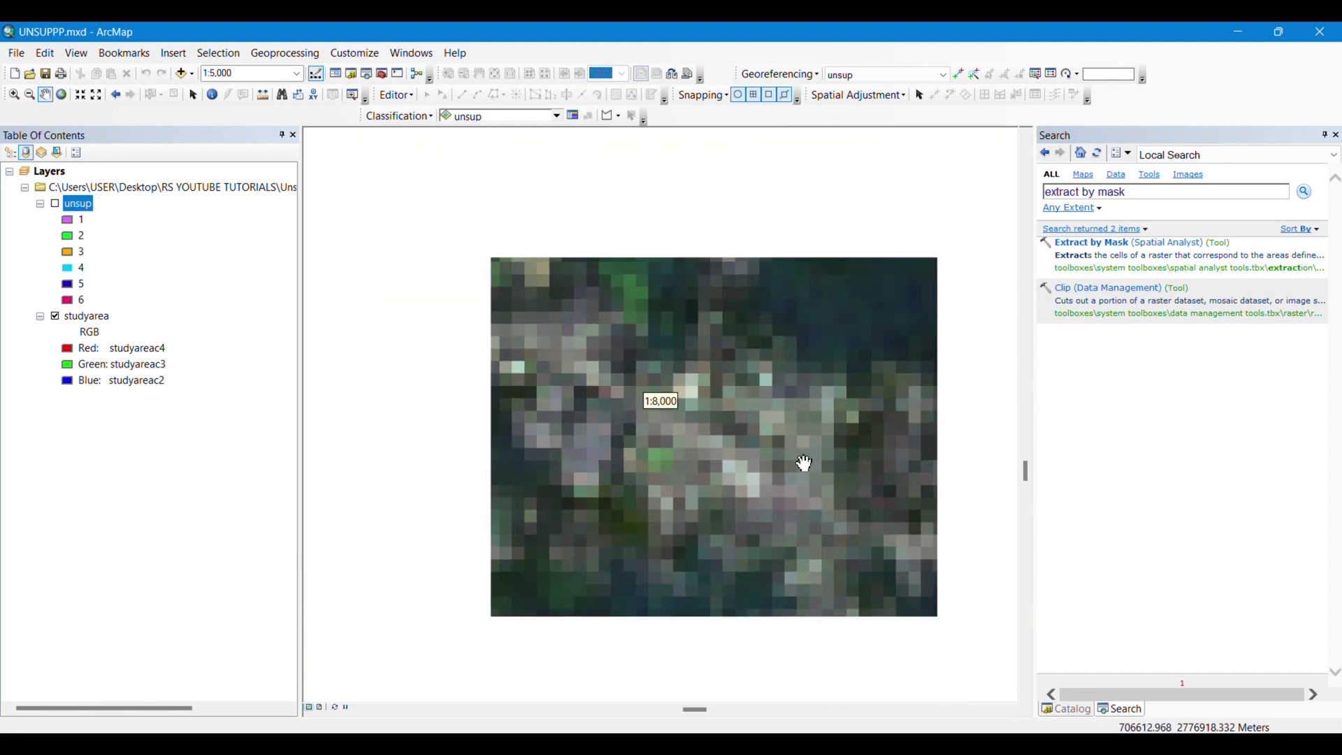
{"action": "scroll", "coordinate": [804, 463], "scroll_direction": "up", "scroll_amount": 4}
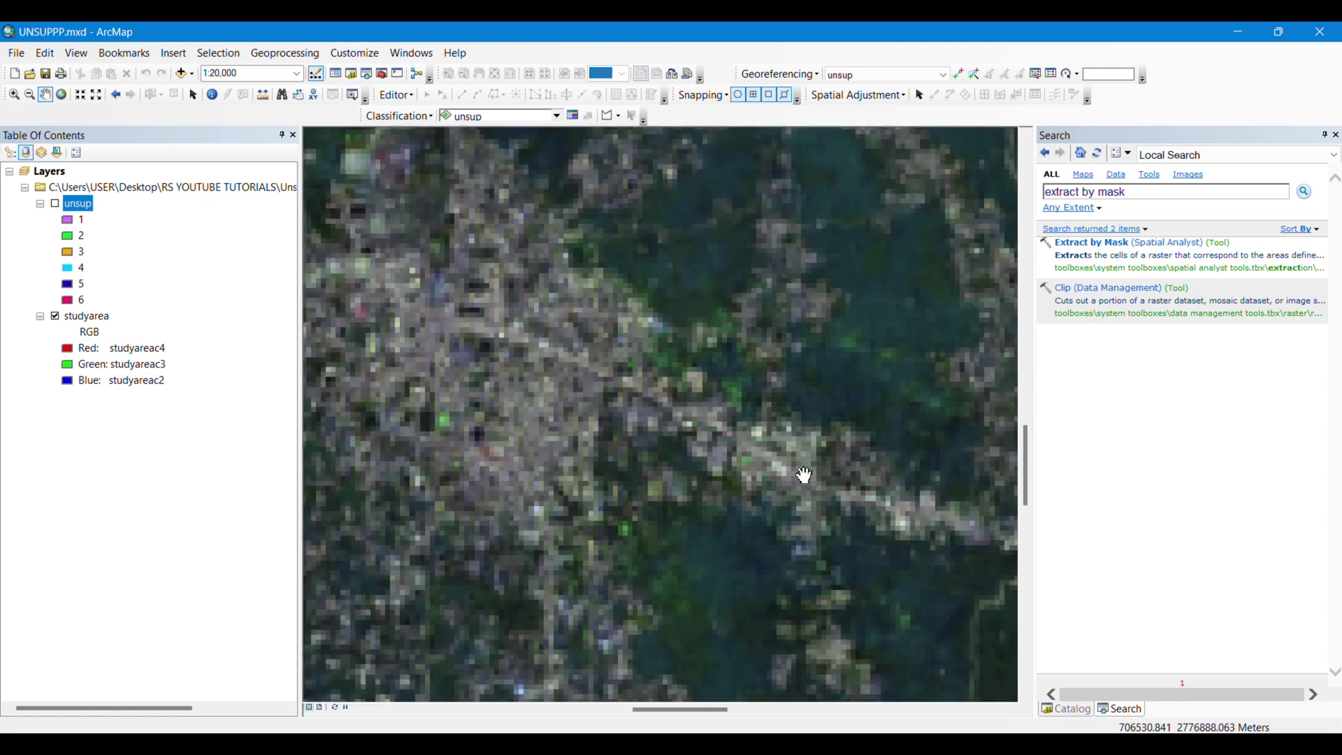
{"action": "scroll", "coordinate": [779, 469], "scroll_direction": "up", "scroll_amount": 3}
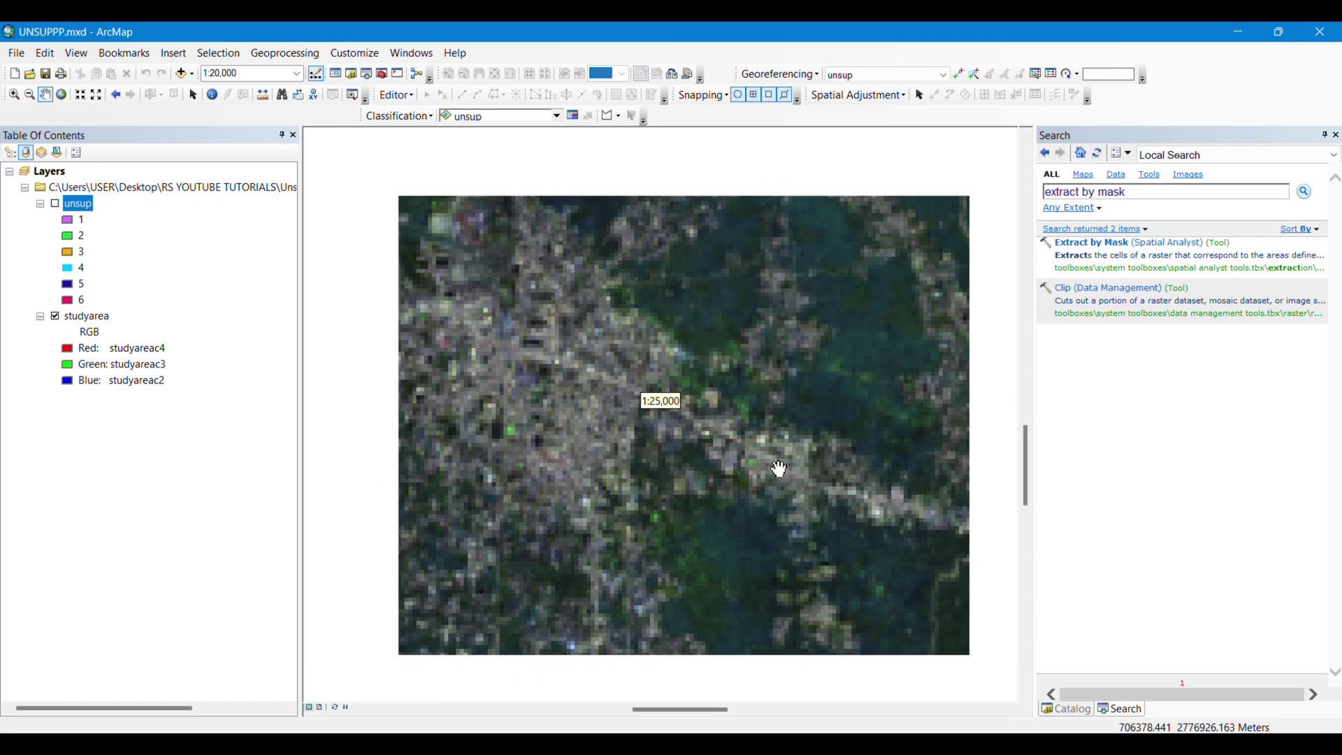
{"action": "scroll", "coordinate": [779, 468], "scroll_direction": "up", "scroll_amount": 2}
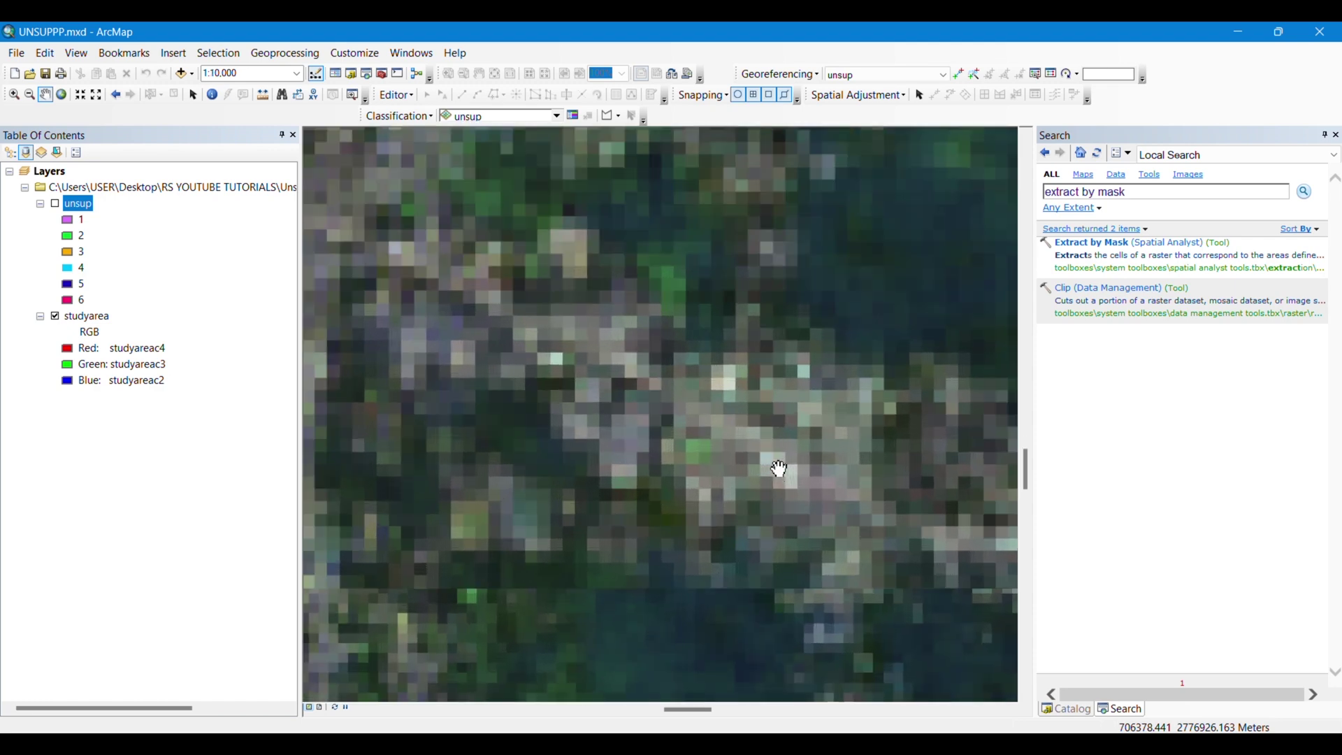
{"action": "scroll", "coordinate": [787, 470], "scroll_direction": "up", "scroll_amount": 1}
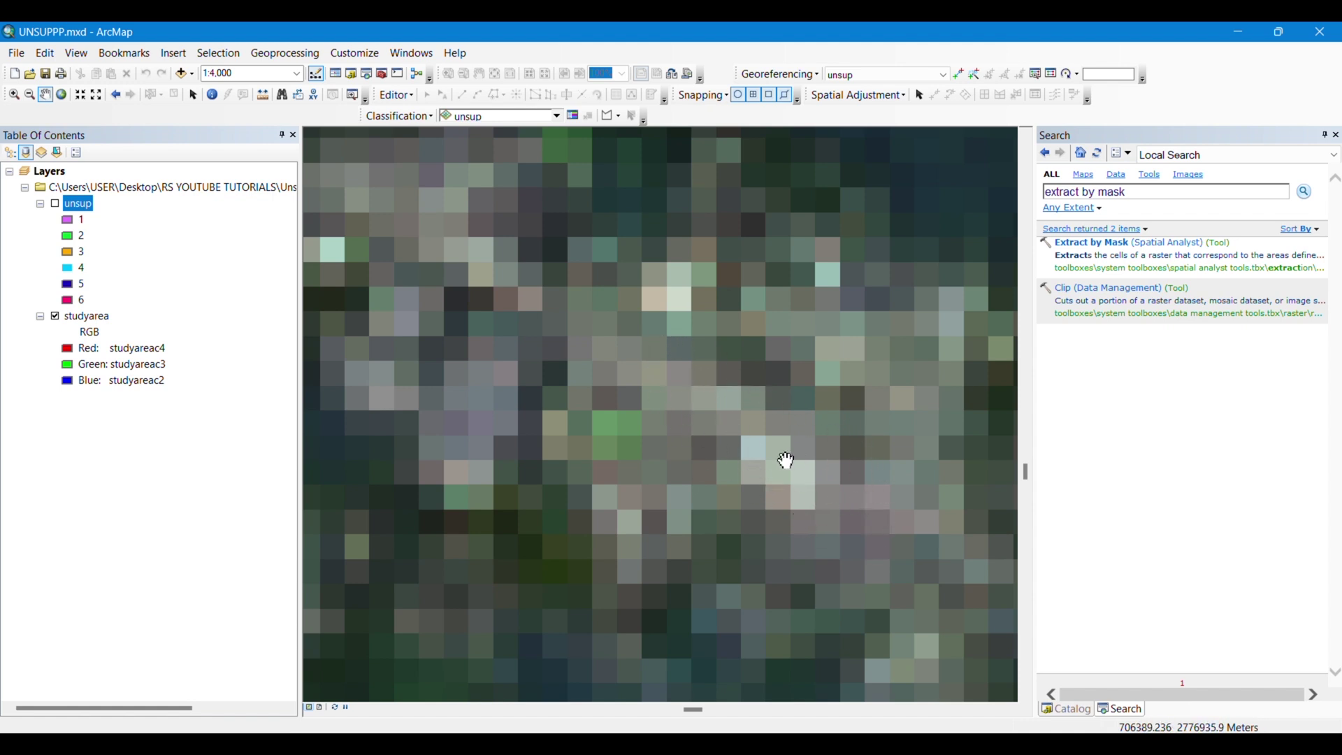
{"action": "scroll", "coordinate": [787, 460], "scroll_direction": "down", "scroll_amount": 1}
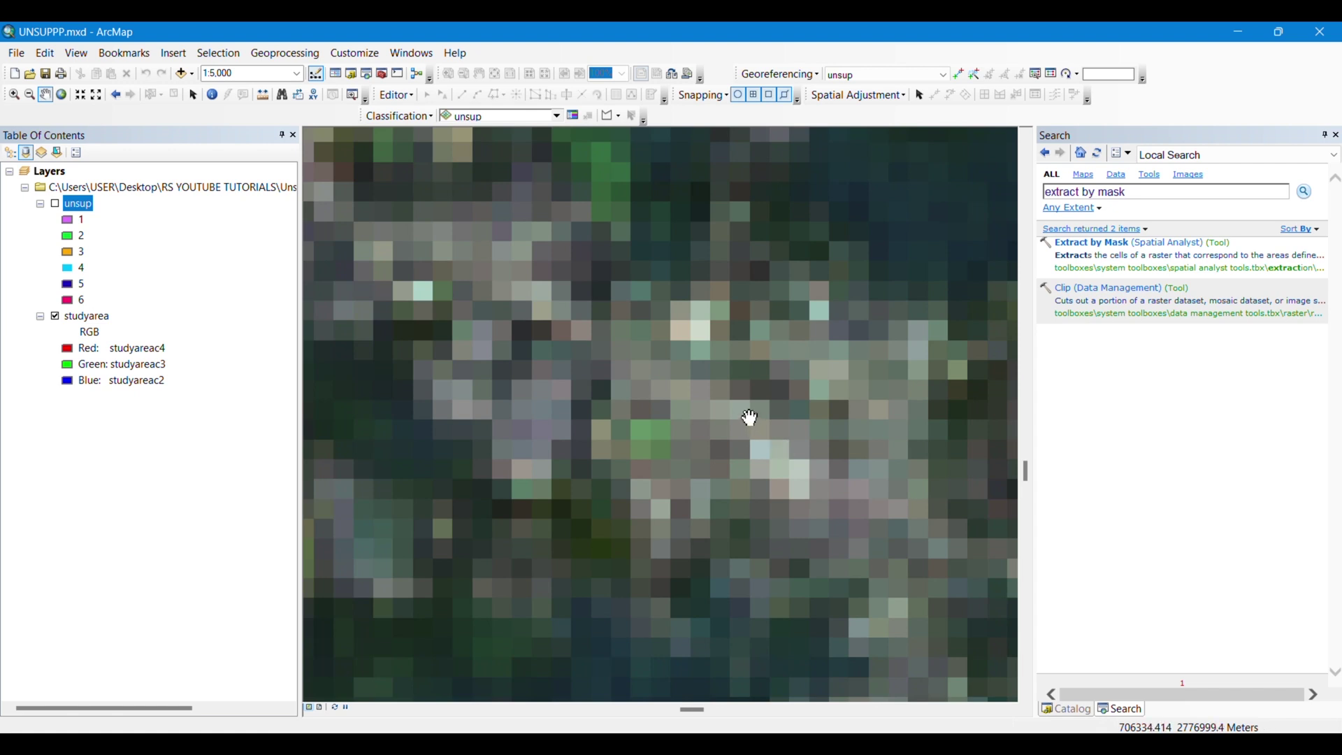
{"action": "scroll", "coordinate": [804, 456], "scroll_direction": "down", "scroll_amount": 1}
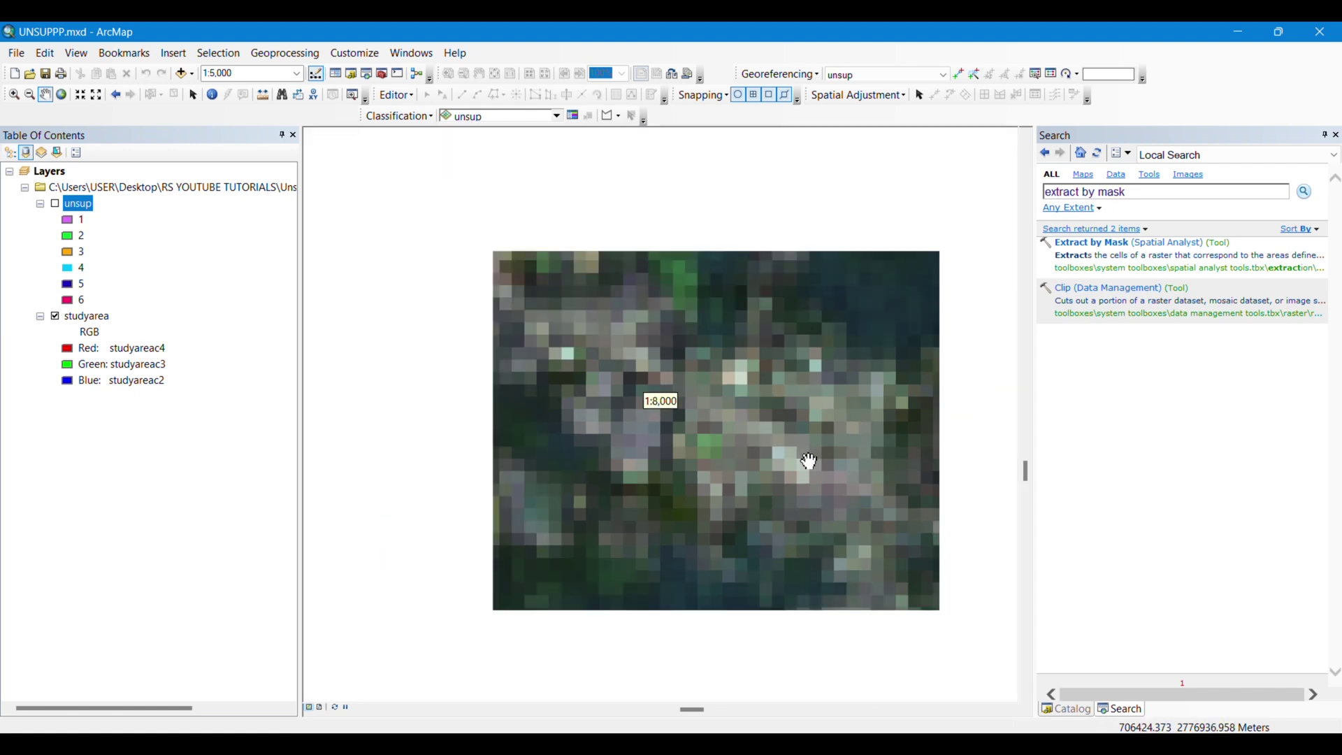
{"action": "scroll", "coordinate": [809, 462], "scroll_direction": "down", "scroll_amount": 4}
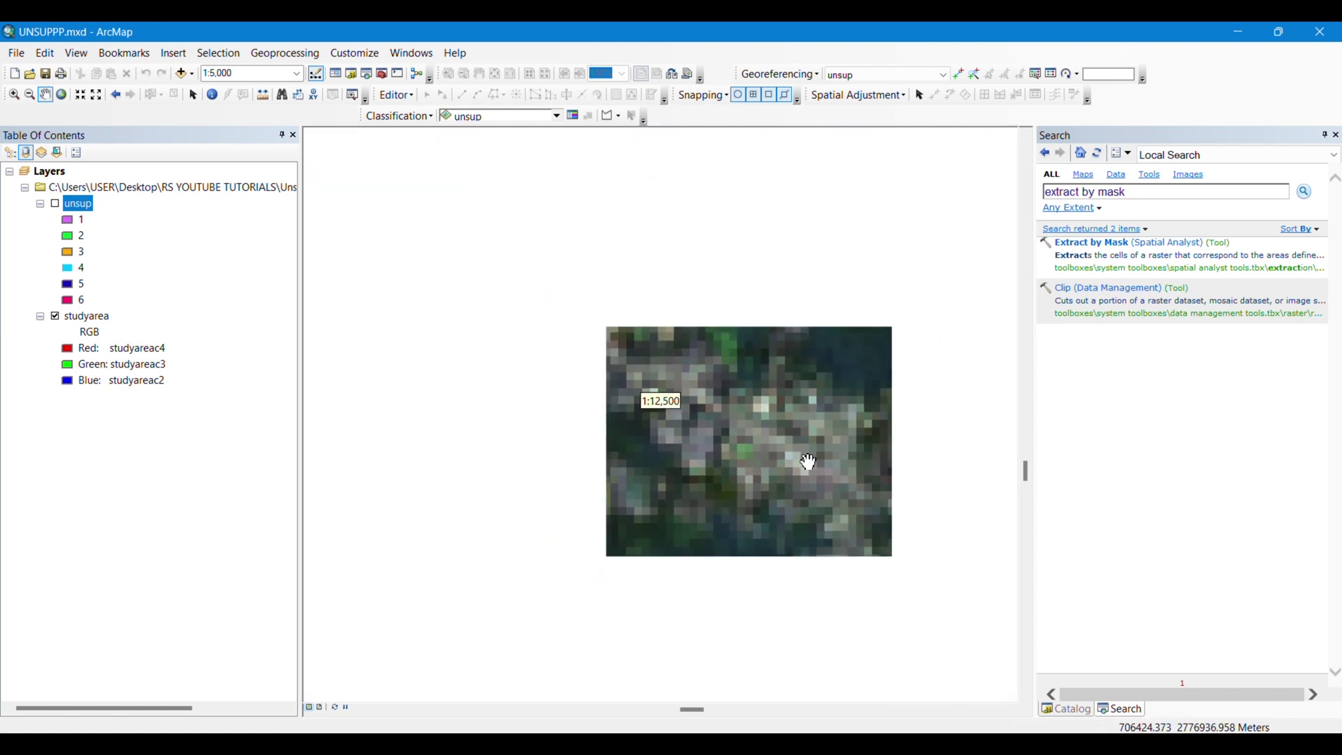
{"action": "scroll", "coordinate": [808, 462], "scroll_direction": "up", "scroll_amount": 5}
{"action": "scroll", "coordinate": [806, 462], "scroll_direction": "up", "scroll_amount": 2}
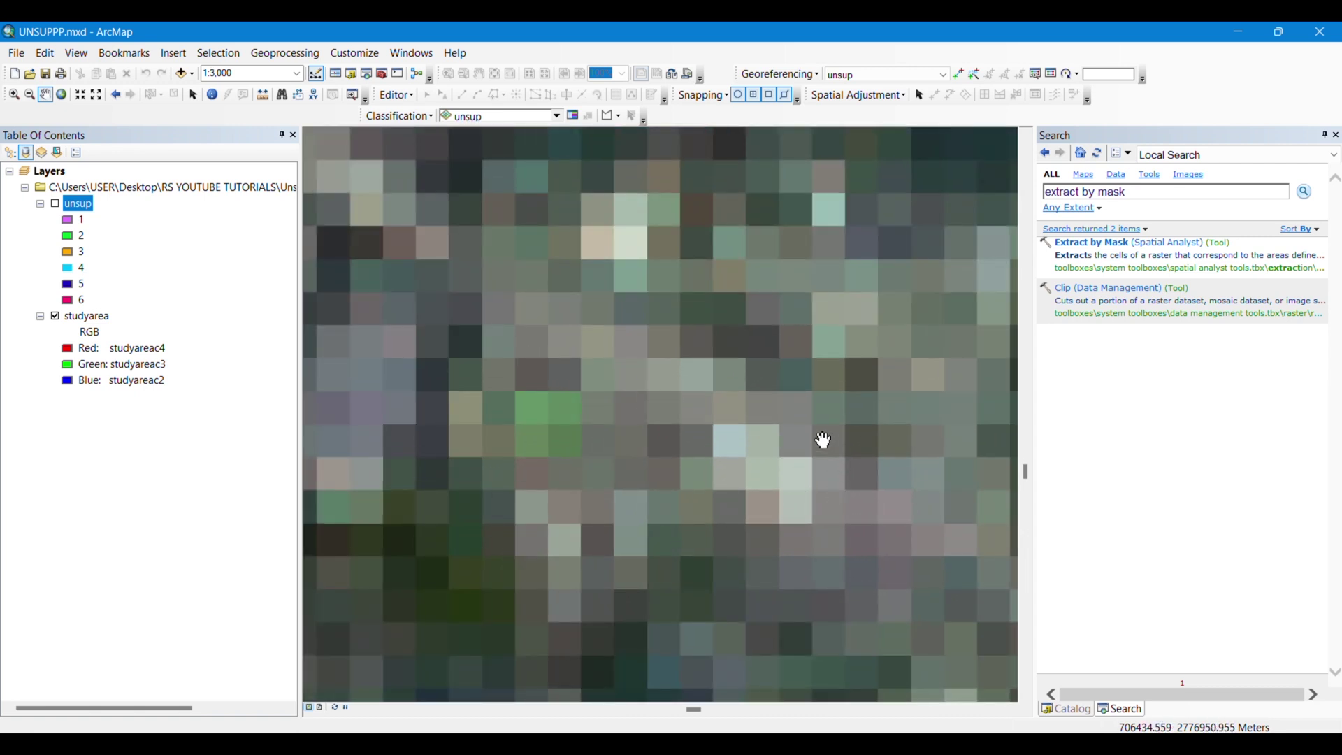
- Switch the unsup layer on, off and on again to compare its classes with the individual built-up and green pixels
{"action": "left_click", "coordinate": [55, 205]}
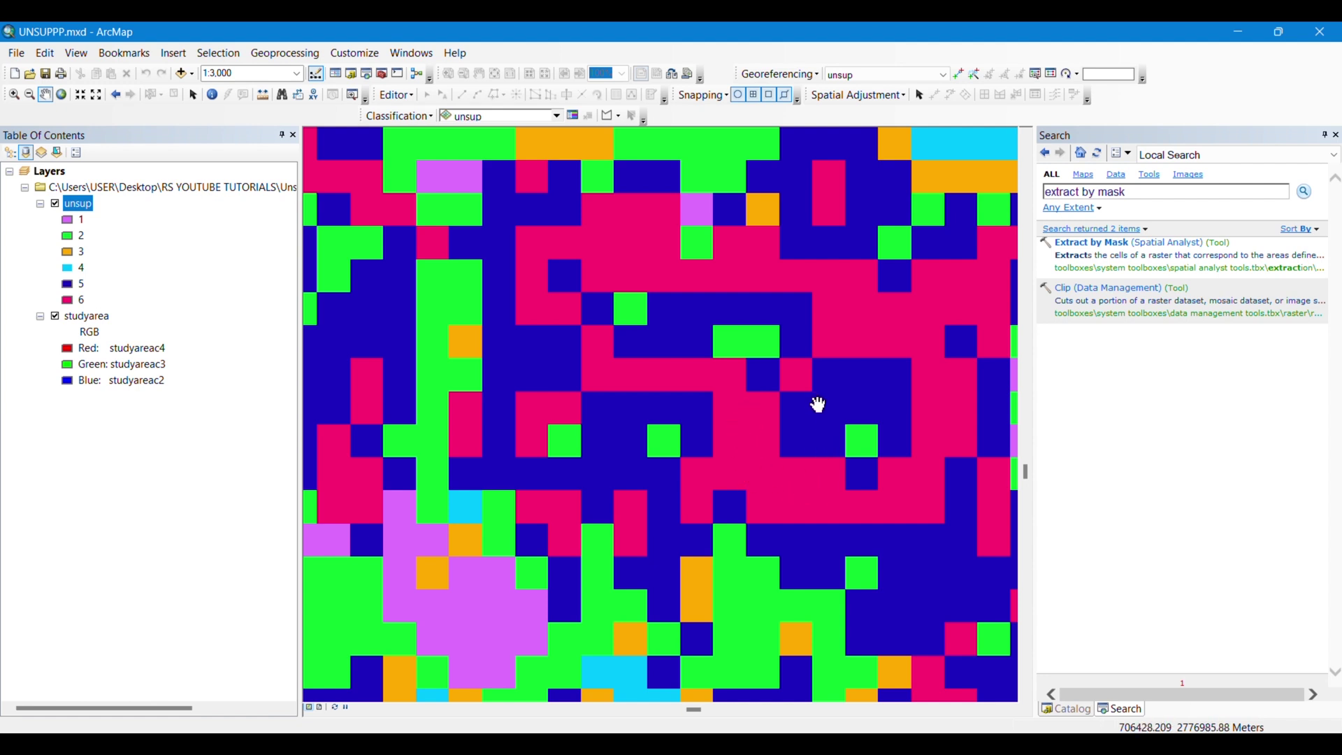
{"action": "left_click", "coordinate": [55, 203]}
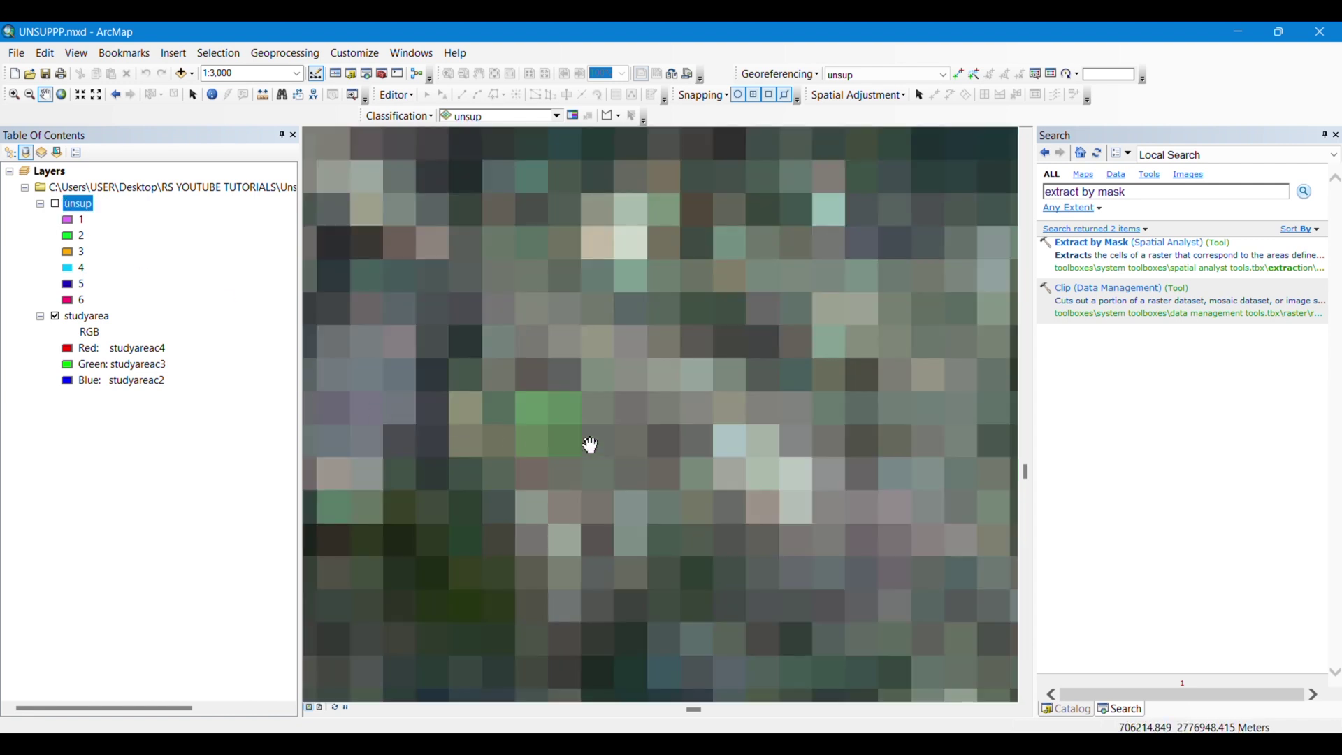
{"action": "left_click", "coordinate": [55, 205]}
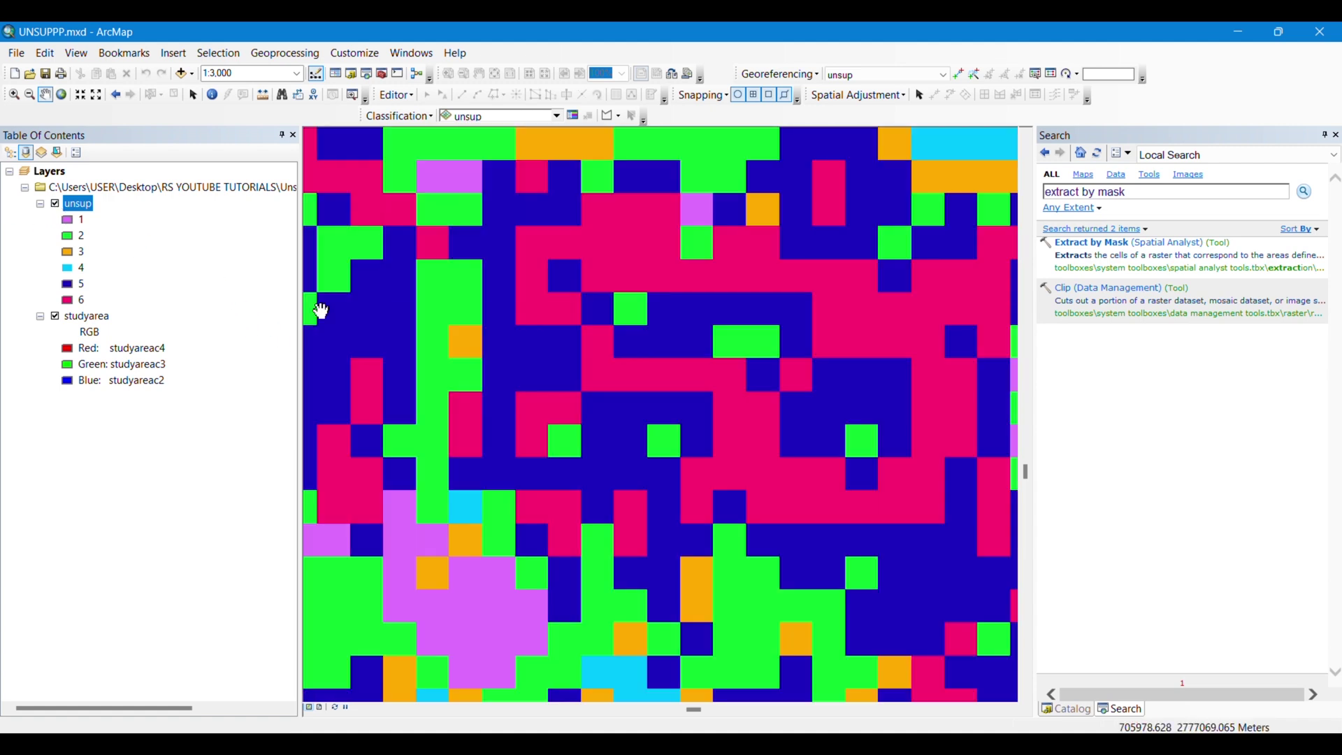
- Group classes 5 and 6 of the unsup layer into a single value in its unique-values symbology
{"action": "left_click", "coordinate": [55, 204]}
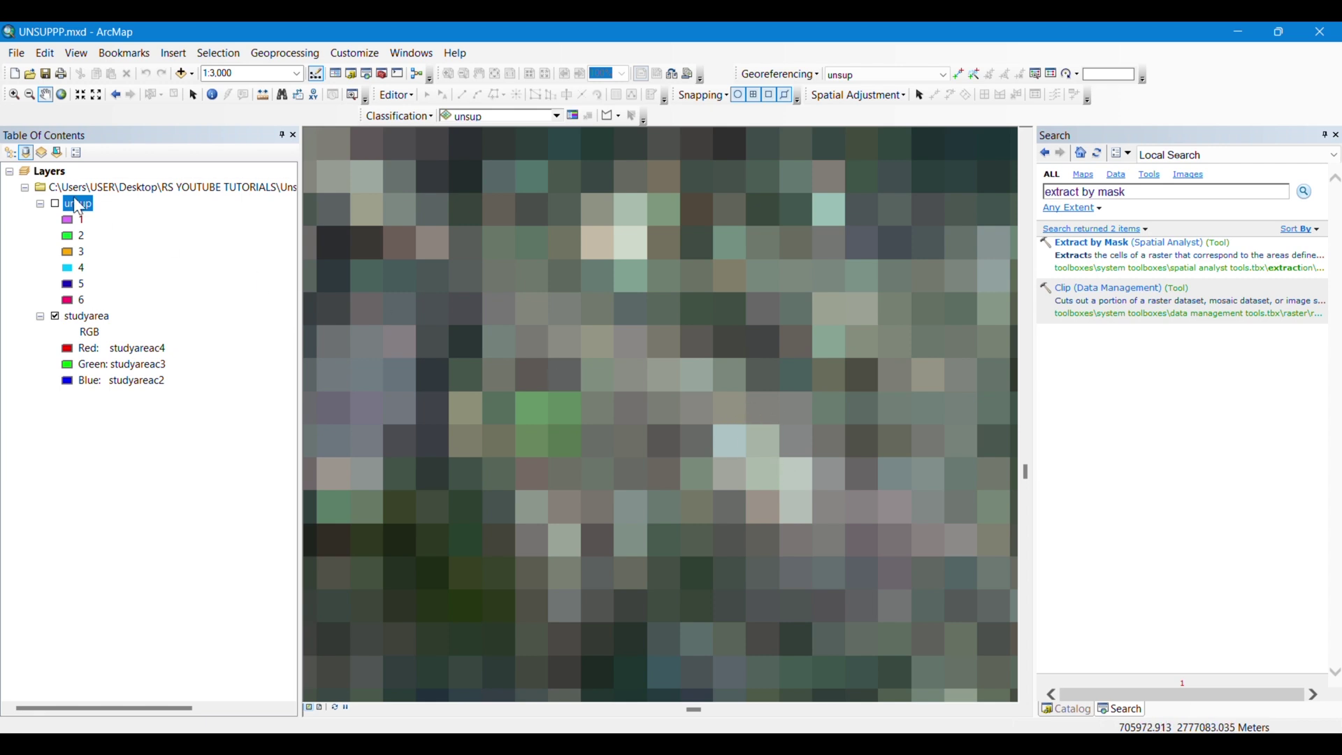
{"action": "left_click", "coordinate": [55, 205]}
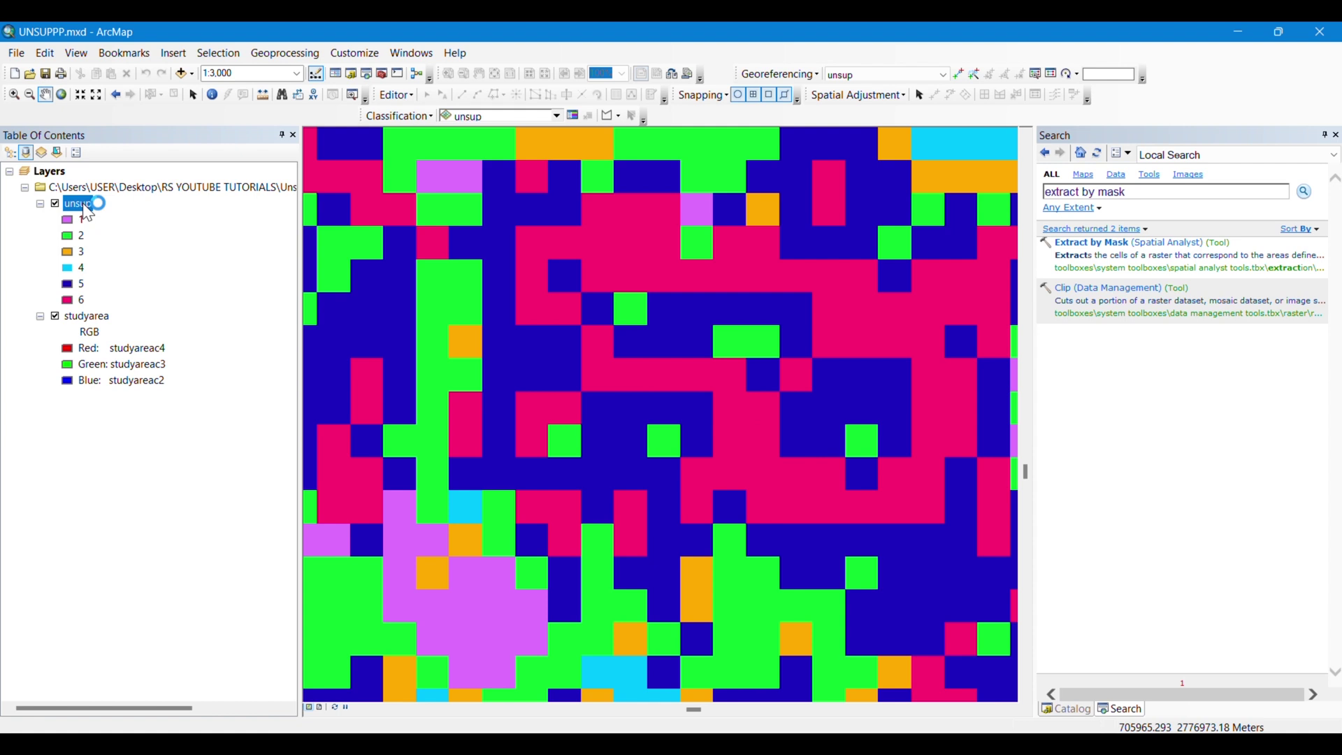
{"action": "right_click", "coordinate": [85, 207]}
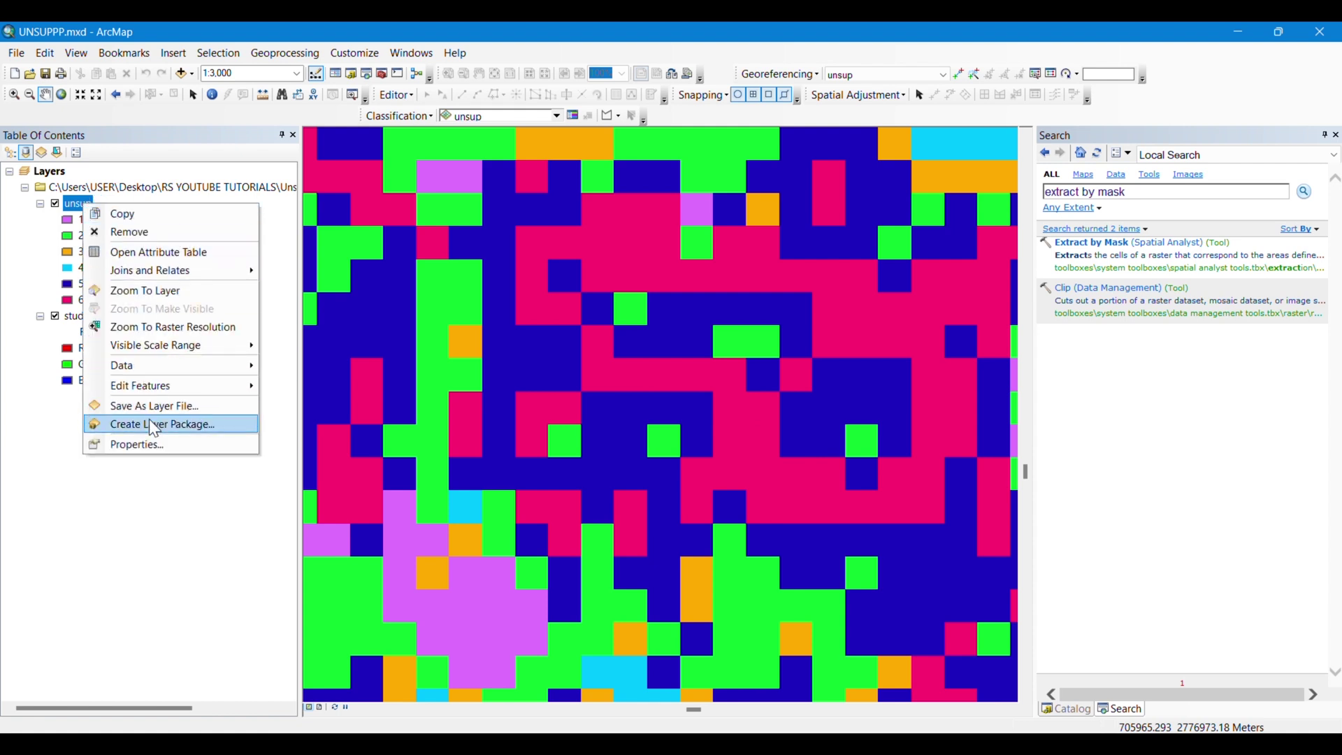
{"action": "left_click", "coordinate": [148, 443]}
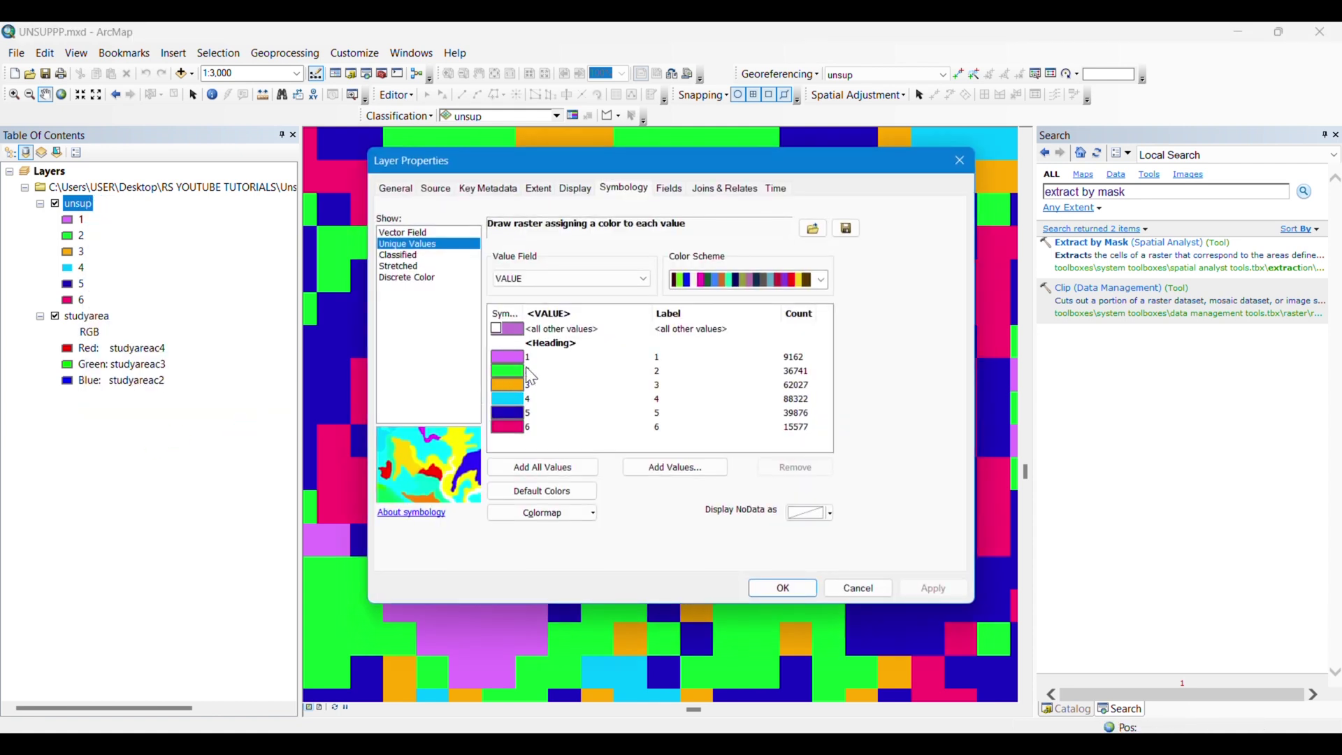
{"action": "left_click", "coordinate": [510, 431]}
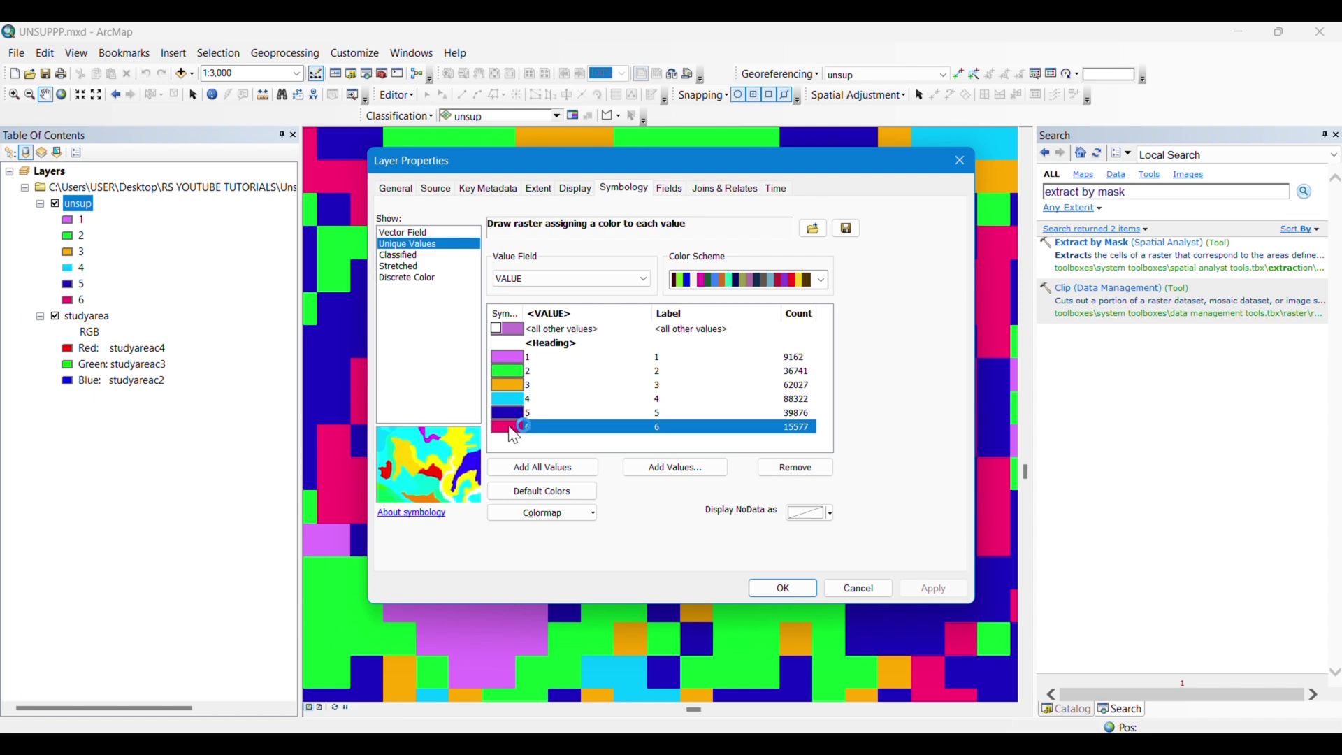
{"action": "left_click", "coordinate": [514, 417], "text": "ctrl"}
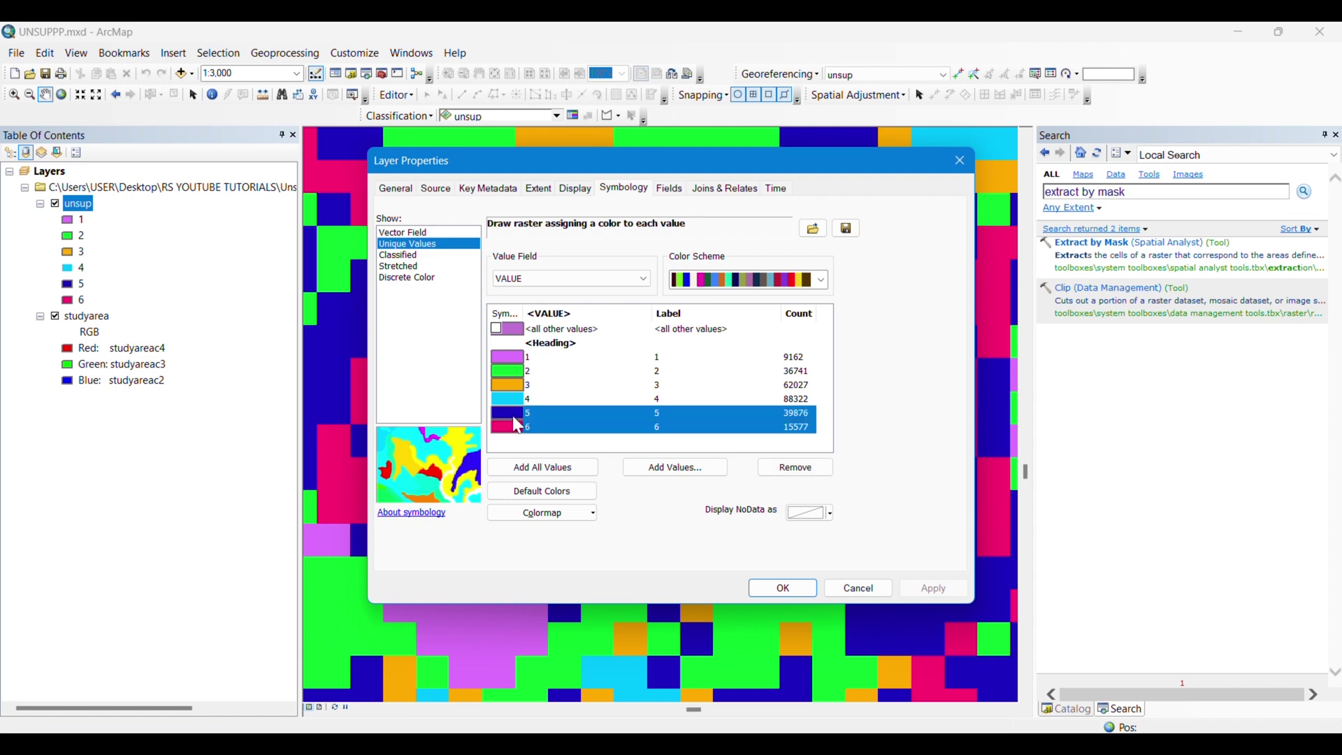
{"action": "right_click", "coordinate": [514, 417]}
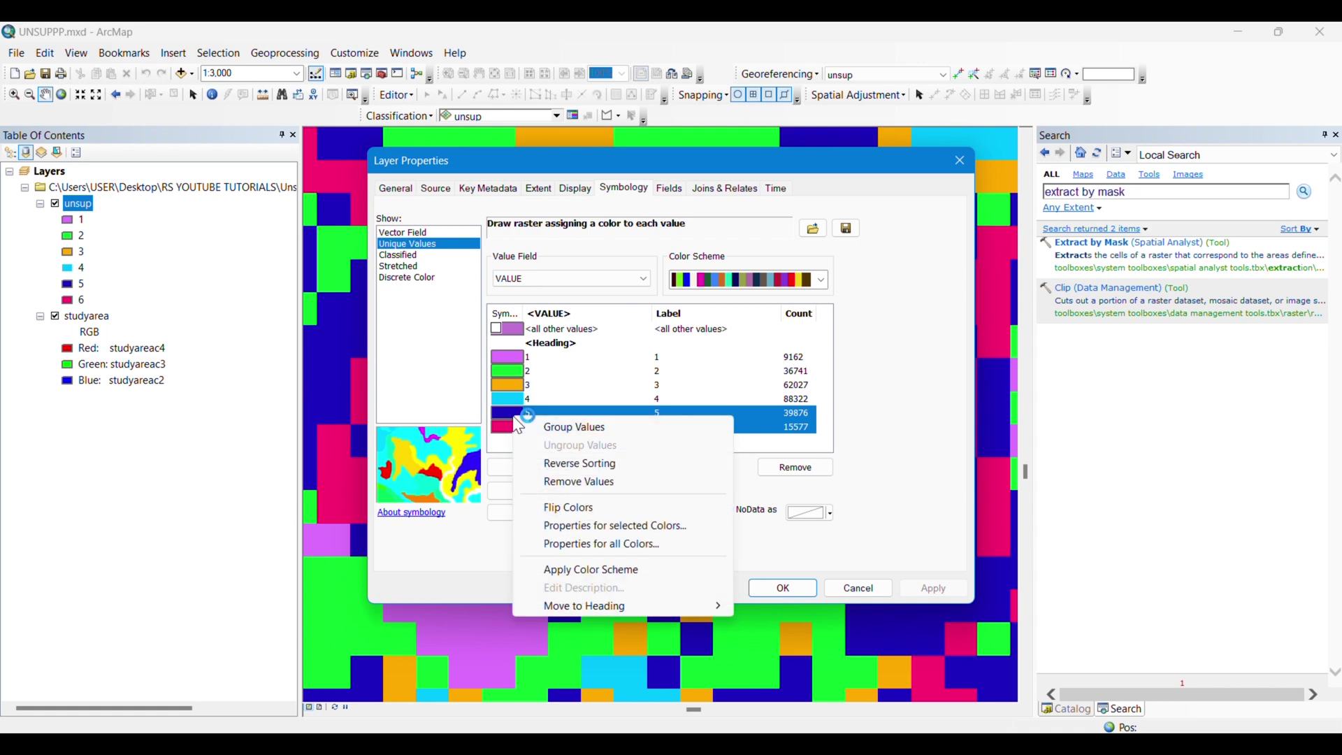
{"action": "left_click", "coordinate": [560, 428]}
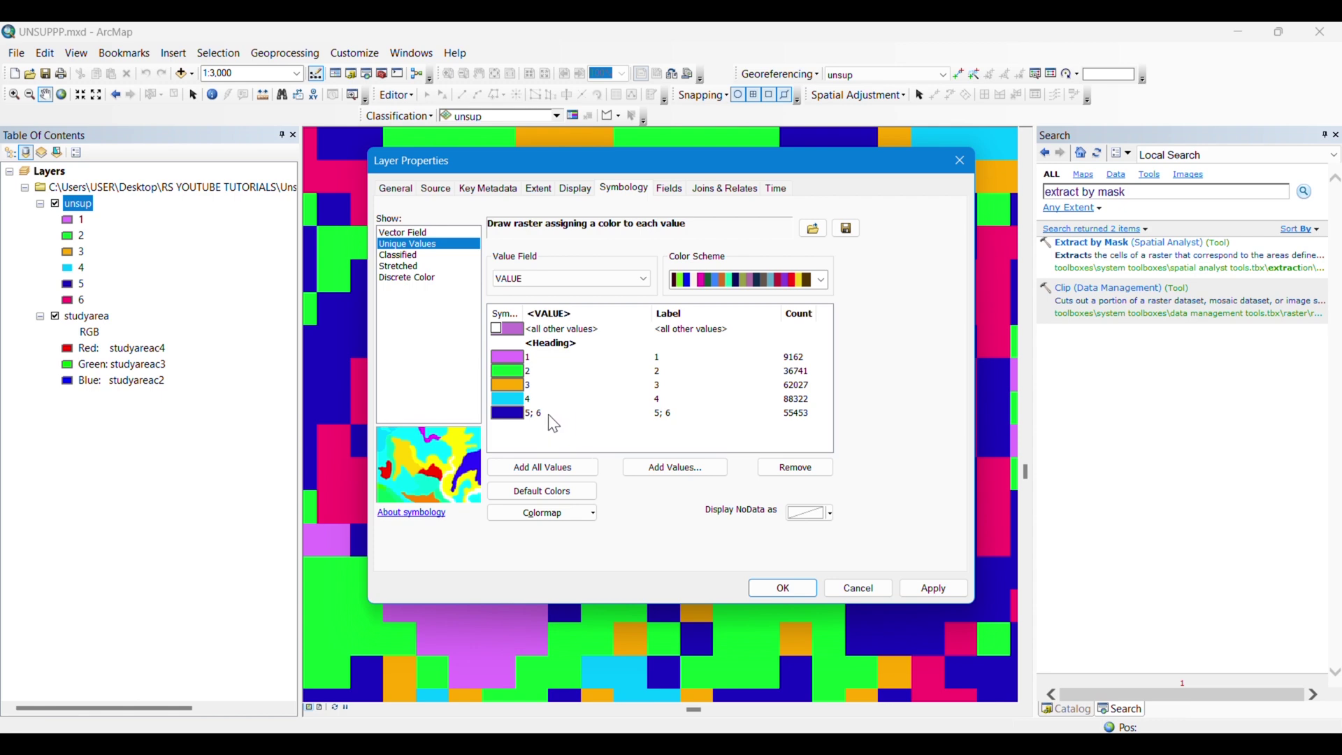
- Label the grouped 5; 6 class "sett" and colour it red
{"action": "left_click", "coordinate": [553, 420]}
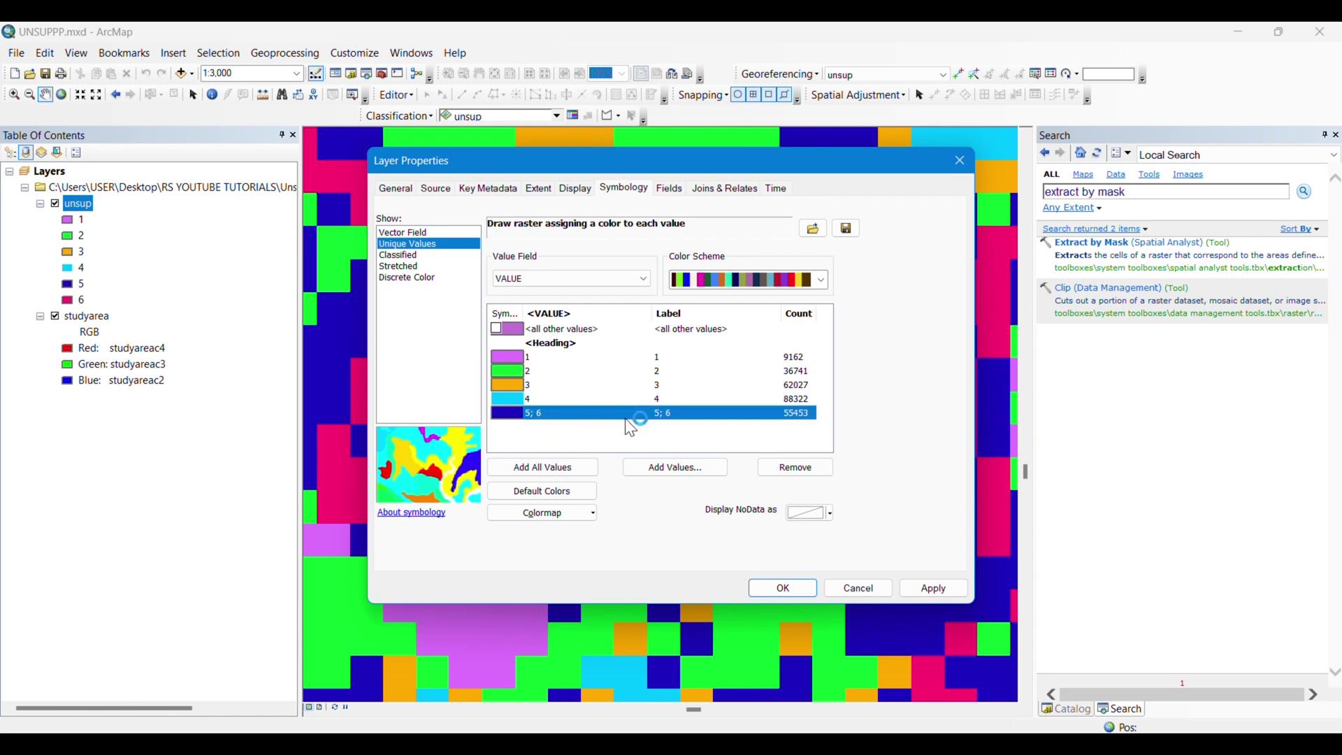
{"action": "left_click", "coordinate": [678, 420]}
{"action": "left_click", "coordinate": [688, 420]}
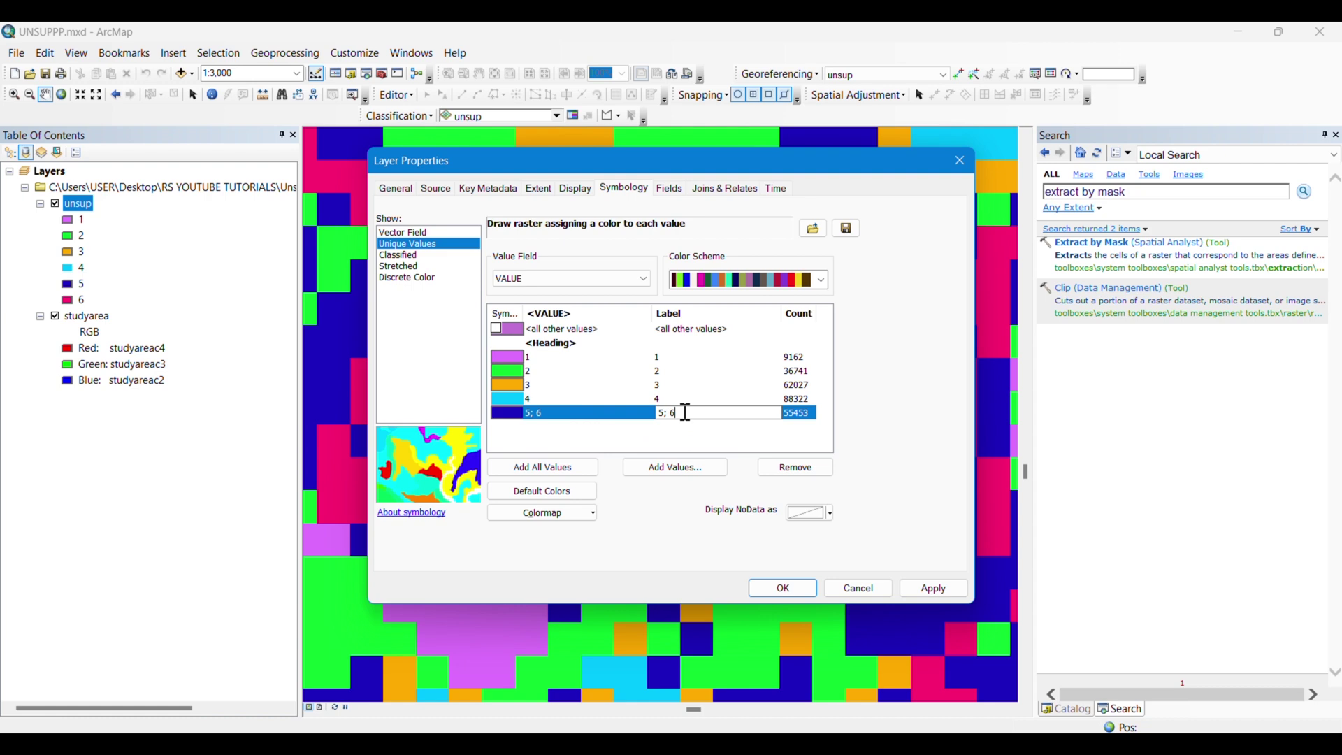
{"action": "double_click", "coordinate": [677, 411]}
{"action": "left_click", "coordinate": [594, 440]}
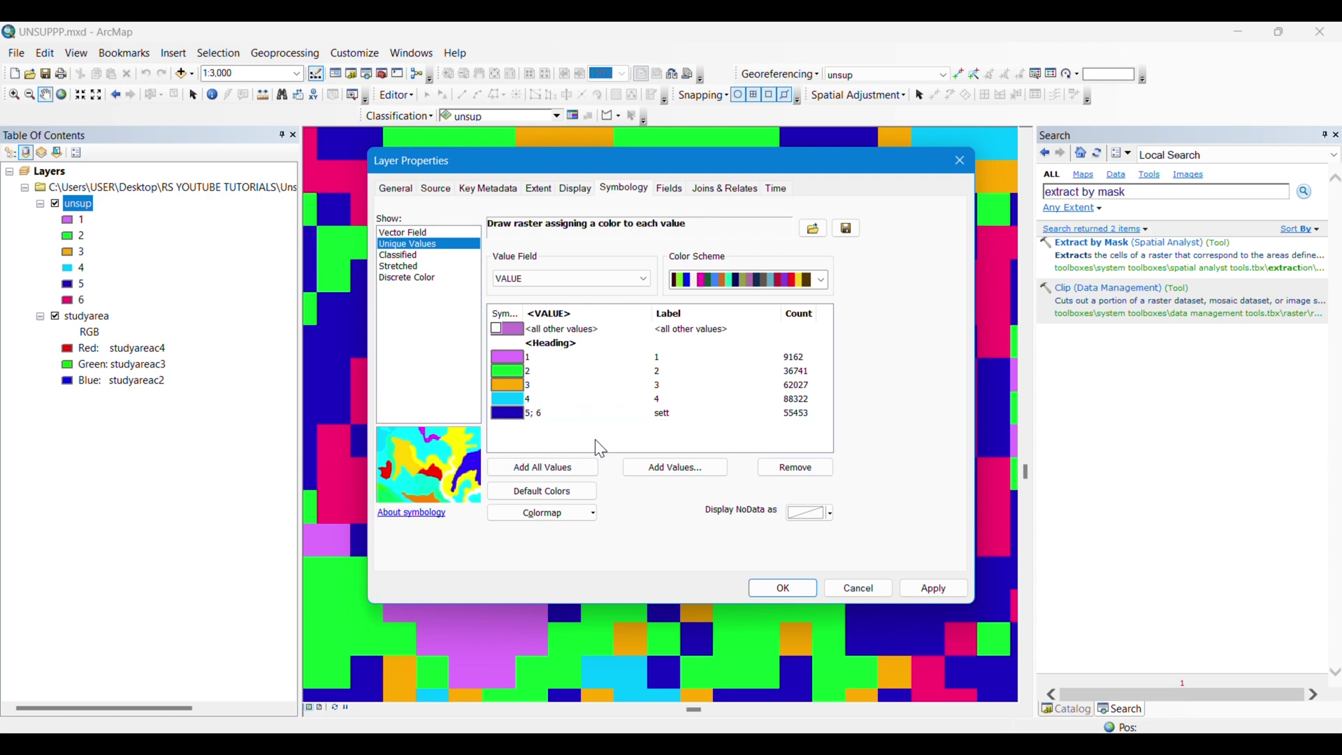
{"action": "left_click", "coordinate": [509, 413]}
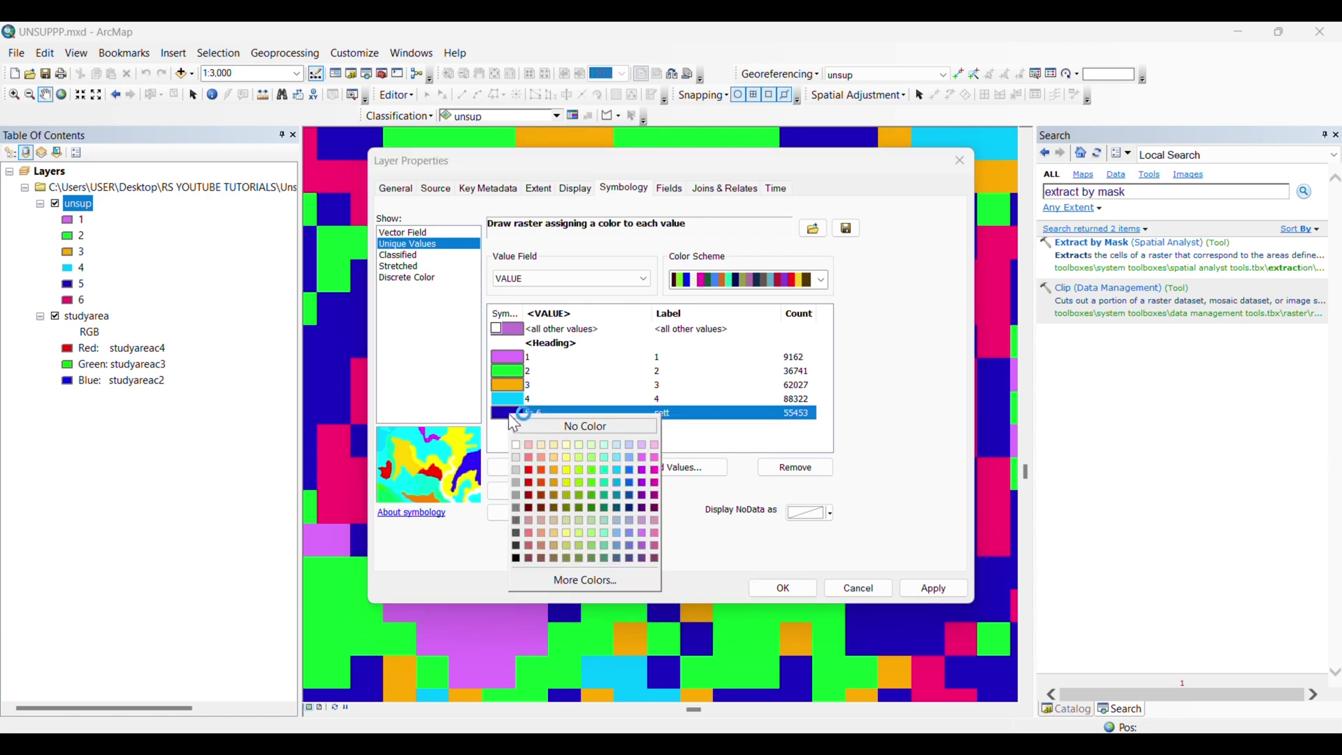
{"action": "left_click", "coordinate": [528, 470]}
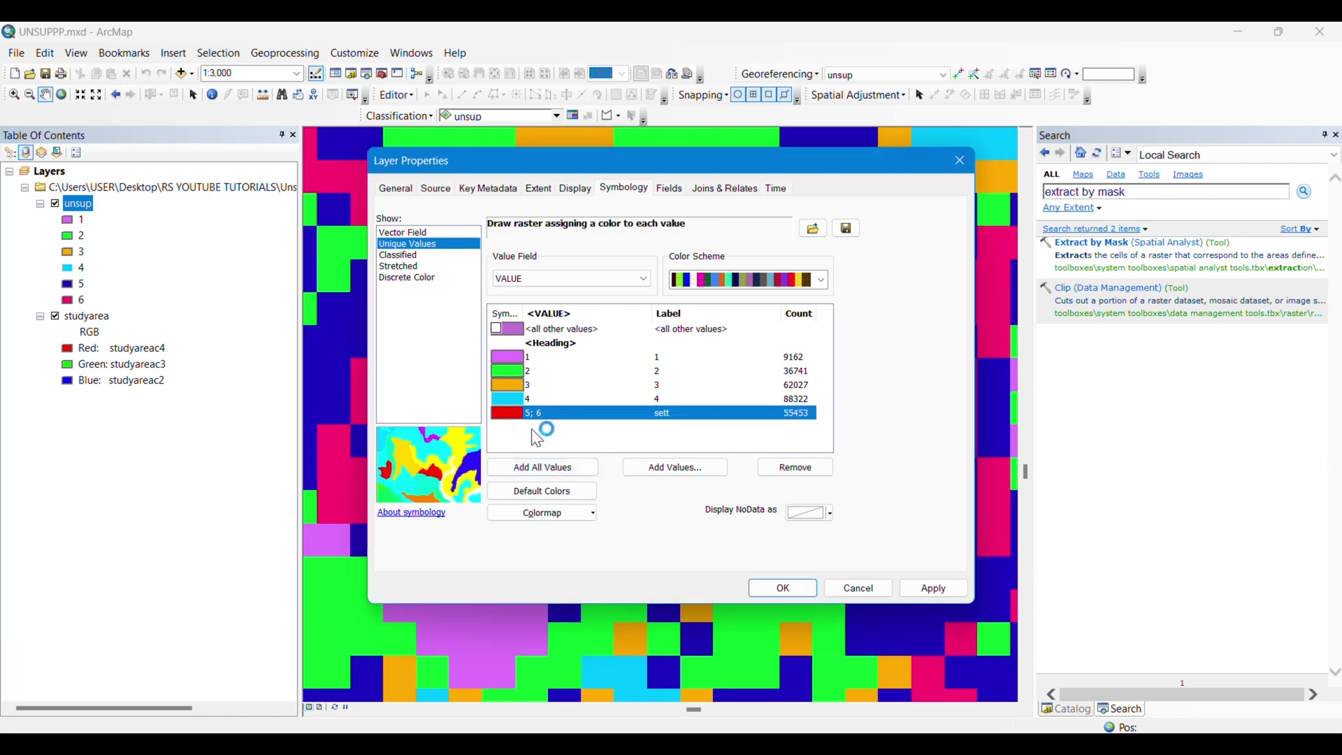
- Complete the grouped class's label as "settlement" and apply the unsup symbology changes
{"action": "left_click", "coordinate": [675, 428]}
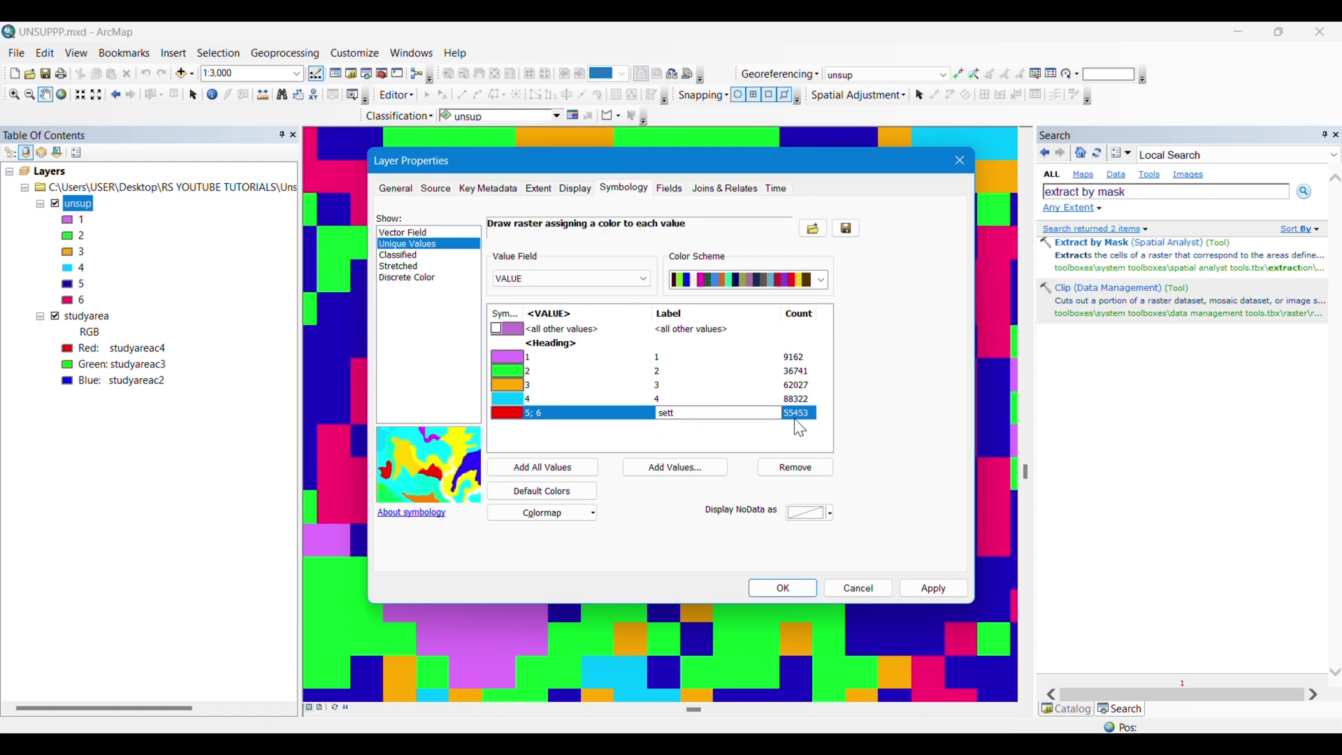
{"action": "type", "text": "lement"}
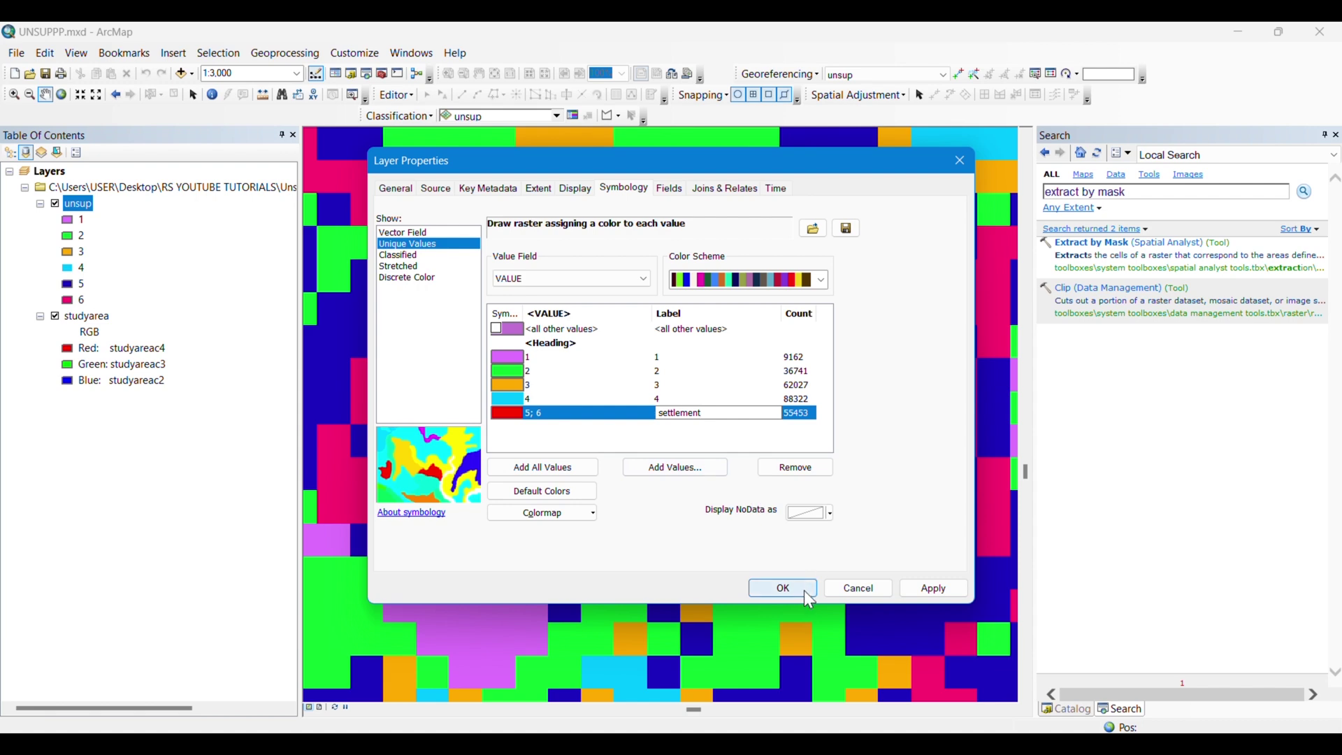
{"action": "left_click", "coordinate": [782, 589]}
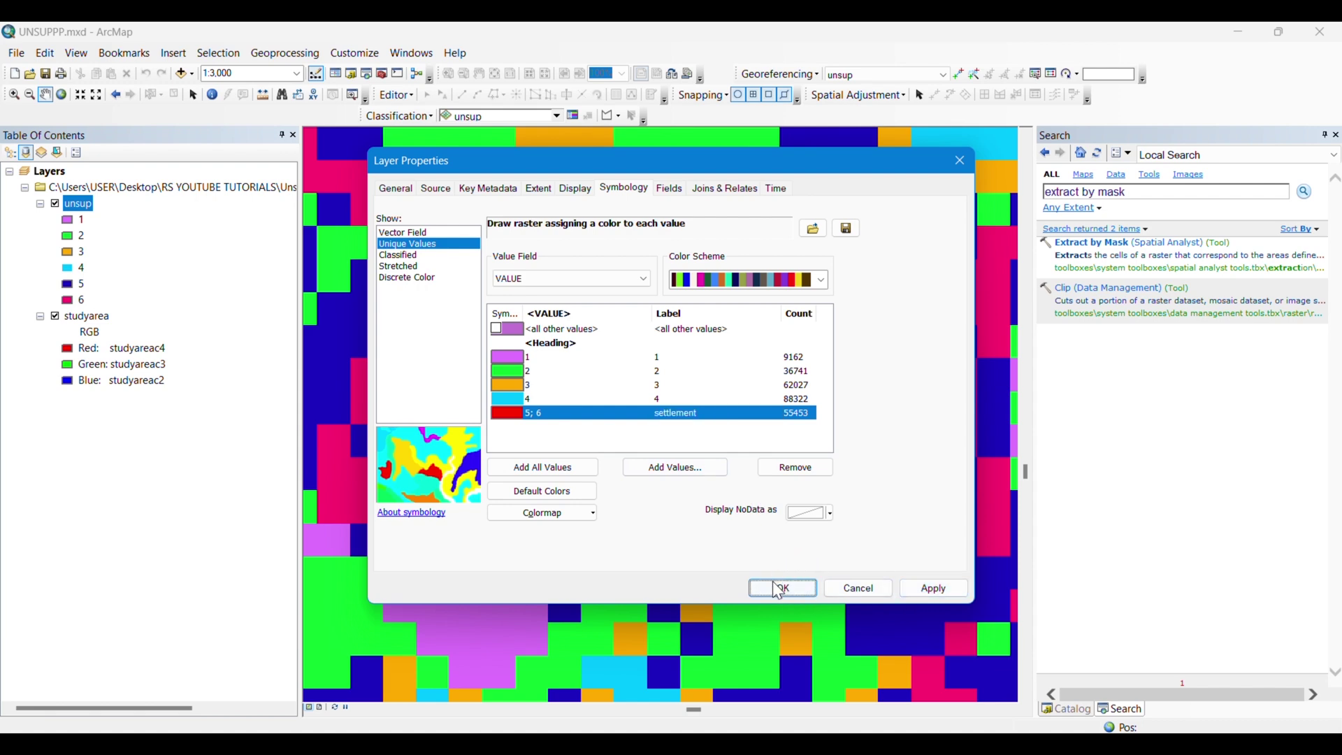
{"action": "left_click", "coordinate": [777, 590]}
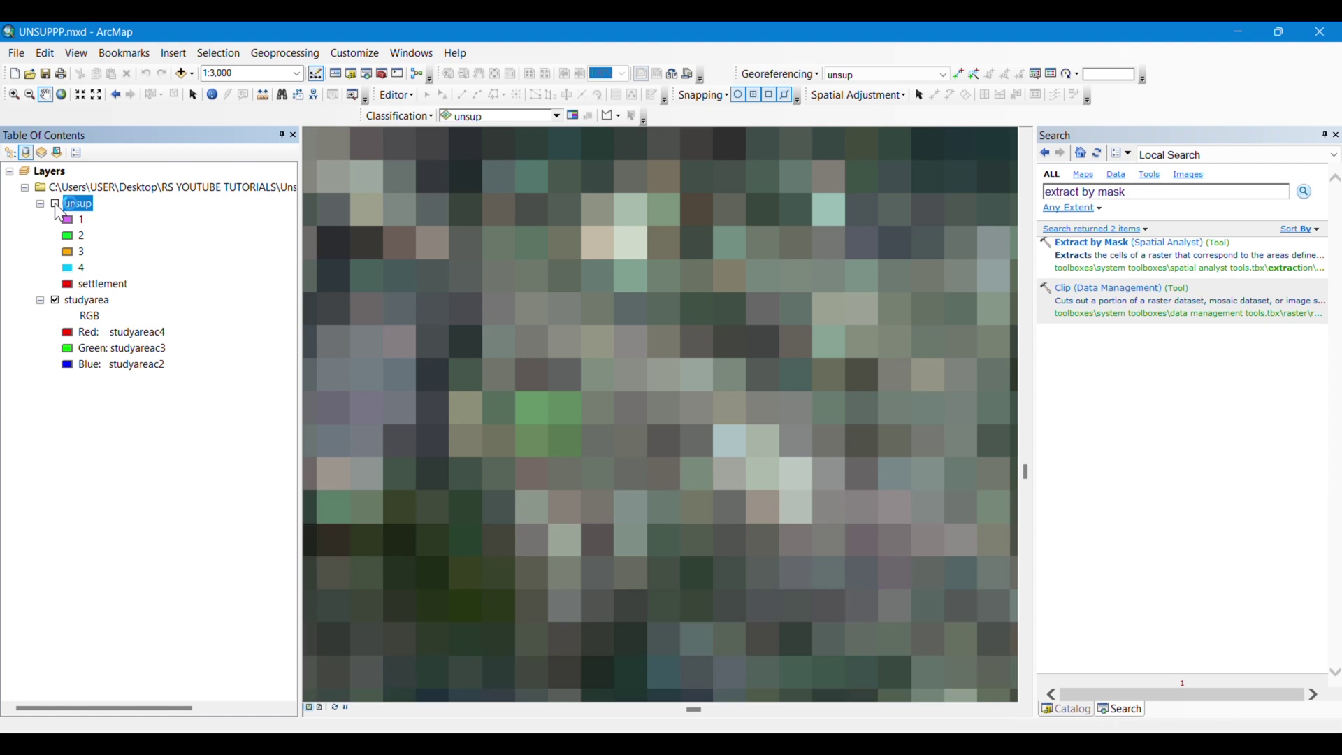
- Switch the unsup layer on and off to compare the red settlement class with the built-up pixels in the imagery
{"action": "left_click", "coordinate": [55, 204]}
{"action": "left_click", "coordinate": [56, 204]}
{"action": "left_click", "coordinate": [56, 204]}
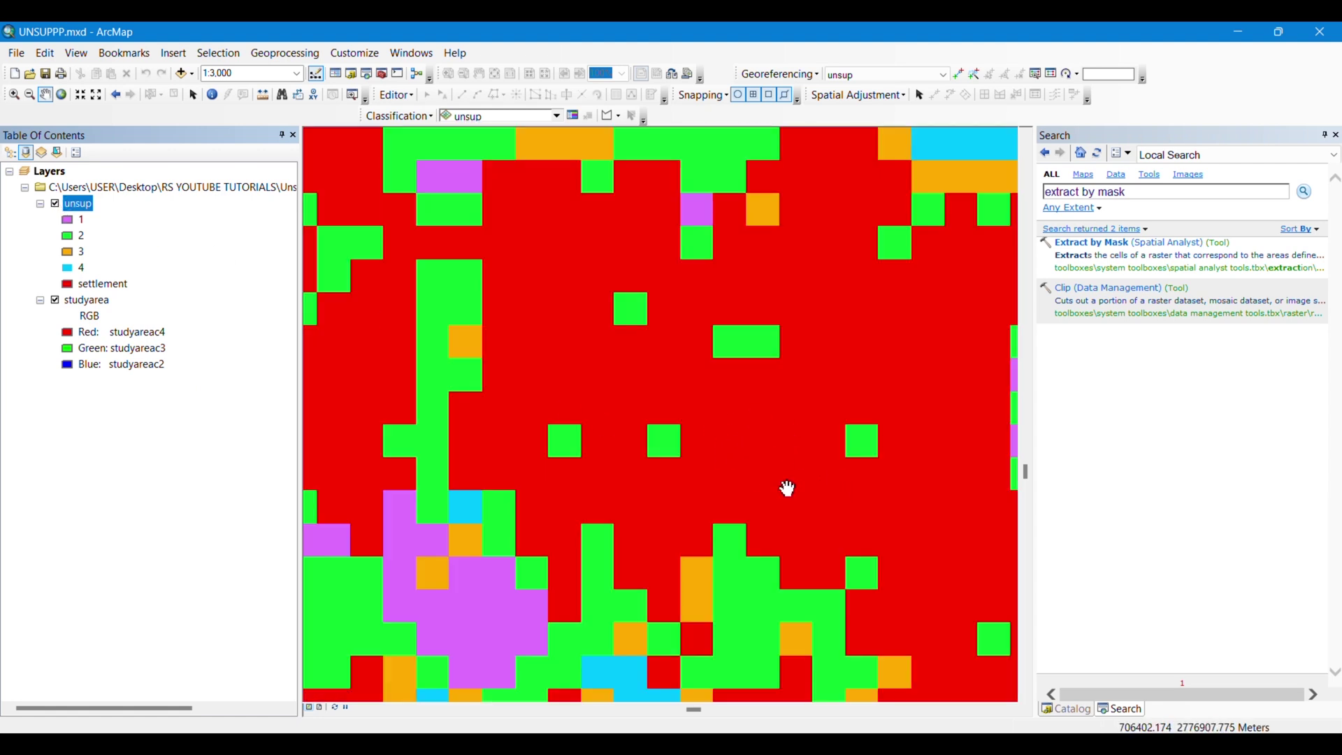
{"action": "scroll", "coordinate": [670, 486], "scroll_direction": "down", "scroll_amount": 1}
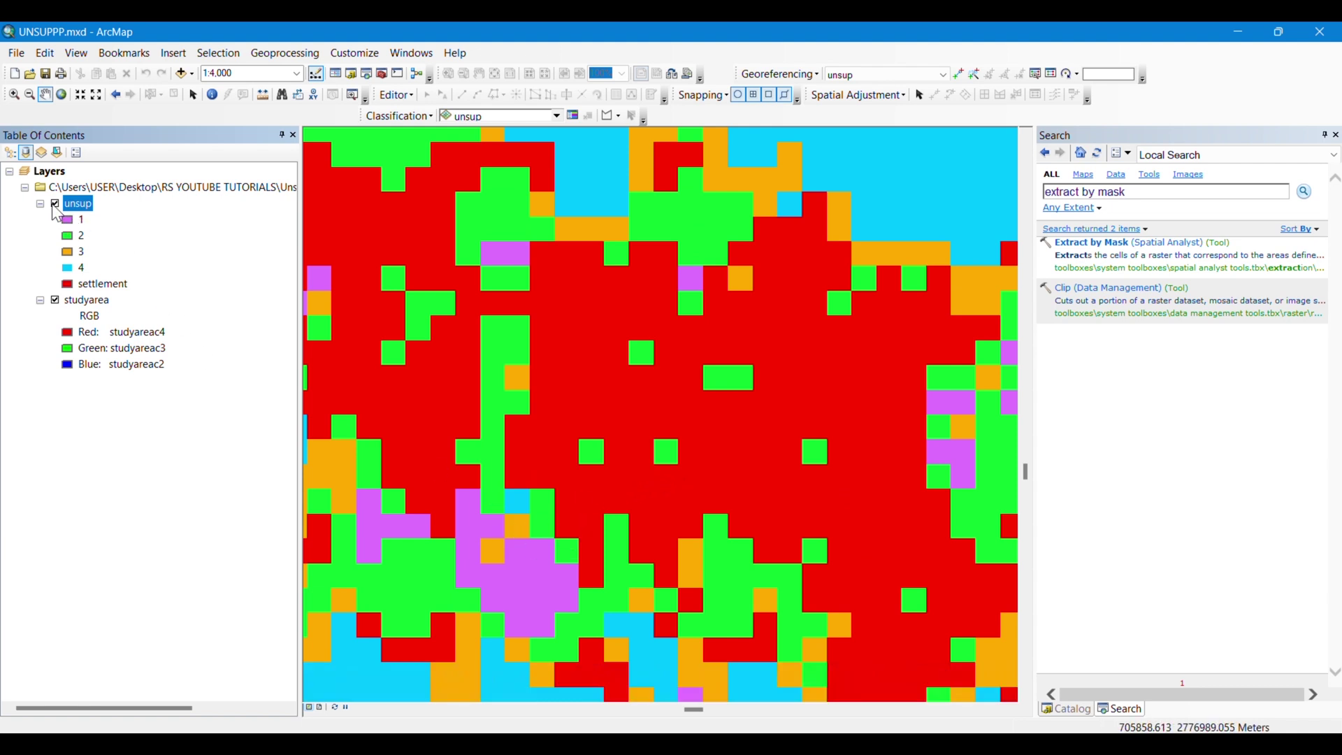
{"action": "left_click", "coordinate": [54, 204]}
- Examine the settlements, roads and dark vegetation around and south of the town in the studyarea imagery
{"action": "scroll", "coordinate": [752, 551], "scroll_direction": "down", "scroll_amount": 4}
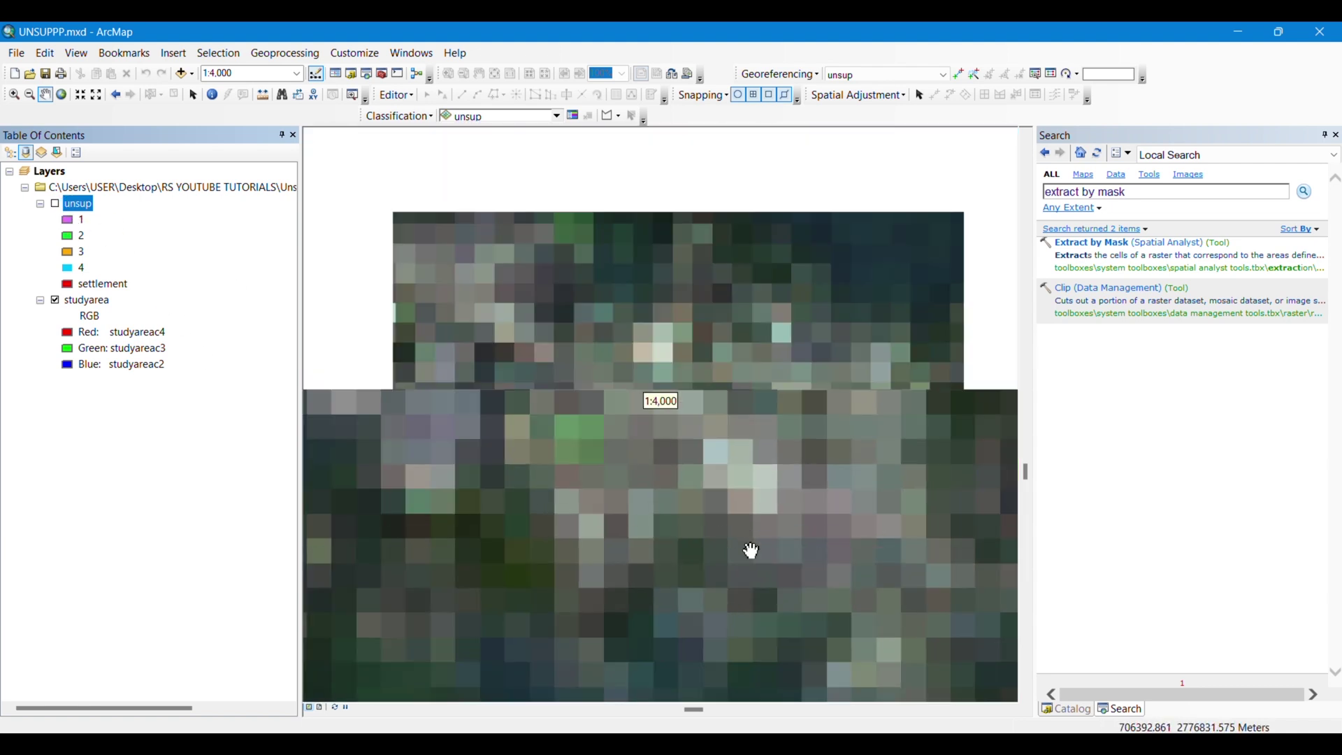
{"action": "scroll", "coordinate": [752, 551], "scroll_direction": "down", "scroll_amount": 3}
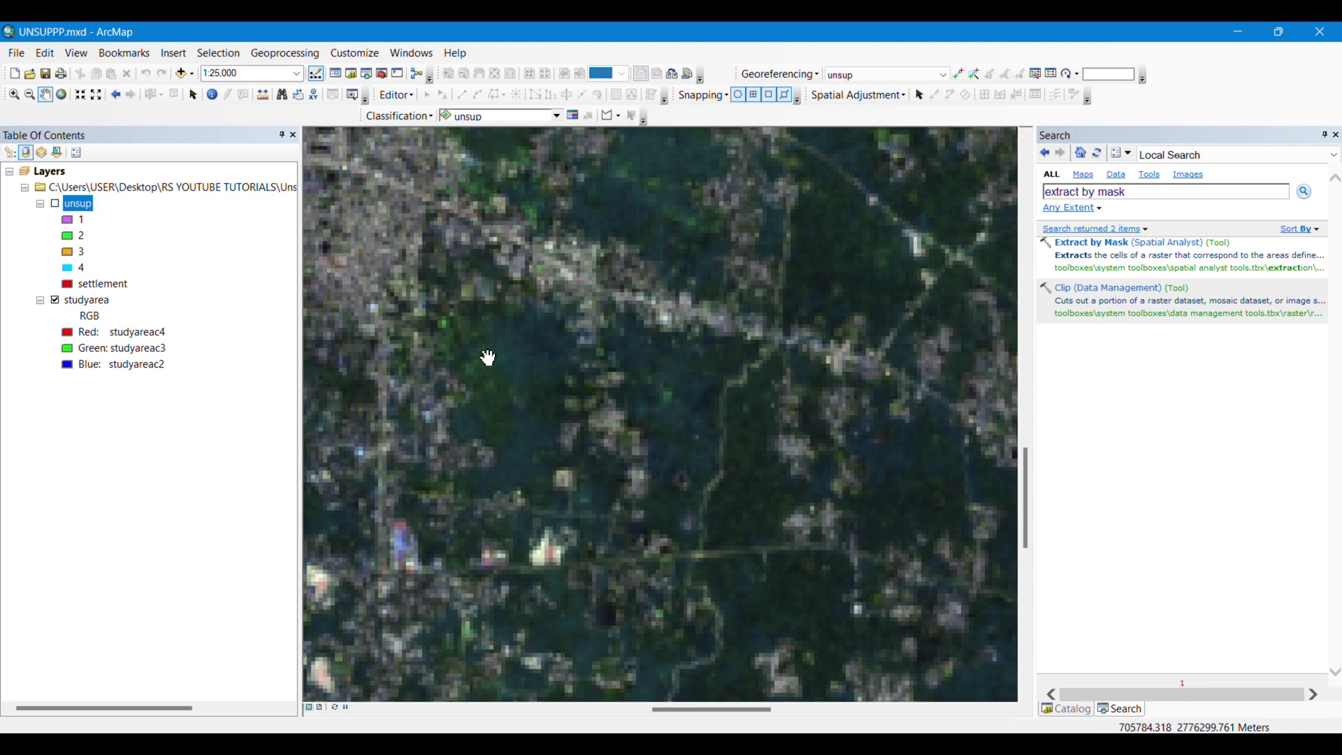
{"action": "left_click_drag", "start_coordinate": [689, 489], "coordinate": [804, 330]}
{"action": "left_click_drag", "start_coordinate": [599, 419], "coordinate": [758, 419]}
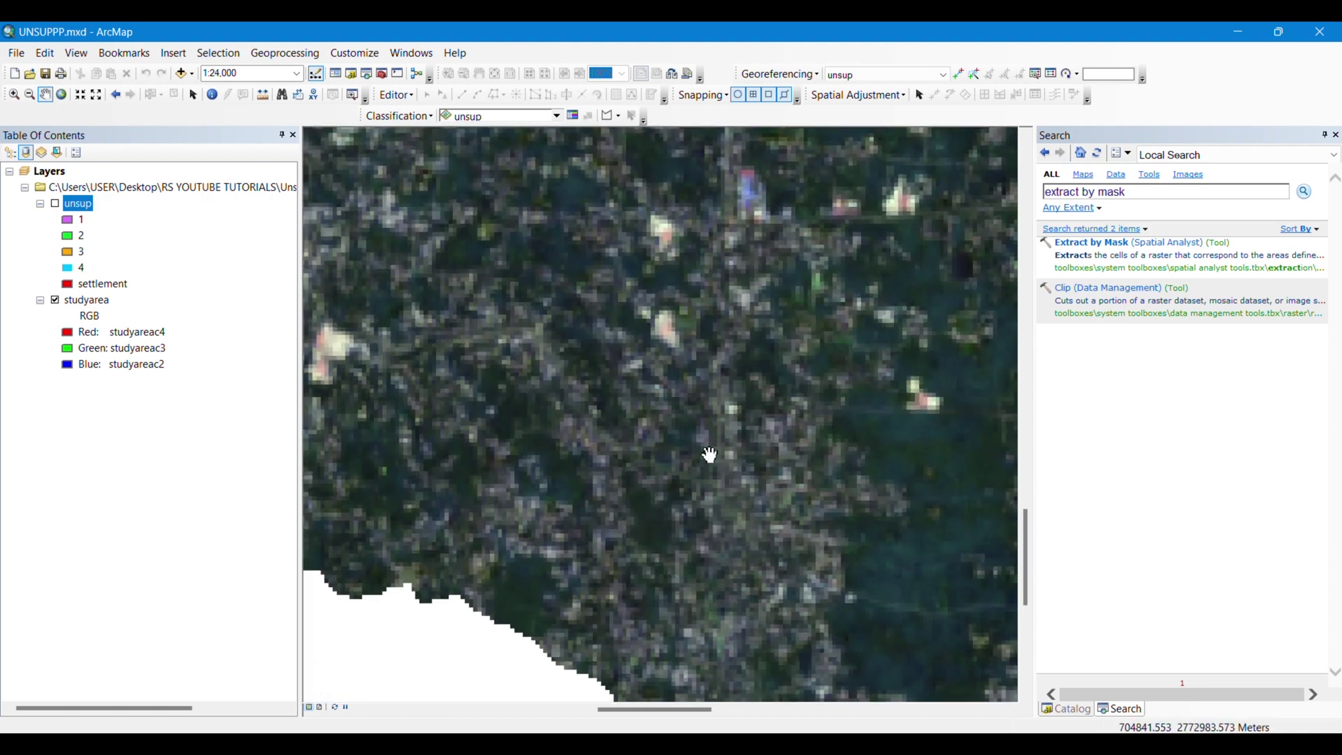
{"action": "scroll", "coordinate": [660, 309], "scroll_direction": "up", "scroll_amount": 1}
{"action": "left_click_drag", "start_coordinate": [660, 308], "coordinate": [743, 444]}
{"action": "scroll", "coordinate": [742, 444], "scroll_direction": "up", "scroll_amount": 1}
{"action": "scroll", "coordinate": [743, 444], "scroll_direction": "down", "scroll_amount": 1}
{"action": "scroll", "coordinate": [743, 443], "scroll_direction": "down", "scroll_amount": 1}
{"action": "left_click_drag", "start_coordinate": [713, 366], "coordinate": [838, 389]}
{"action": "scroll", "coordinate": [674, 450], "scroll_direction": "down", "scroll_amount": 2}
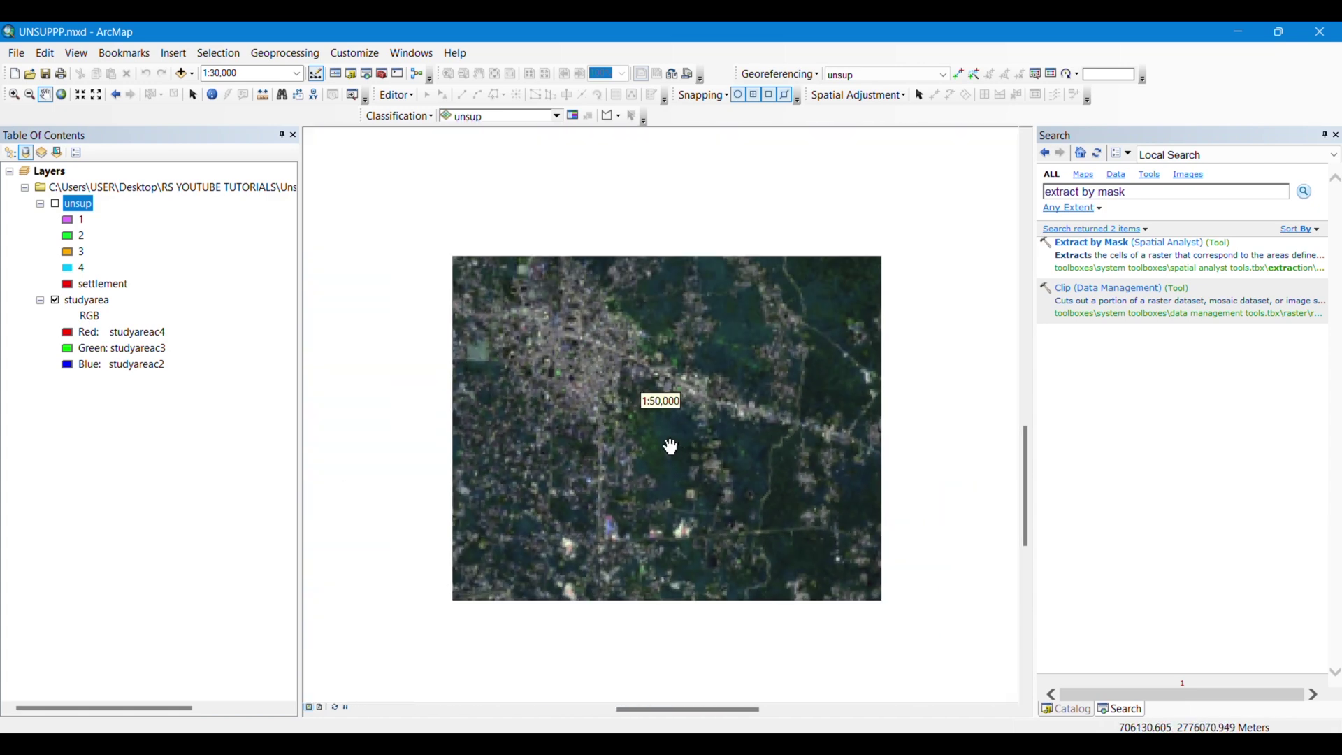
{"action": "scroll", "coordinate": [665, 444], "scroll_direction": "up", "scroll_amount": 1}
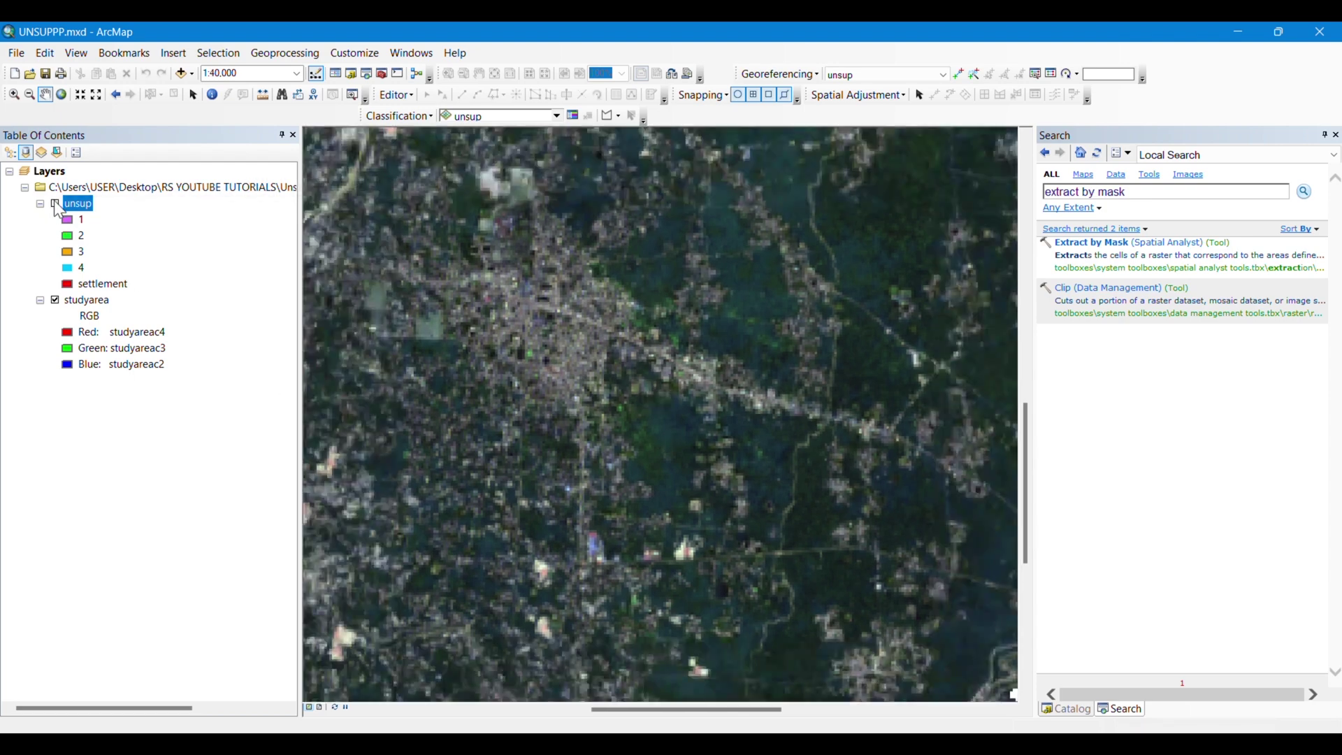
- Check the unsup classes against the town's imagery and examine the dark green patch south-east of the town centre
{"action": "left_click", "coordinate": [55, 203]}
{"action": "left_click", "coordinate": [56, 203]}
{"action": "scroll", "coordinate": [653, 414], "scroll_direction": "down", "scroll_amount": 1}
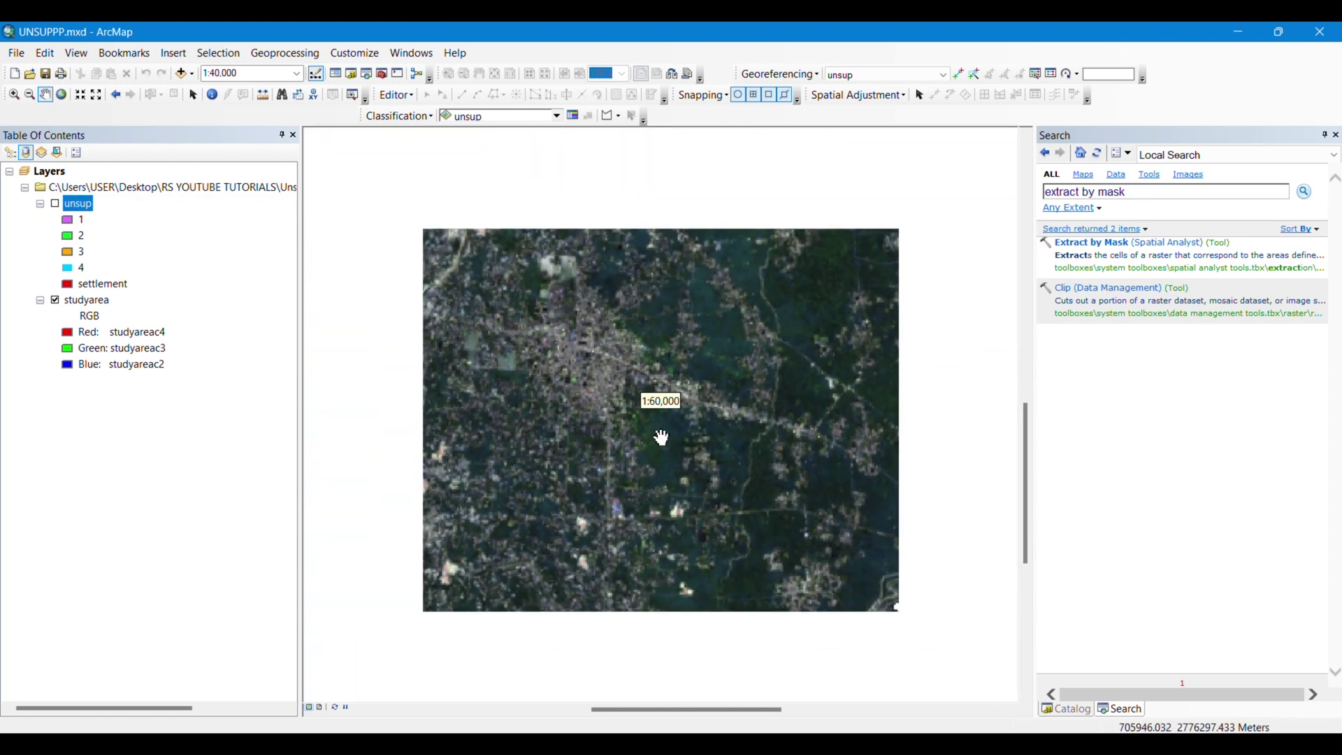
{"action": "scroll", "coordinate": [661, 438], "scroll_direction": "up", "scroll_amount": 2}
{"action": "scroll", "coordinate": [661, 438], "scroll_direction": "up", "scroll_amount": 2}
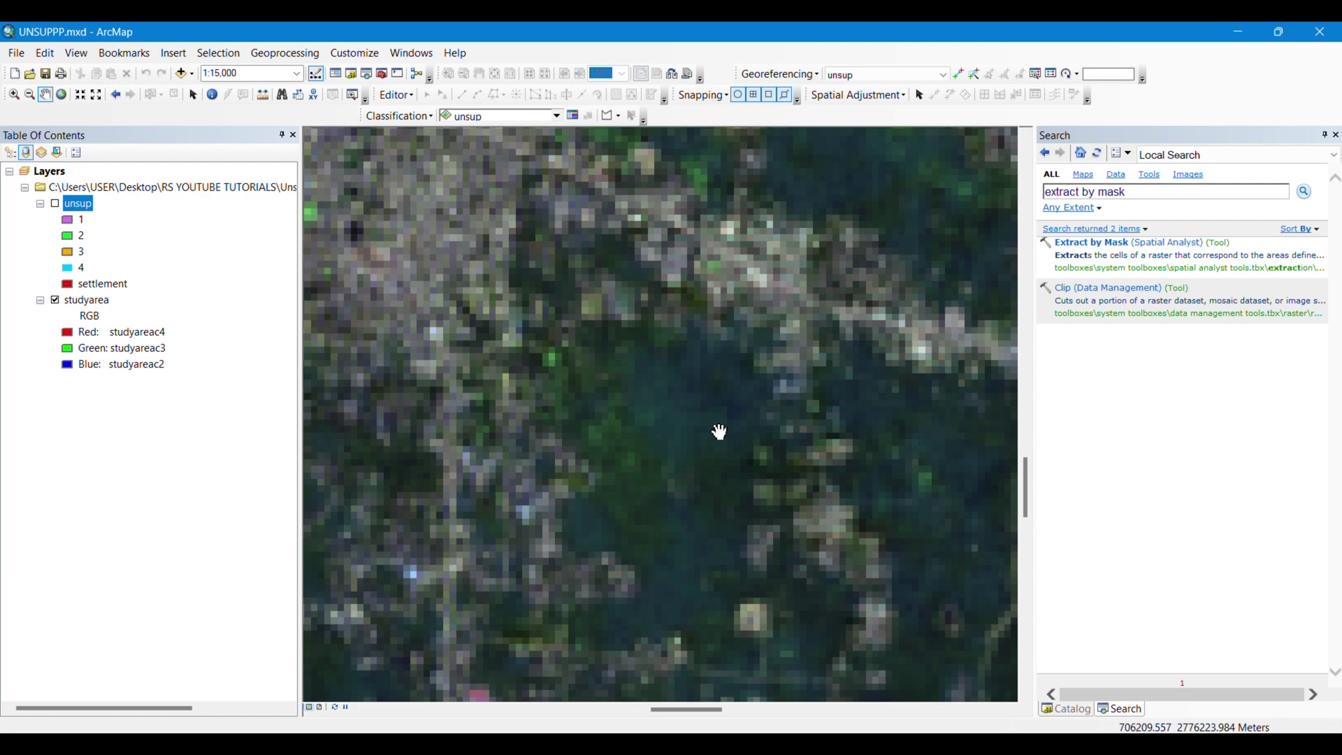
{"action": "scroll", "coordinate": [693, 414], "scroll_direction": "up", "scroll_amount": 2}
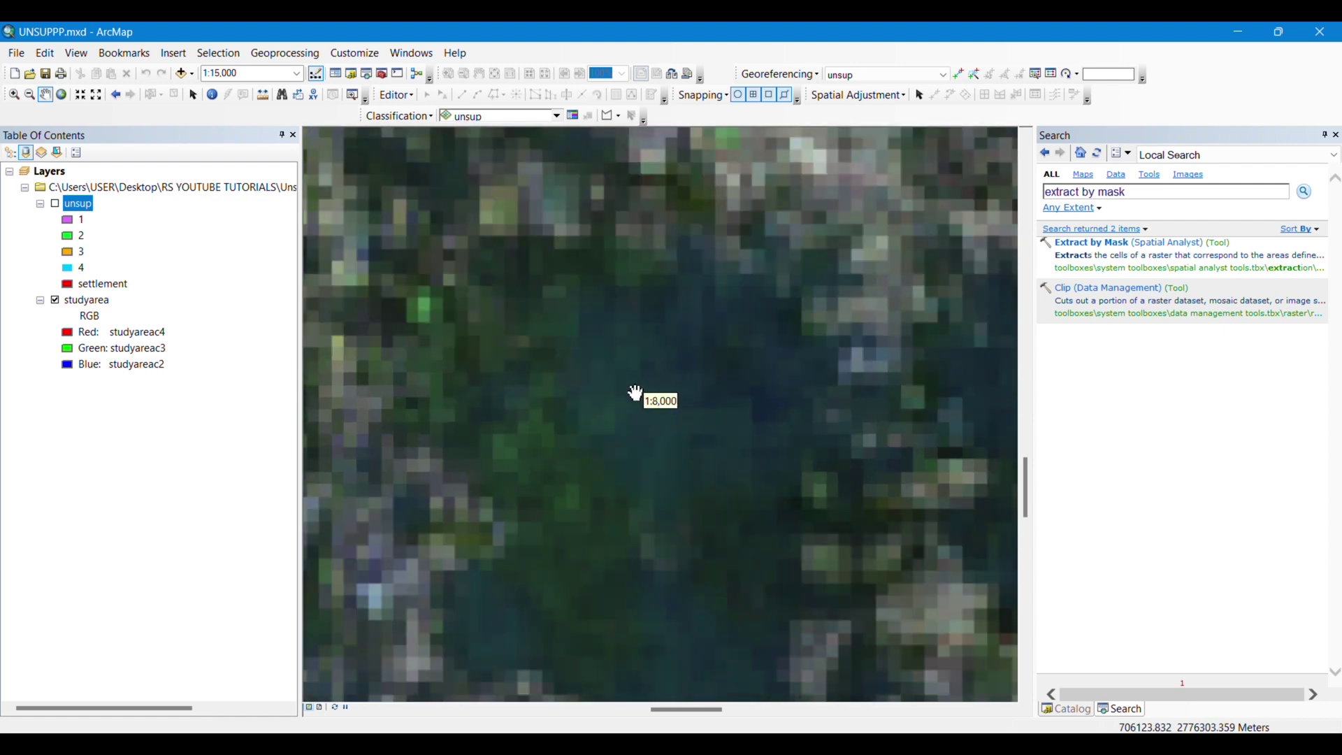
- Switch the unsup layer on and off repeatedly to compare class 4 with the dark vegetated patch in the imagery
{"action": "left_click", "coordinate": [55, 204]}
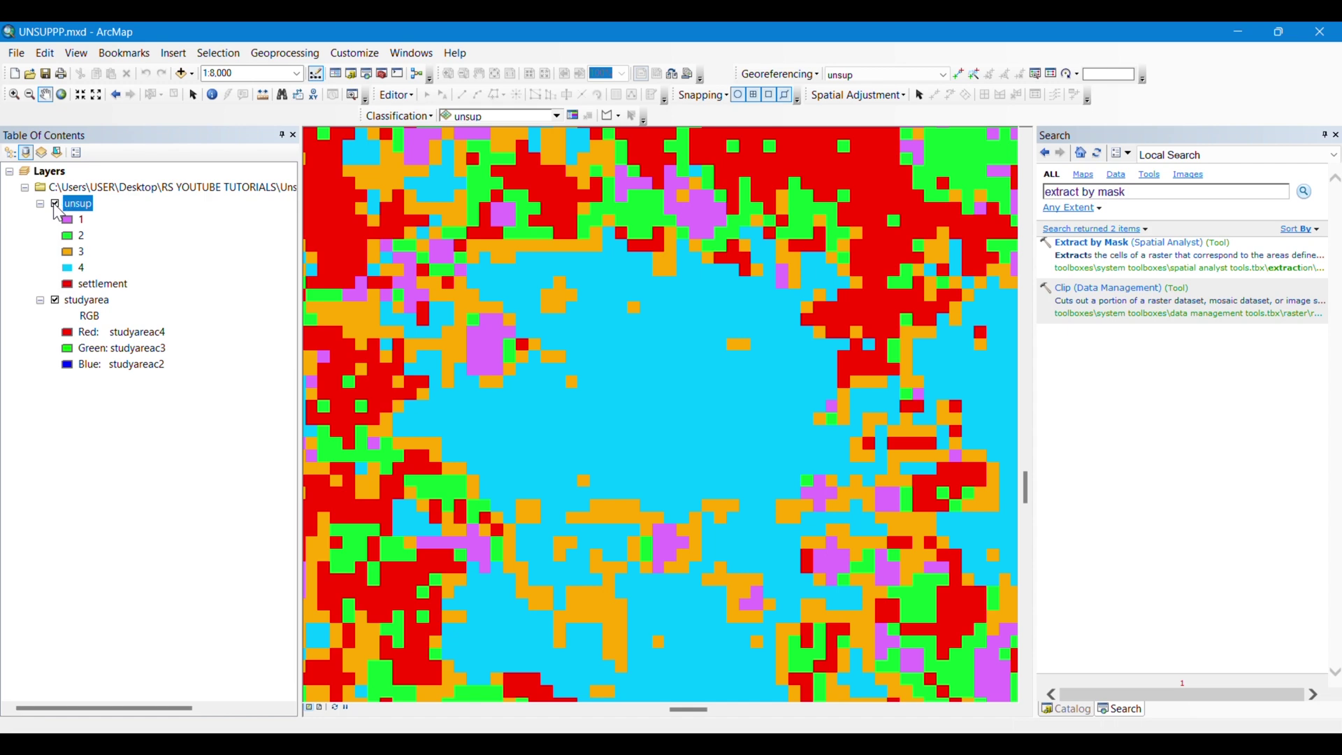
{"action": "left_click", "coordinate": [56, 205]}
{"action": "left_click", "coordinate": [56, 205]}
{"action": "left_click", "coordinate": [56, 204]}
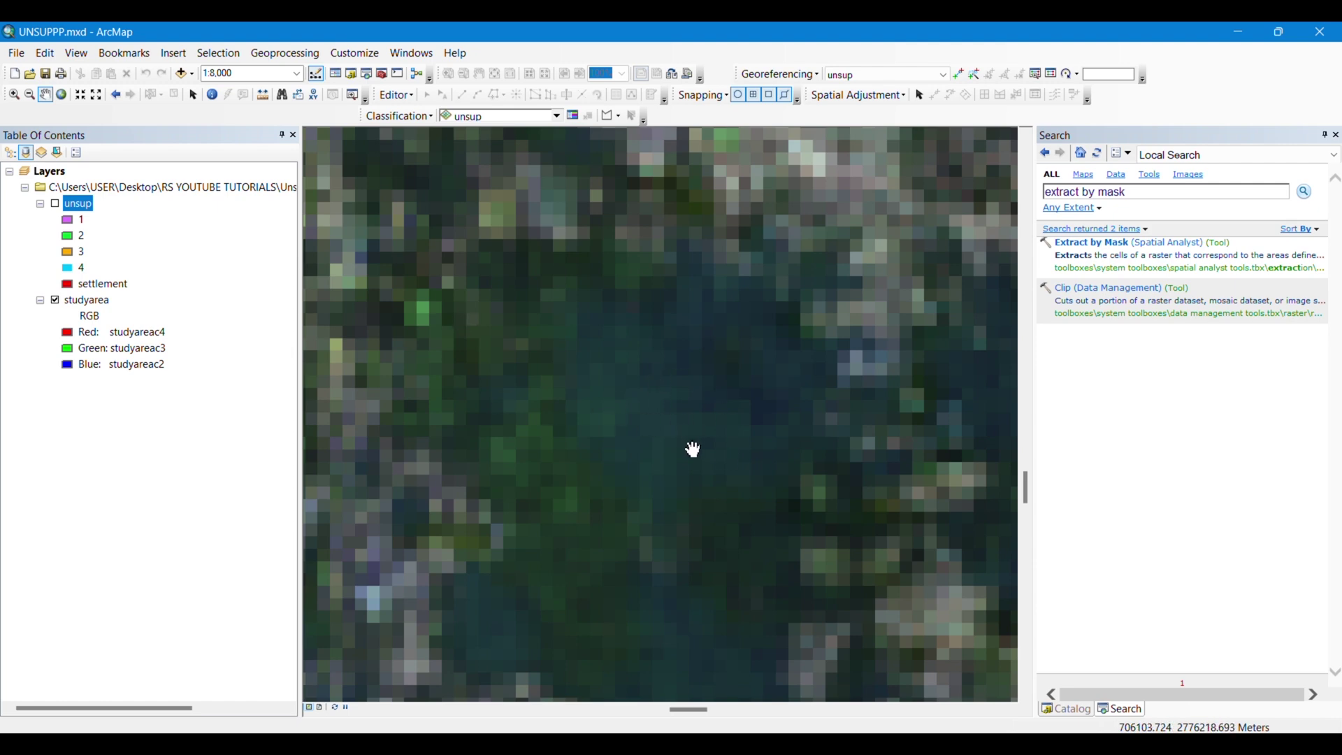
{"action": "left_click", "coordinate": [56, 204]}
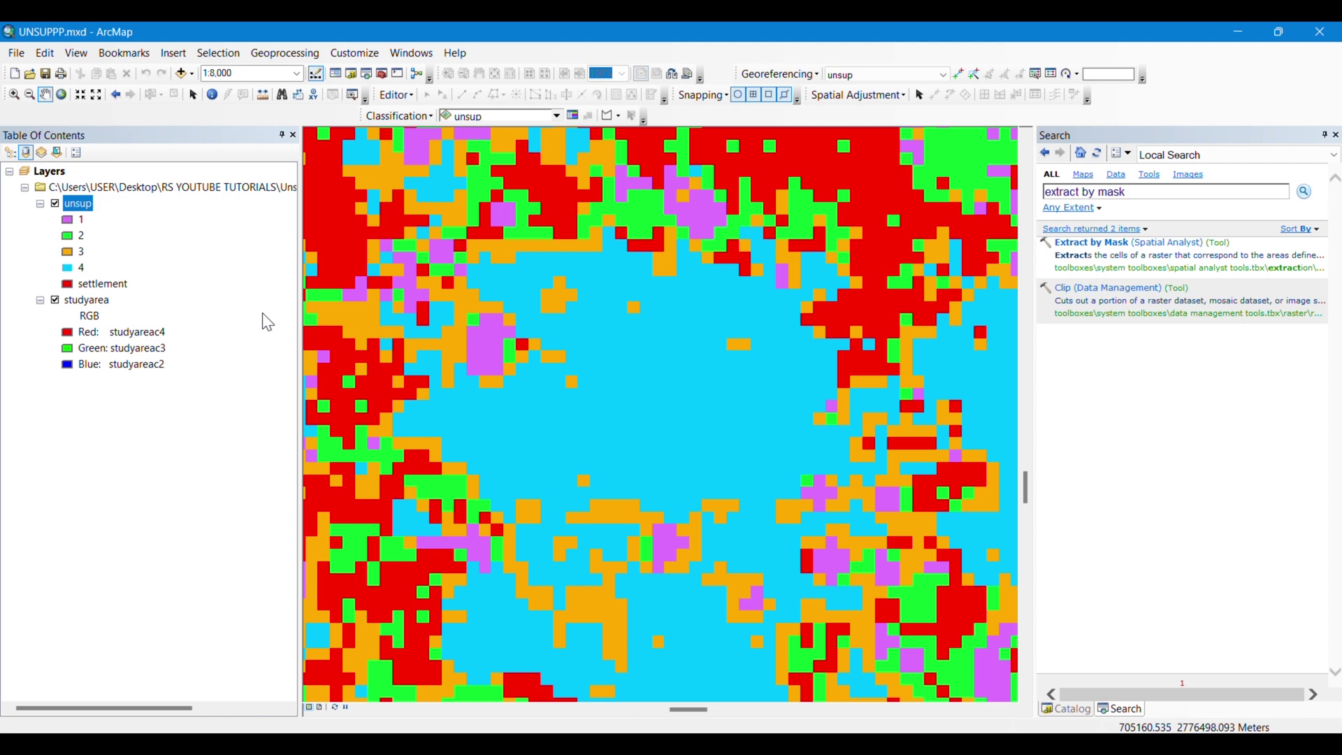
{"action": "left_click", "coordinate": [56, 204]}
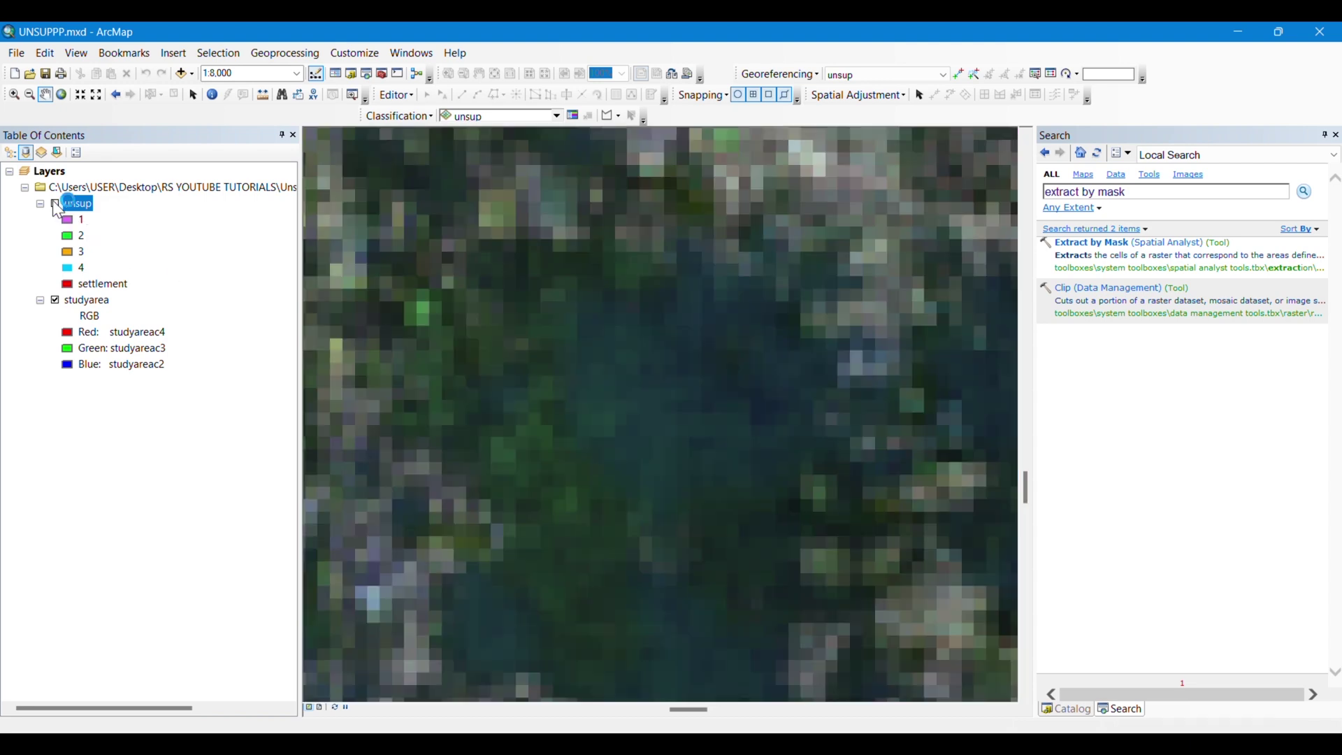
{"action": "left_click", "coordinate": [56, 204]}
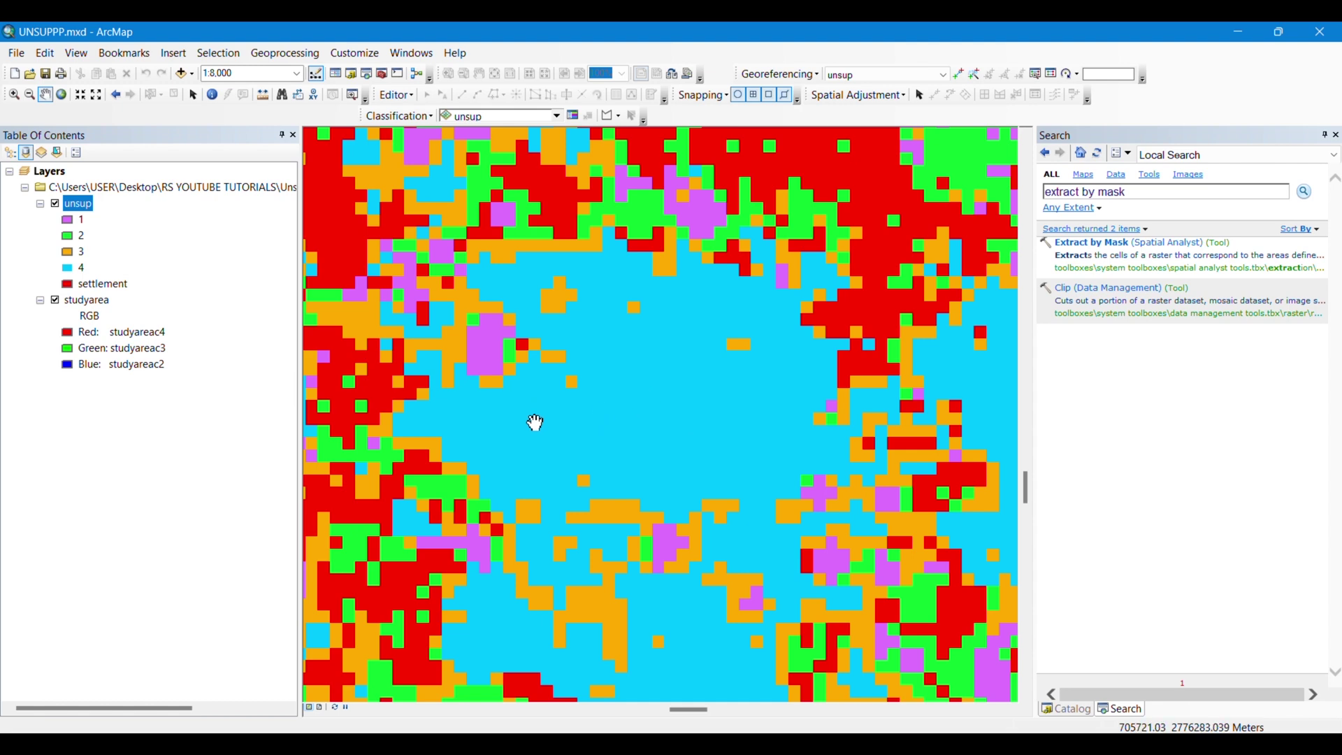
{"action": "left_click", "coordinate": [55, 205]}
{"action": "left_click", "coordinate": [56, 204]}
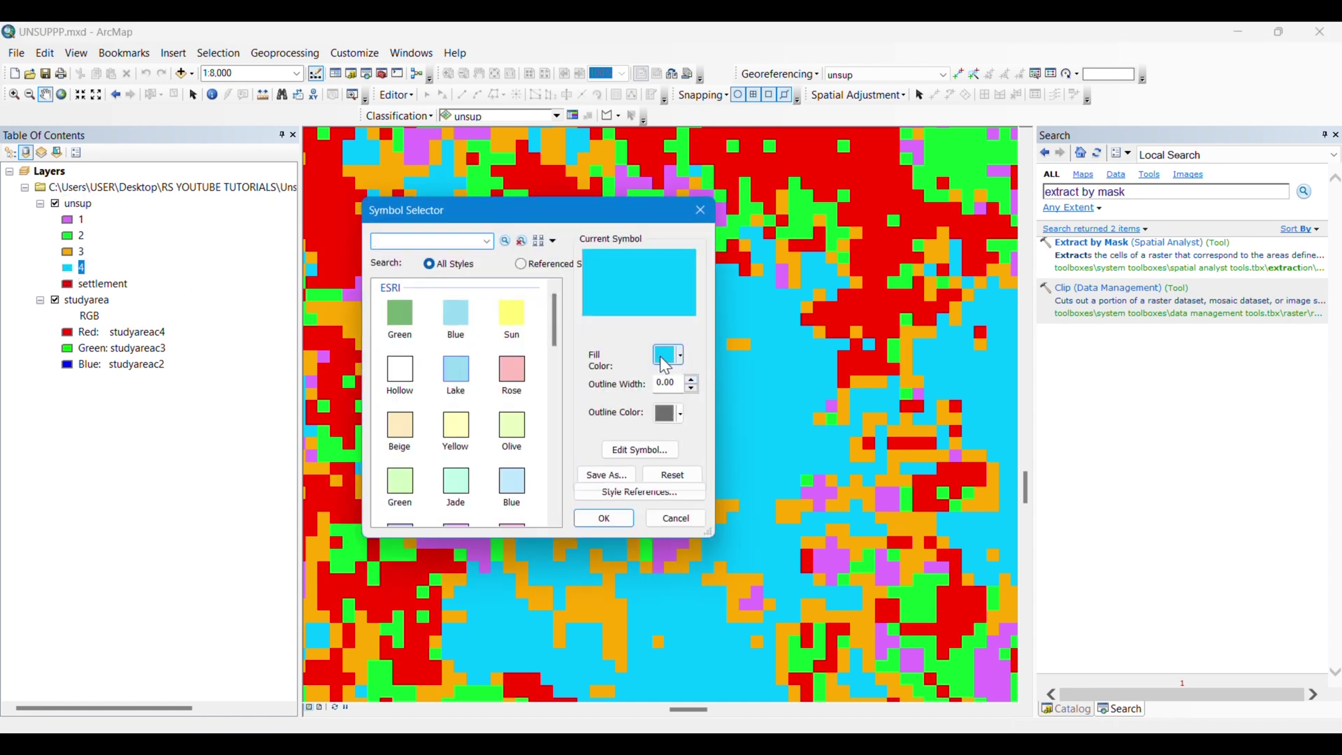
- Recolour class 4 of the unsup layer dark green and label it vegetation
{"action": "left_click", "coordinate": [674, 355]}
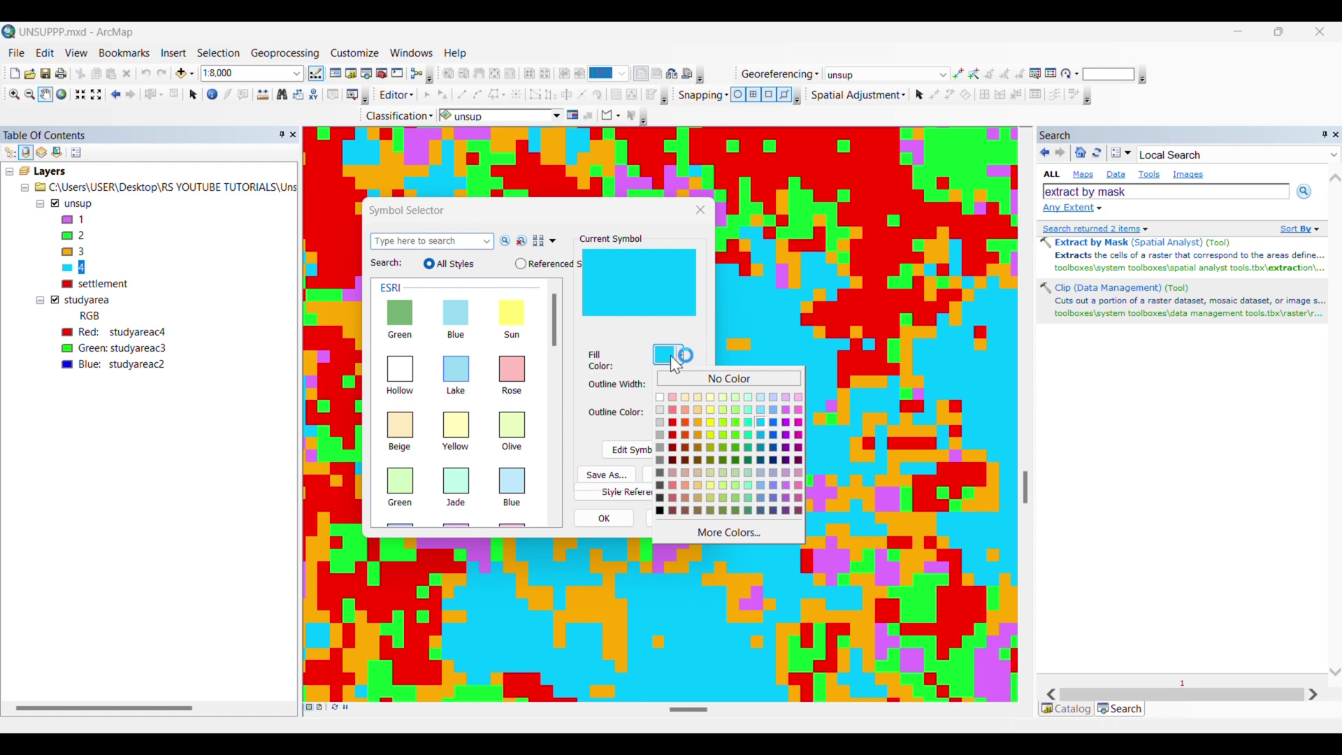
{"action": "left_click", "coordinate": [748, 450]}
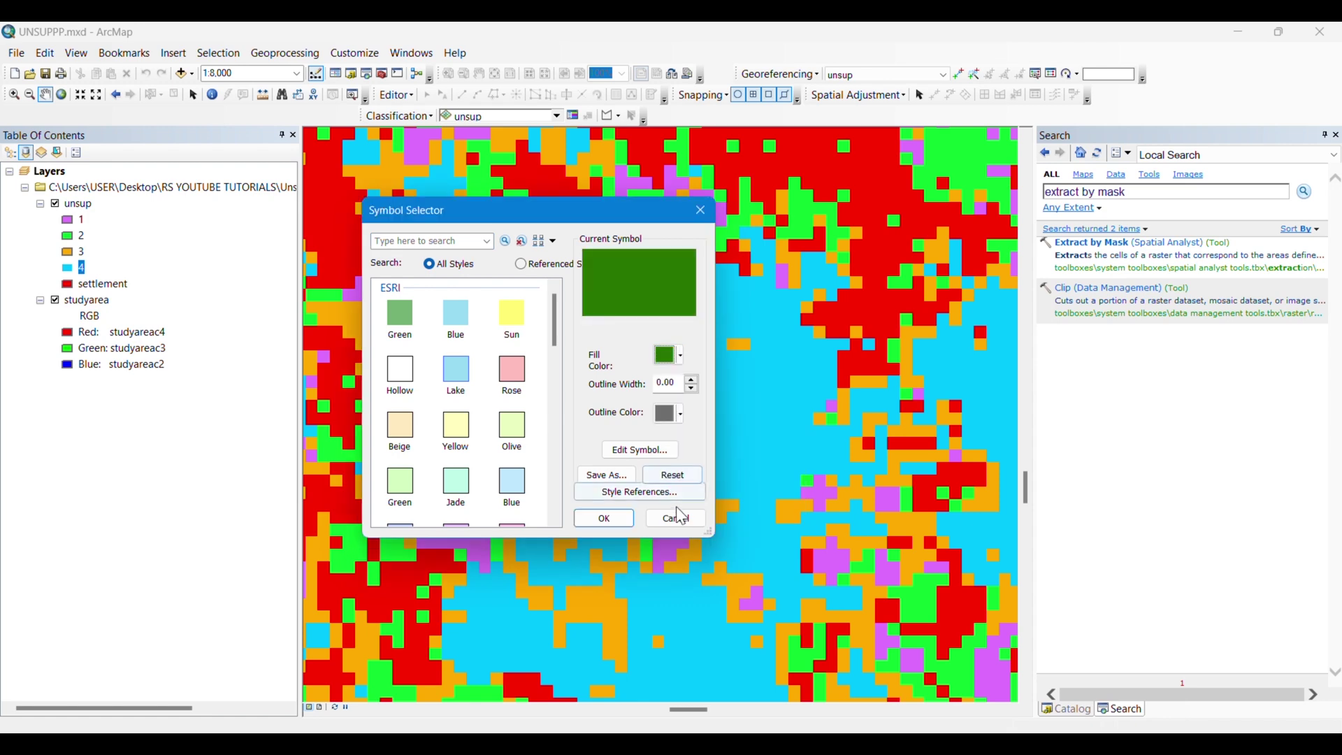
{"action": "left_click", "coordinate": [606, 518]}
{"action": "left_click", "coordinate": [83, 269]}
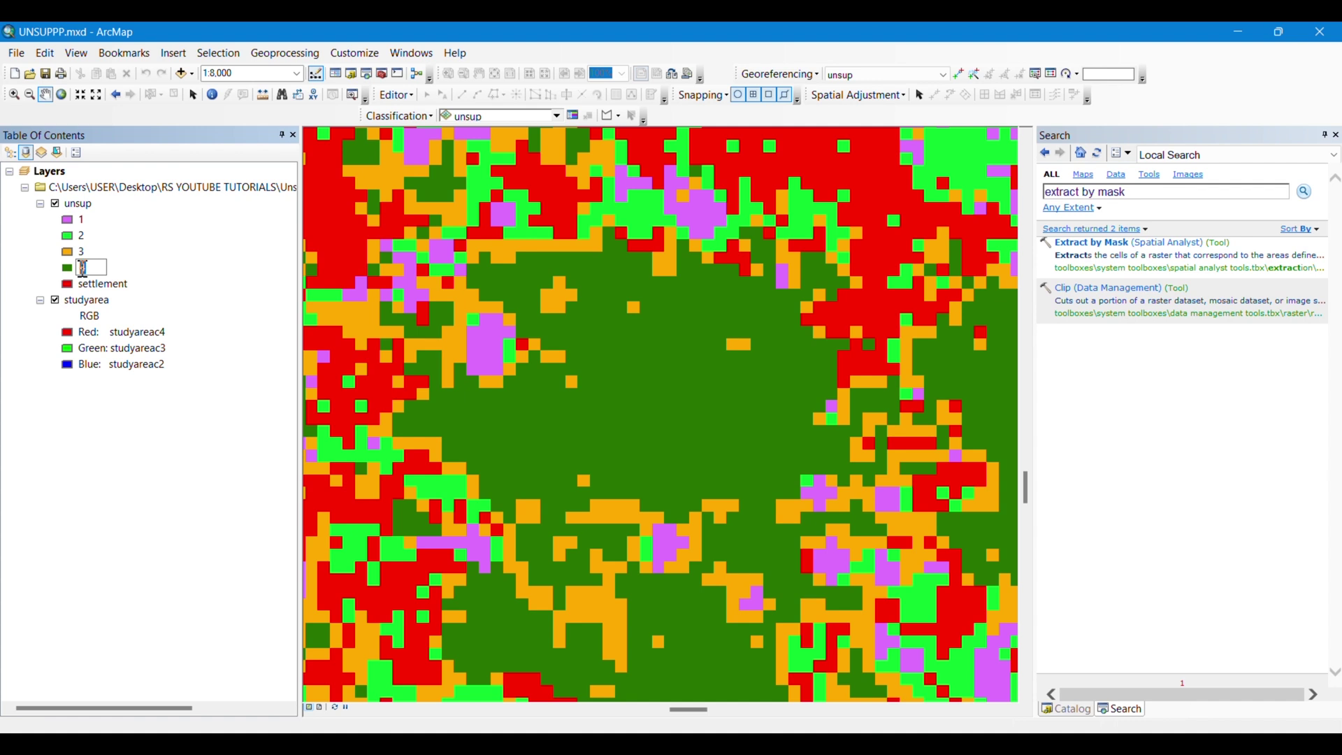
{"action": "type", "text": "vegetation"}
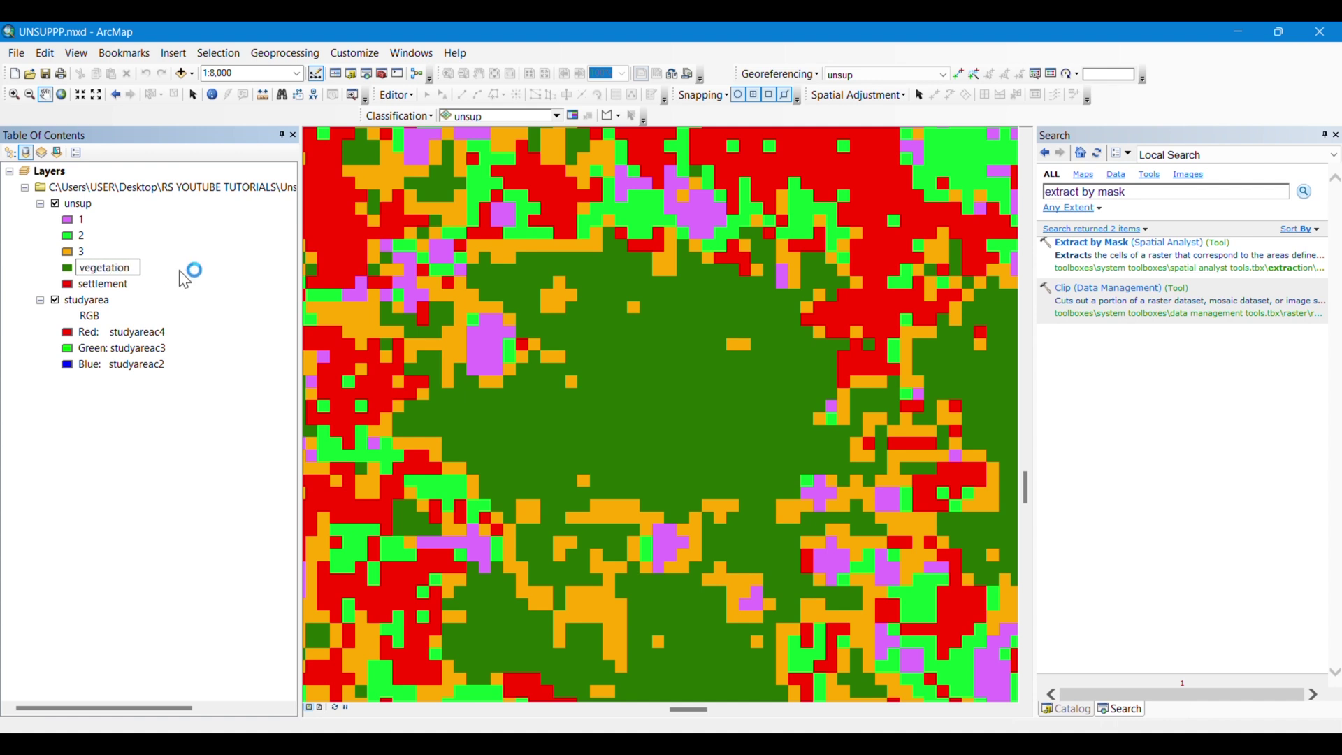
{"action": "key", "text": "Return"}
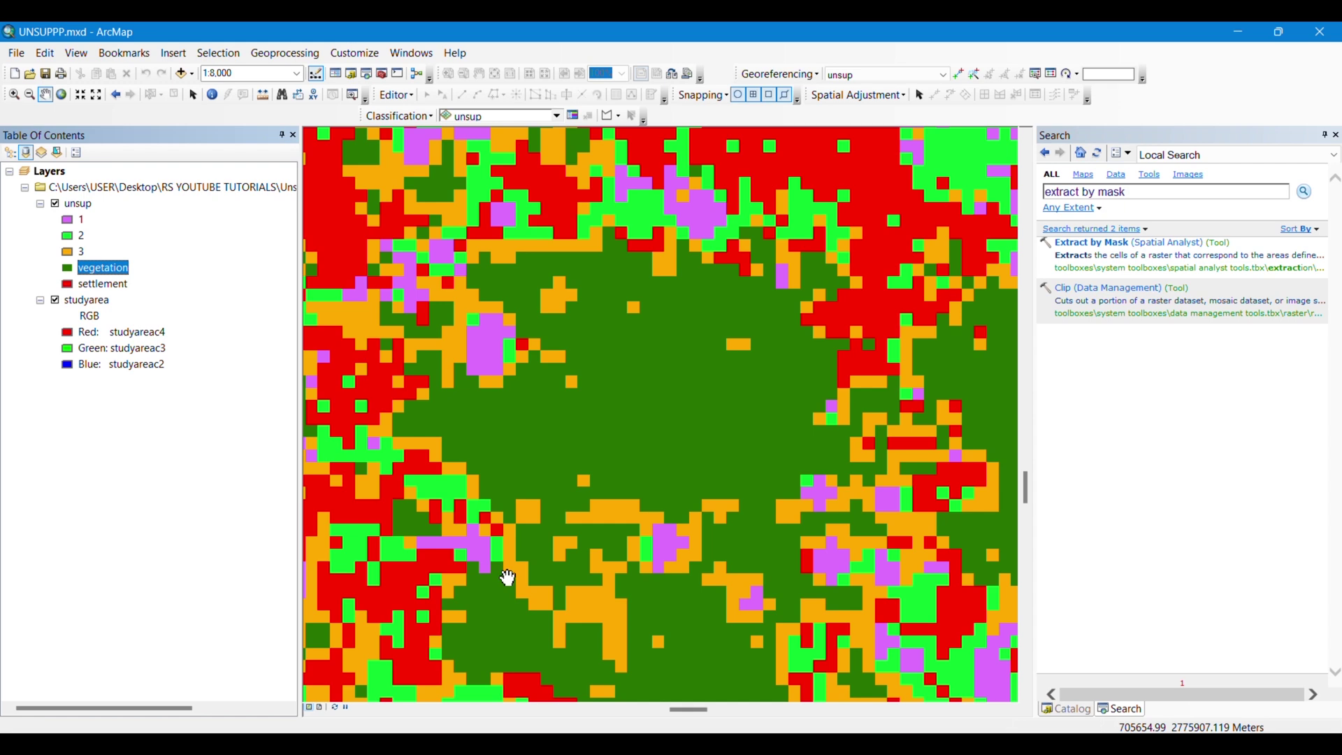
- Check the unsup layer against the imagery, recolour class 3 bright lime green and label it agriculture
{"action": "left_click", "coordinate": [55, 204]}
{"action": "left_click", "coordinate": [54, 204]}
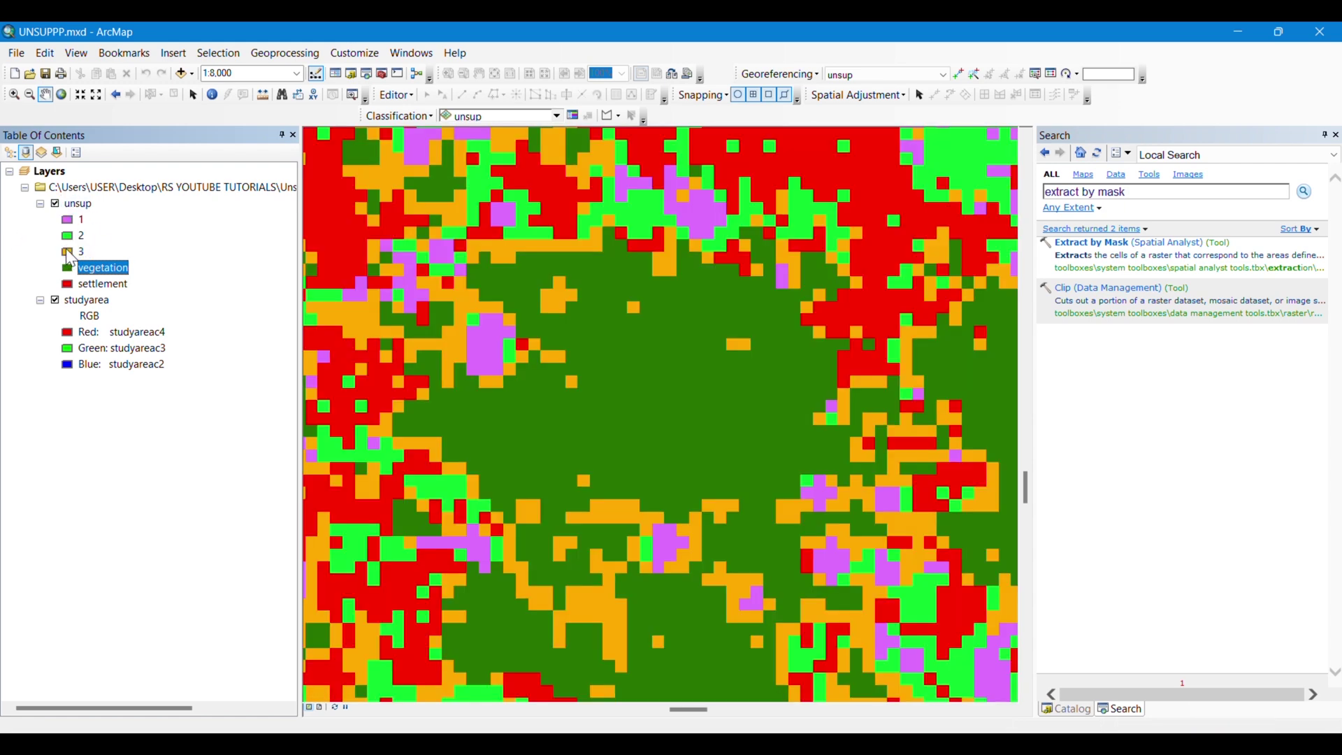
{"action": "left_click", "coordinate": [68, 252]}
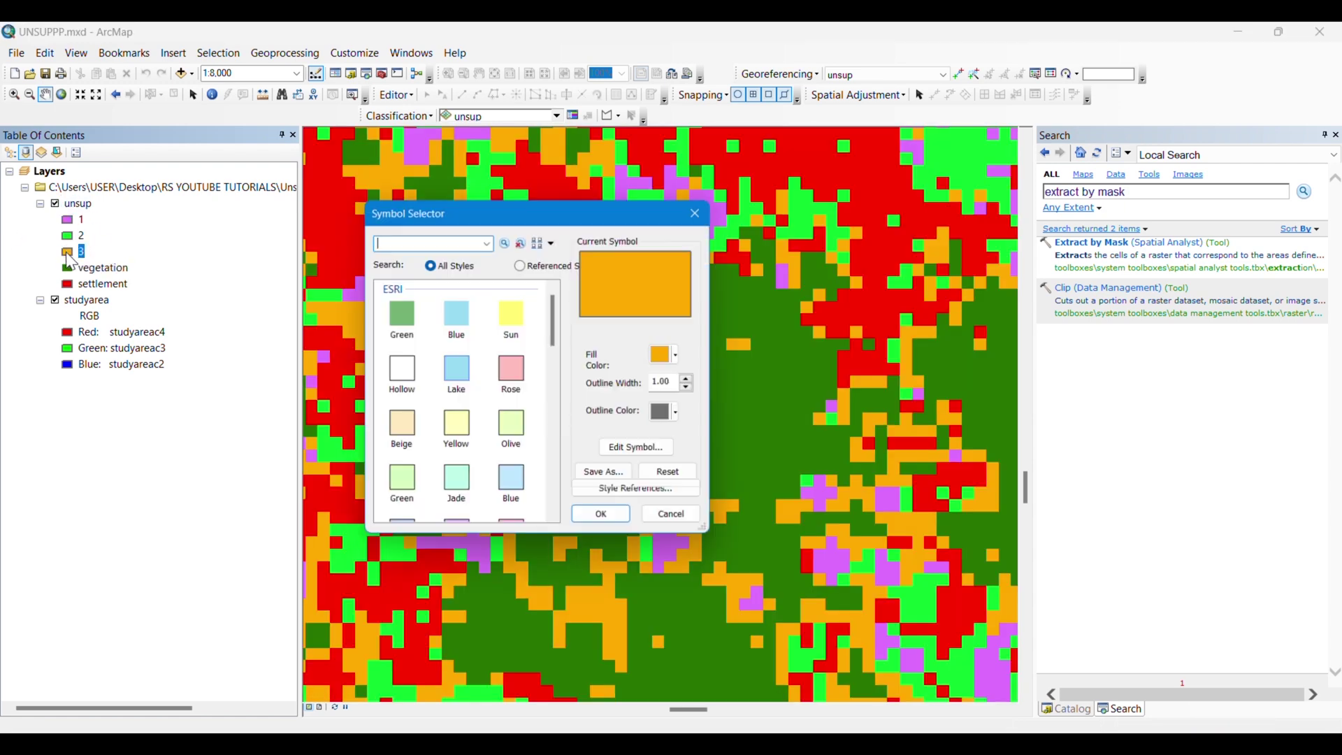
{"action": "left_click", "coordinate": [672, 356]}
{"action": "left_click", "coordinate": [738, 423]}
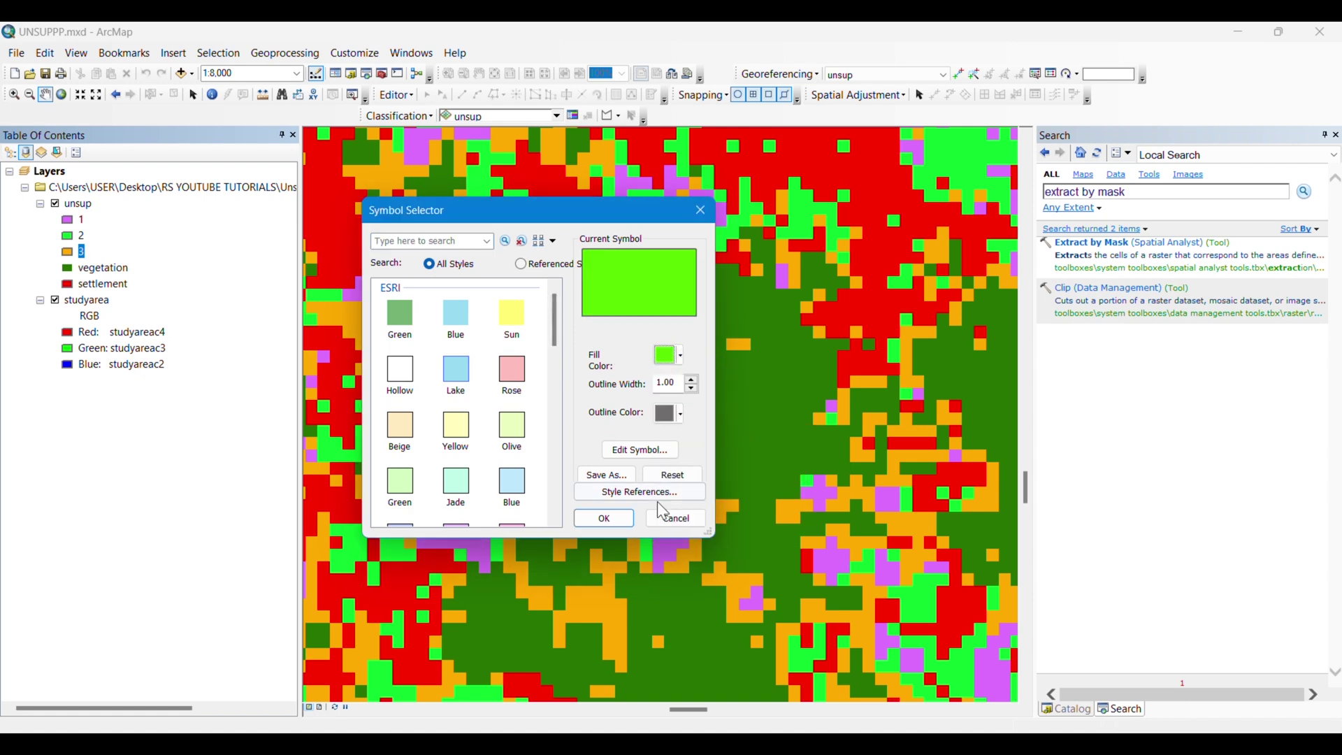
{"action": "left_click", "coordinate": [606, 518]}
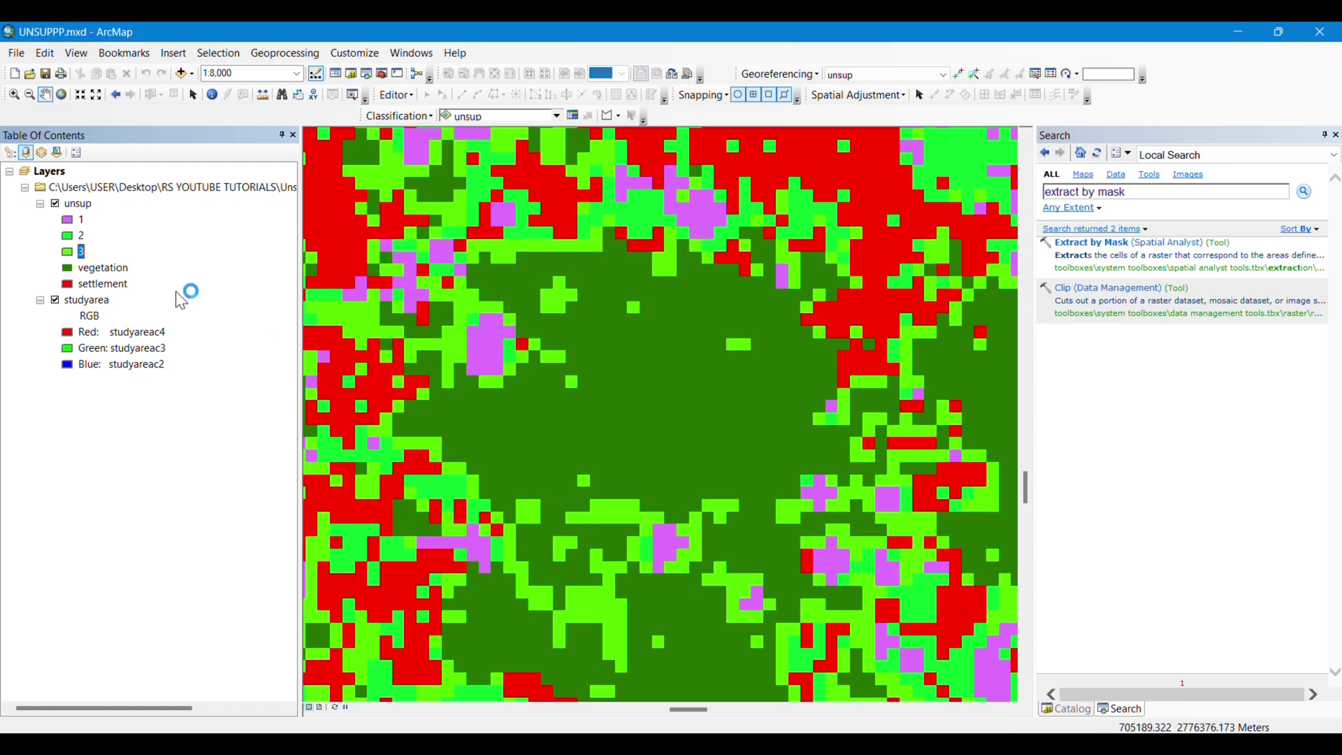
{"action": "left_click", "coordinate": [82, 252]}
{"action": "type", "text": "agriculture"}
{"action": "key", "text": "Return"}
- Examine the distribution of the labelled classes across the study area and glance at the Landsat 8 band combinations reference
{"action": "scroll", "coordinate": [666, 446], "scroll_direction": "up", "scroll_amount": 4}
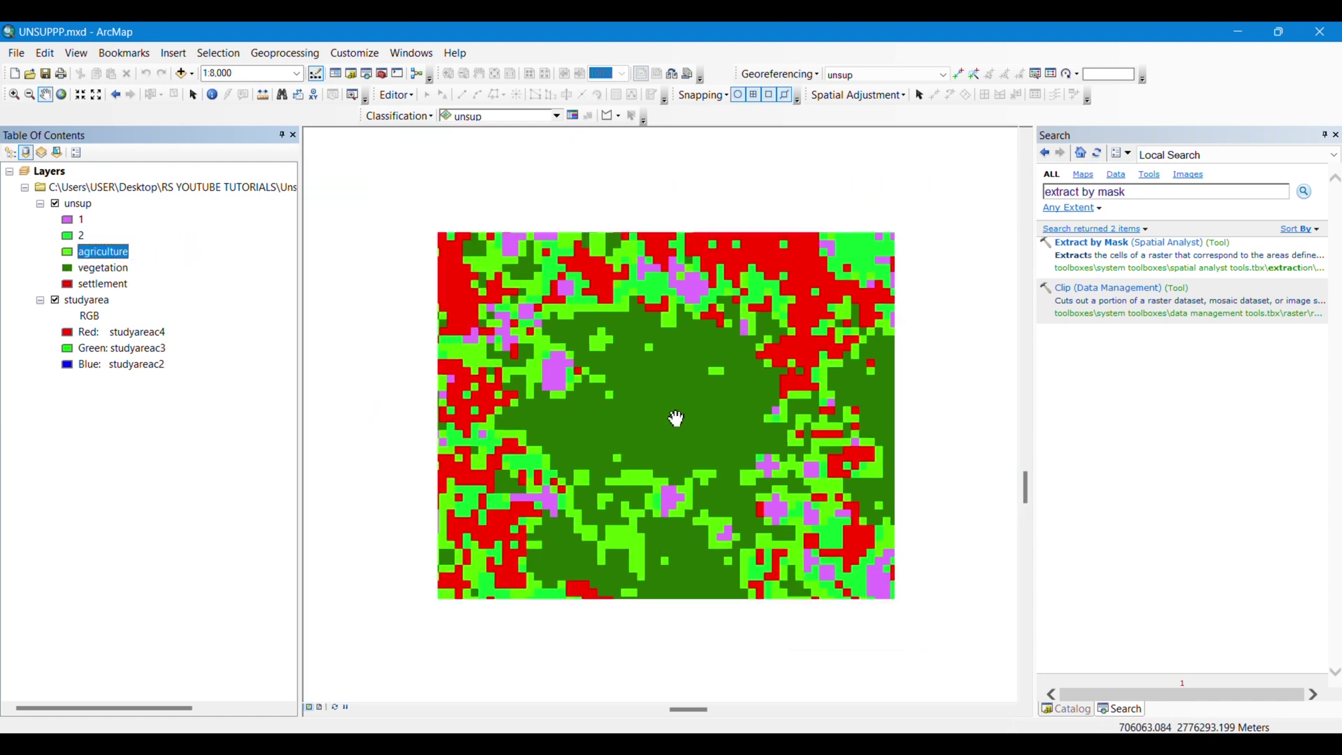
{"action": "scroll", "coordinate": [713, 449], "scroll_direction": "up", "scroll_amount": 2}
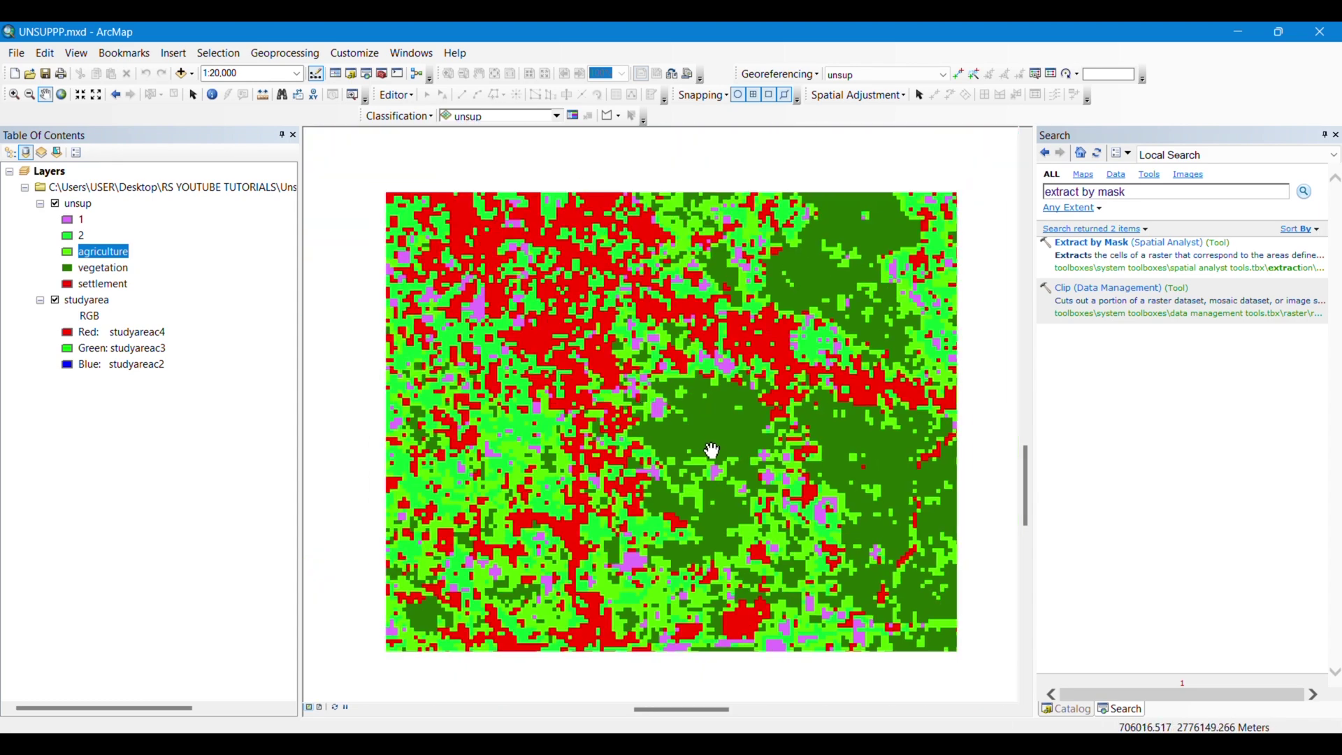
{"action": "scroll", "coordinate": [716, 515], "scroll_direction": "up", "scroll_amount": 5}
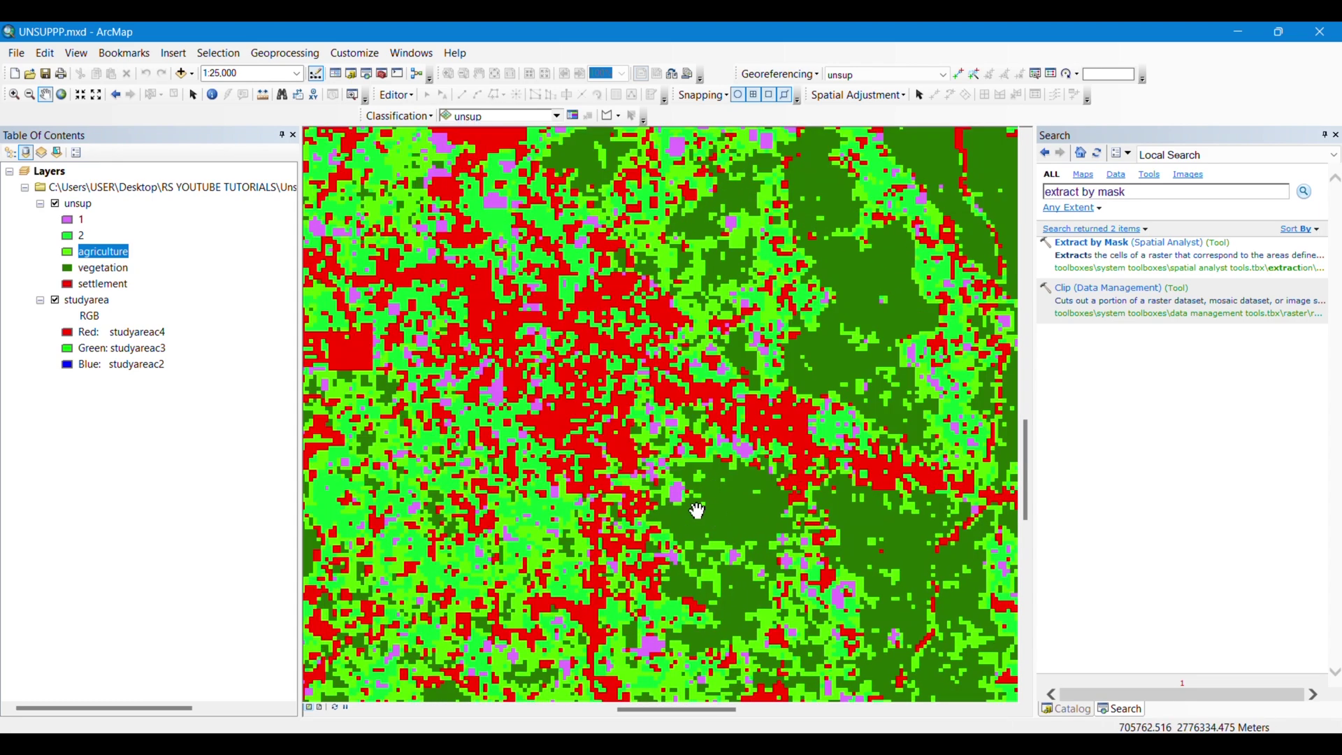
{"action": "key", "text": "alt+Tab"}
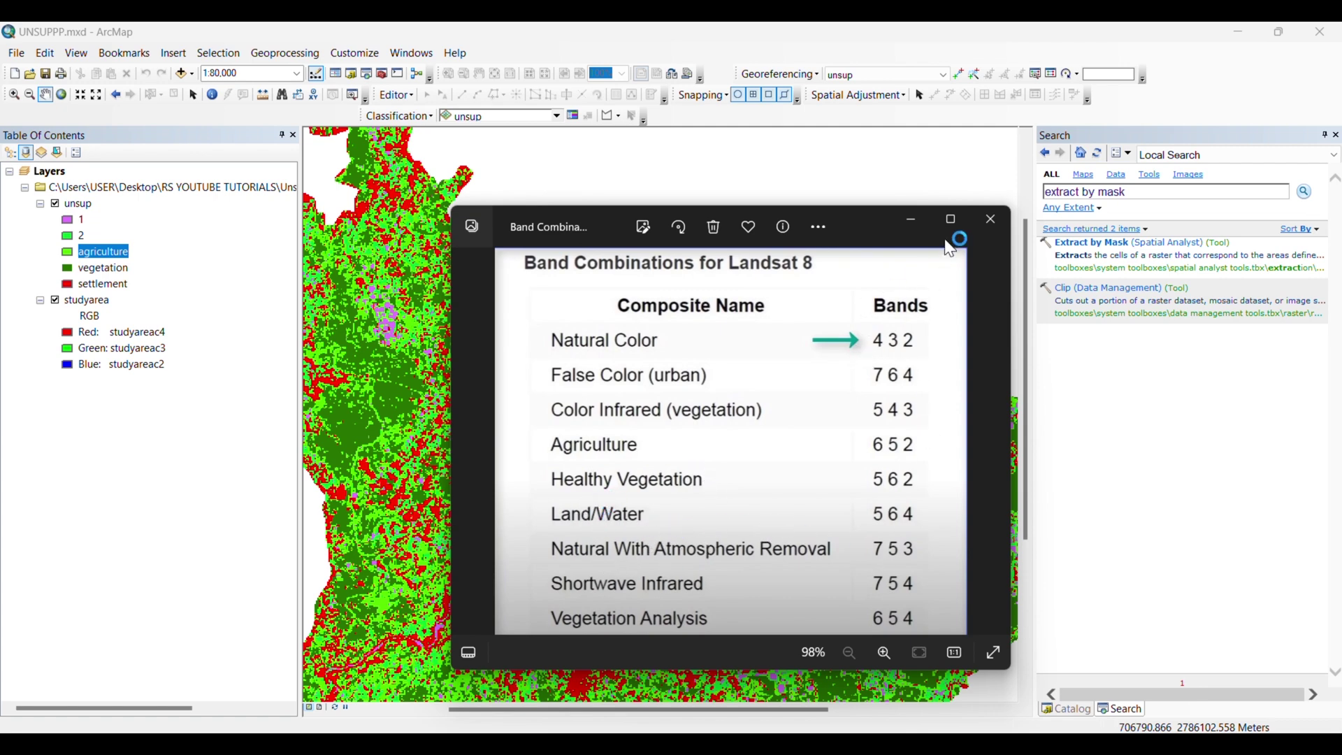
{"action": "left_click", "coordinate": [911, 219]}
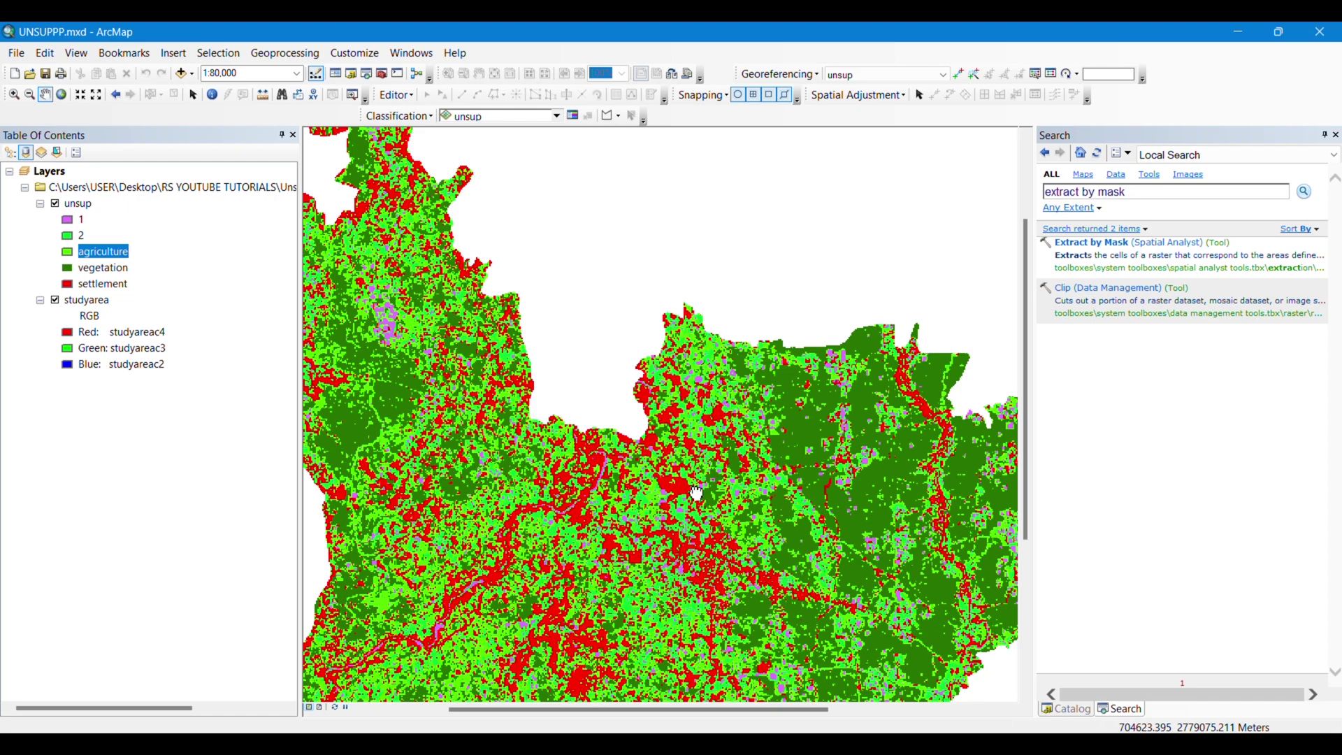
{"action": "left_click_drag", "start_coordinate": [697, 494], "coordinate": [719, 346]}
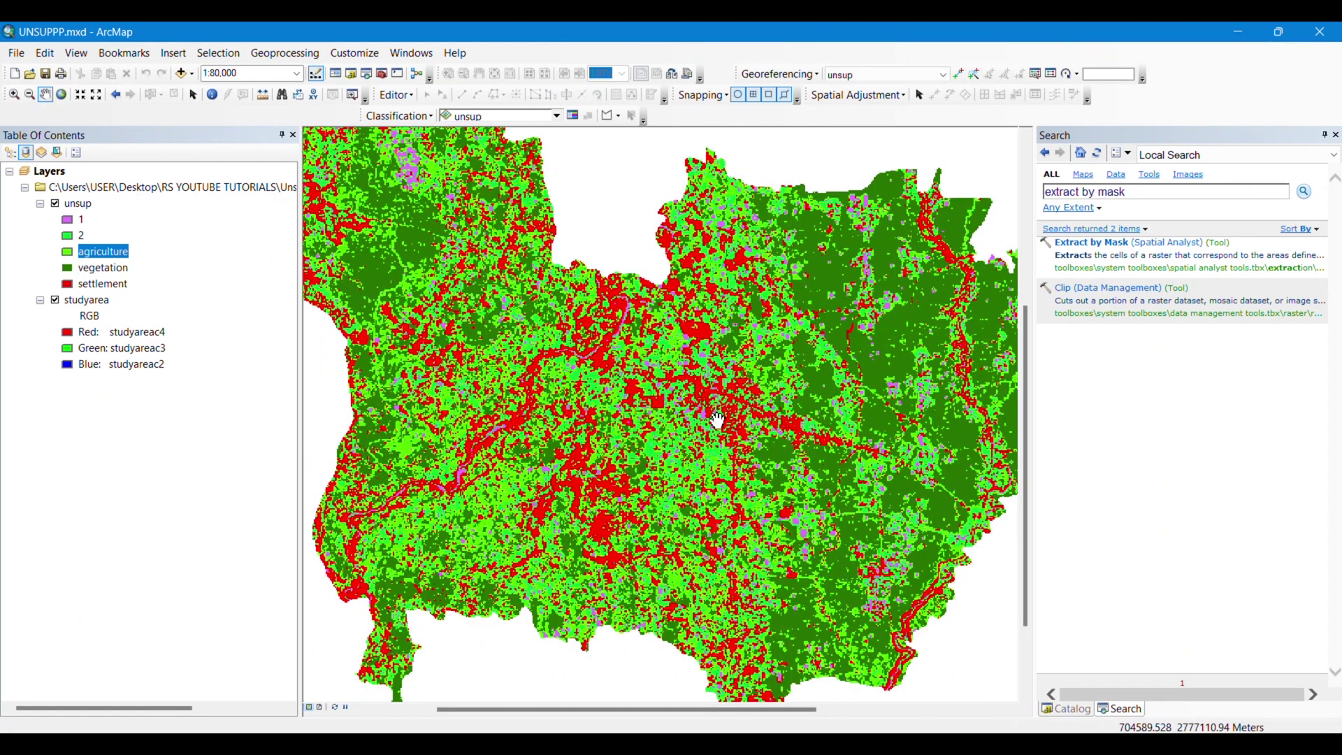
{"action": "left_click_drag", "start_coordinate": [718, 420], "coordinate": [731, 479]}
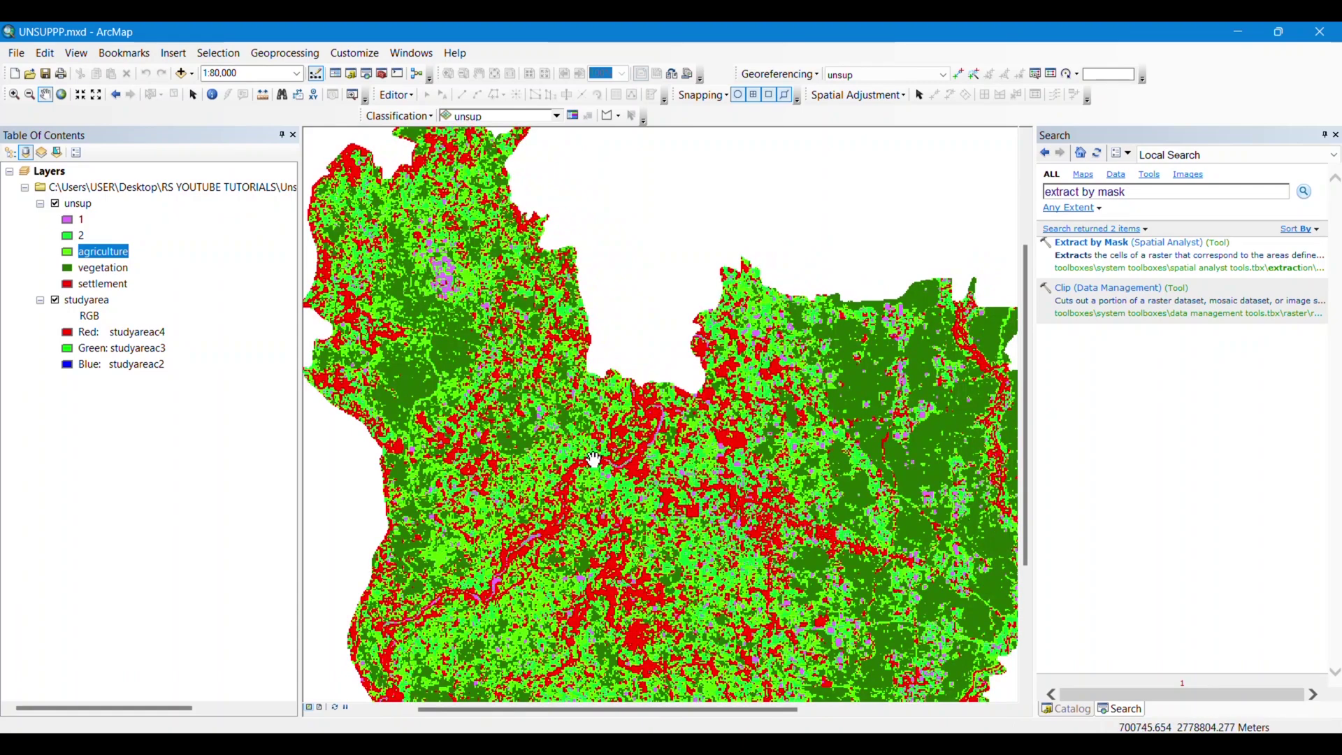
- Switch the unsup layer on and off over the winding river to compare class 1 with the channel in the imagery
{"action": "scroll", "coordinate": [619, 488], "scroll_direction": "up", "scroll_amount": 2}
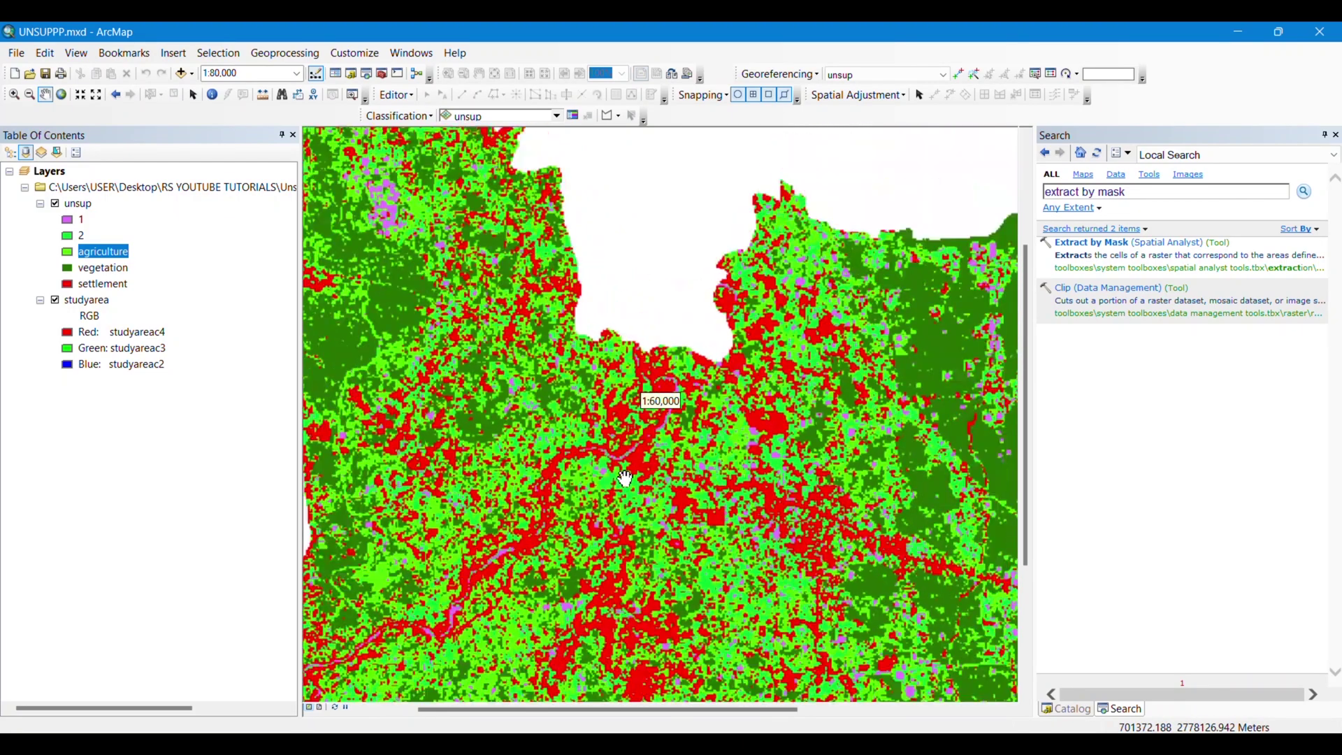
{"action": "scroll", "coordinate": [627, 473], "scroll_direction": "up", "scroll_amount": 2}
{"action": "scroll", "coordinate": [659, 395], "scroll_direction": "up", "scroll_amount": 4}
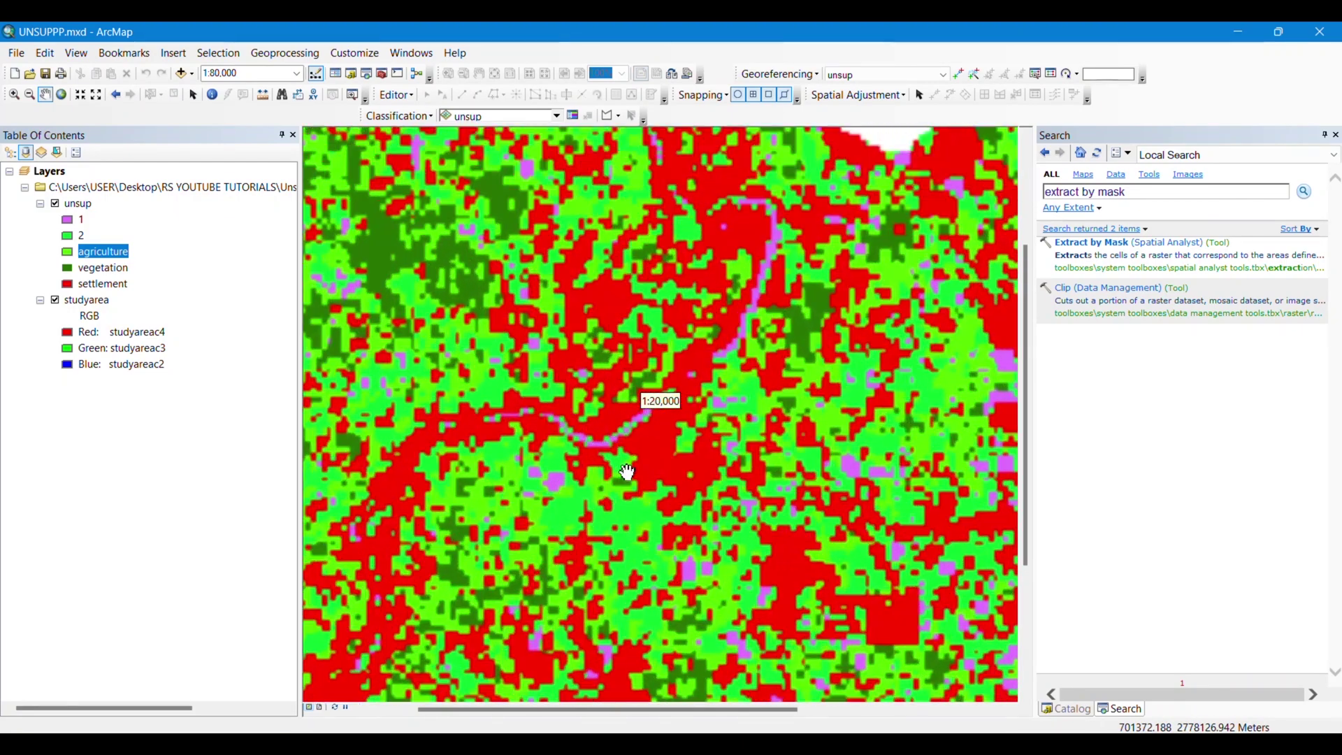
{"action": "left_click", "coordinate": [55, 203]}
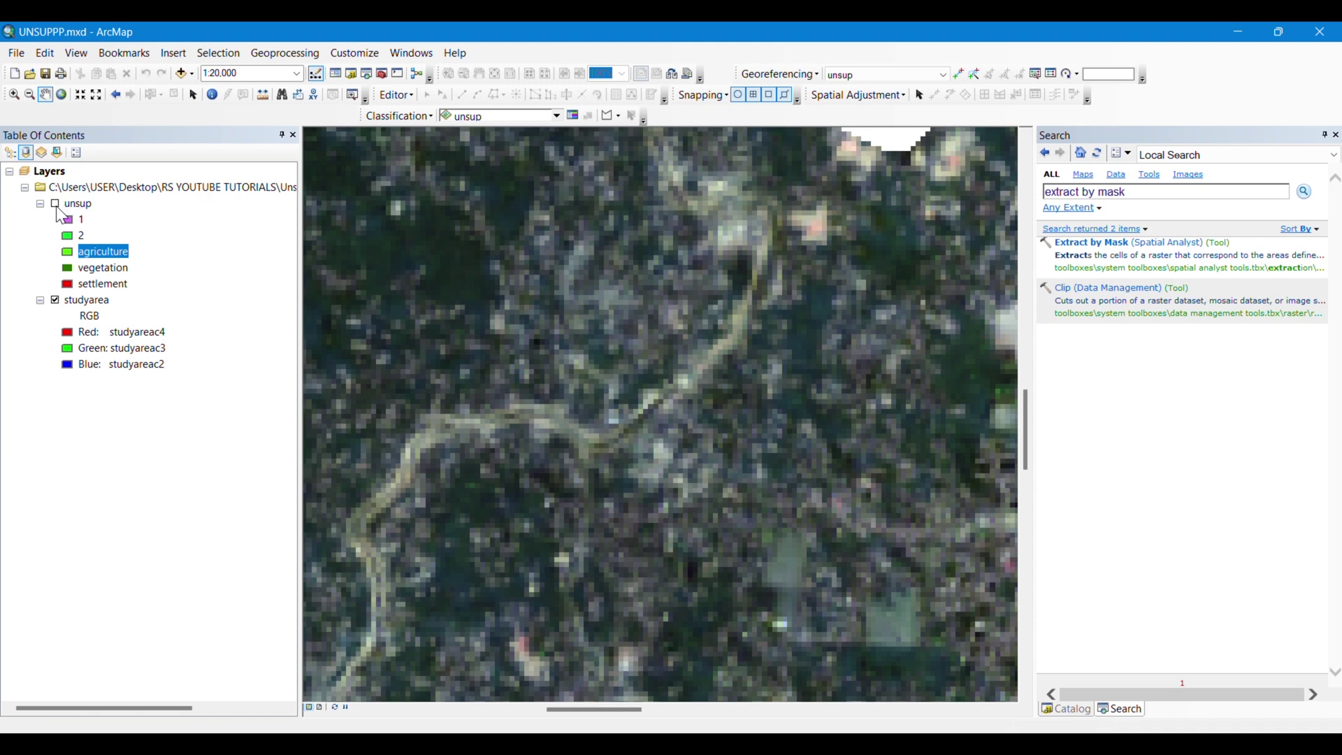
{"action": "scroll", "coordinate": [630, 438], "scroll_direction": "up", "scroll_amount": 3}
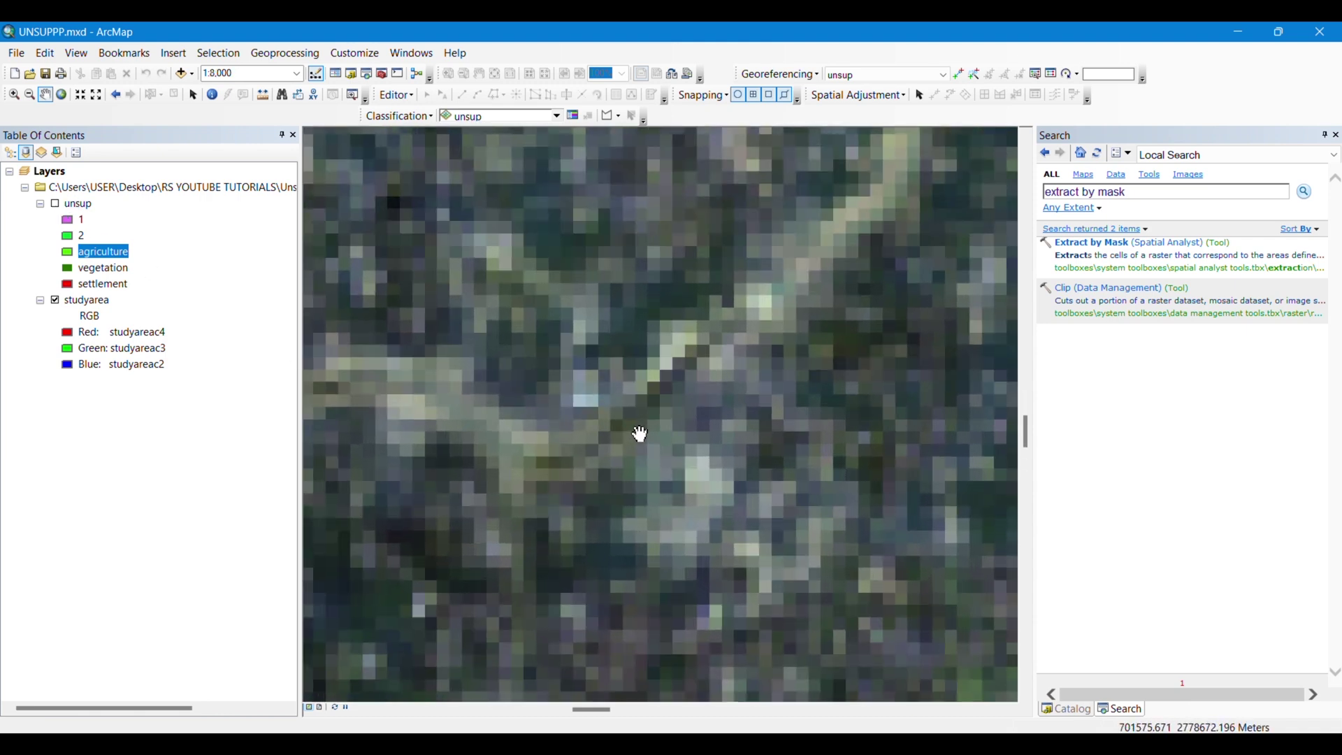
{"action": "left_click", "coordinate": [55, 203]}
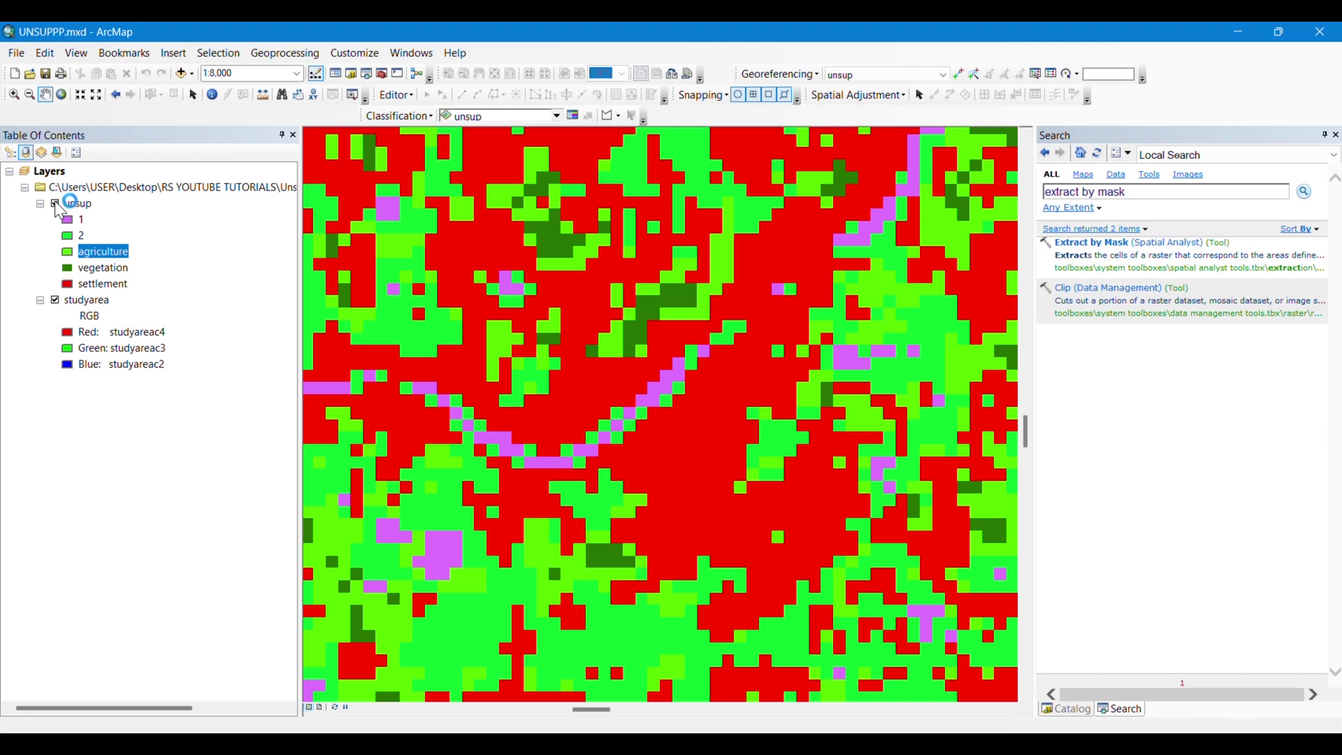
{"action": "left_click", "coordinate": [55, 203]}
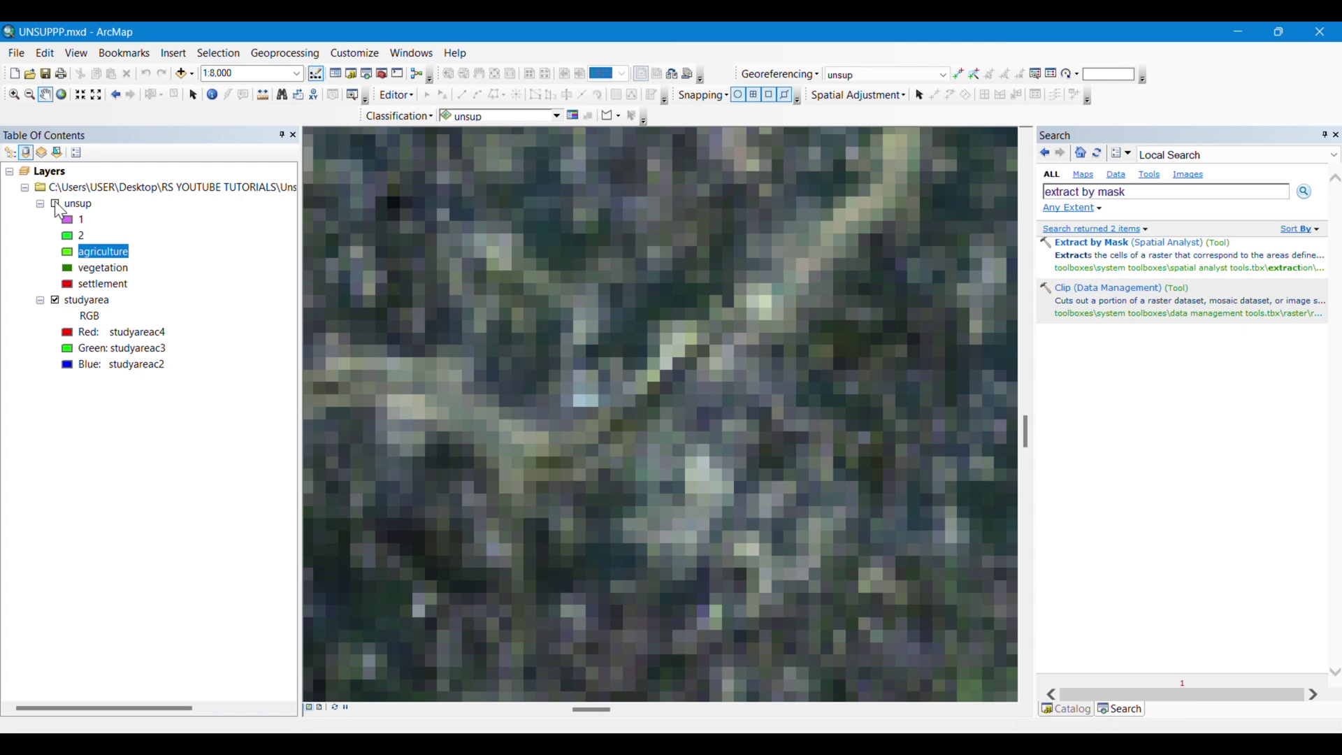
{"action": "left_click", "coordinate": [55, 204]}
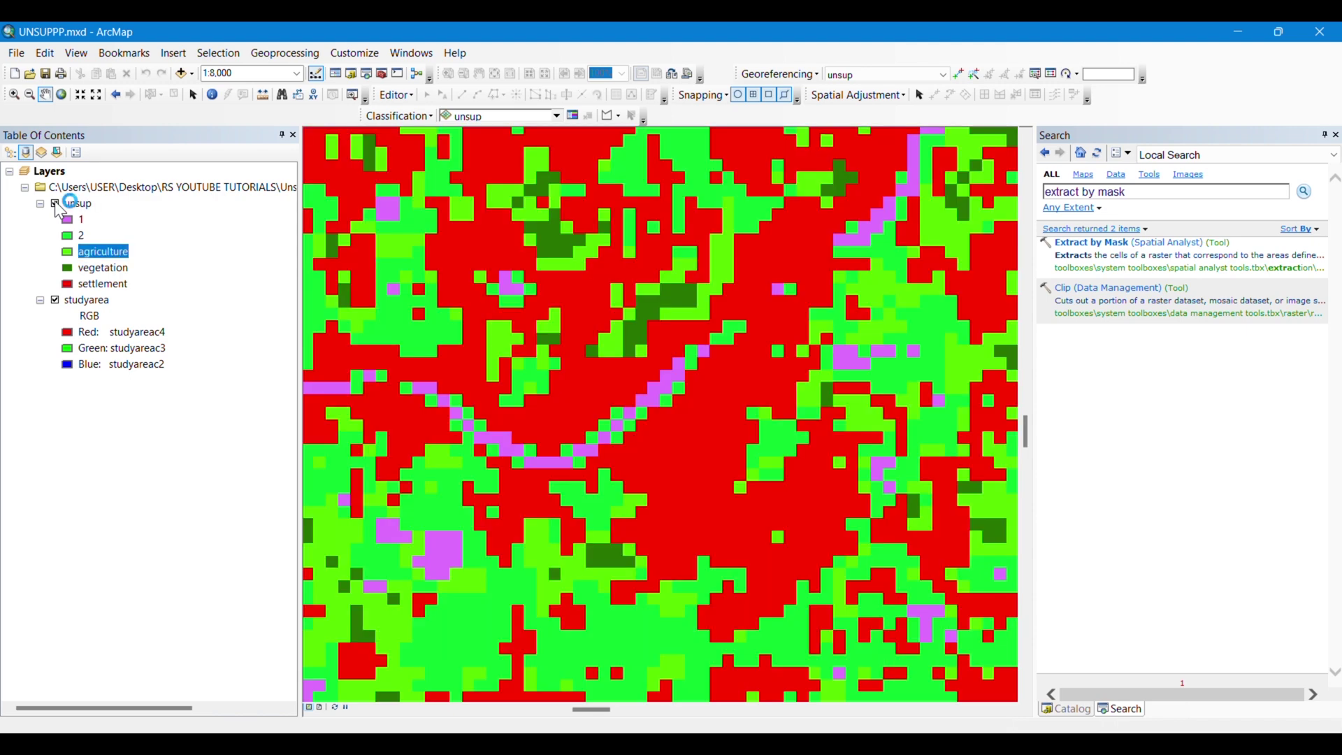
{"action": "left_click", "coordinate": [55, 203]}
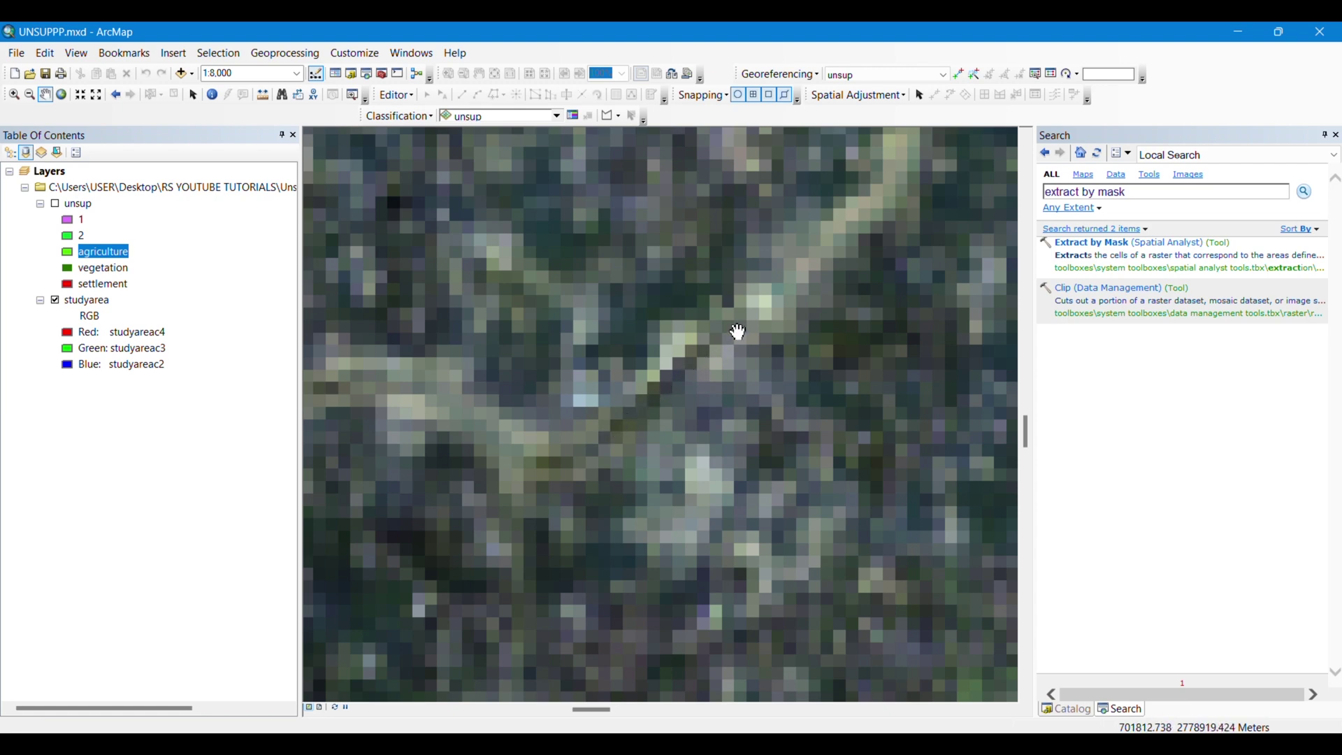
{"action": "left_click", "coordinate": [55, 204]}
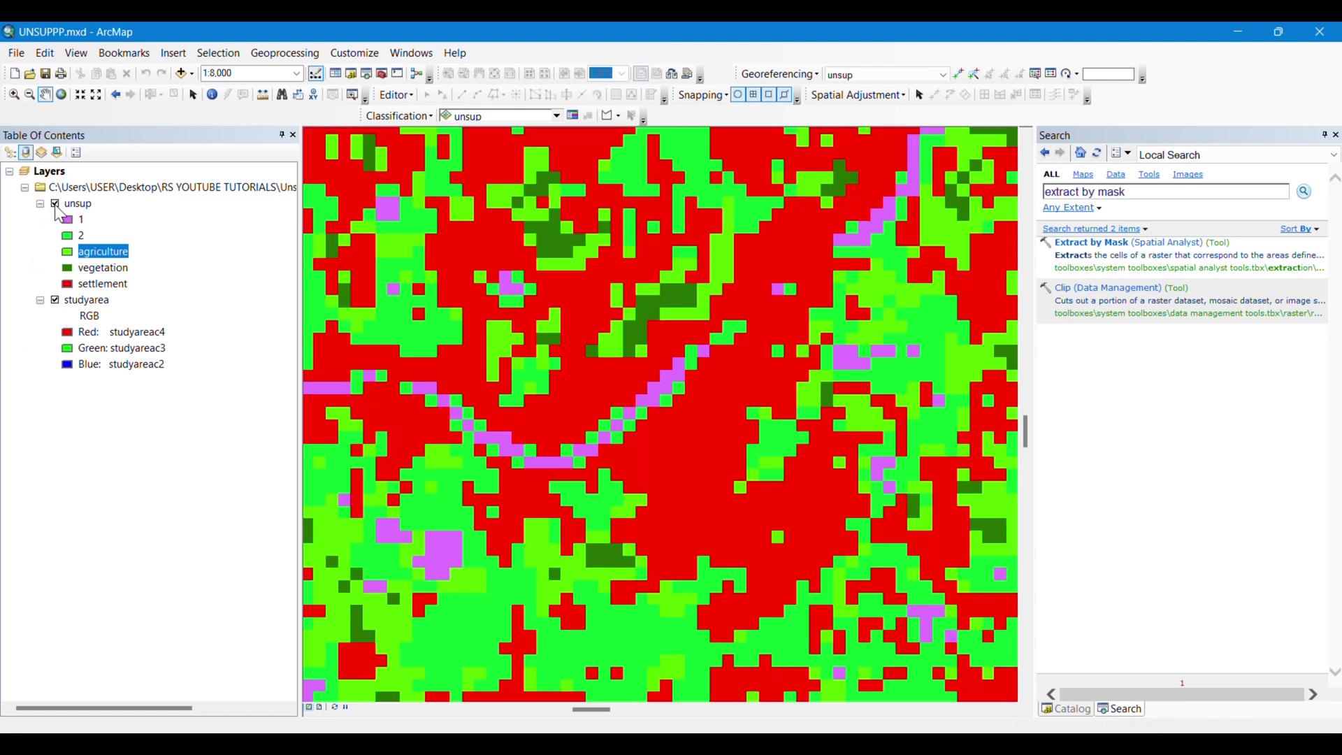
{"action": "left_click", "coordinate": [55, 203]}
{"action": "scroll", "coordinate": [612, 468], "scroll_direction": "down", "scroll_amount": 1}
{"action": "scroll", "coordinate": [614, 468], "scroll_direction": "down", "scroll_amount": 4}
{"action": "scroll", "coordinate": [613, 467], "scroll_direction": "up", "scroll_amount": 6}
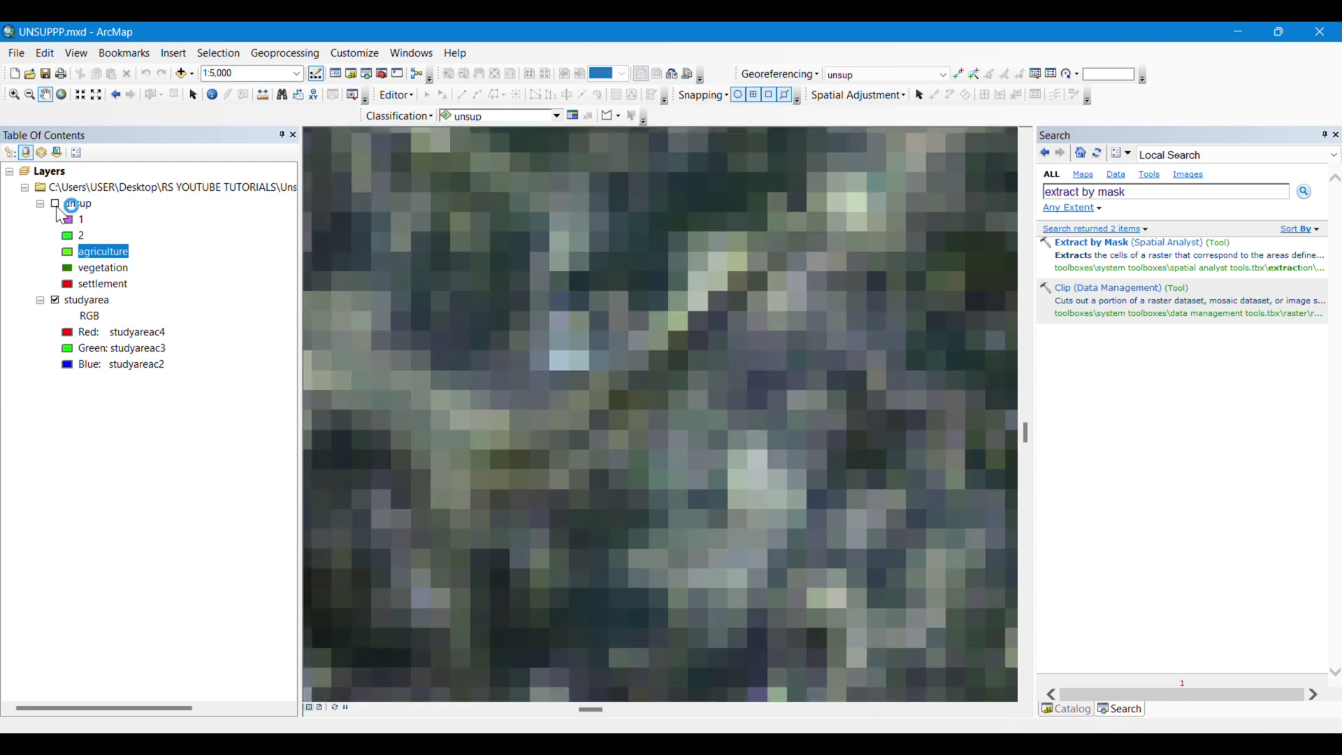
{"action": "left_click", "coordinate": [55, 204]}
{"action": "left_click", "coordinate": [55, 203]}
{"action": "left_click", "coordinate": [55, 203]}
- Recolour class 1 of the unsup layer light blue and label it waterbody
{"action": "double_click", "coordinate": [68, 221]}
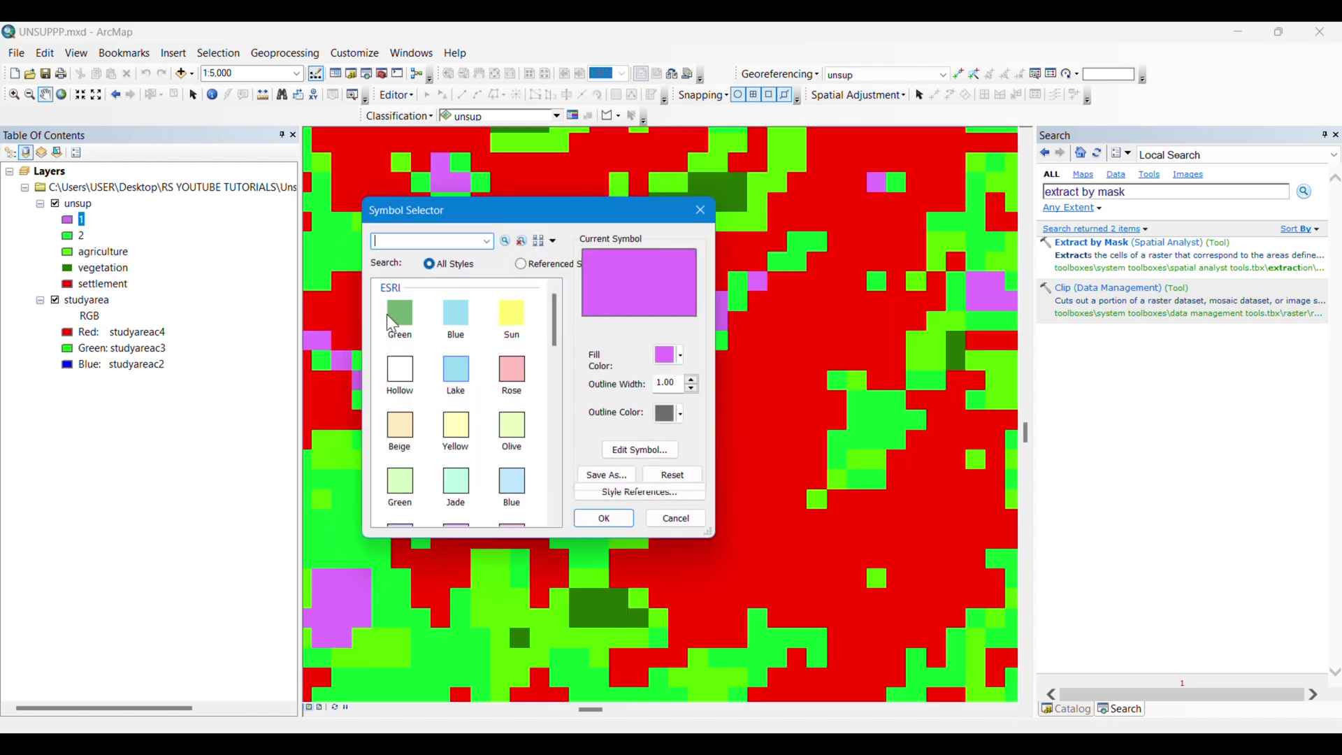
{"action": "left_click", "coordinate": [667, 356]}
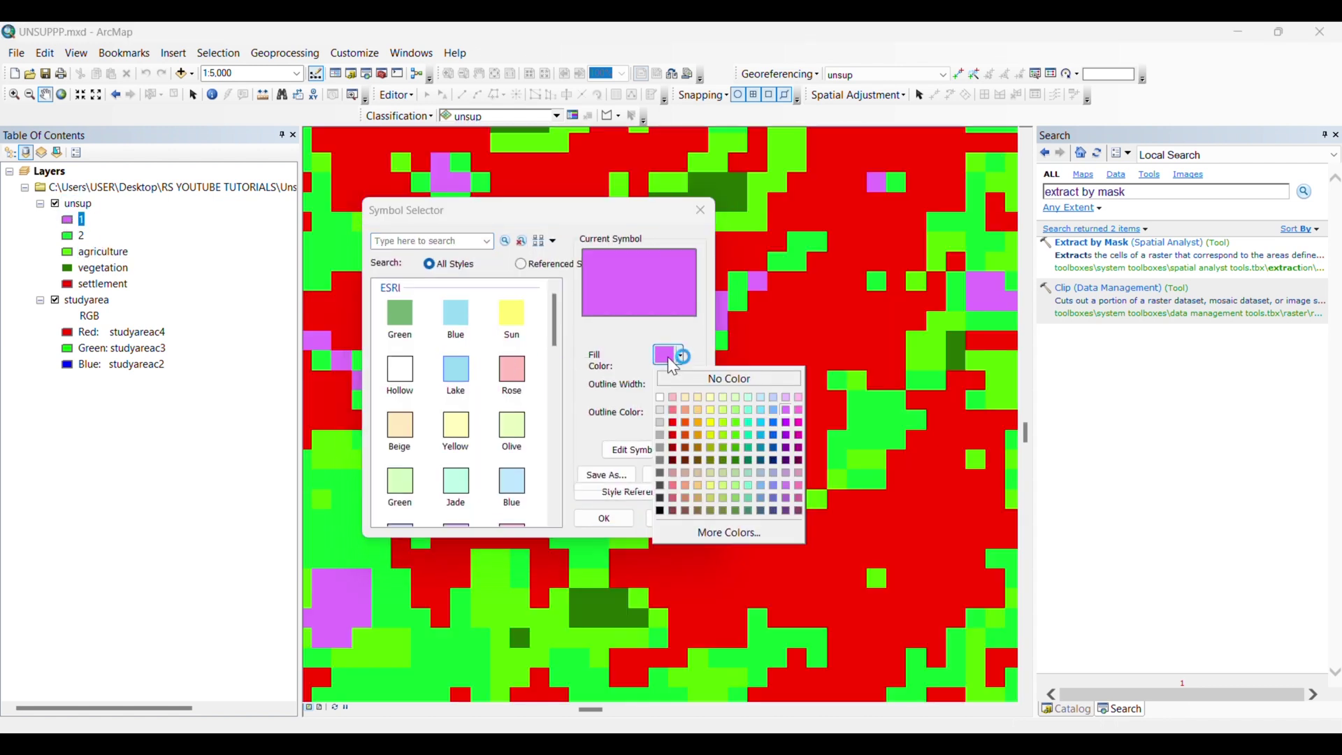
{"action": "left_click", "coordinate": [770, 412]}
{"action": "left_click", "coordinate": [593, 516]}
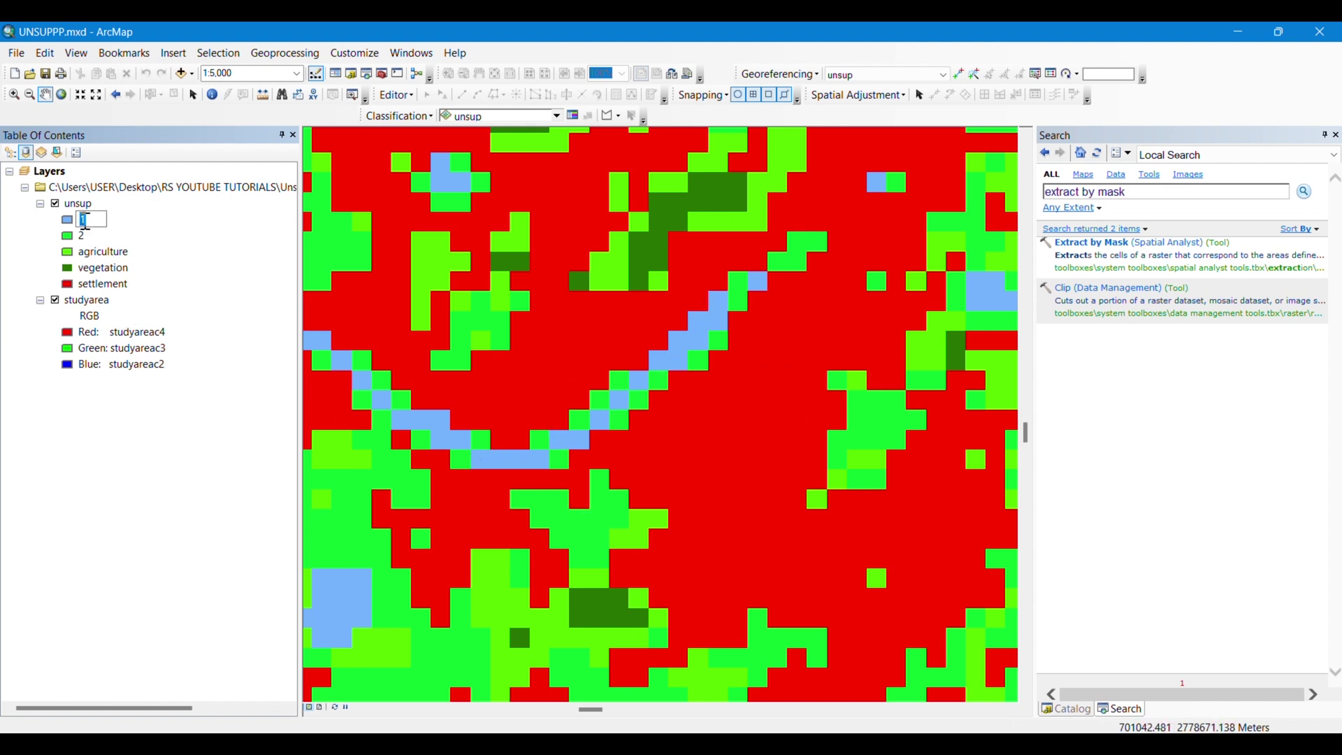
{"action": "type", "text": "waterbody"}
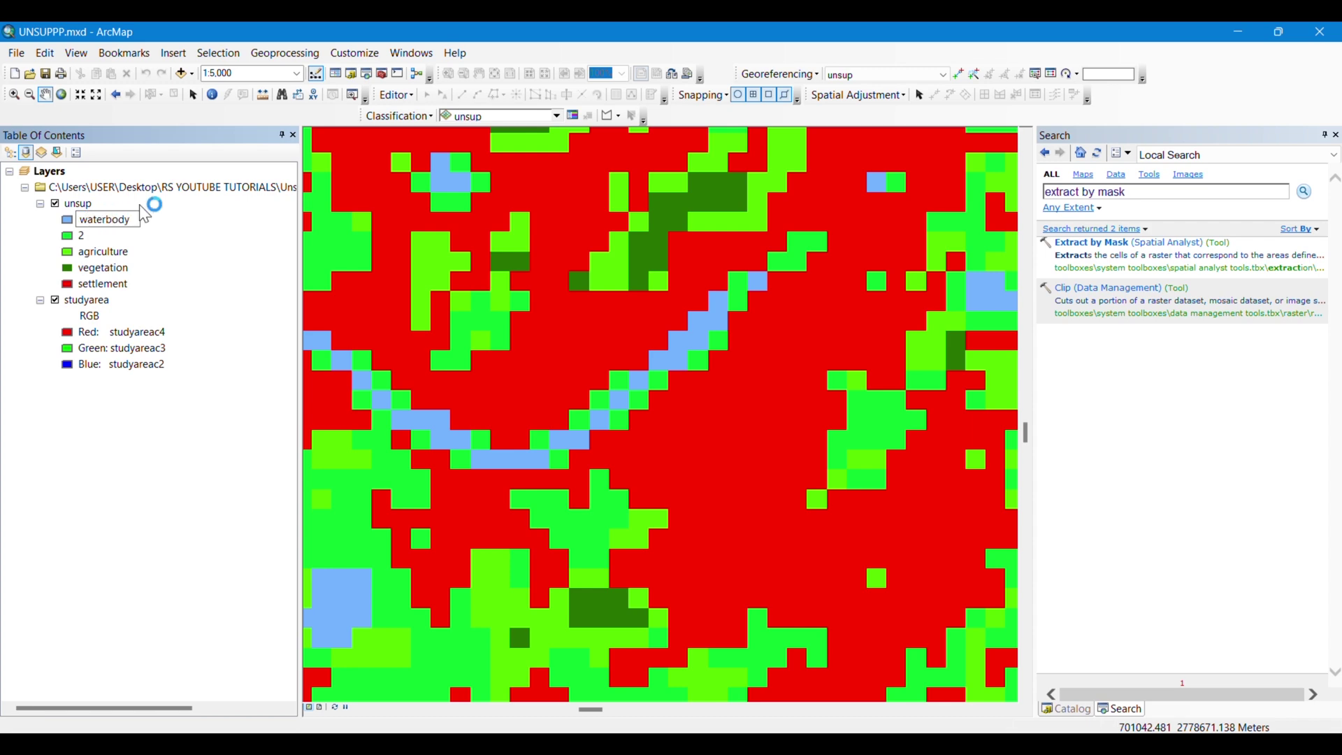
{"action": "left_click_drag", "start_coordinate": [616, 286], "coordinate": [725, 398]}
- Examine the waterbody class along the river and in the wider surrounding area of the classification
{"action": "scroll", "coordinate": [725, 398], "scroll_direction": "down", "scroll_amount": 3}
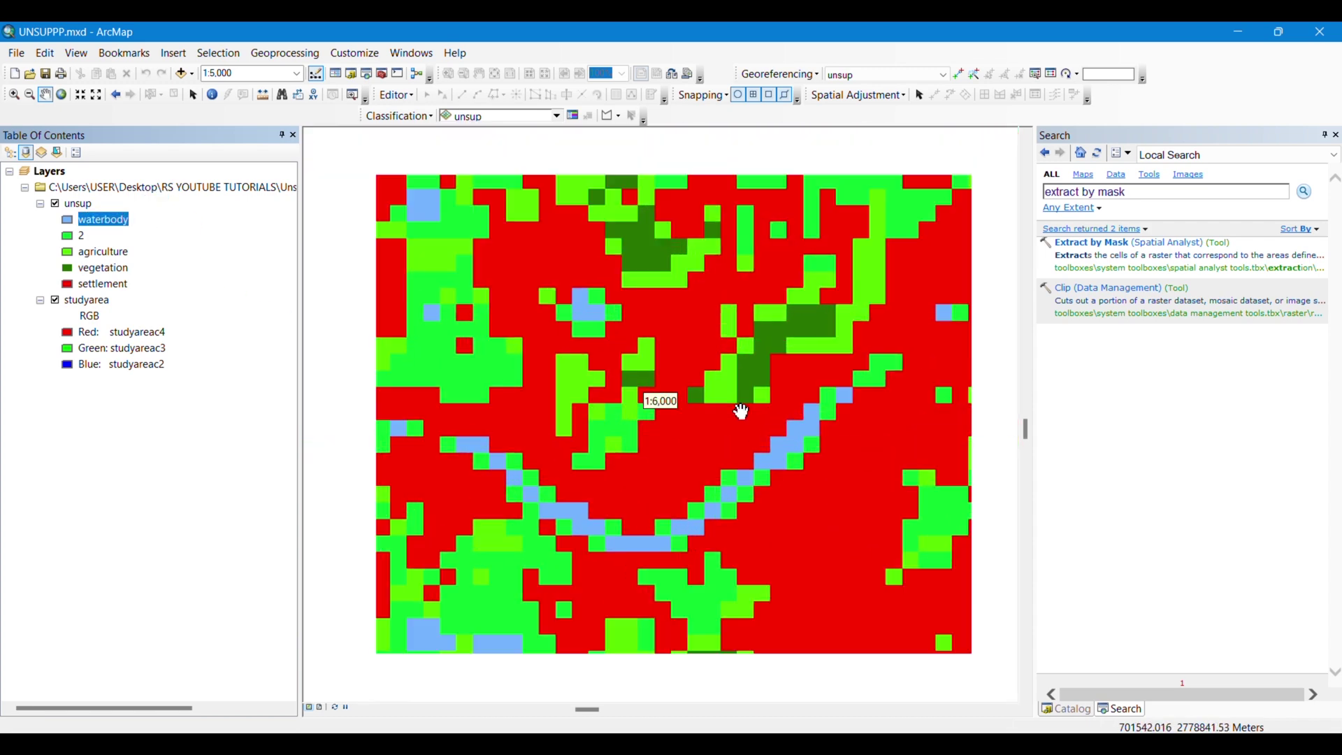
{"action": "scroll", "coordinate": [730, 404], "scroll_direction": "up", "scroll_amount": 3}
{"action": "scroll", "coordinate": [730, 405], "scroll_direction": "down", "scroll_amount": 8}
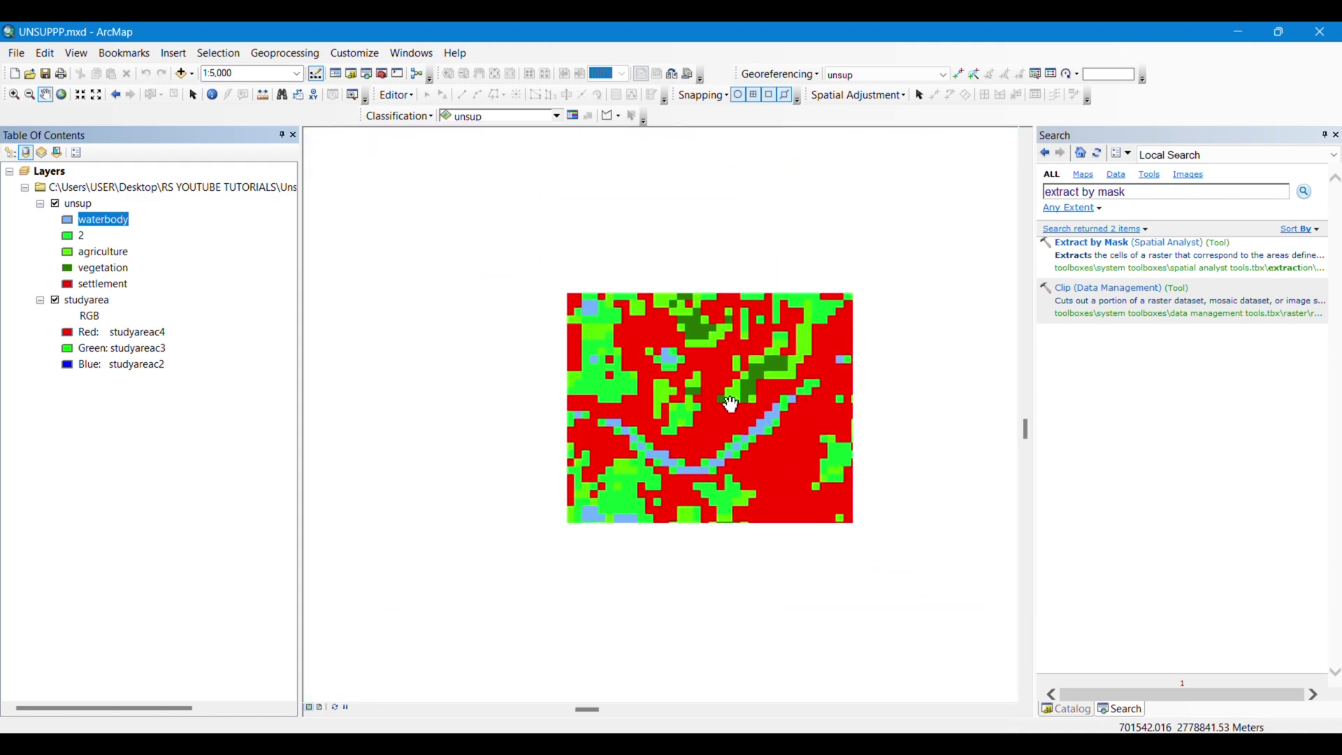
{"action": "scroll", "coordinate": [730, 402], "scroll_direction": "down", "scroll_amount": 5}
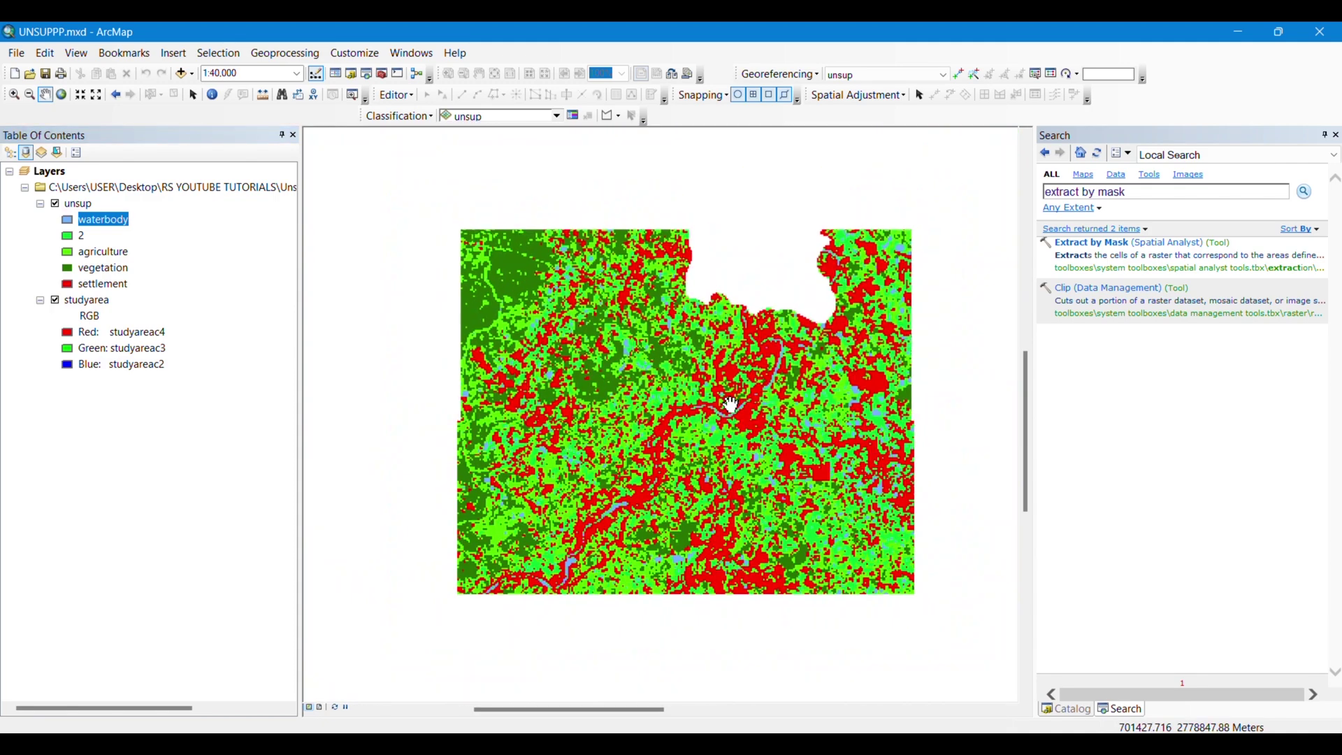